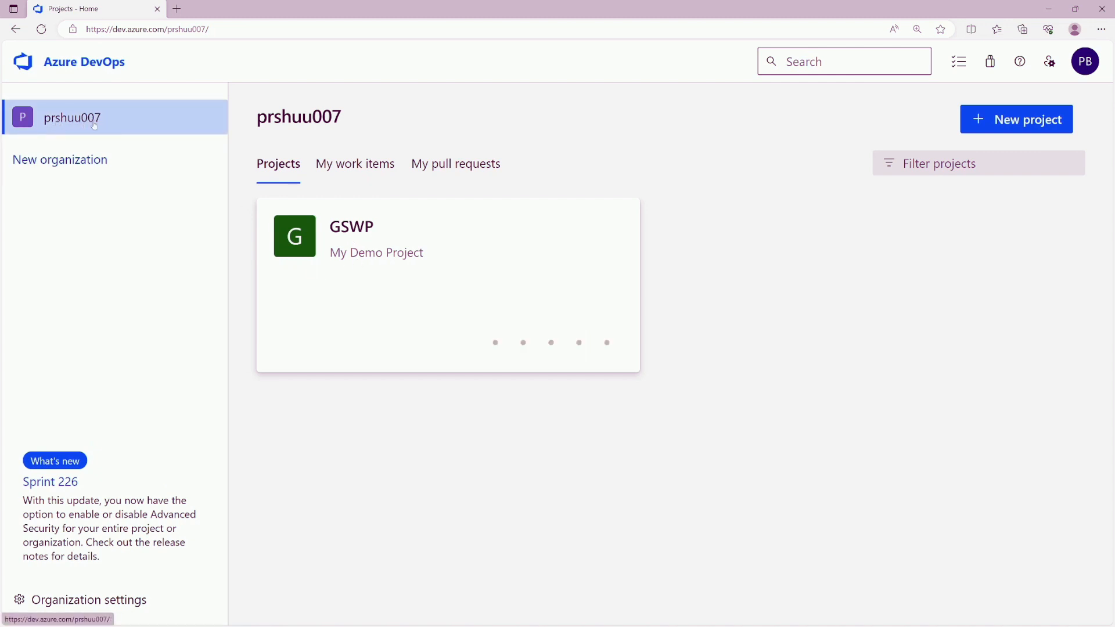
# - Open the GSWP project's Boards work items list showing recently updated items like 306 and 411
pyautogui.click(360, 235)
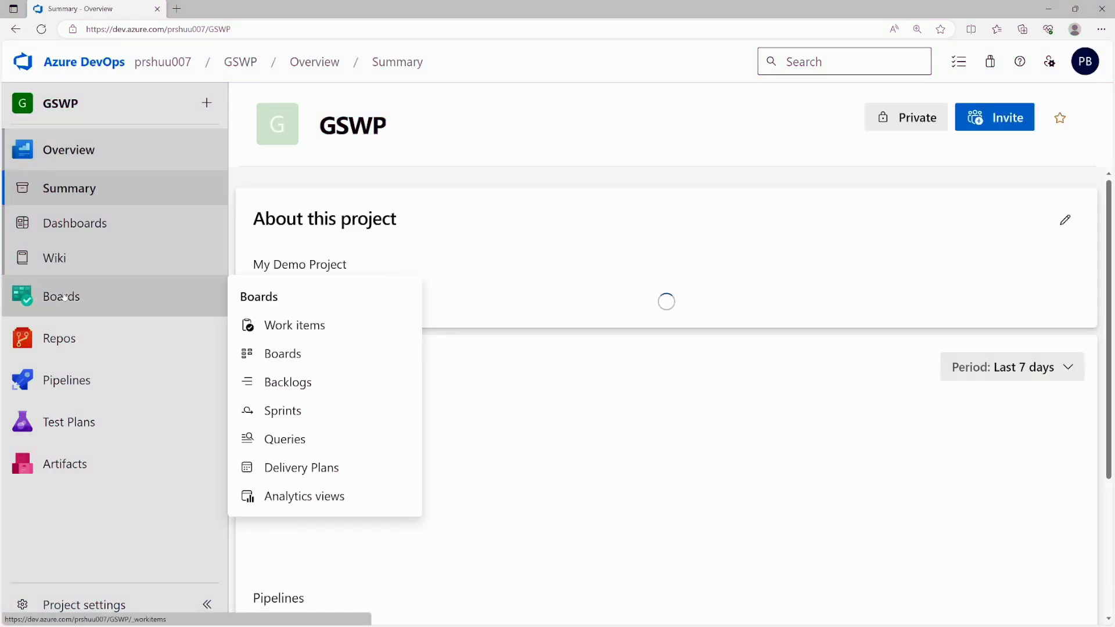
pyautogui.click(61, 296)
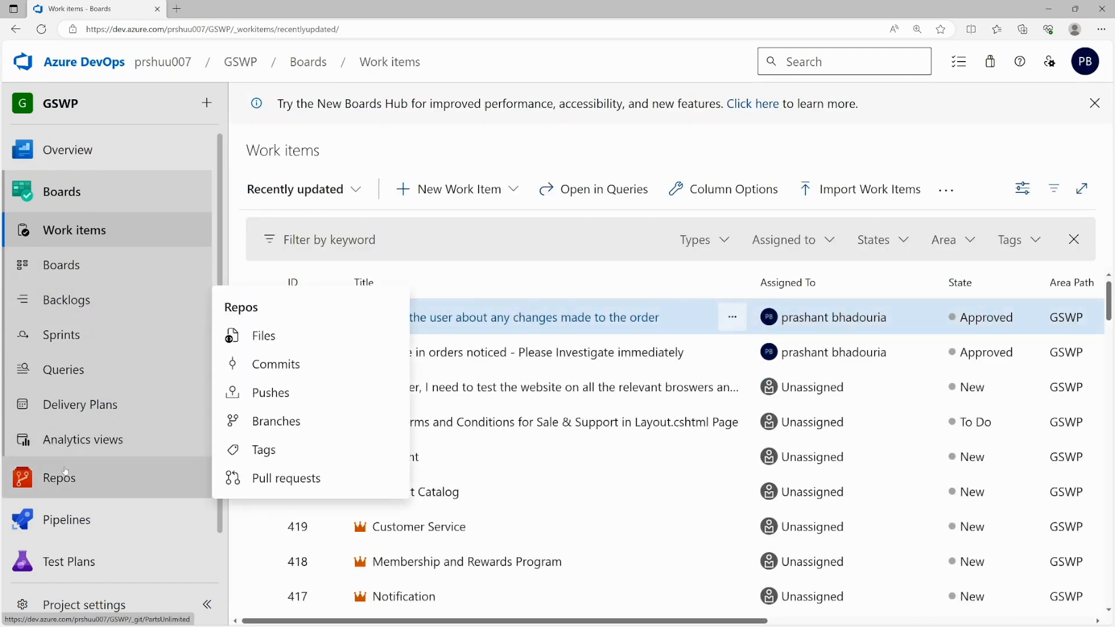
pyautogui.scroll(-1, 88, 504)
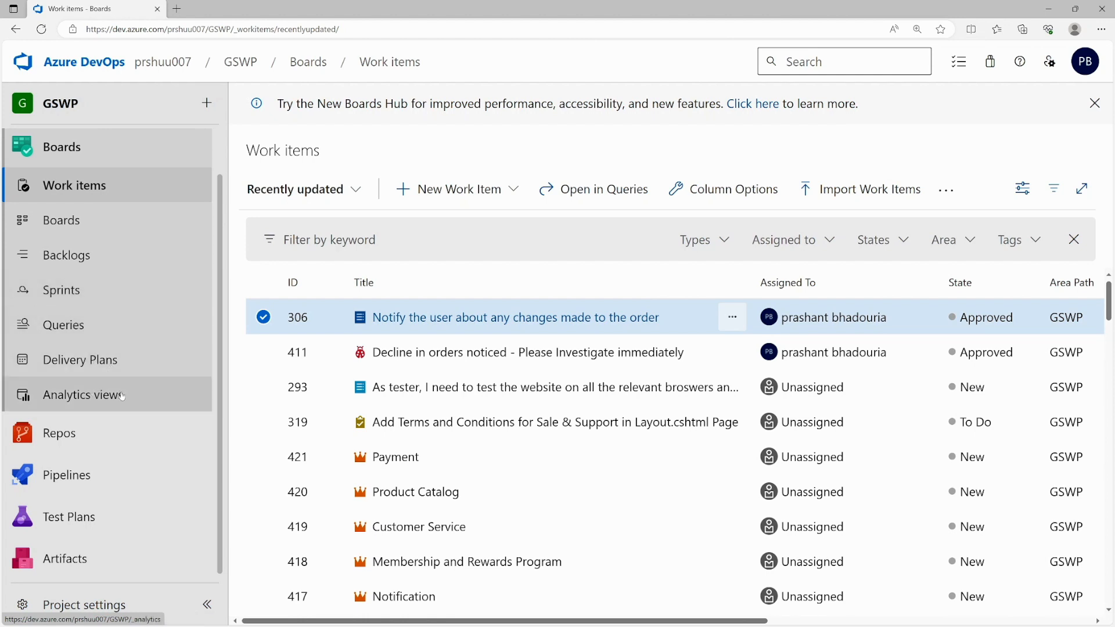
pyautogui.click(78, 191)
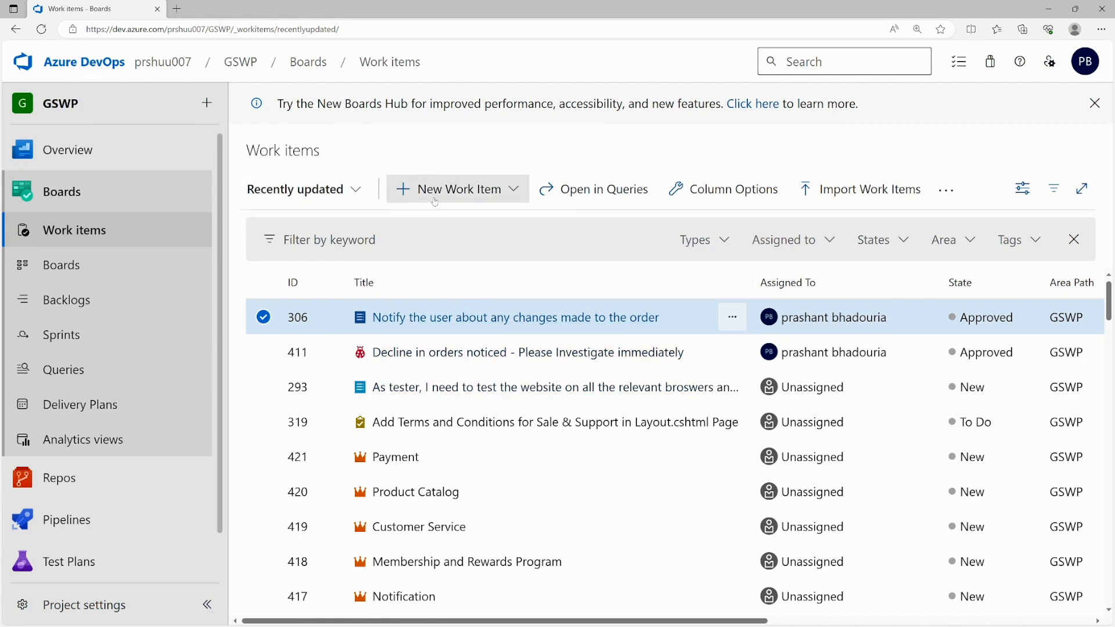
# - Create a new Bug titled 'Bug-1' with State set to New
pyautogui.click(511, 192)
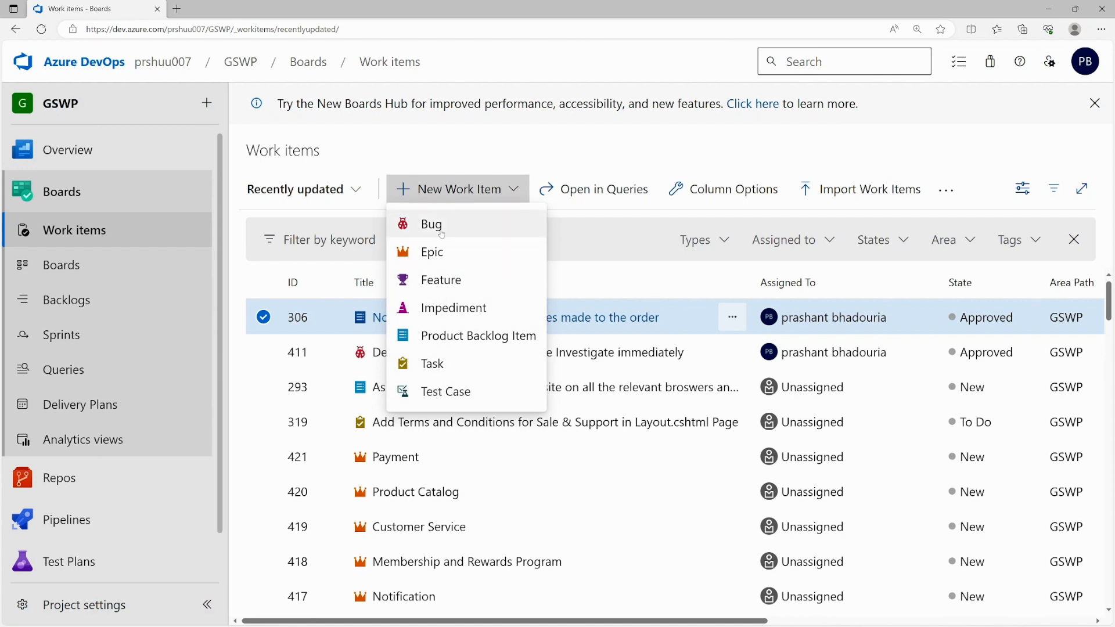
pyautogui.click(442, 232)
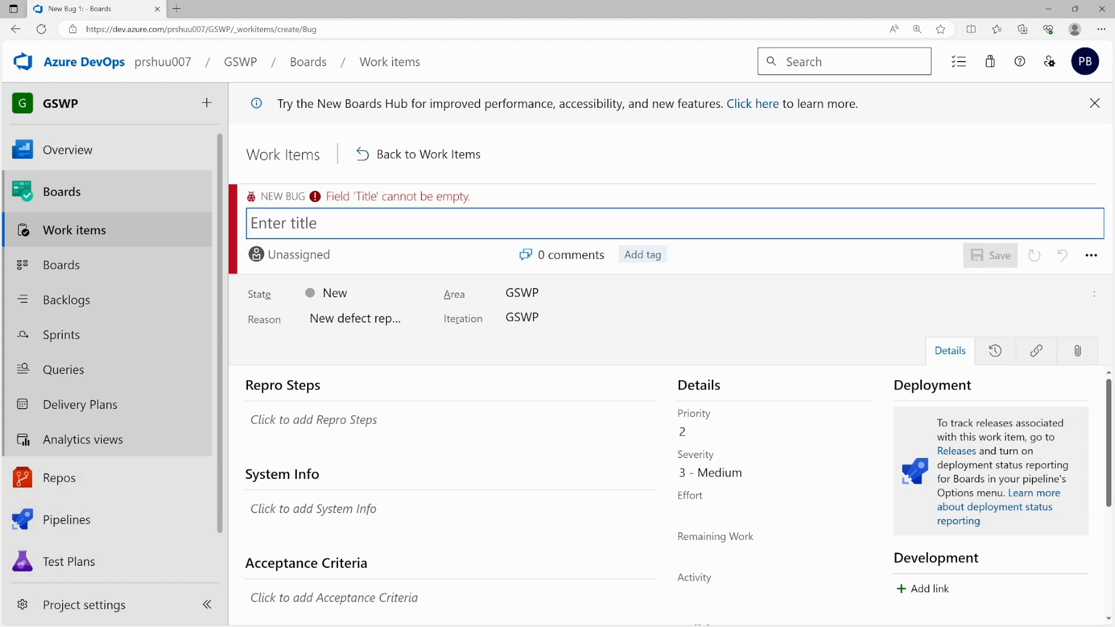
pyautogui.write('Bug-1')
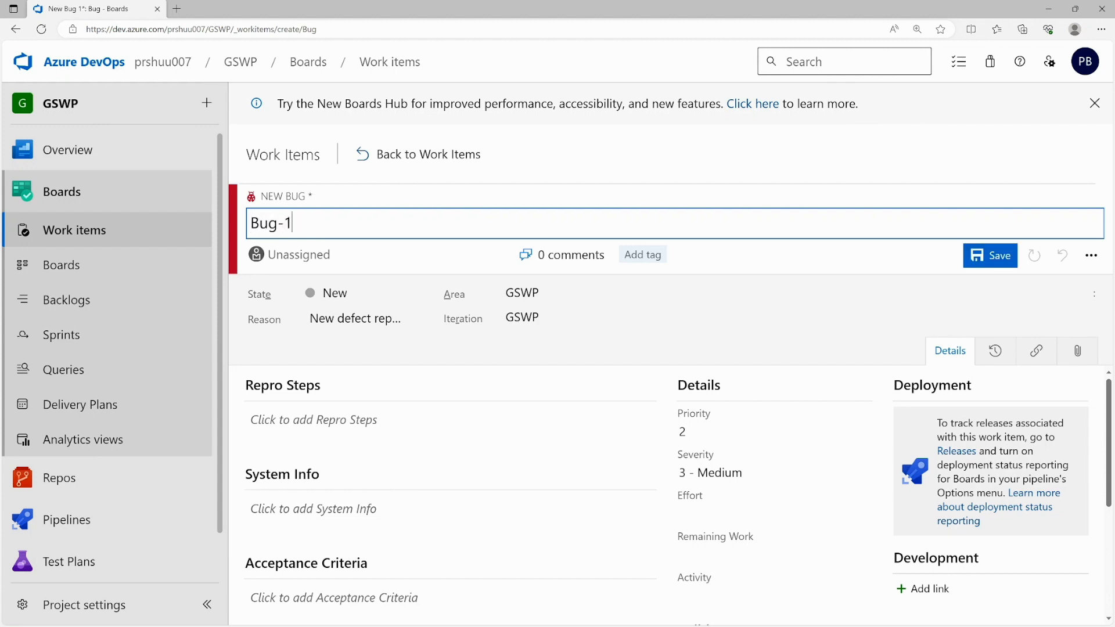
pyautogui.click(357, 293)
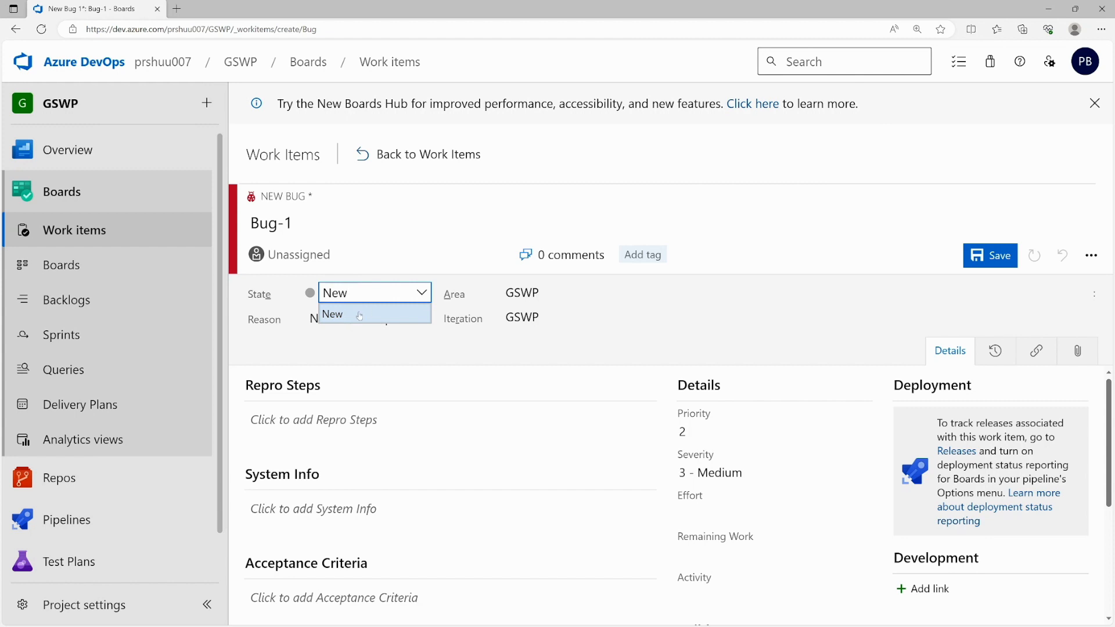
pyautogui.click(360, 315)
pyautogui.click(348, 318)
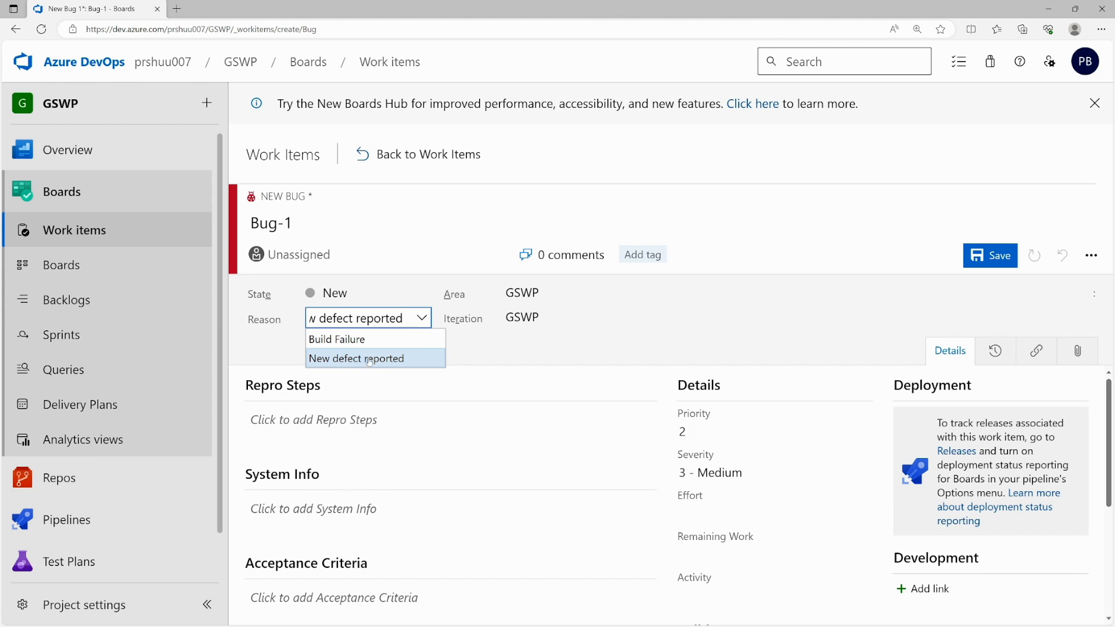
# - Set Bug-1's Reason to Build Failure, with Area and Iteration both kept at GSWP
pyautogui.click(356, 342)
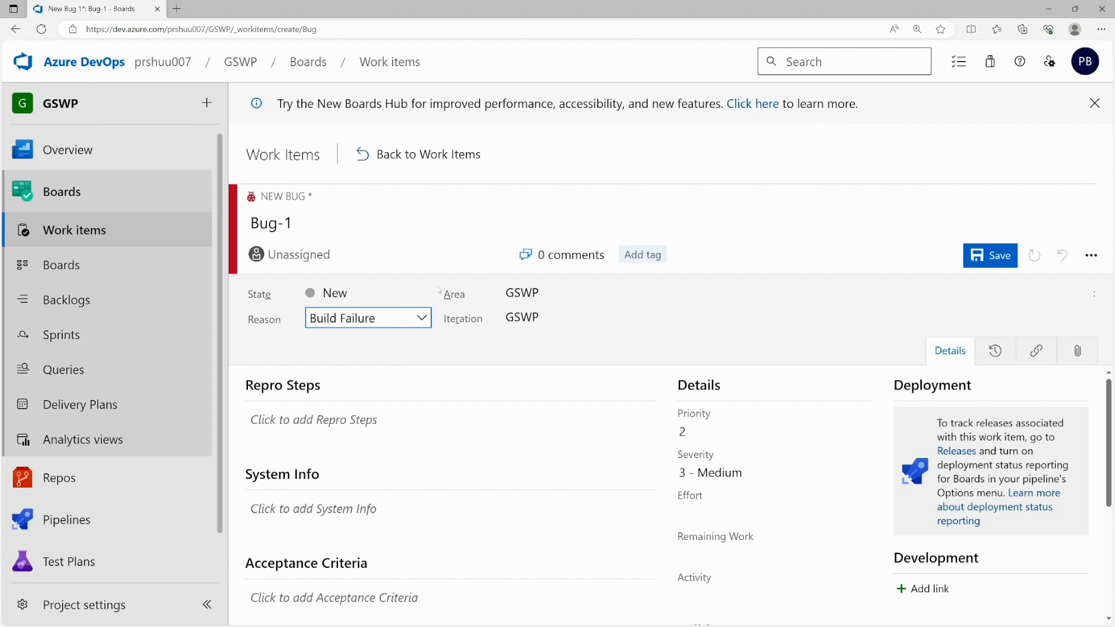
pyautogui.click(540, 292)
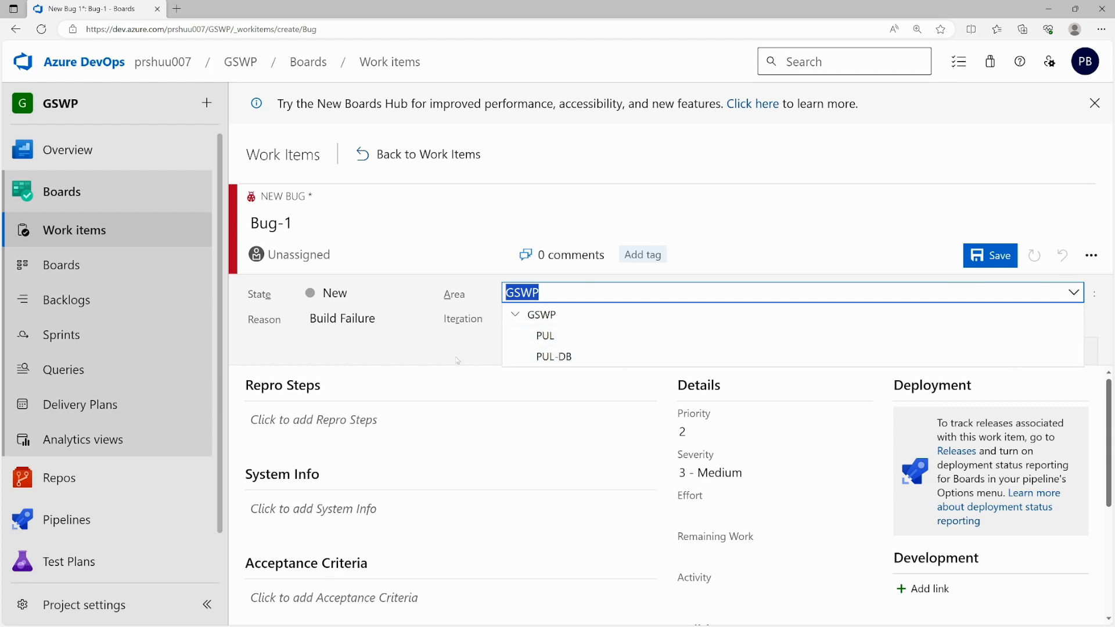
pyautogui.click(463, 333)
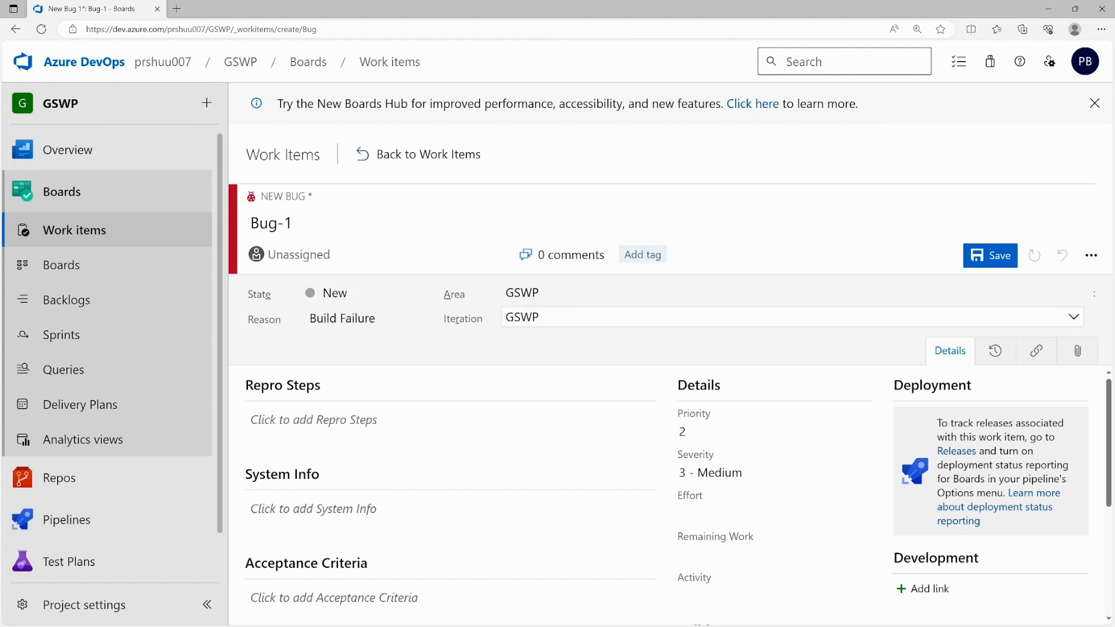
pyautogui.click(522, 317)
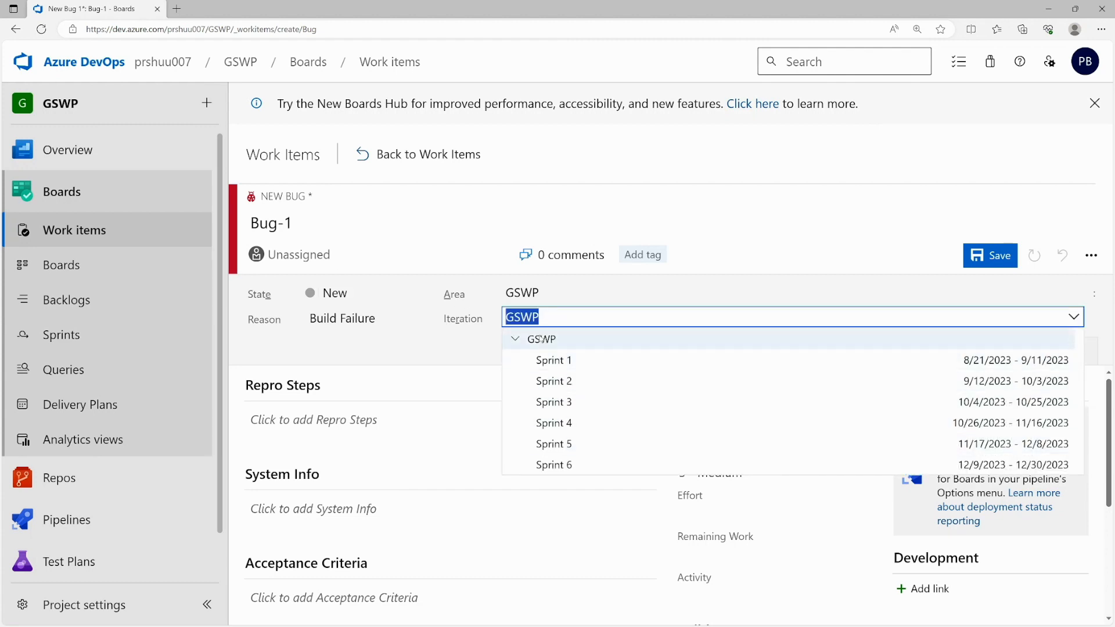
pyautogui.click(539, 317)
pyautogui.click(455, 344)
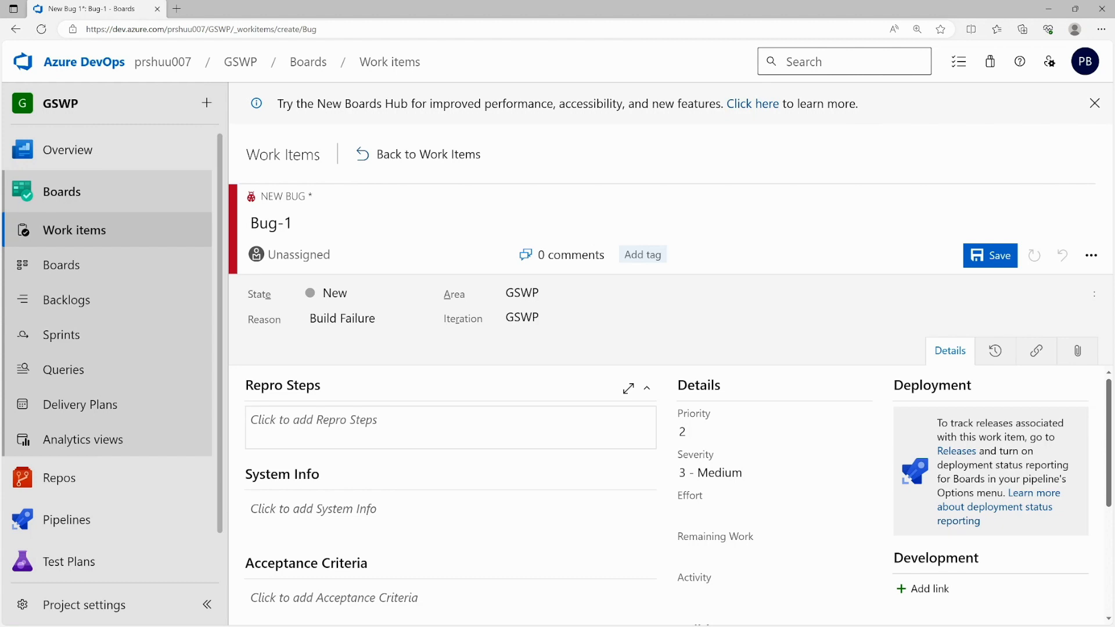
pyautogui.scroll(-2, 284, 516)
pyautogui.scroll(2, 285, 515)
# - Write repro steps 'This is a bug which need to resolved' with bullets step1 and step2
pyautogui.click(314, 427)
pyautogui.write('Thi')
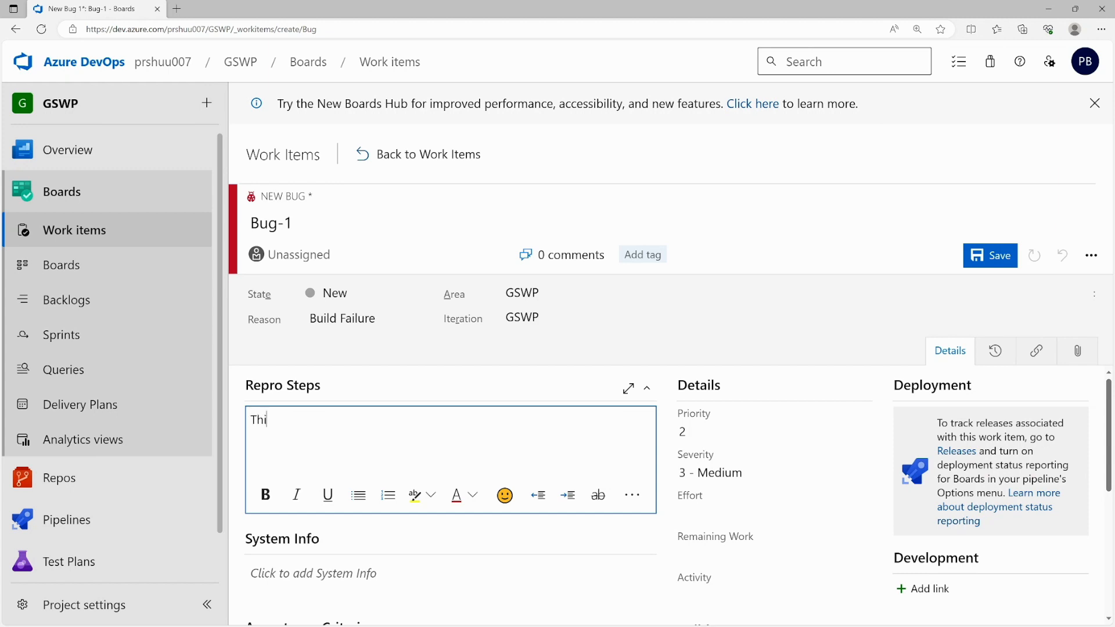
pyautogui.write('s is a bug which need')
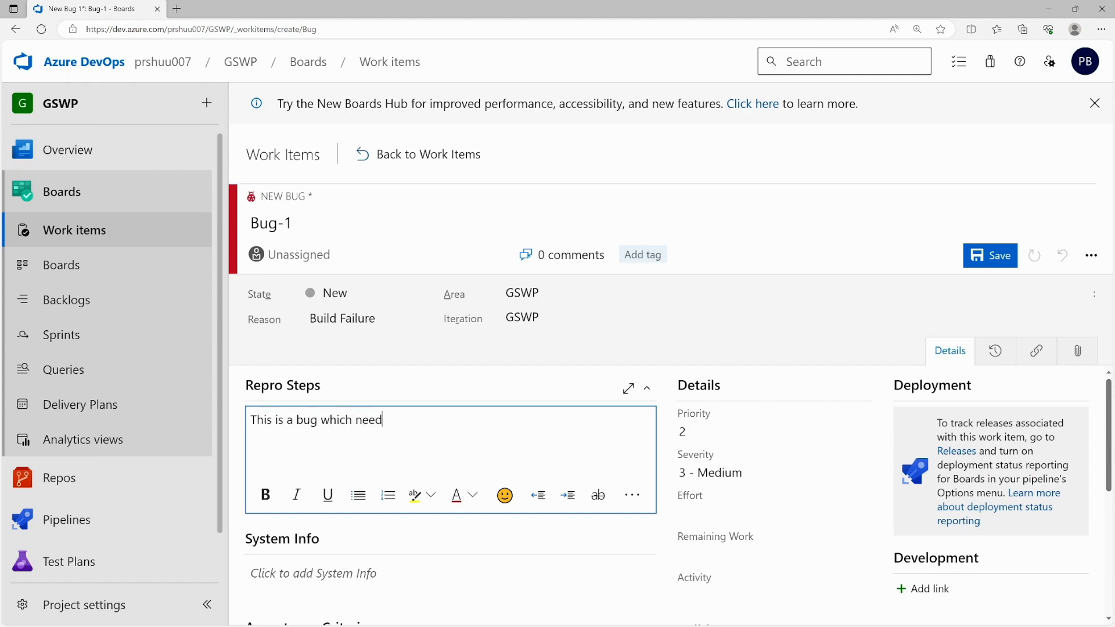
pyautogui.write(' to resolved')
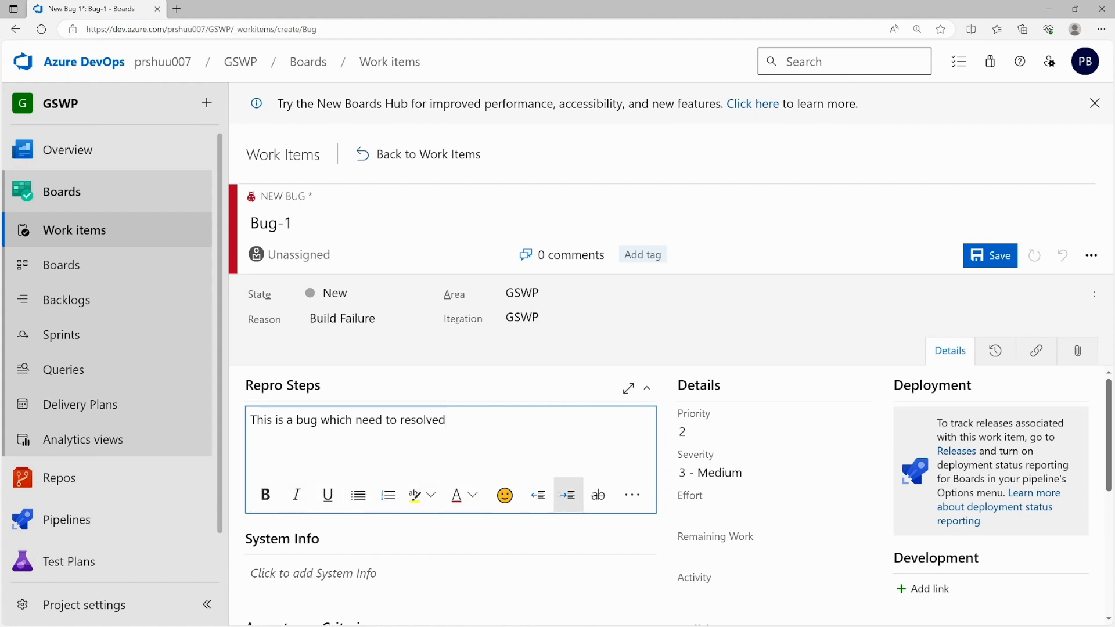
pyautogui.press('Return')
pyautogui.press('Return')
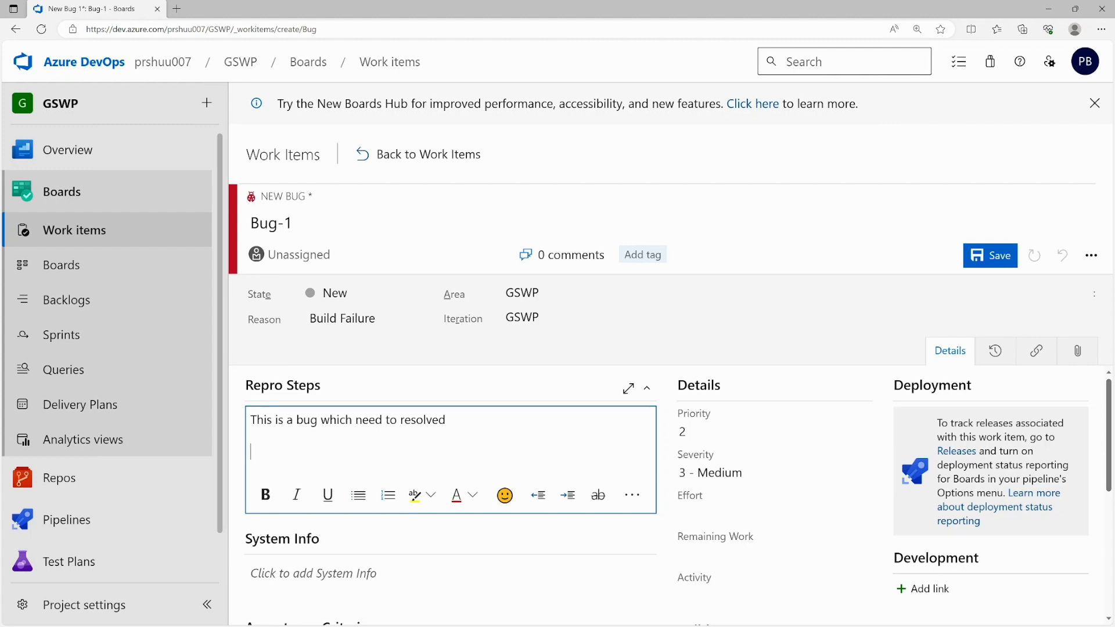
pyautogui.write('*step1')
pyautogui.press('space')
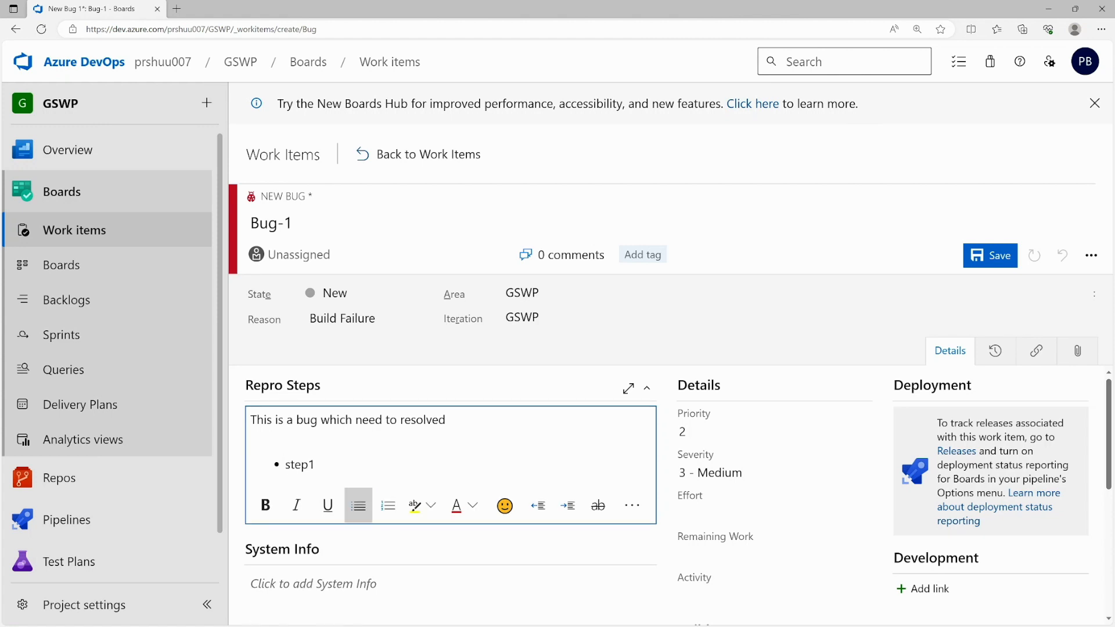
pyautogui.press('Right')
pyautogui.press('Right')
pyautogui.press('Right')
pyautogui.press('Return')
pyautogui.write('step2')
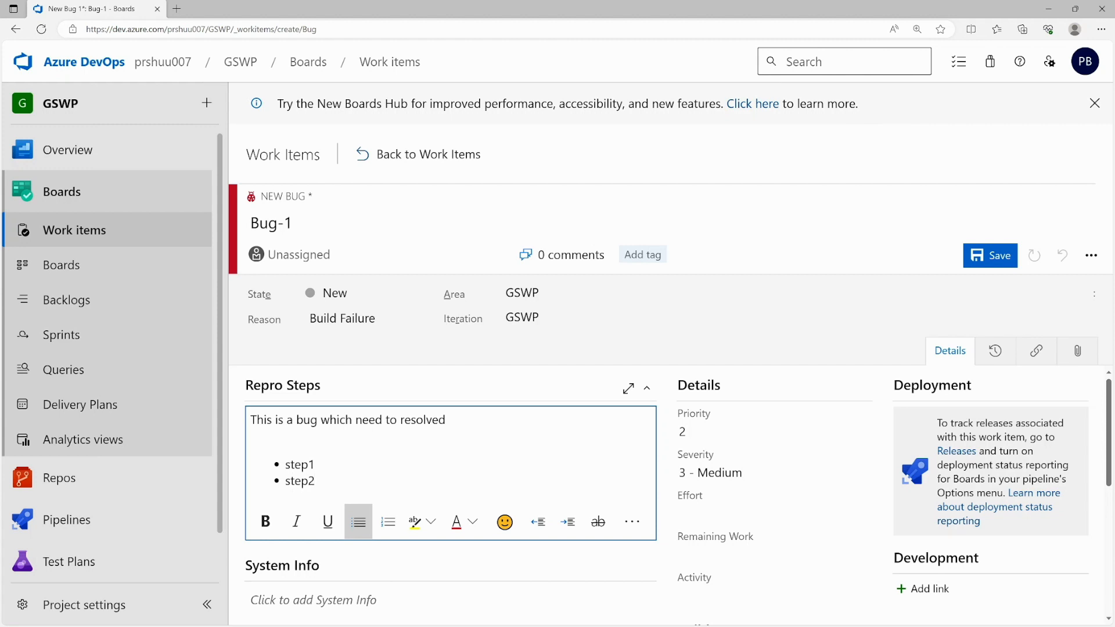
pyautogui.press('Return')
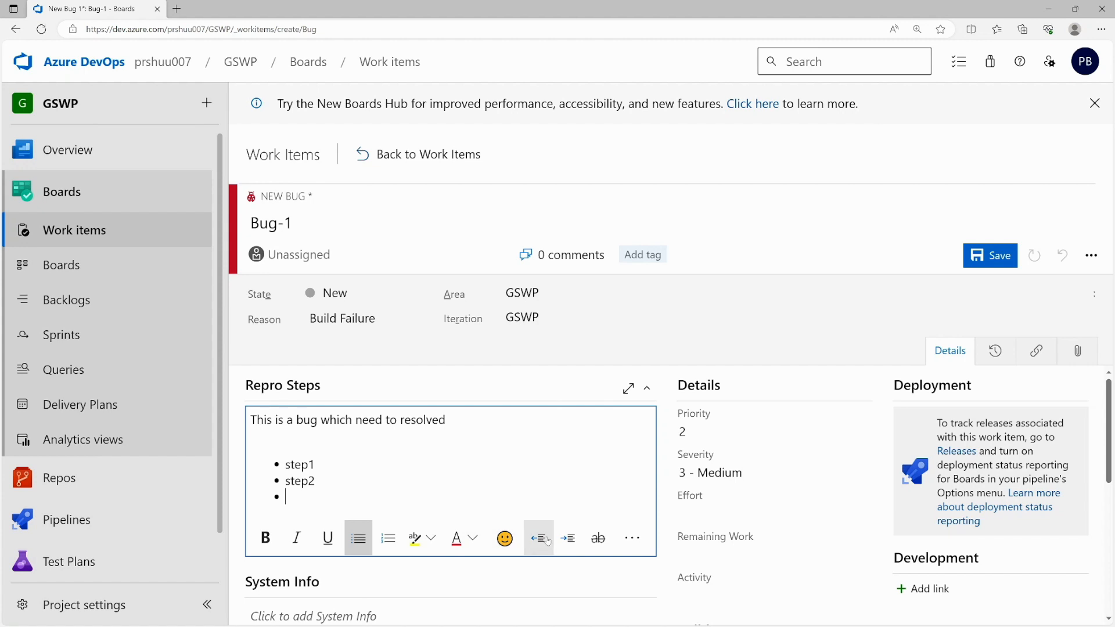
# - Look through the extra formatting options in the Repro Steps editor, then close them
pyautogui.click(630, 539)
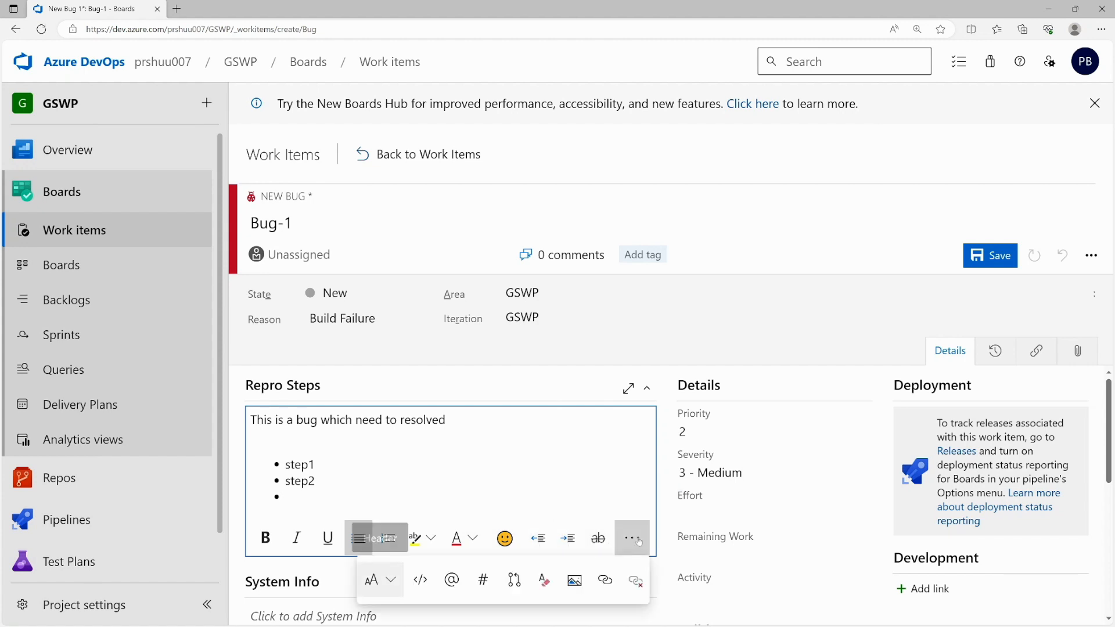
pyautogui.scroll(-1, 622, 538)
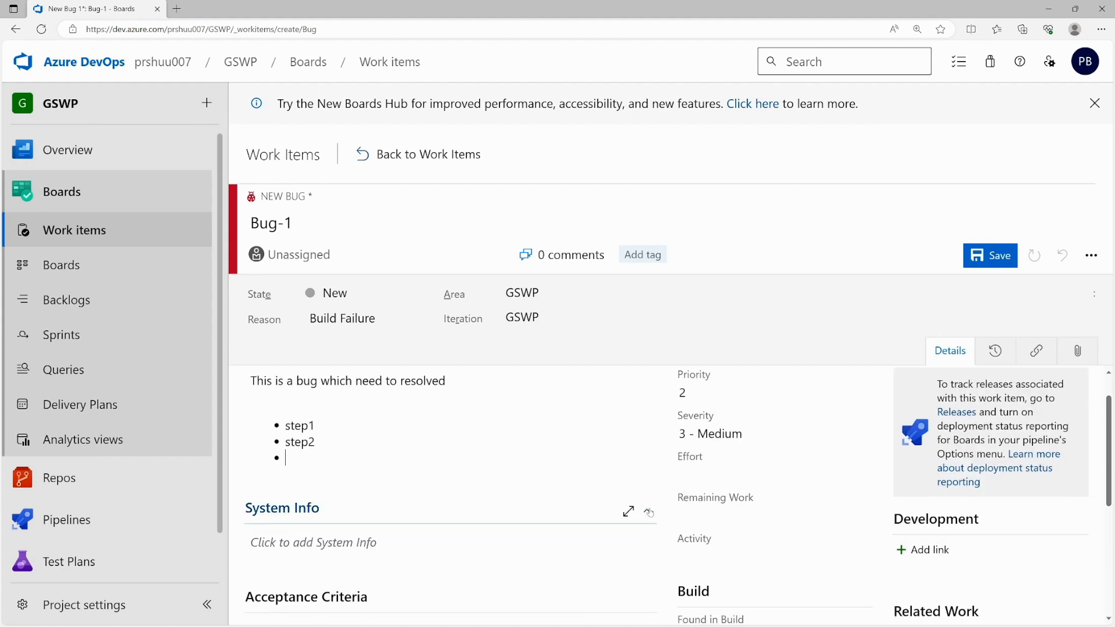
pyautogui.click(637, 464)
pyautogui.click(600, 499)
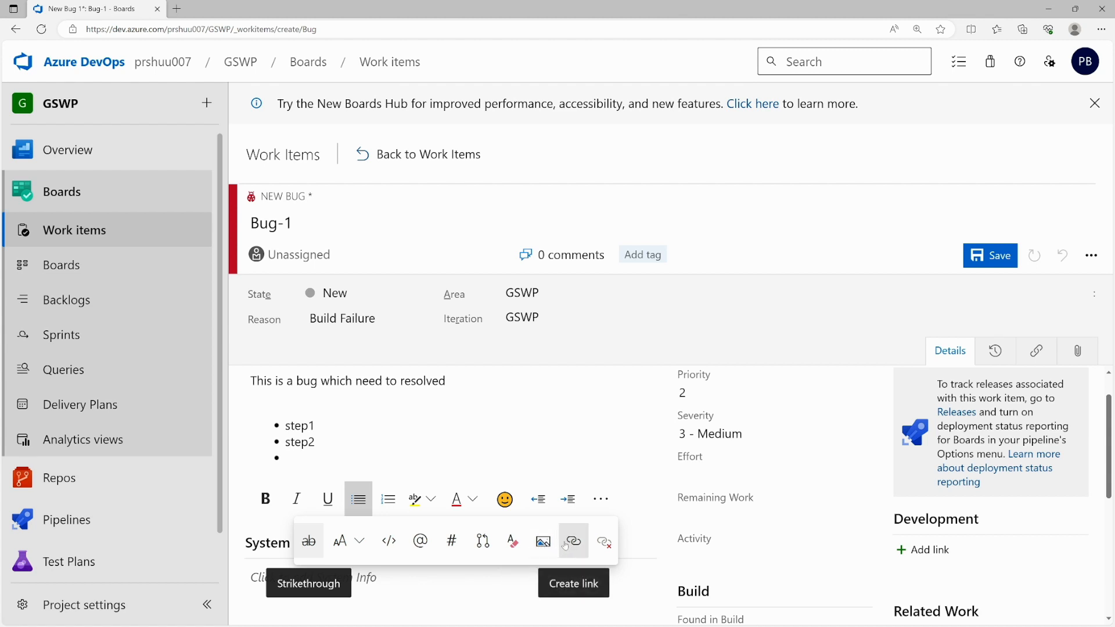
pyautogui.click(315, 442)
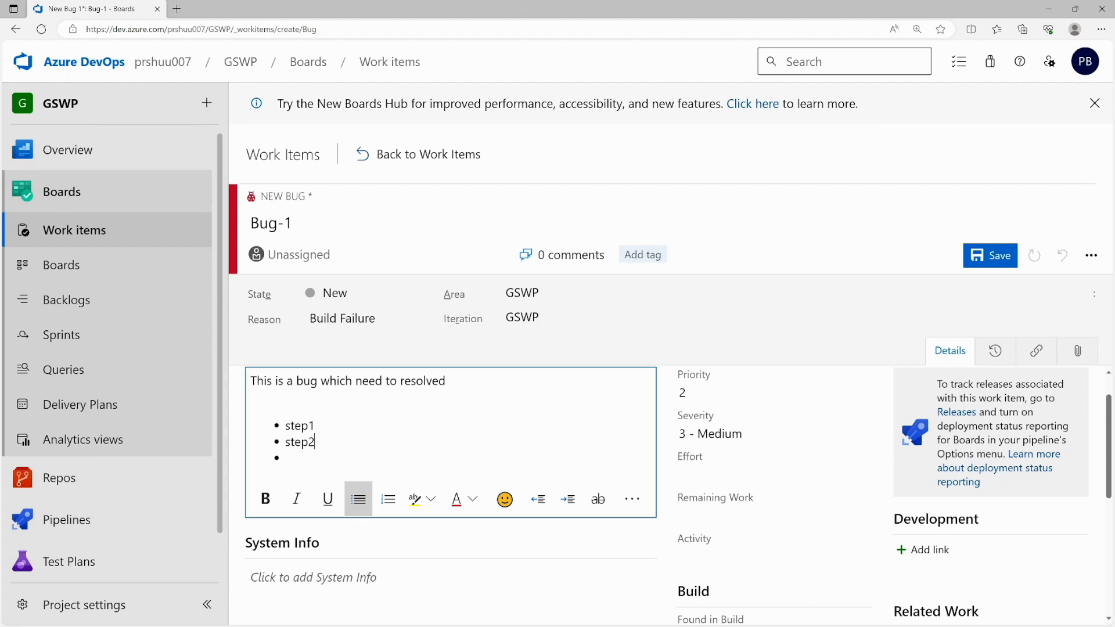
pyautogui.scroll(-2, 677, 496)
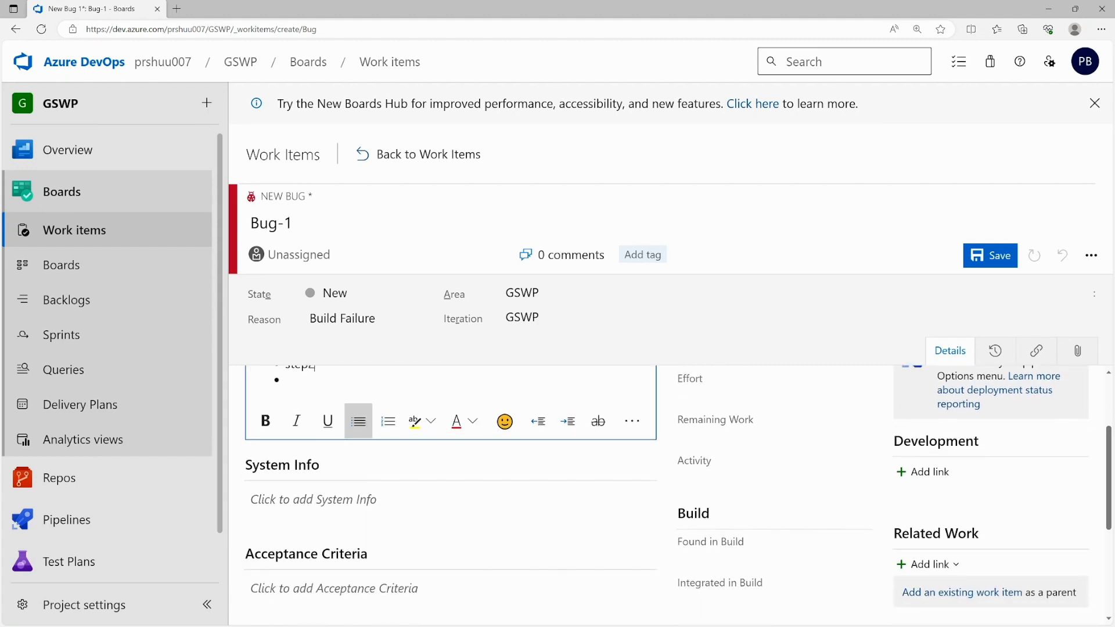
# - Enter the acceptance criterion 'users can login correctly to system'
pyautogui.click(366, 510)
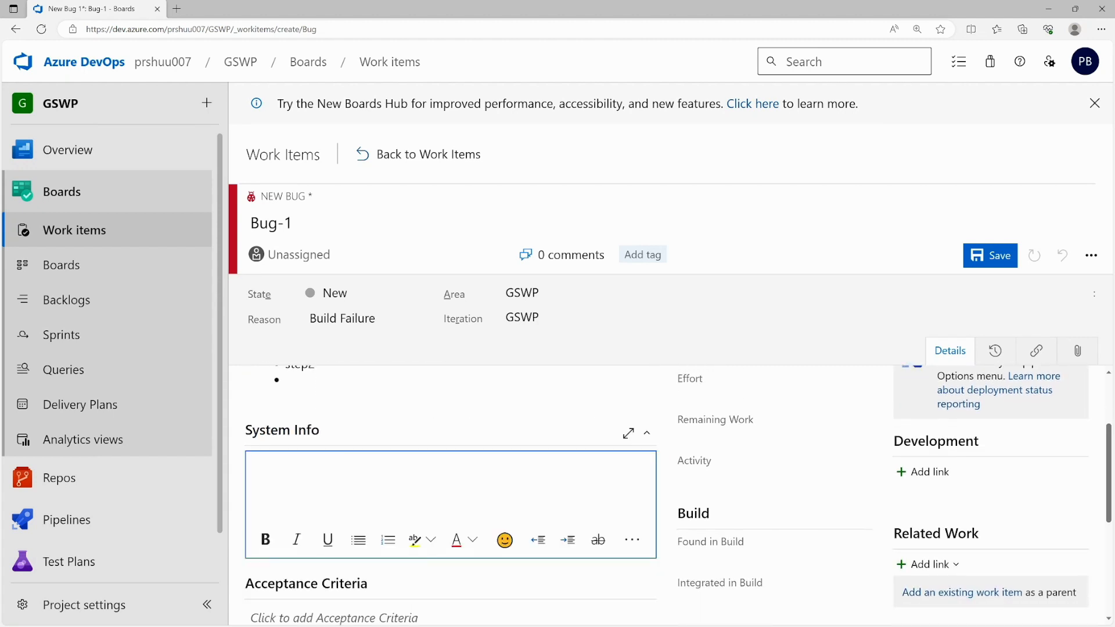
pyautogui.scroll(-3, 292, 542)
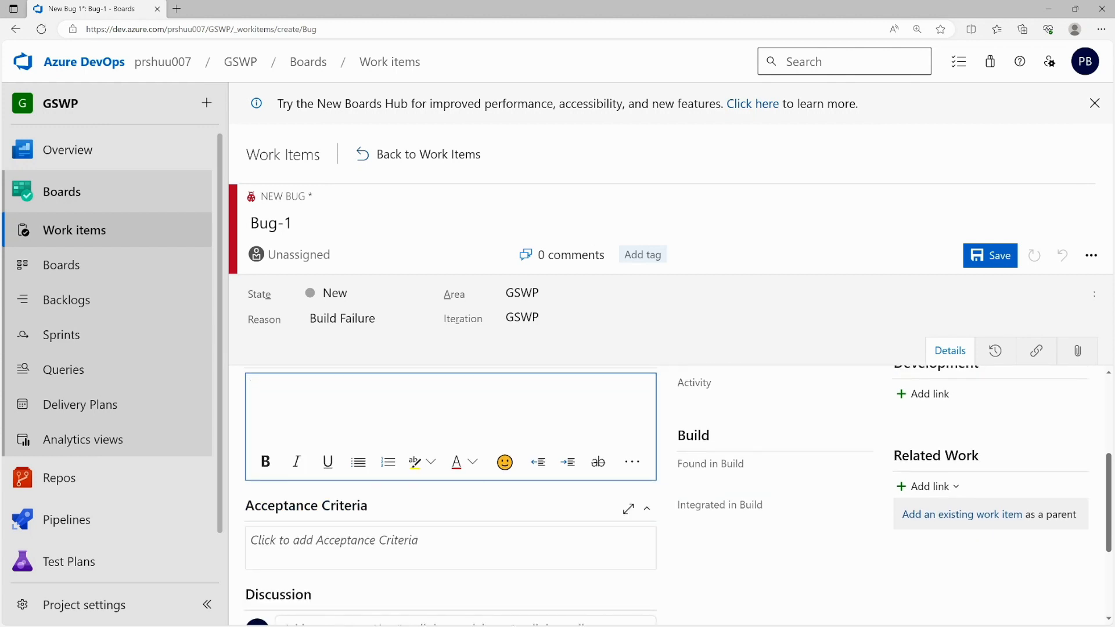
pyautogui.click(291, 548)
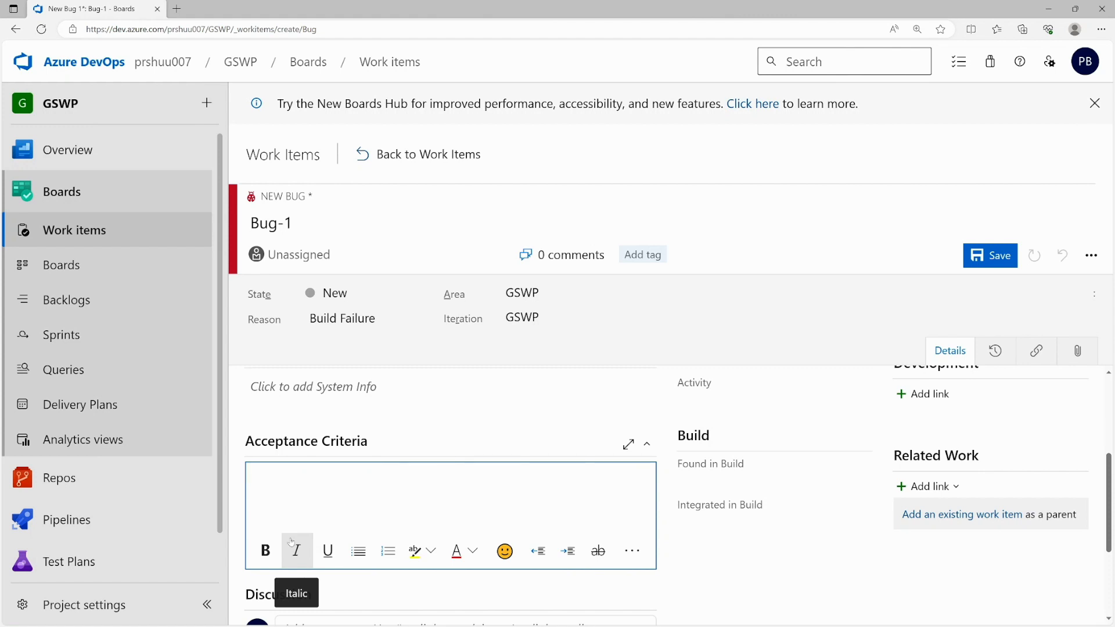
pyautogui.write('userd')
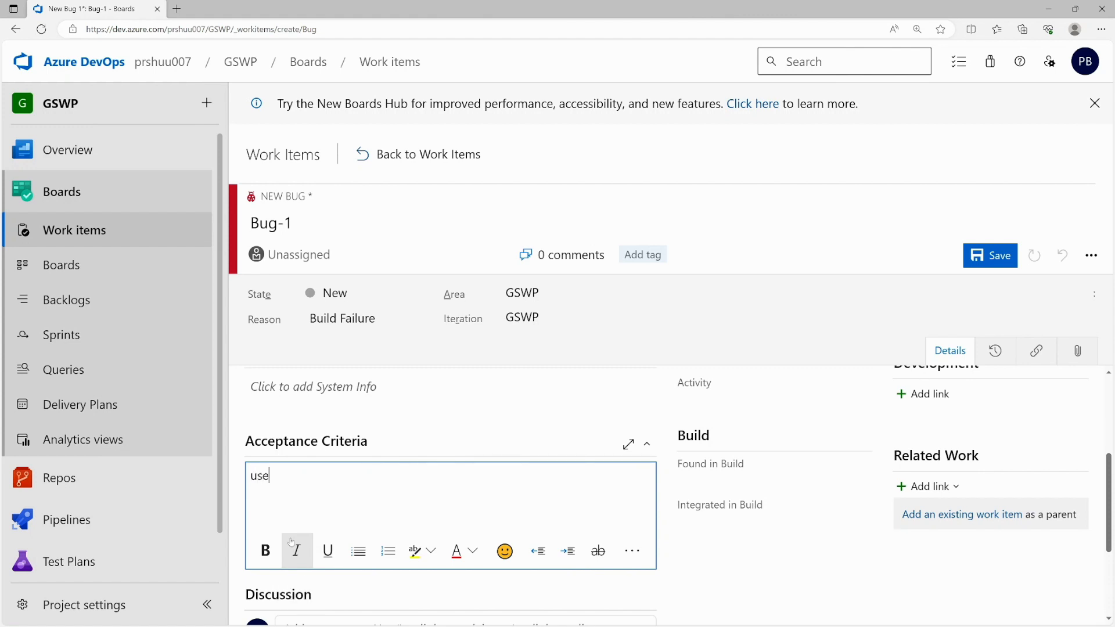
pyautogui.press('BackSpace')
pyautogui.write('s can')
pyautogui.write('esolve')
pyautogui.press('BackSpace')
pyautogui.press('BackSpace')
pyautogui.press('BackSpace')
pyautogui.press('BackSpace')
pyautogui.press('BackSpace')
pyautogui.press('BackSpace')
pyautogui.press('BackSpace')
pyautogui.write('login correctly to system')
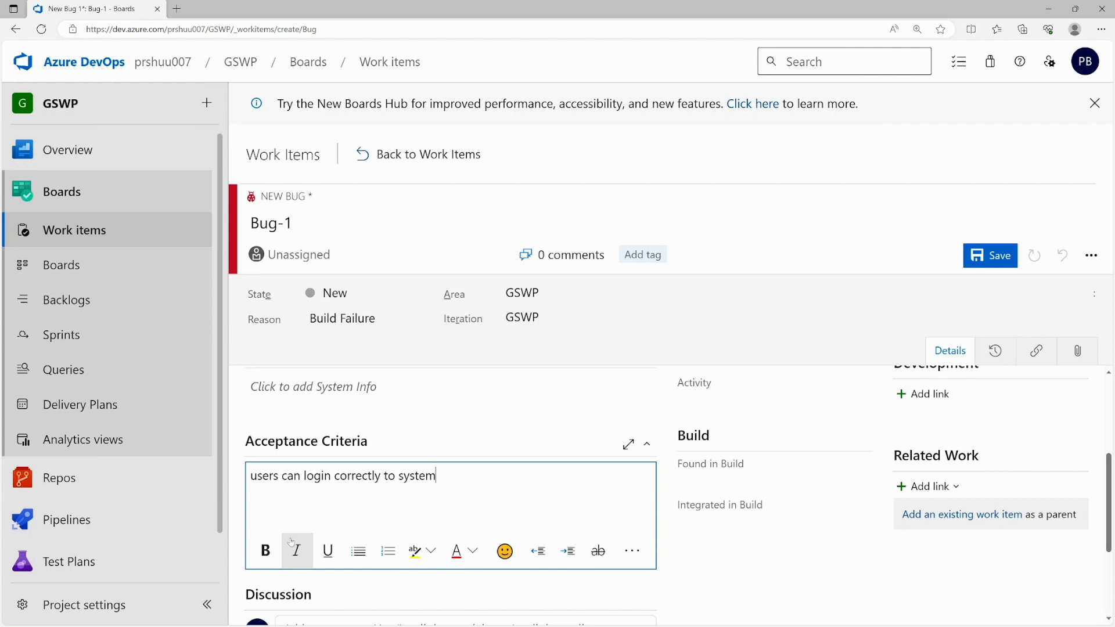
# - Format the acceptance criterion as a bulleted list item
pyautogui.click(250, 475)
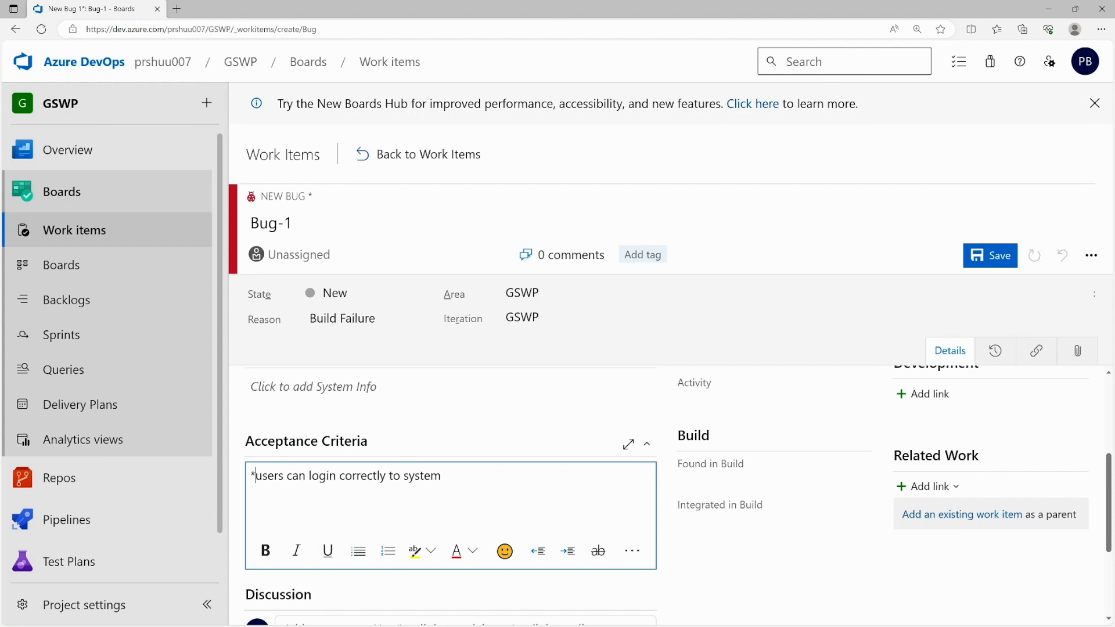
pyautogui.click(359, 551)
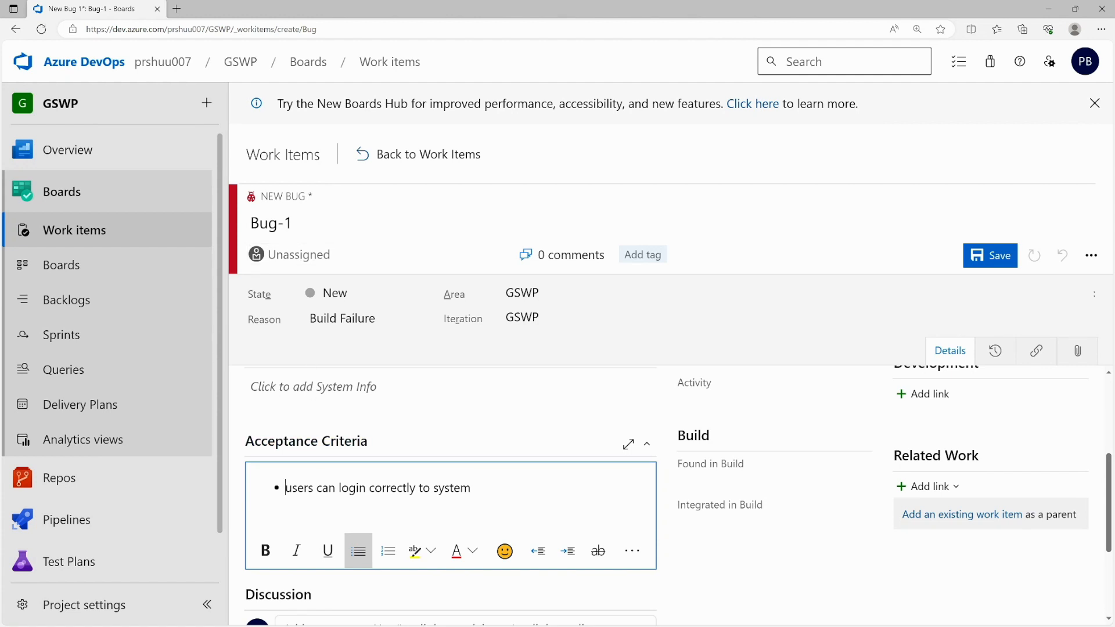
pyautogui.hotkey('ctrl', 'shift', 'Left')
pyautogui.hotkey('ctrl', 'shift', 'Left')
pyautogui.hotkey('ctrl', 'shift', 'Left')
pyautogui.hotkey('ctrl', 'shift', 'Left')
pyautogui.hotkey('ctrl', 'shift', 'Left')
pyautogui.hotkey('ctrl', 'shift', 'Left')
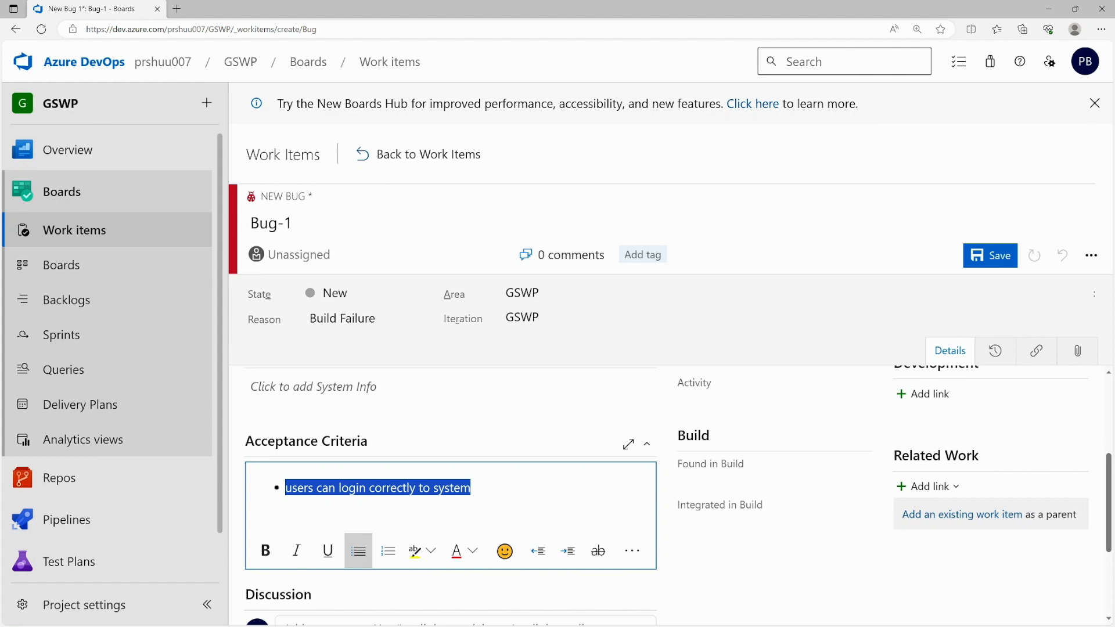
pyautogui.scroll(-3, 677, 495)
# - Add the comment 'steps1 finish' in Bug-1's Discussion box
pyautogui.click(285, 471)
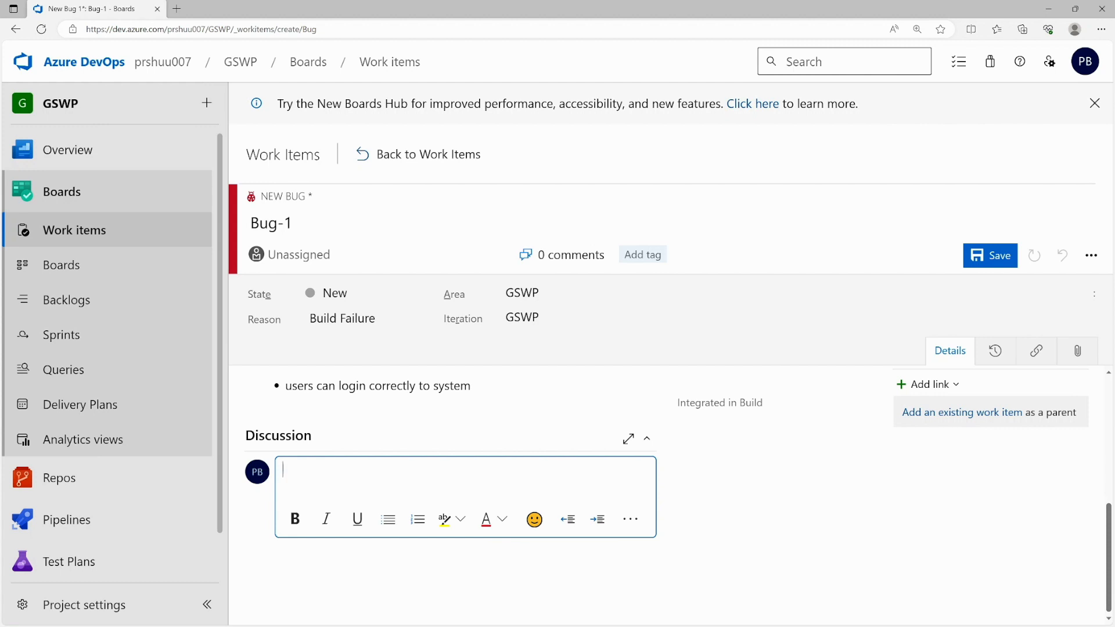
pyautogui.write('steps1 finish')
pyautogui.scroll(5, 472, 468)
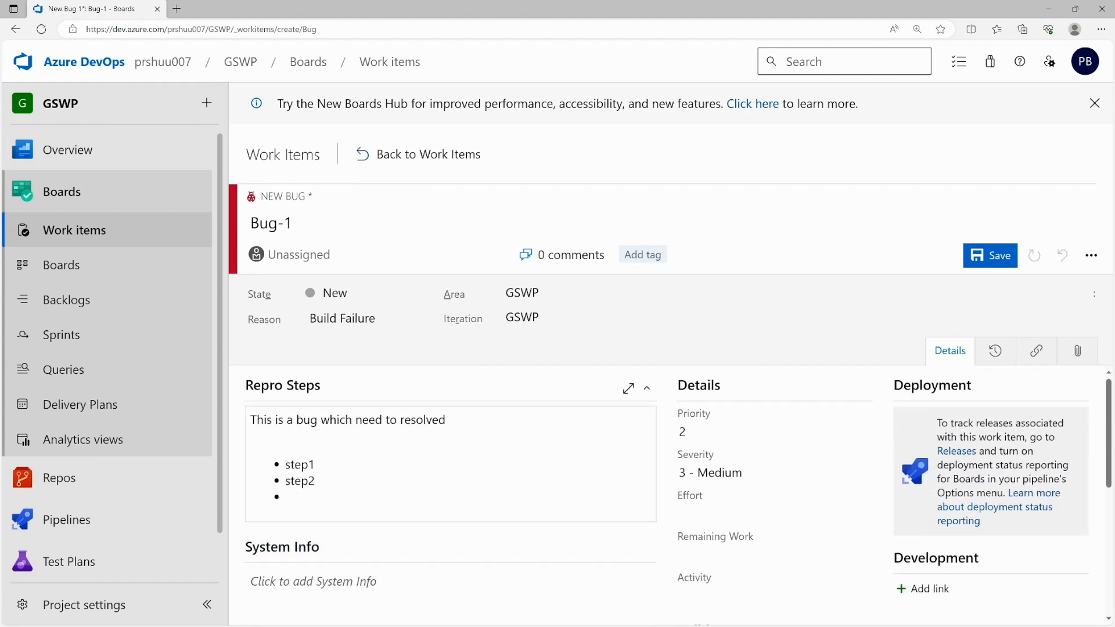
pyautogui.scroll(-5, 311, 510)
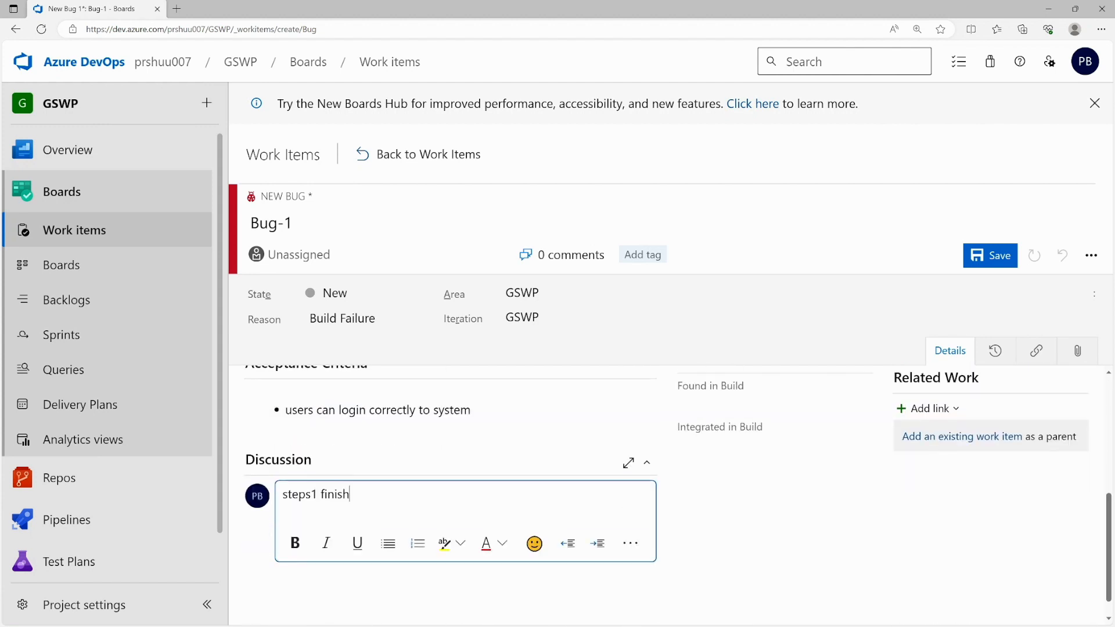
pyautogui.scroll(5, 312, 510)
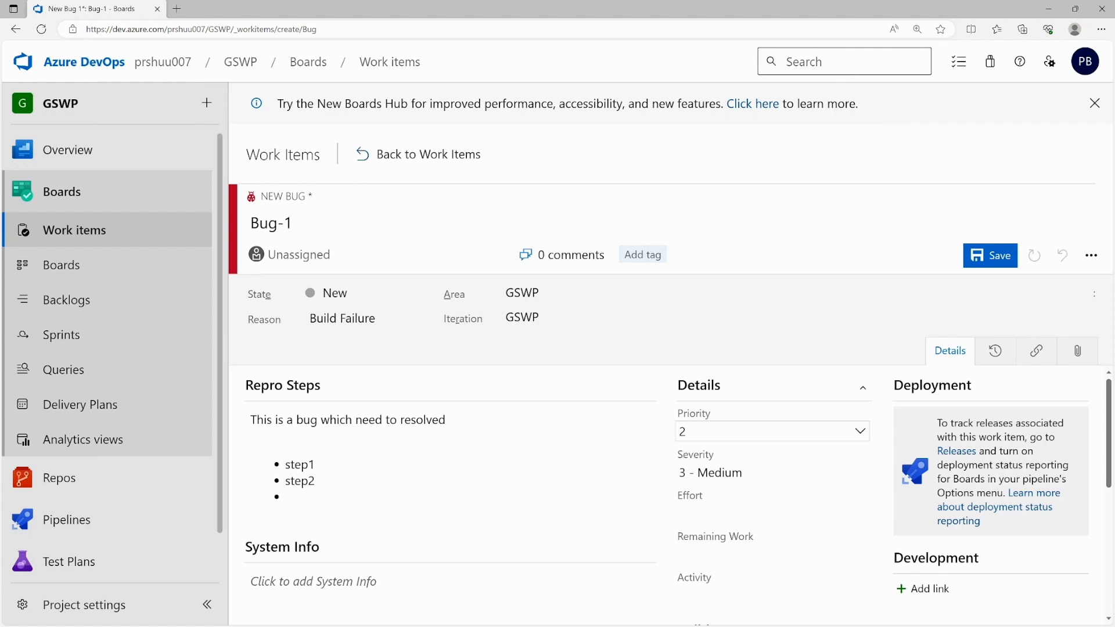
# - Set Bug-1's Priority to 1 and Severity to 2 - High
pyautogui.click(861, 433)
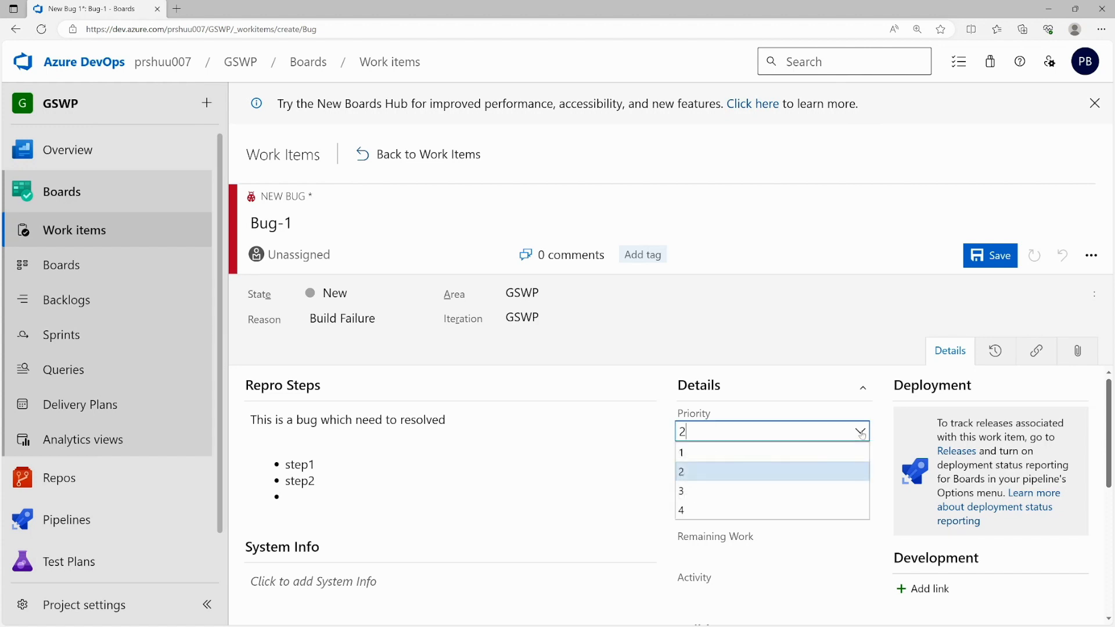
pyautogui.click(805, 449)
pyautogui.click(755, 471)
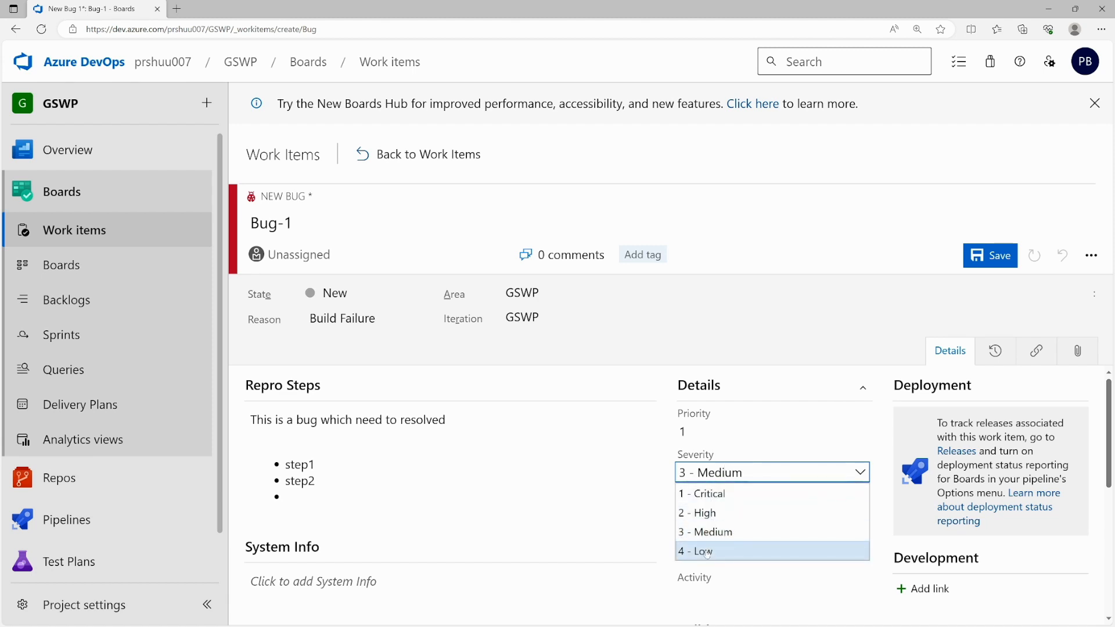
pyautogui.click(727, 494)
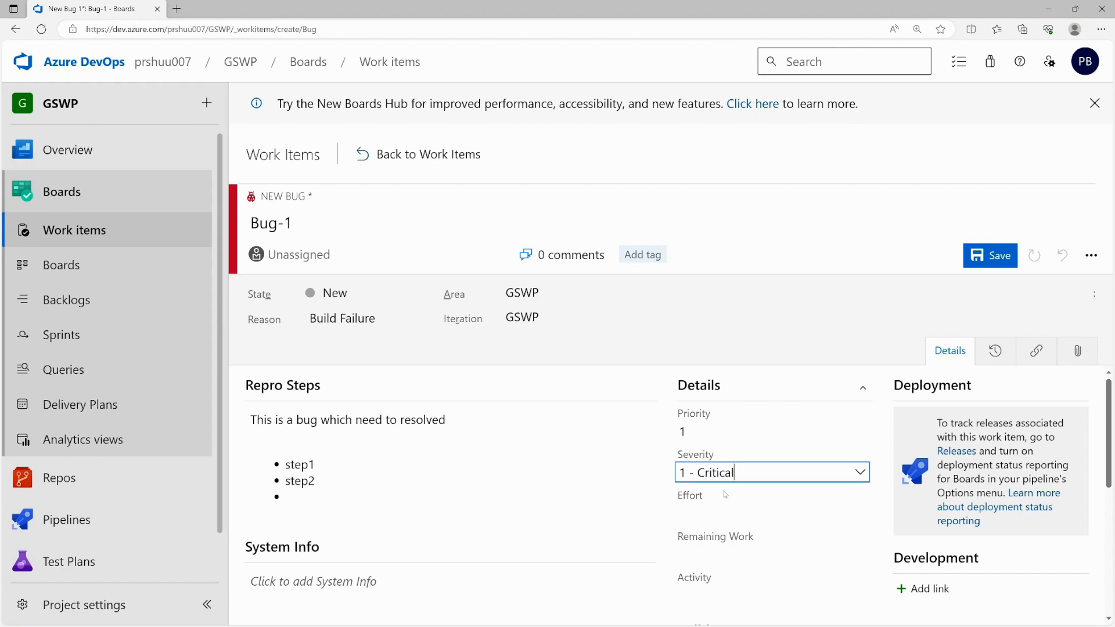
pyautogui.click(734, 472)
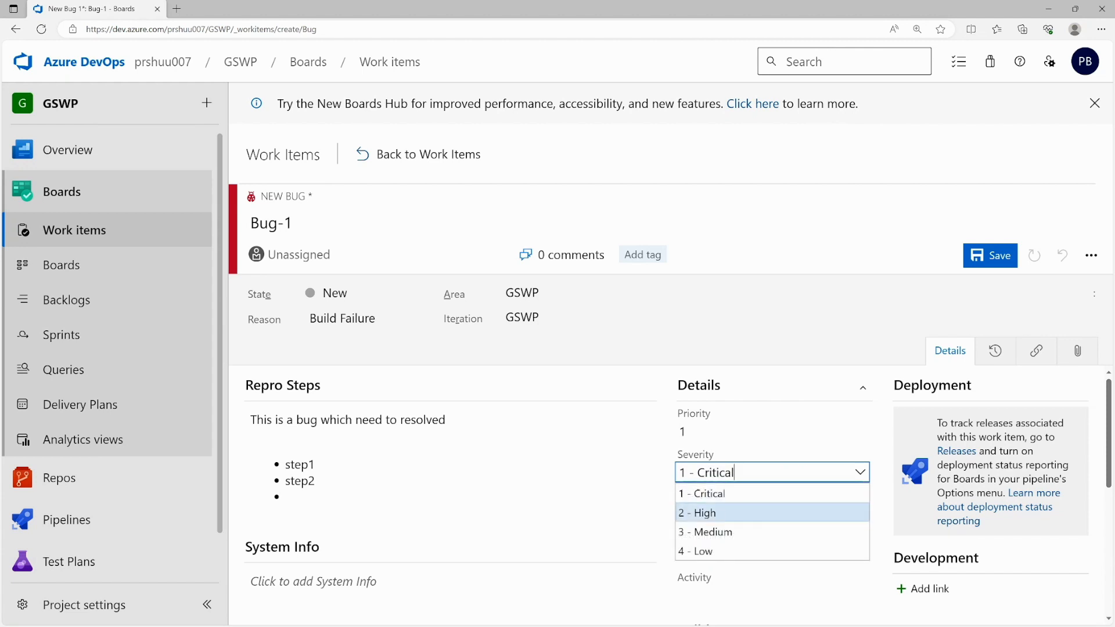
pyautogui.click(735, 511)
pyautogui.scroll(-1, 735, 511)
pyautogui.click(738, 436)
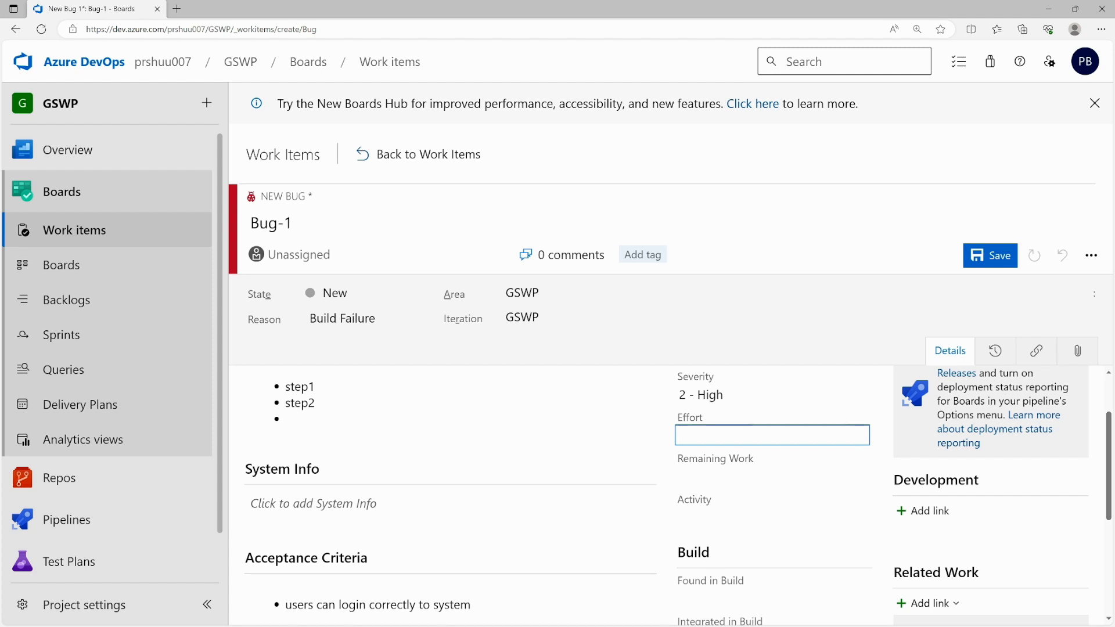
# - Set Bug-1's Effort to 8
pyautogui.write('23')
pyautogui.press('BackSpace')
pyautogui.press('BackSpace')
pyautogui.write('8')
pyautogui.hotkey('ctrl', 'a')
pyautogui.scroll(-1, 695, 495)
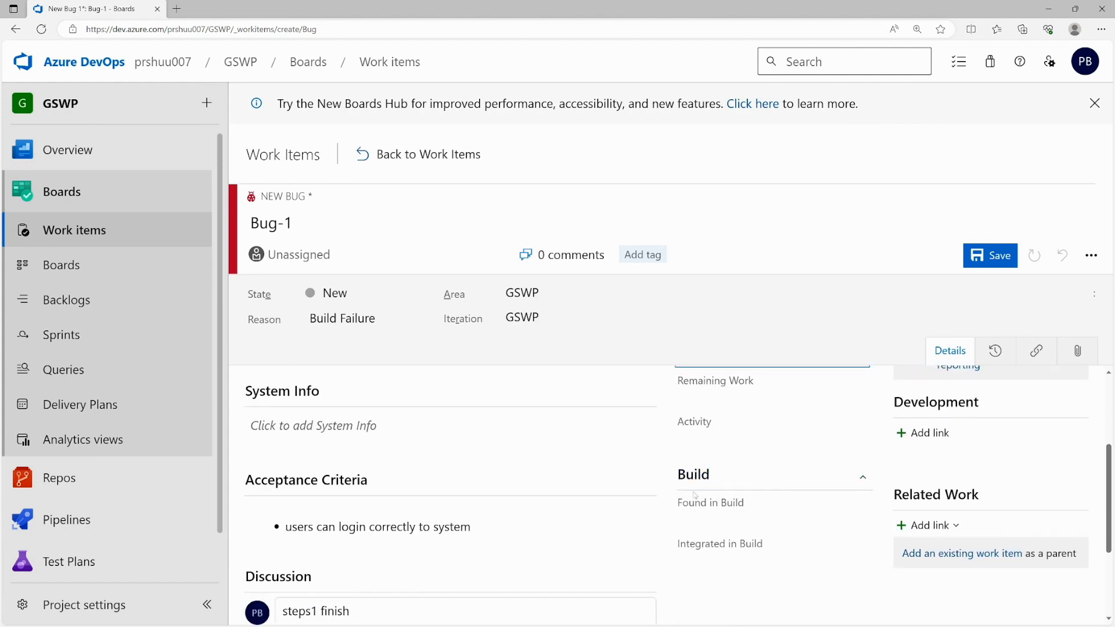
pyautogui.scroll(-1, 715, 495)
pyautogui.scroll(1, 715, 496)
# - Leave Activity unset and save the bug, creating work item 428
pyautogui.click(704, 406)
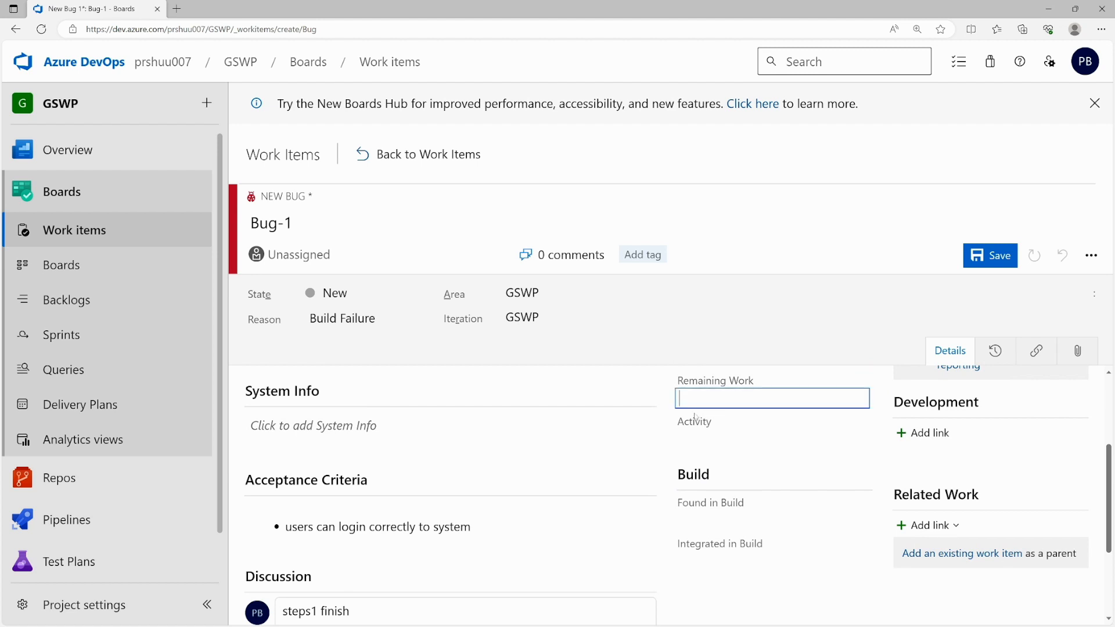
pyautogui.click(706, 439)
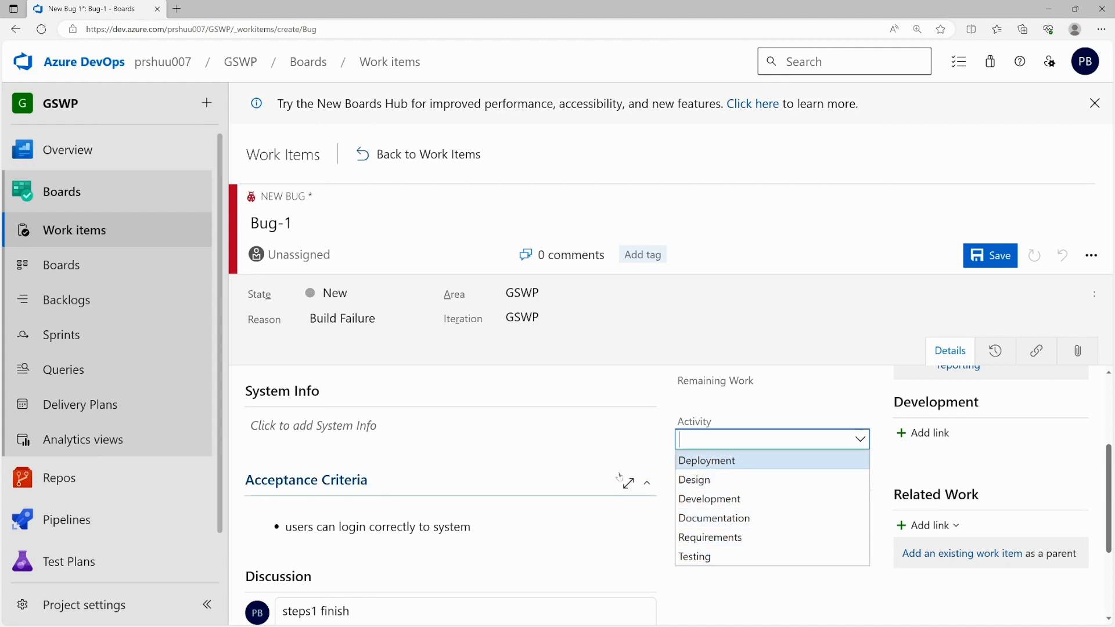
pyautogui.click(729, 595)
pyautogui.scroll(3, 757, 572)
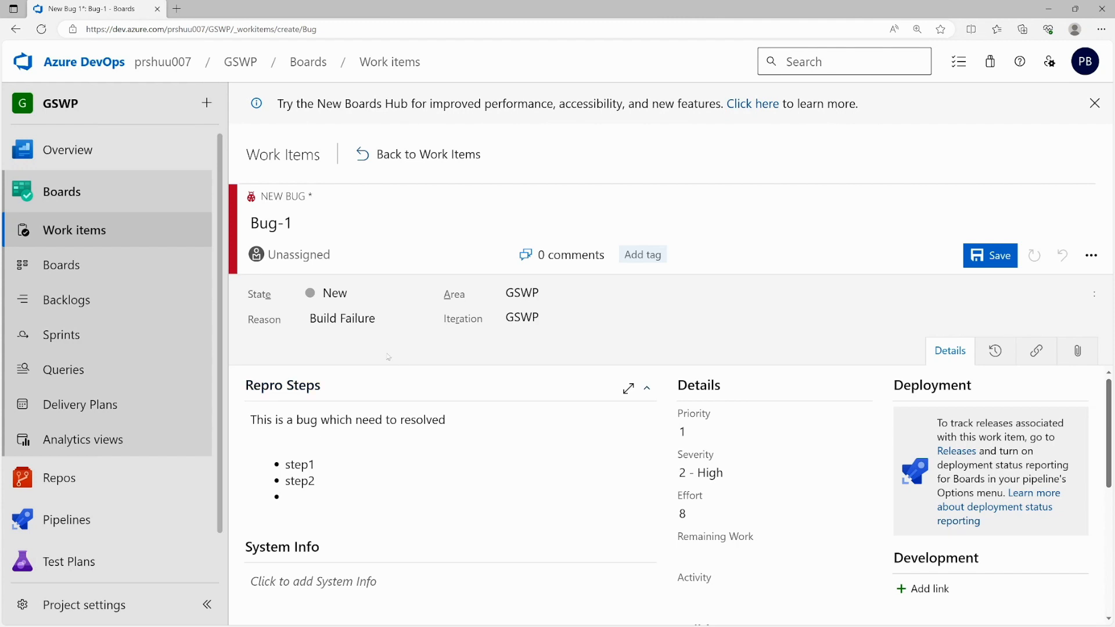
pyautogui.click(989, 261)
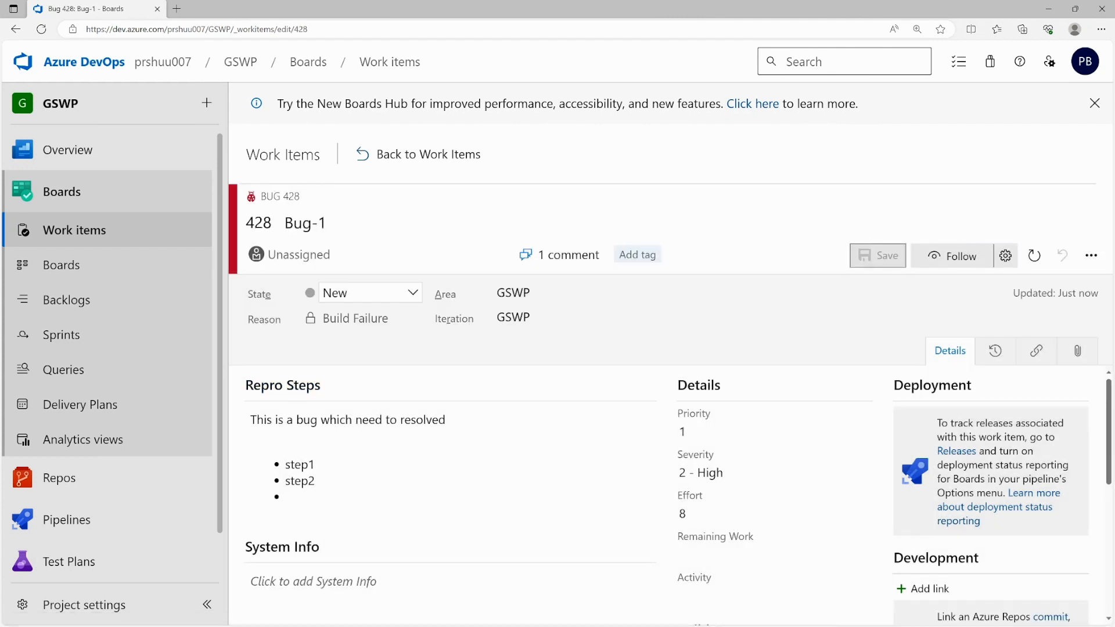
# - Keep Bug 428's state as New and bring up the Related Work Add link options
pyautogui.click(413, 294)
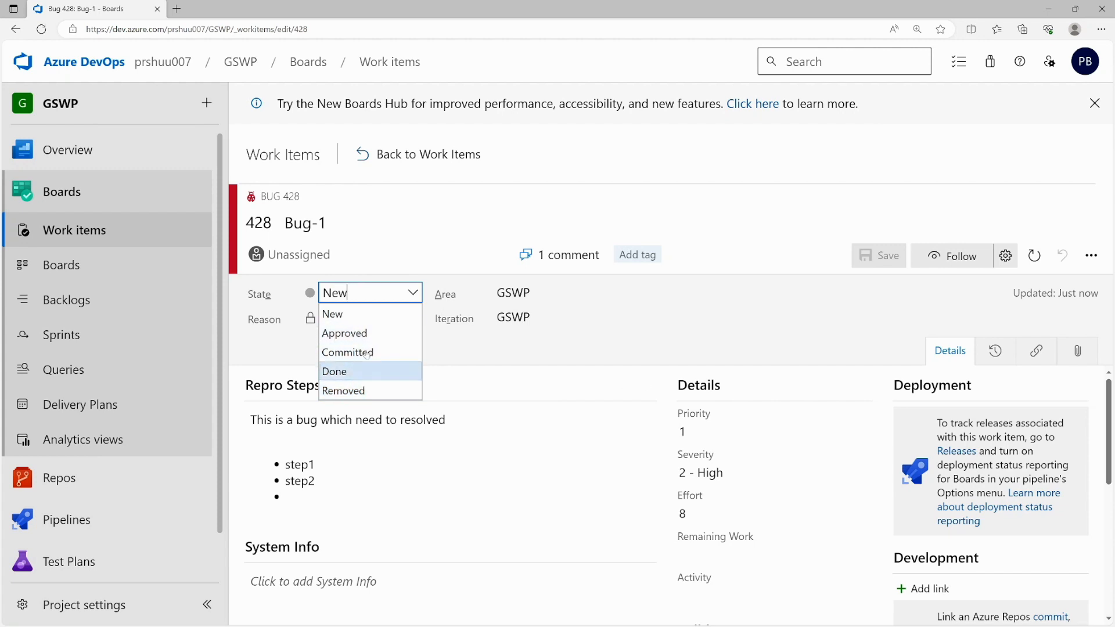
pyautogui.click(523, 380)
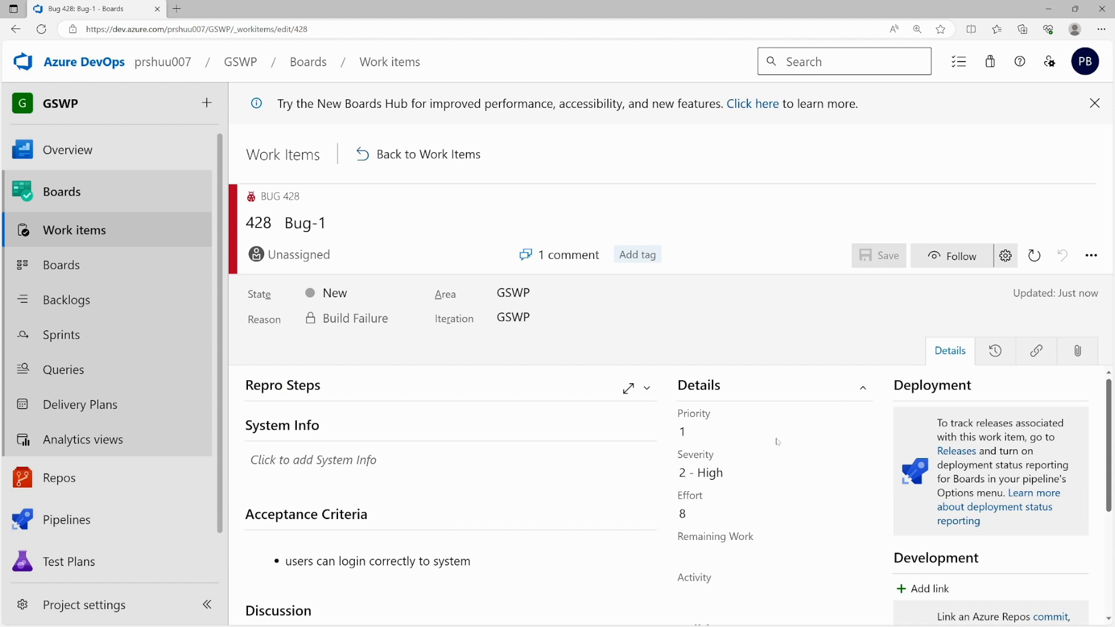
pyautogui.click(639, 224)
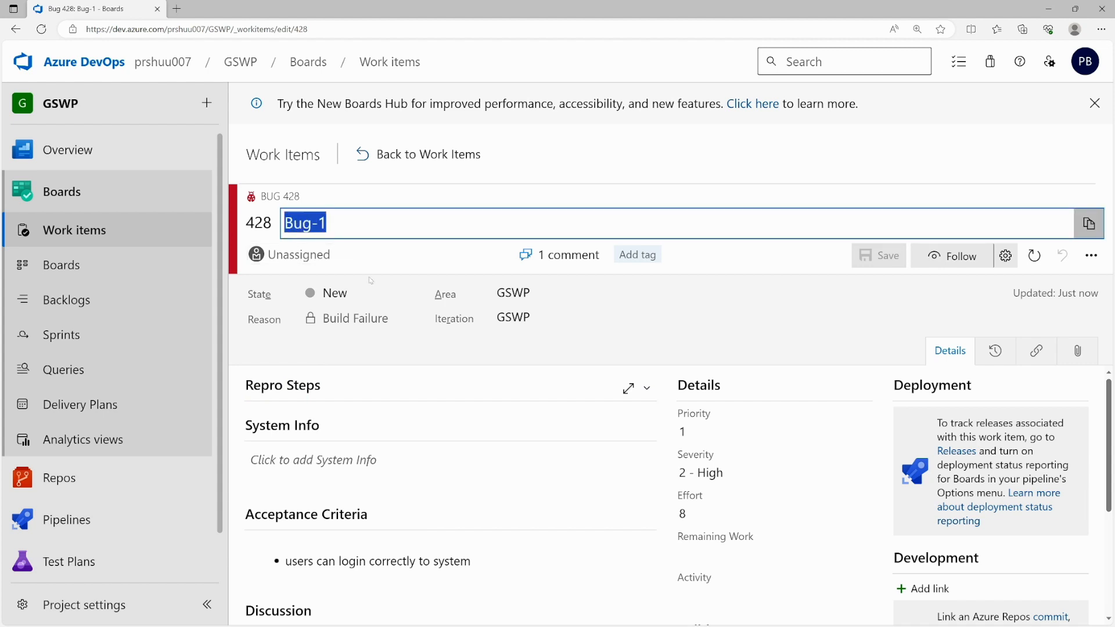
pyautogui.scroll(-3, 631, 393)
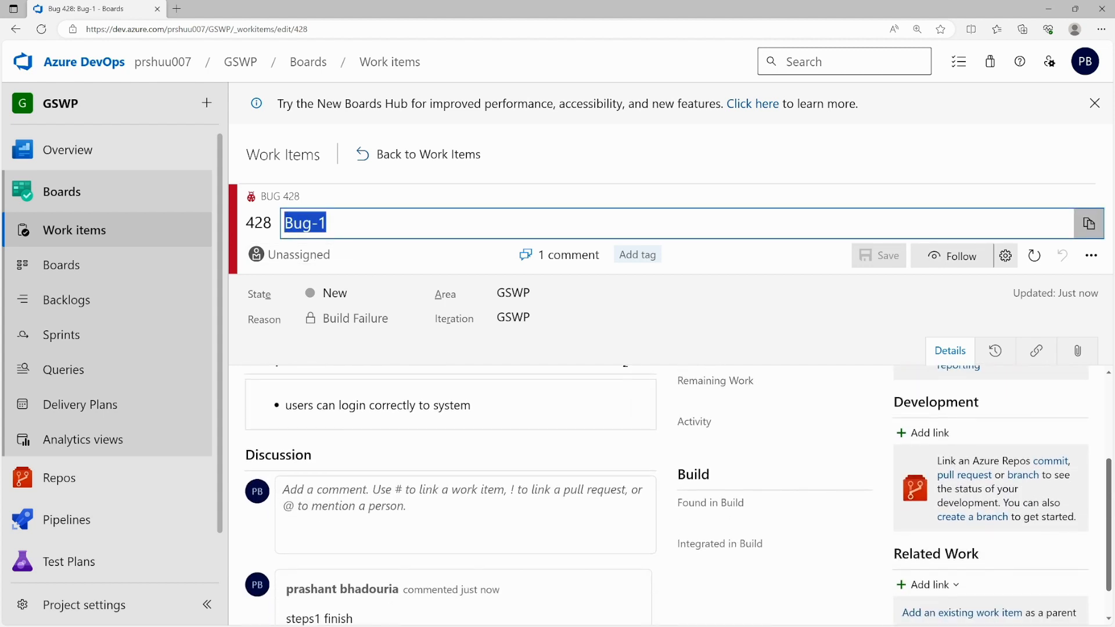
pyautogui.scroll(-1, 923, 548)
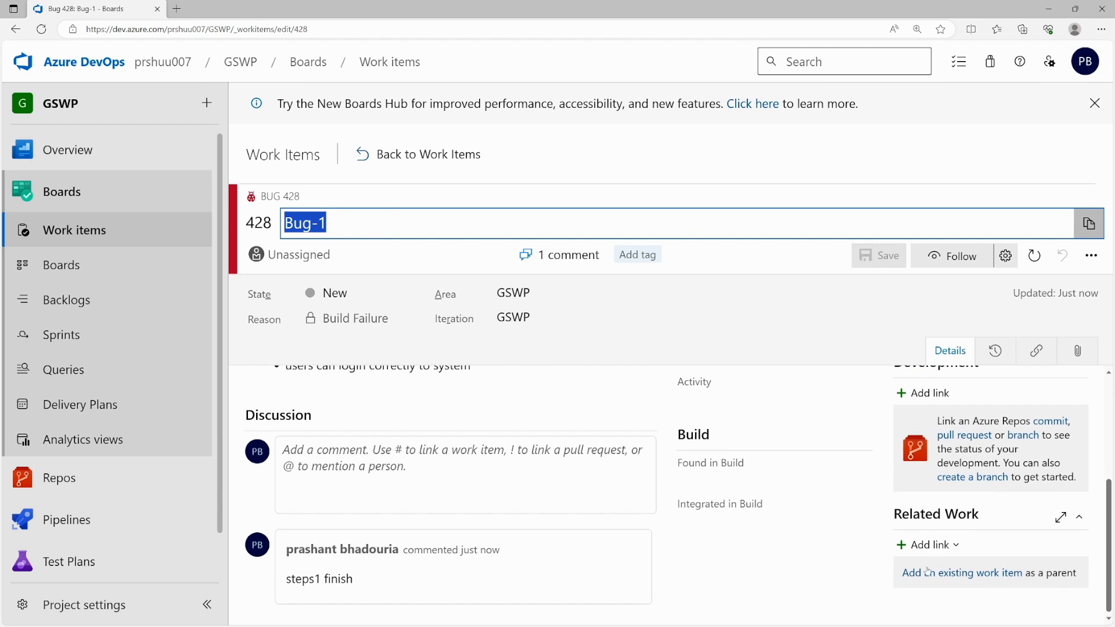
pyautogui.click(924, 545)
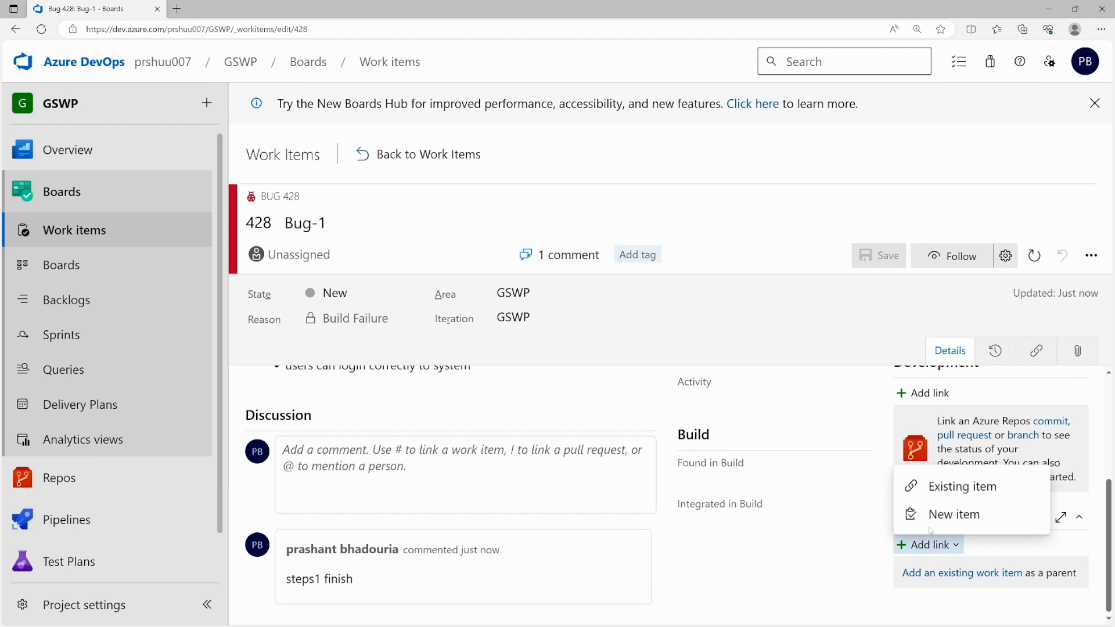
# - Link existing work item 292 to Bug 428 as its Parent
pyautogui.click(945, 487)
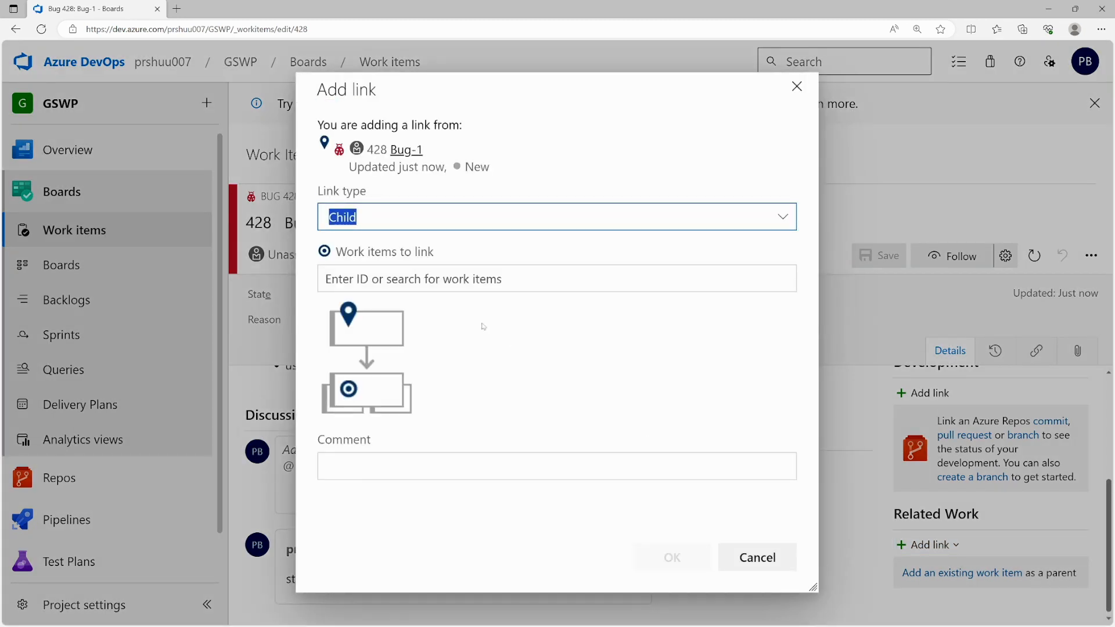
pyautogui.click(782, 217)
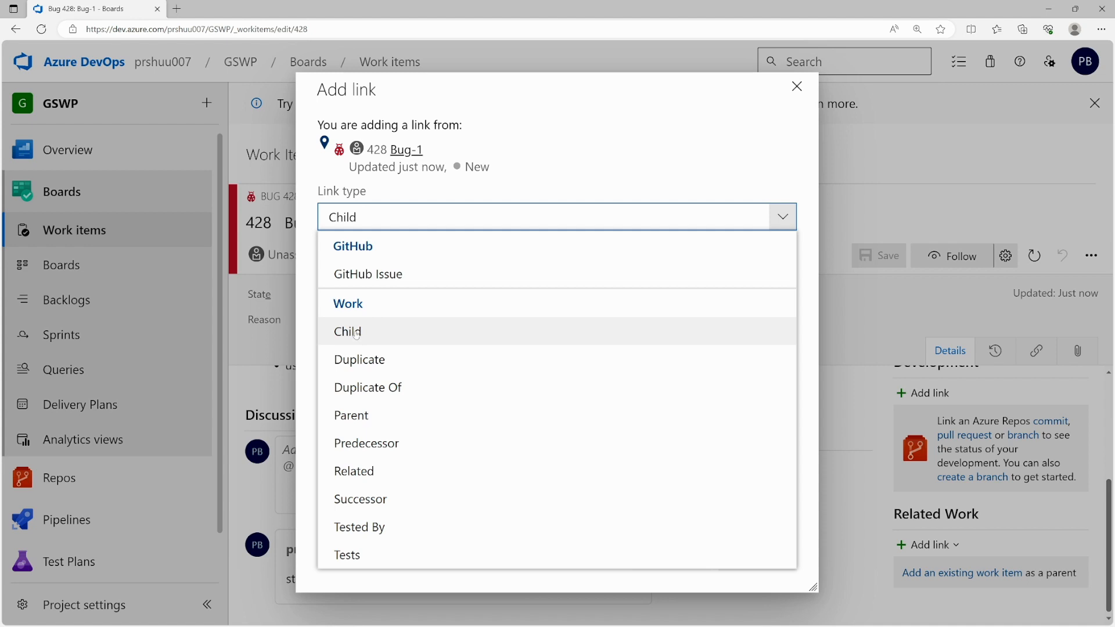
pyautogui.click(364, 415)
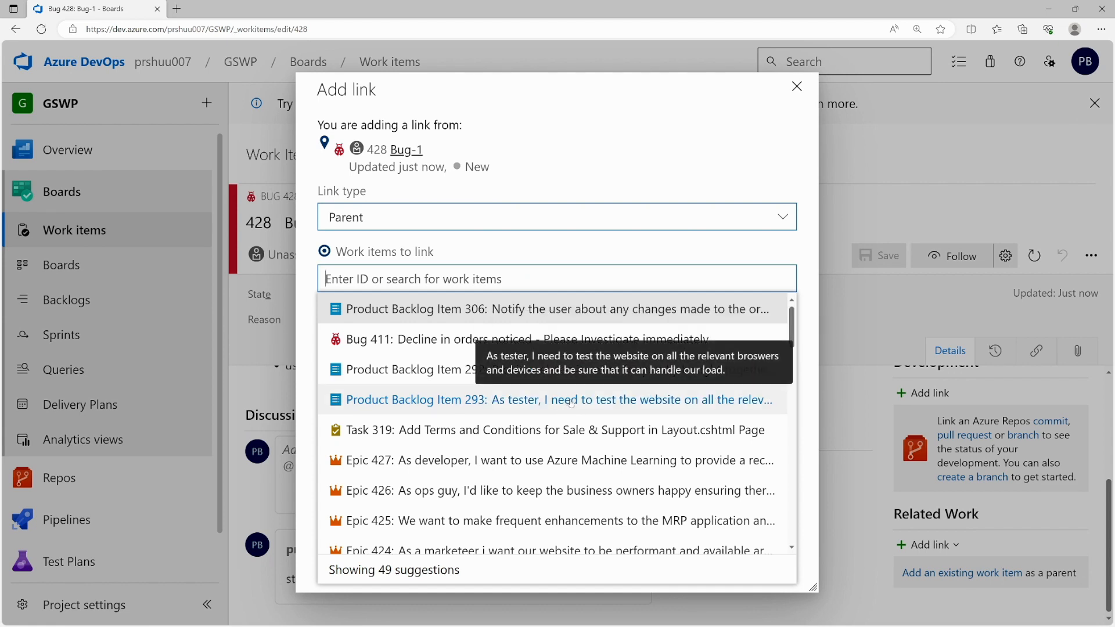
pyautogui.click(451, 380)
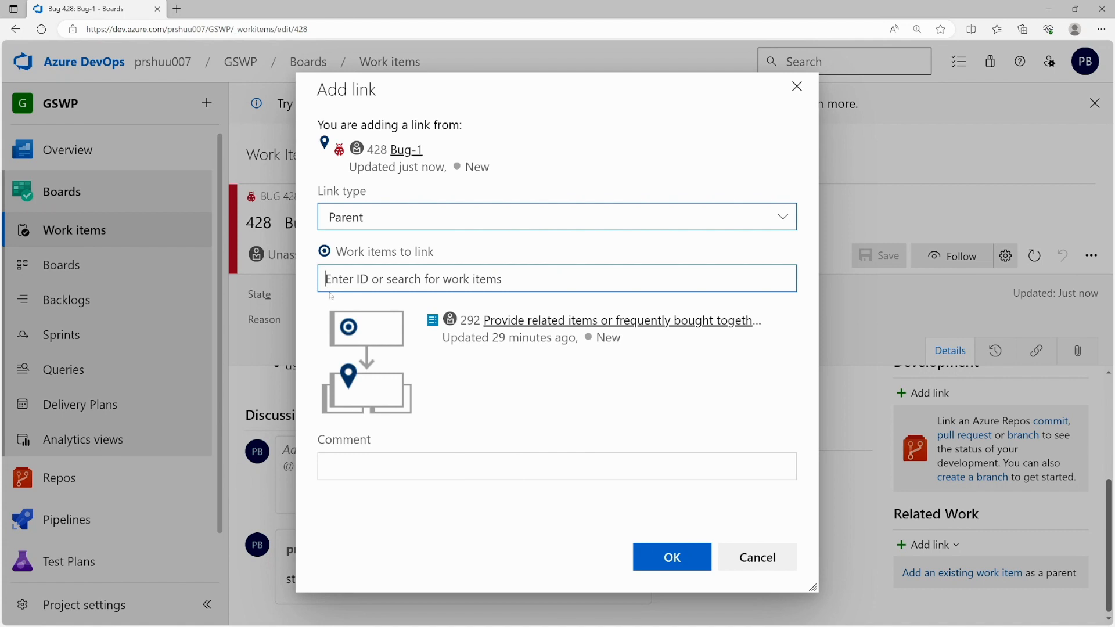
pyautogui.click(653, 558)
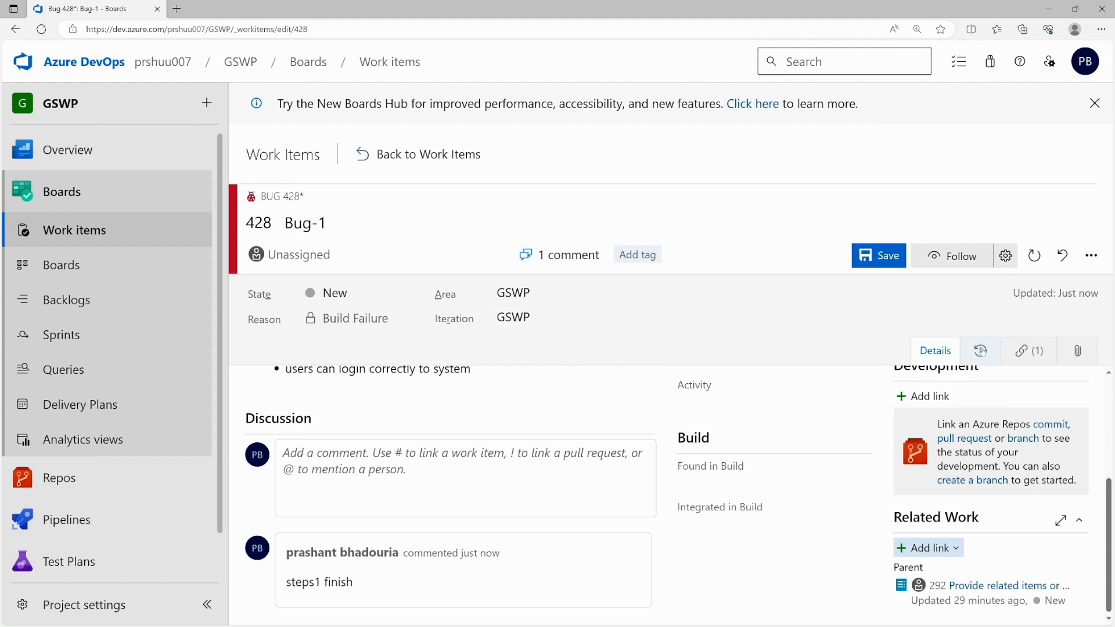
# - Review Bug 428's history, links and attachments, then head to Boards despite the unsaved changes
pyautogui.click(981, 352)
pyautogui.scroll(-2, 386, 464)
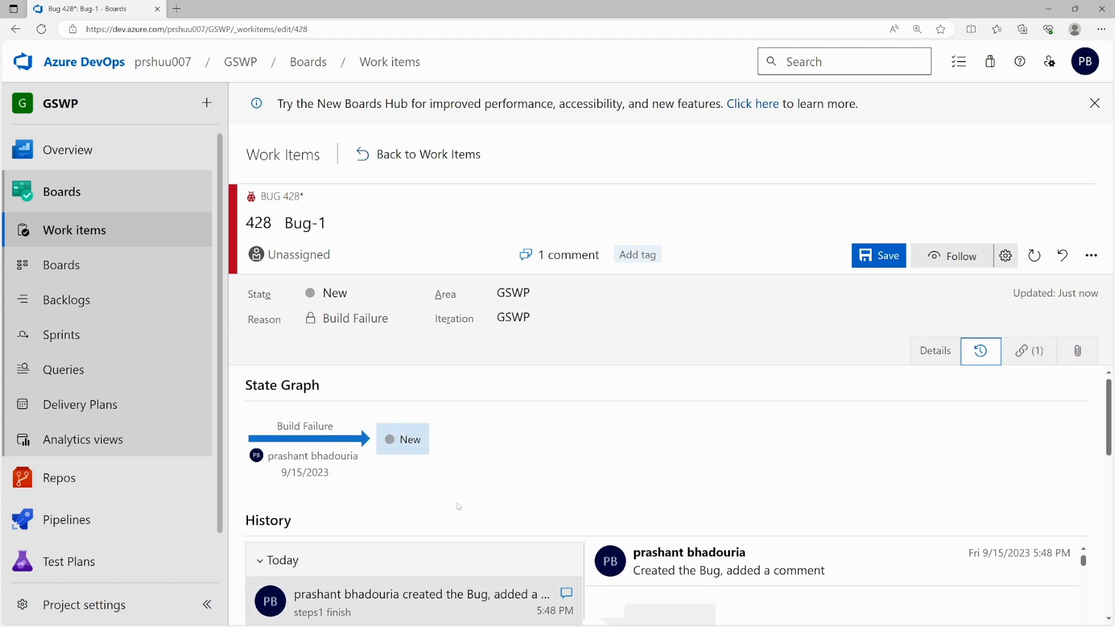
pyautogui.scroll(-2, 469, 490)
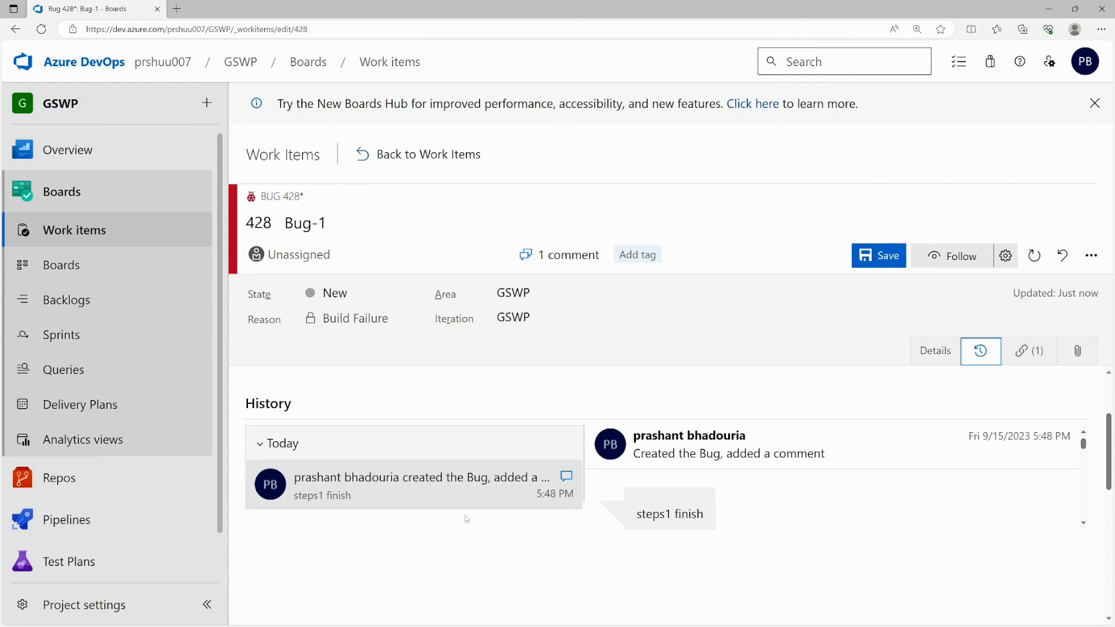
pyautogui.click(1028, 353)
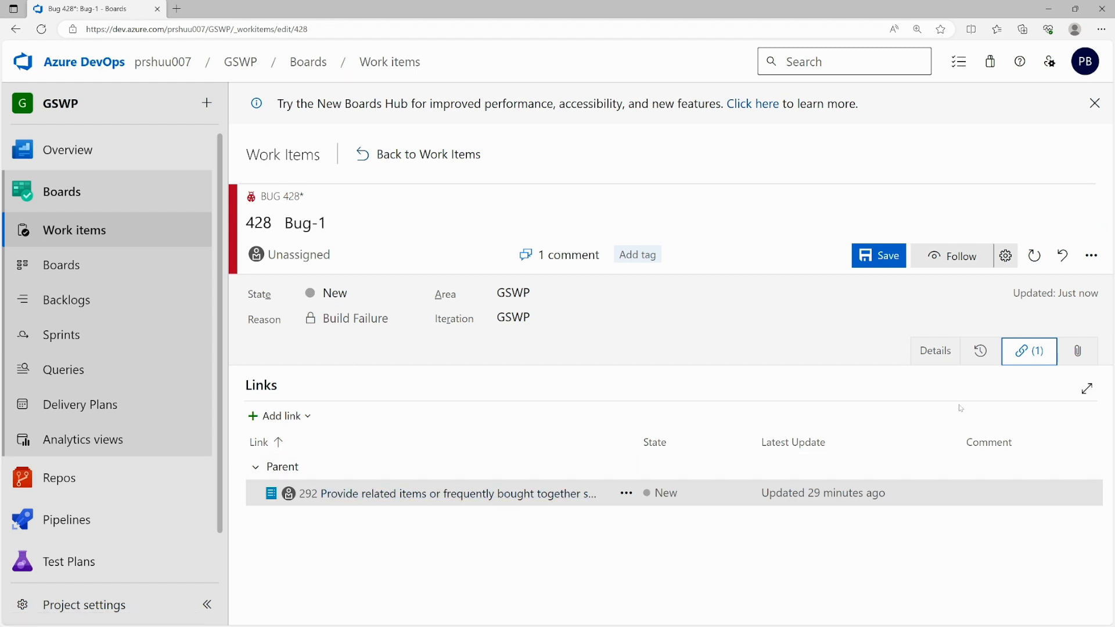
pyautogui.click(1082, 352)
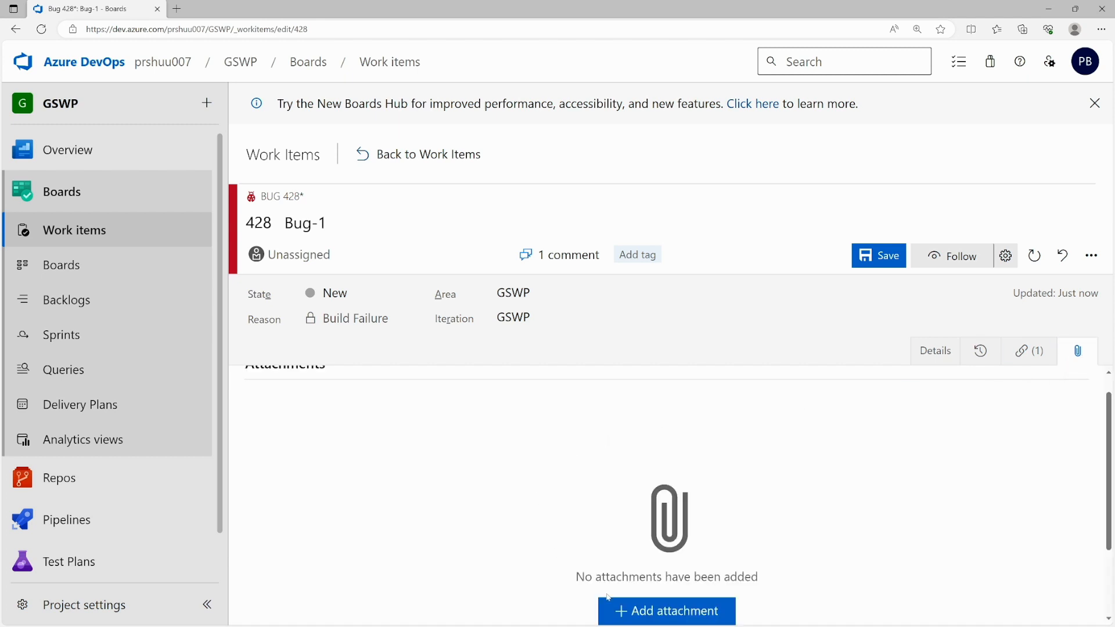
pyautogui.scroll(1, 526, 478)
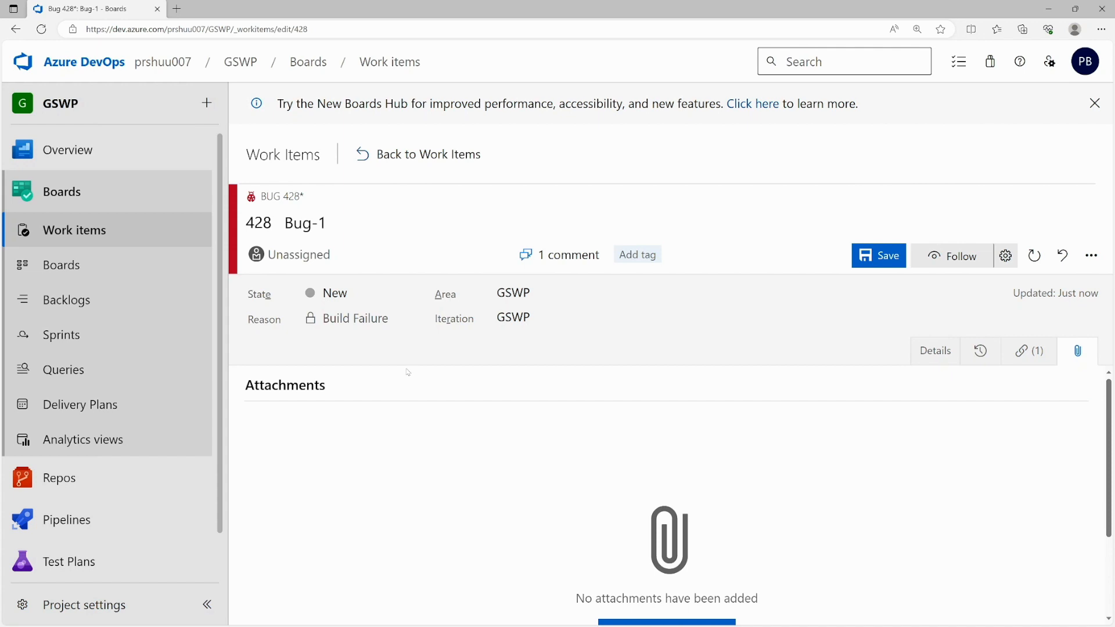
pyautogui.click(77, 263)
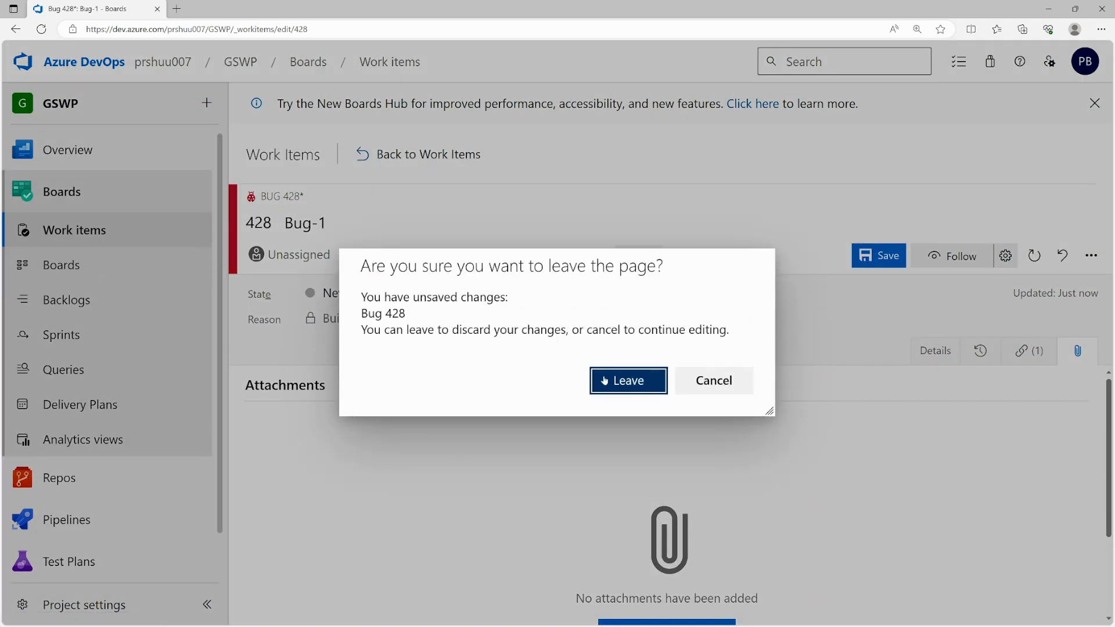
# - Discard Bug 428's unsaved edits and open the GSWP Team product backlog
pyautogui.click(624, 384)
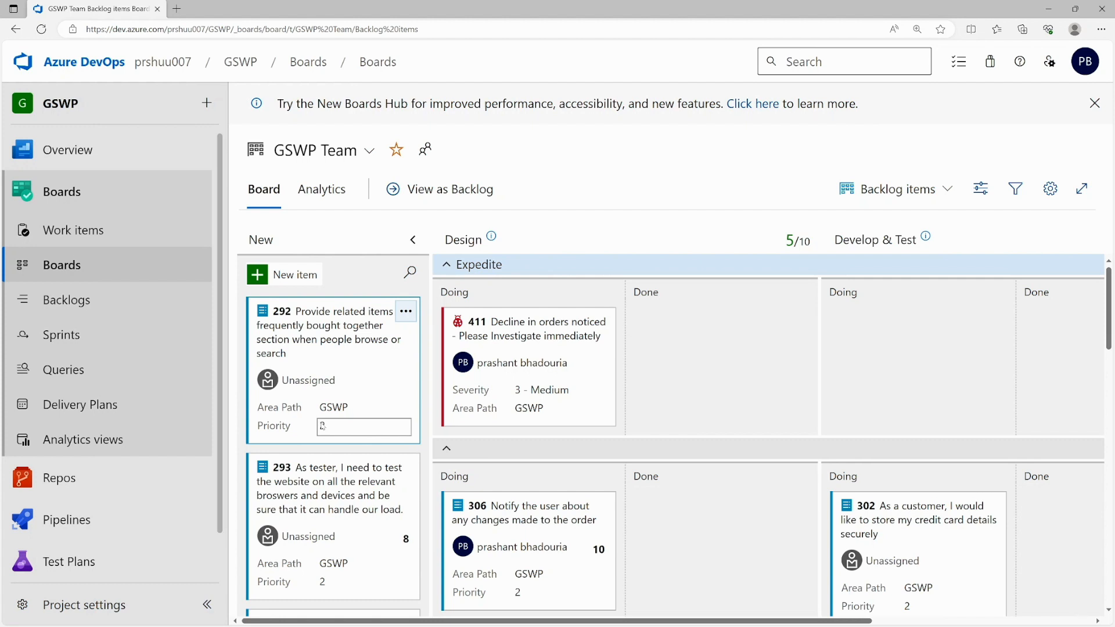
pyautogui.click(72, 301)
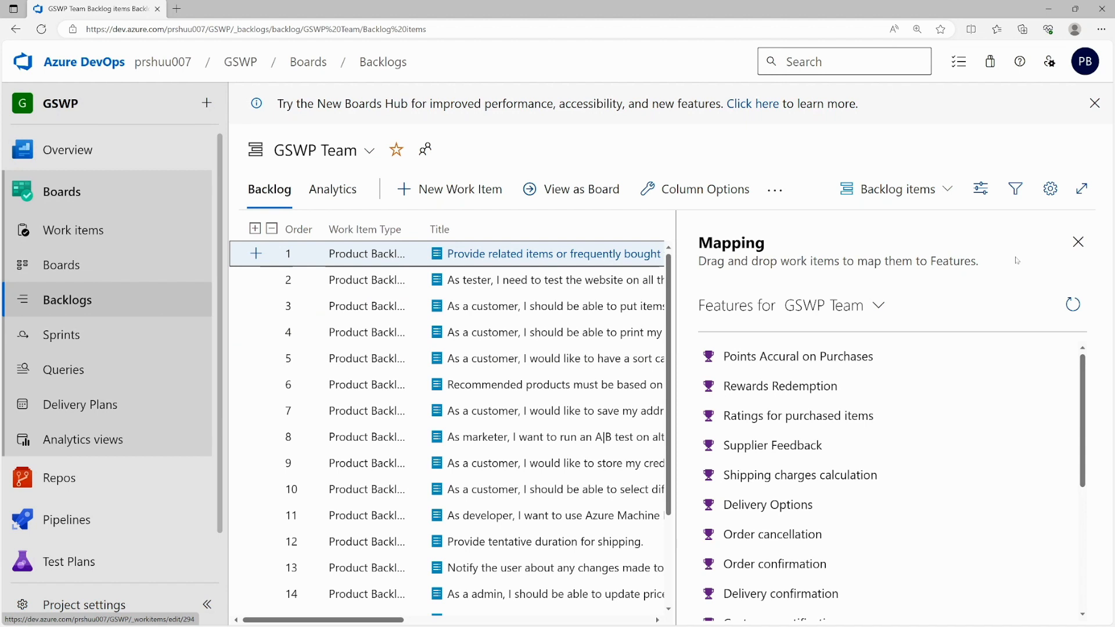
# - Close the Mapping pane and view the backlog at the Epics, then Features, level
pyautogui.click(1077, 242)
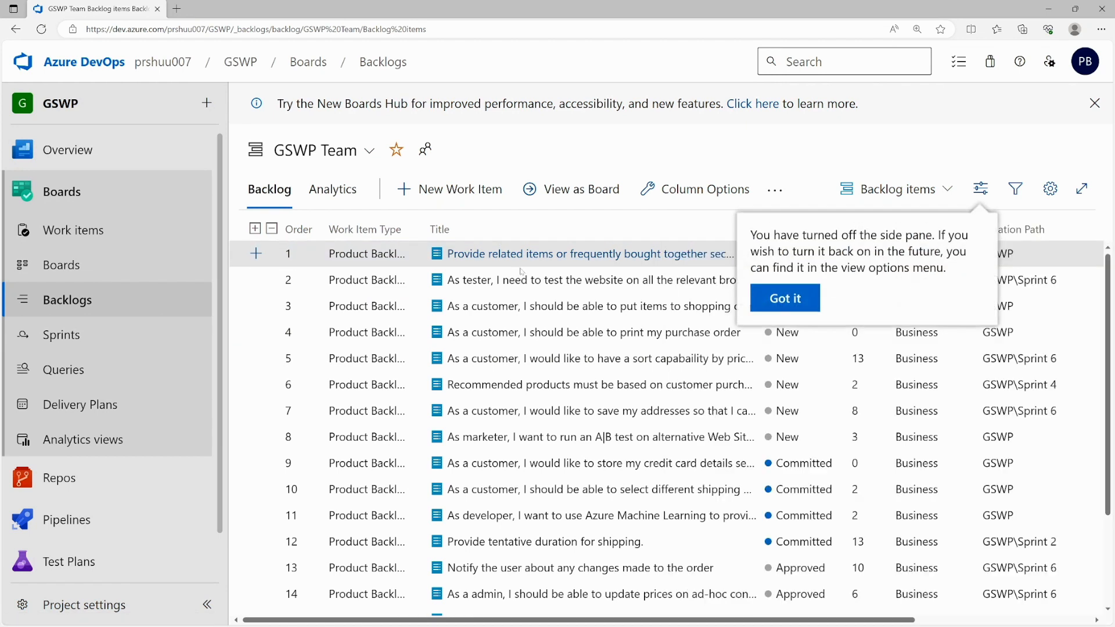
pyautogui.click(781, 298)
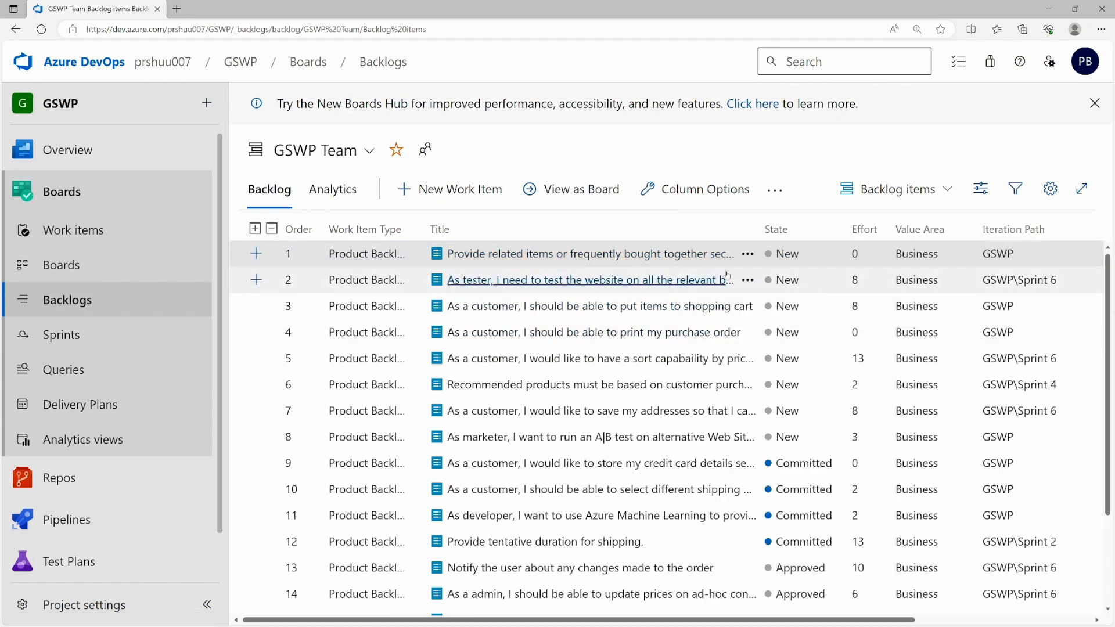
pyautogui.click(925, 199)
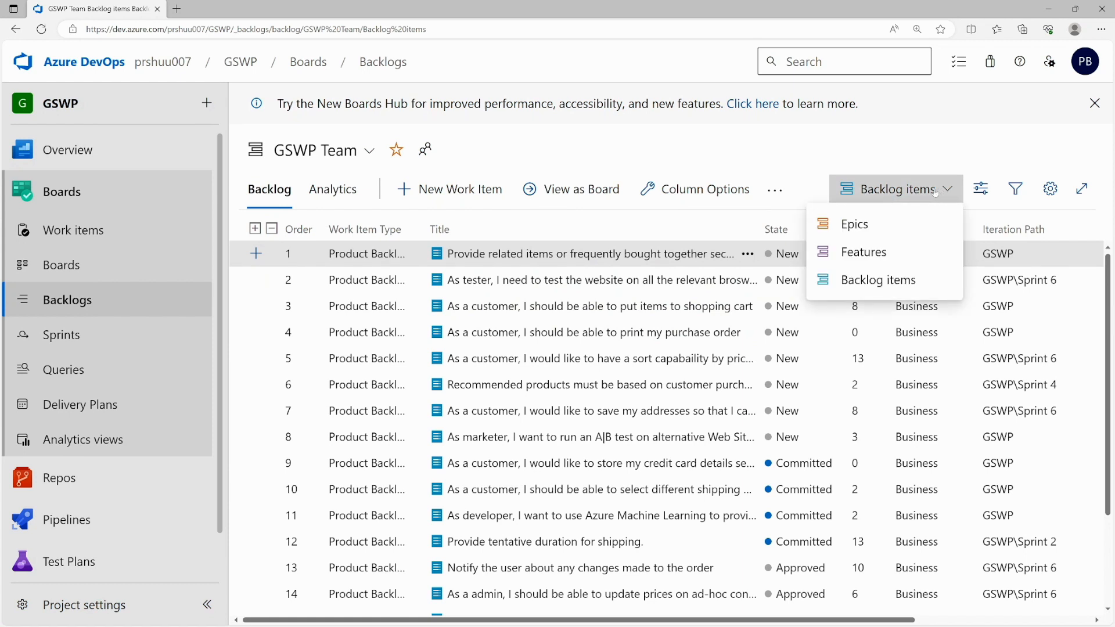
pyautogui.click(855, 225)
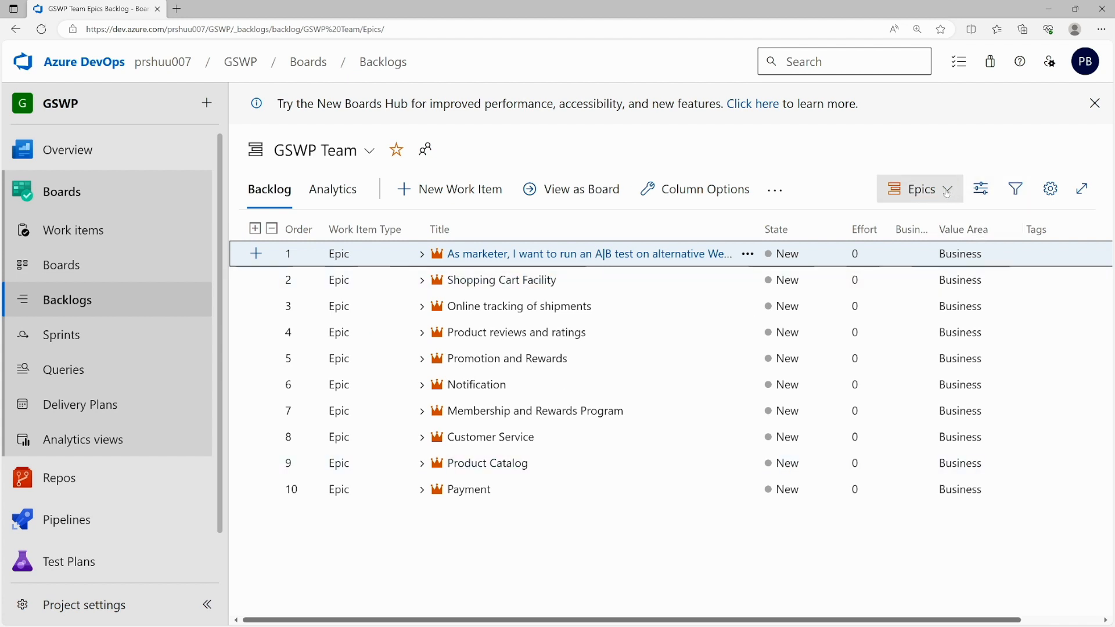
pyautogui.click(921, 189)
pyautogui.click(860, 252)
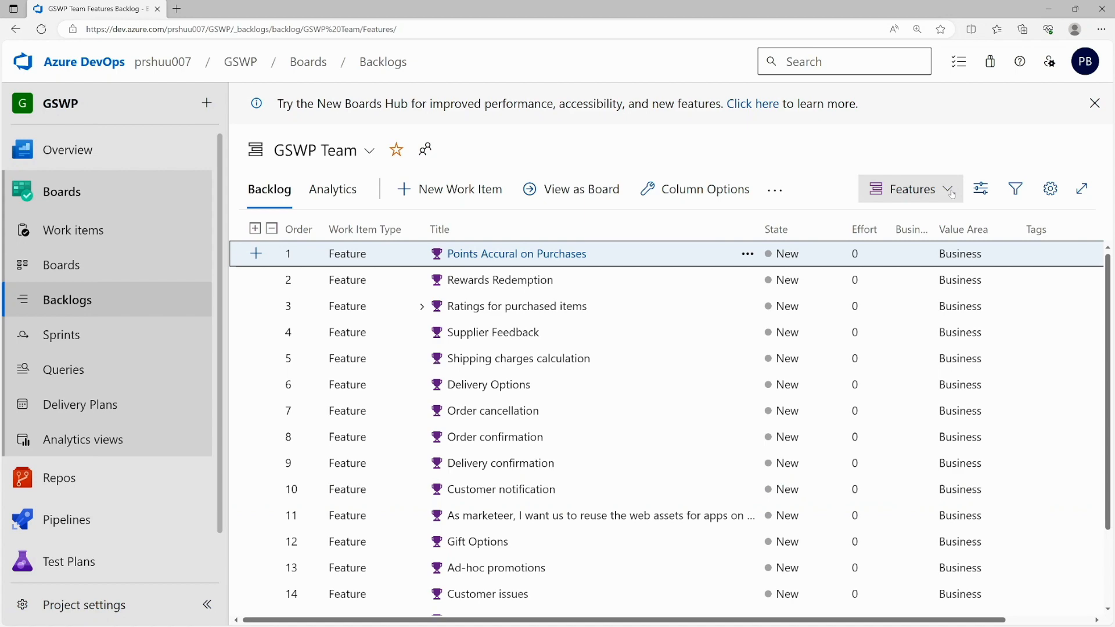
# - Return the backlog to the Backlog items level and scroll through it
pyautogui.click(929, 189)
pyautogui.click(857, 278)
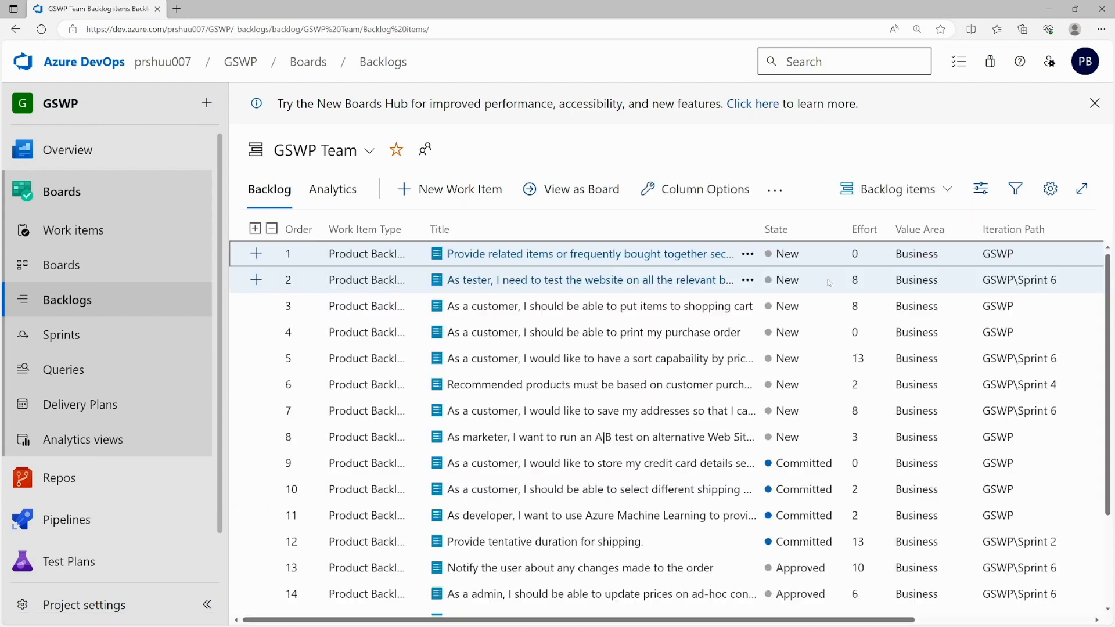
pyautogui.scroll(-2, 477, 343)
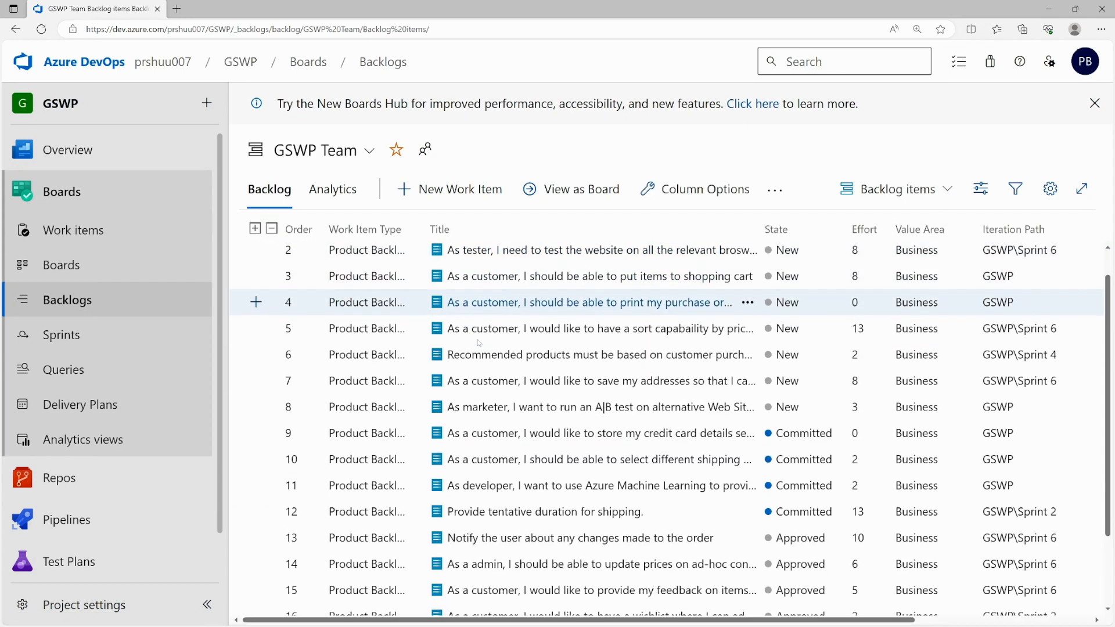
pyautogui.scroll(2, 477, 343)
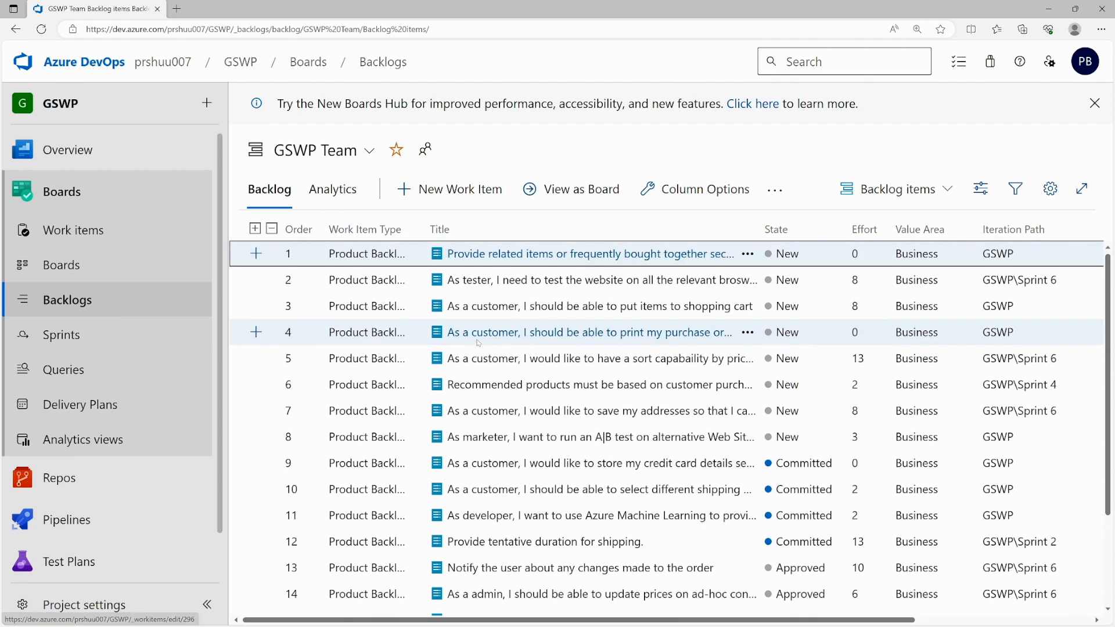
pyautogui.scroll(-2, 398, 291)
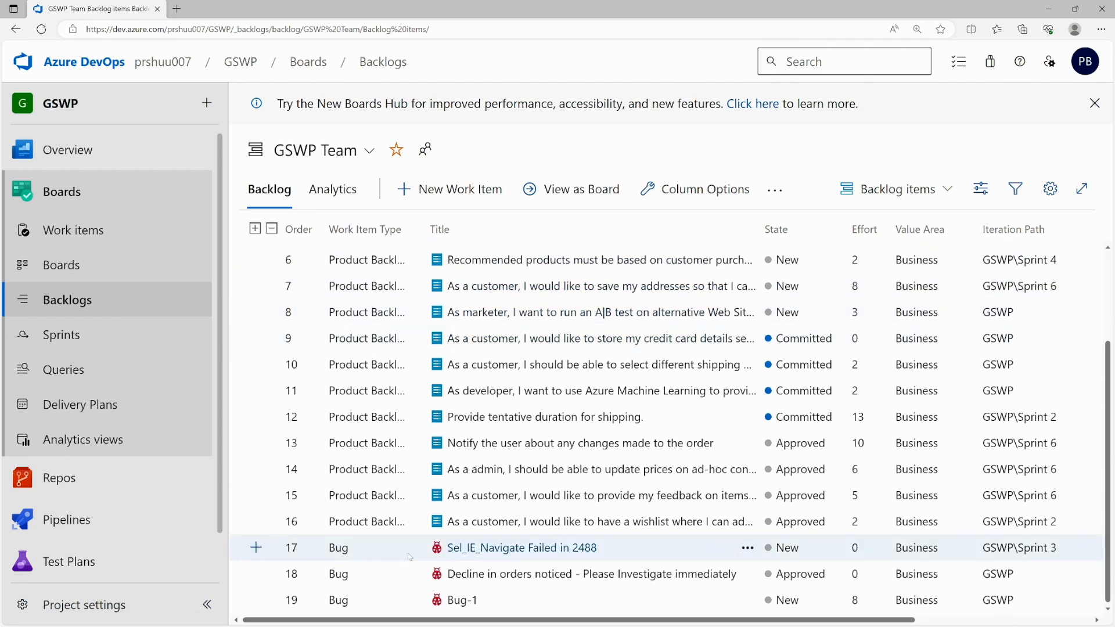
pyautogui.scroll(2, 477, 415)
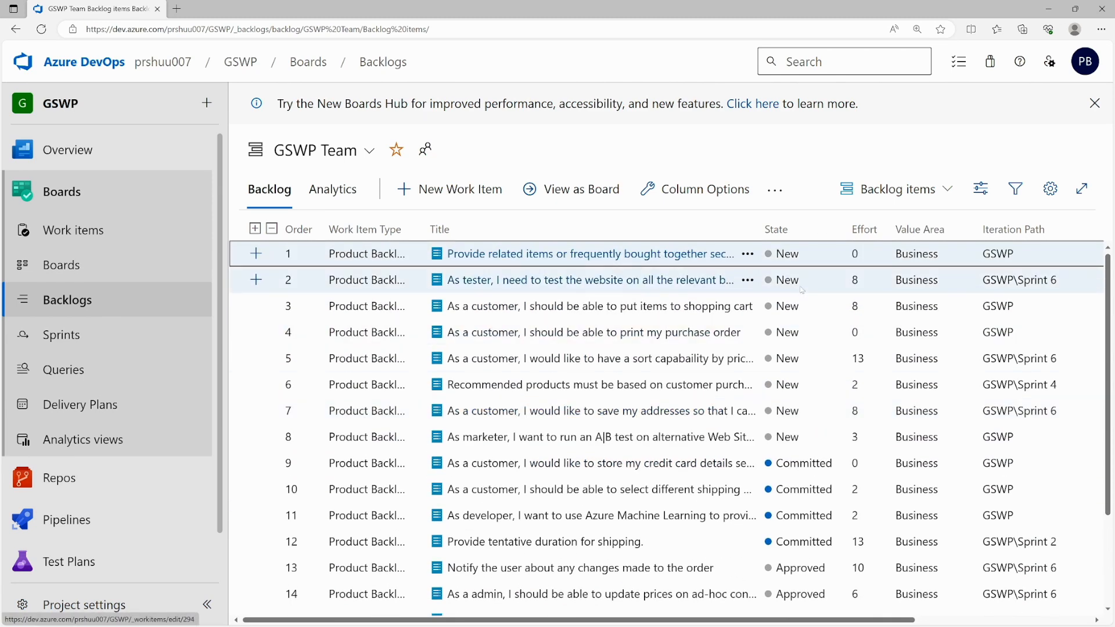
# - Turn Parents on in the view options and review the Epic and Feature hierarchy
pyautogui.click(979, 190)
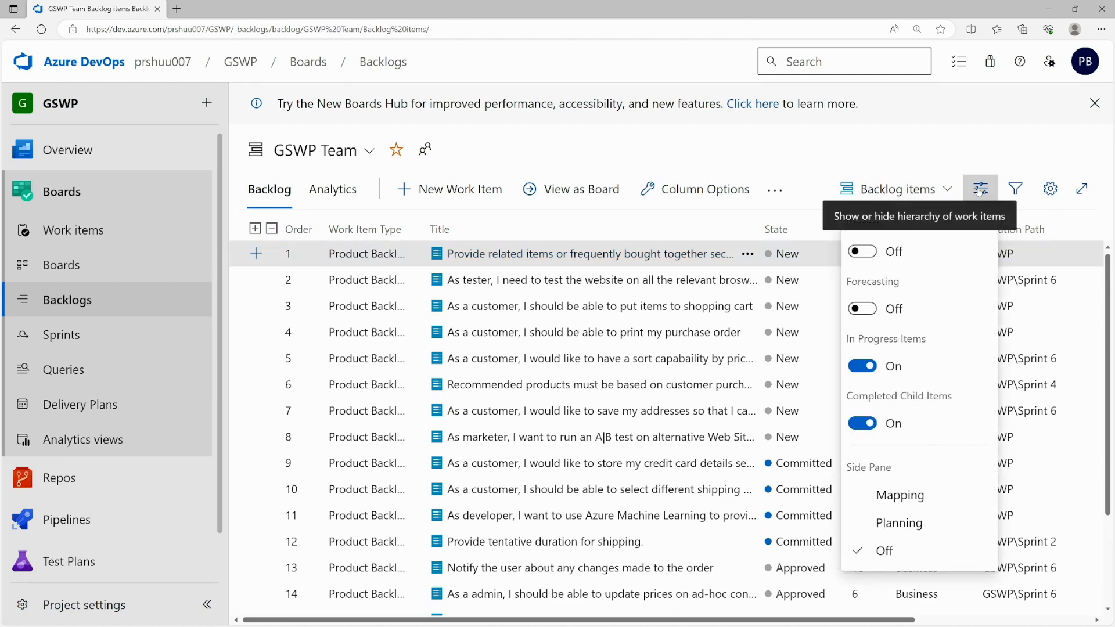
pyautogui.click(862, 251)
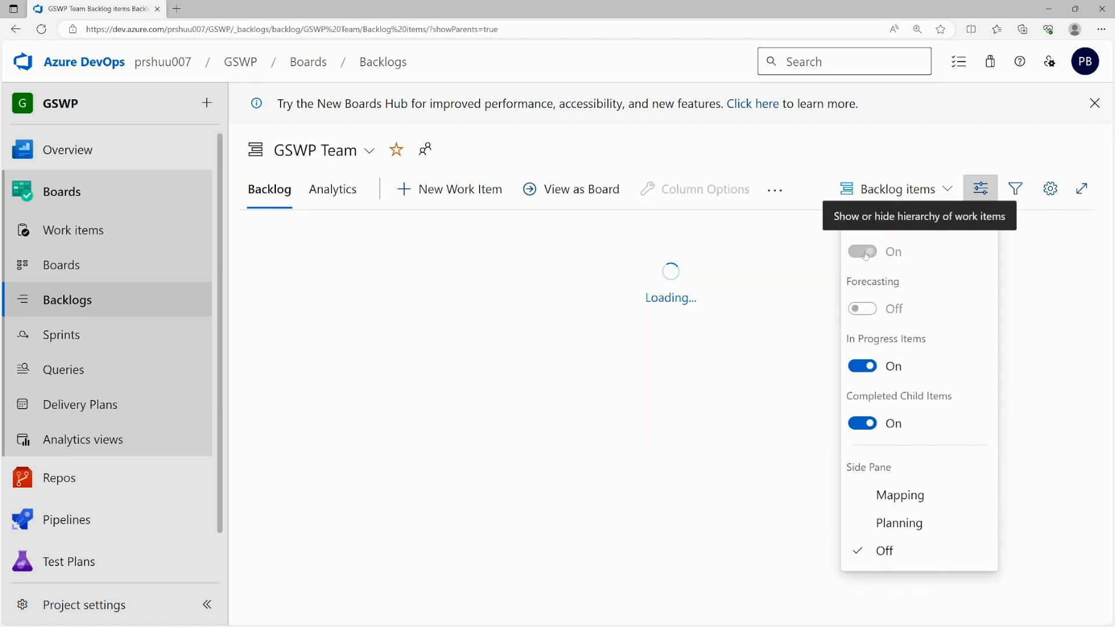
pyautogui.click(980, 189)
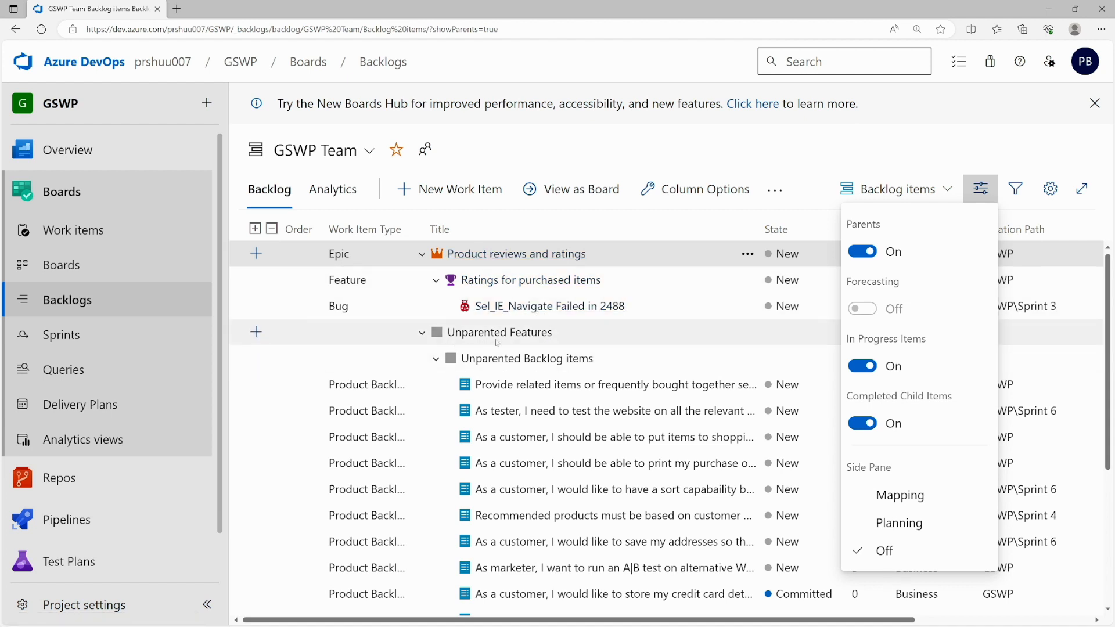
pyautogui.scroll(-3, 523, 418)
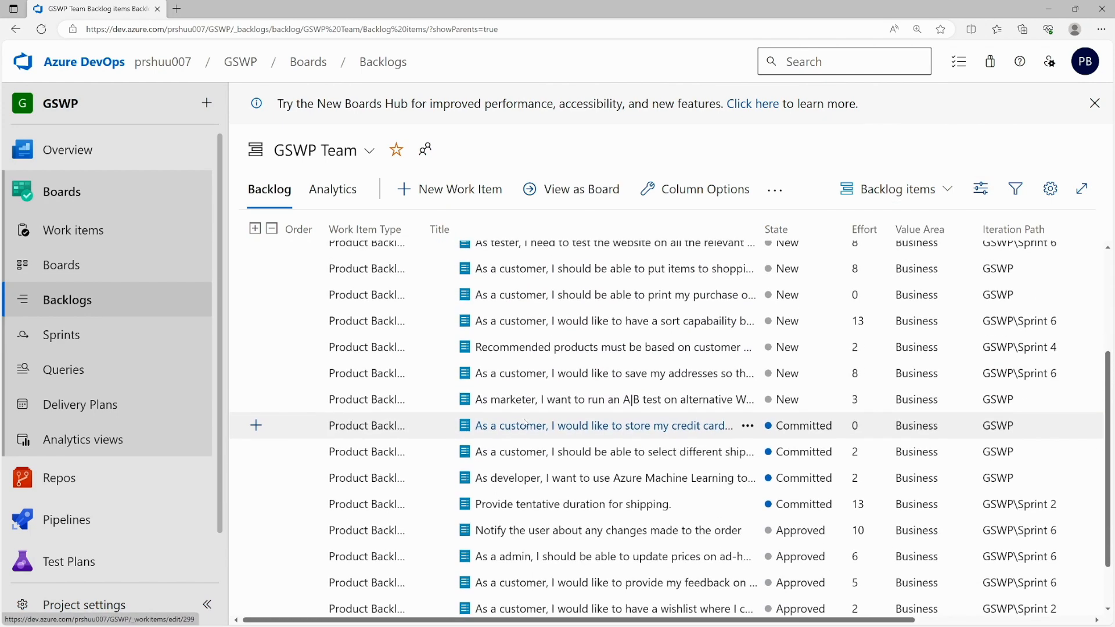
pyautogui.scroll(-1, 524, 422)
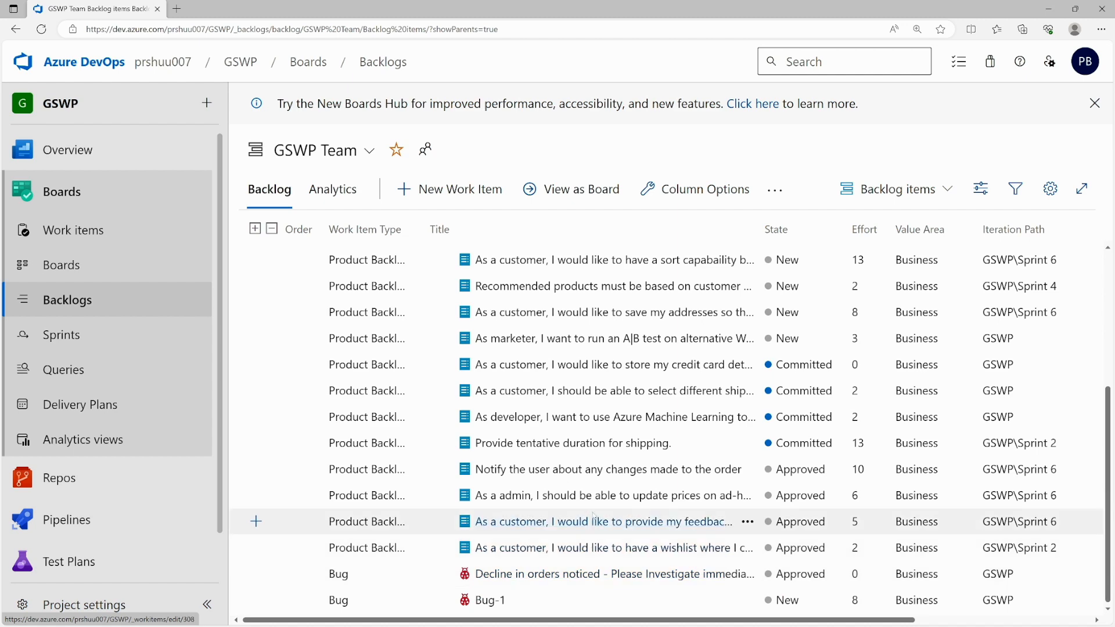
pyautogui.scroll(4, 545, 520)
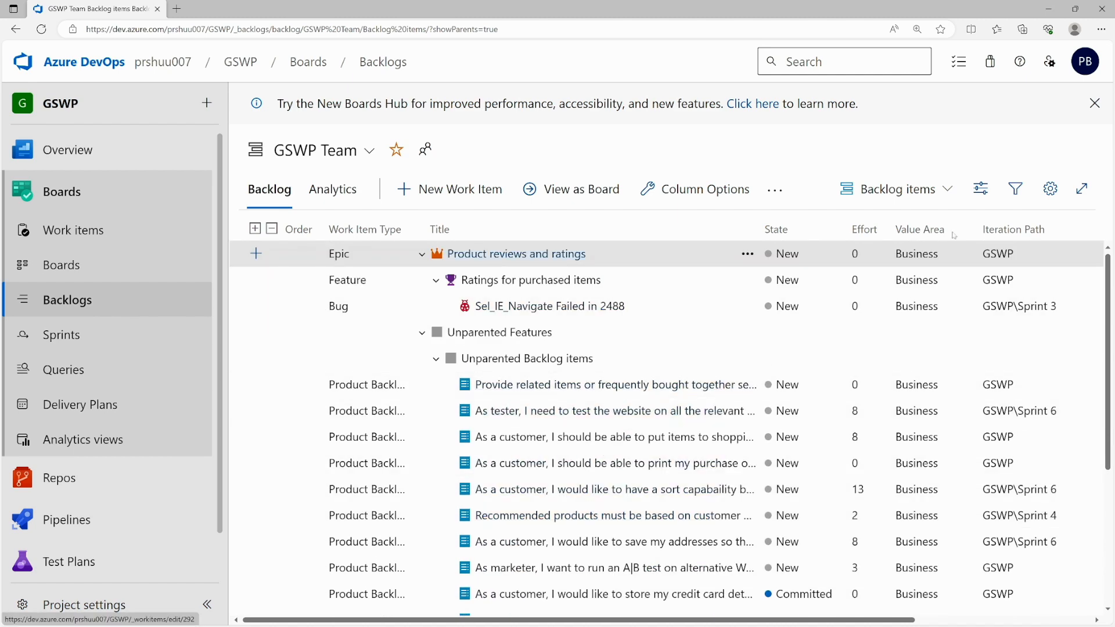
# - Turn Parents off again and reopen the backlog view options
pyautogui.click(980, 190)
pyautogui.click(878, 253)
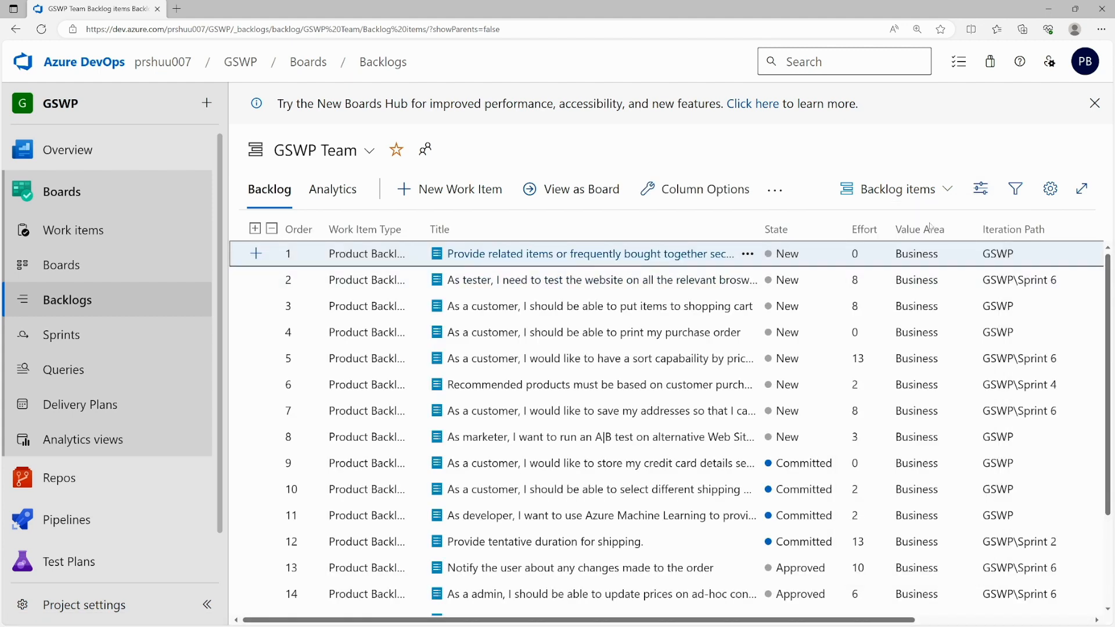
pyautogui.click(969, 193)
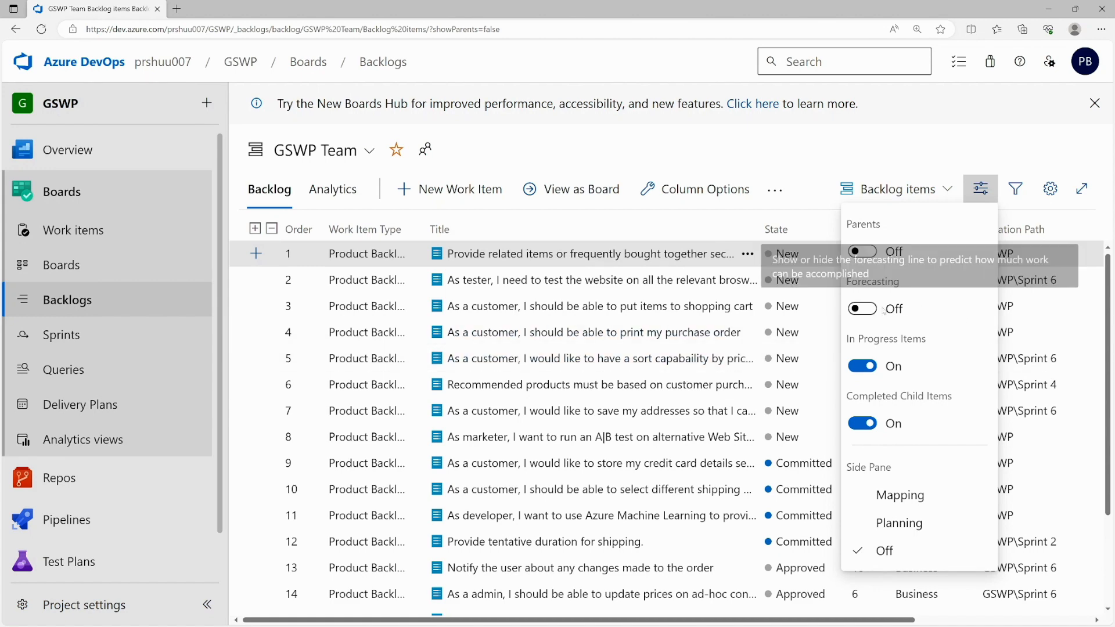
# - Turn Forecasting on and set the forecast velocity to 20
pyautogui.click(864, 308)
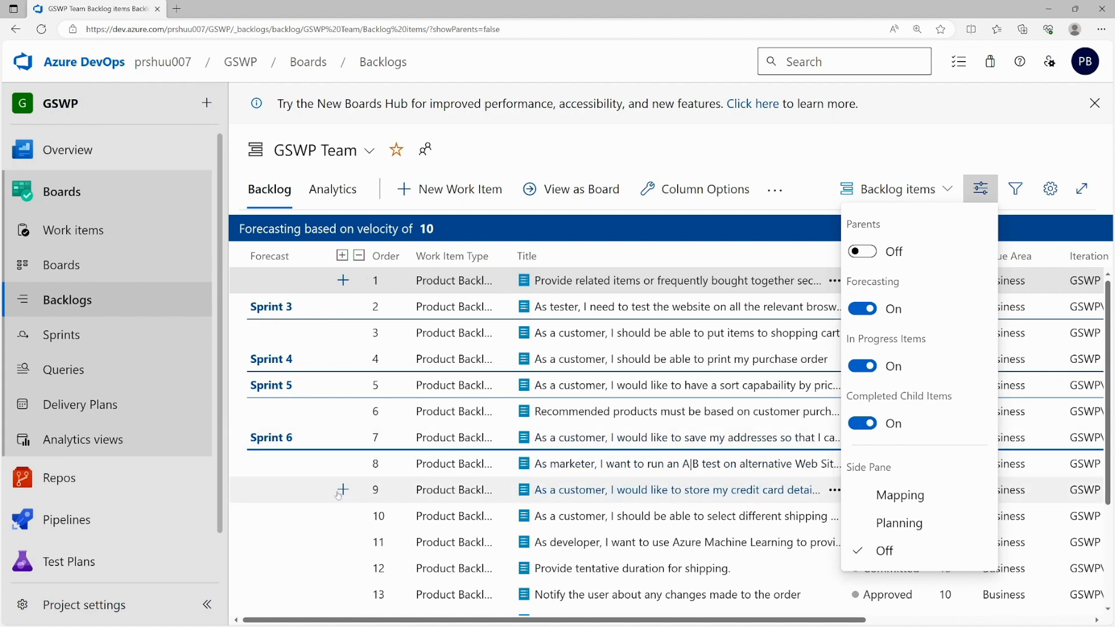
pyautogui.click(265, 498)
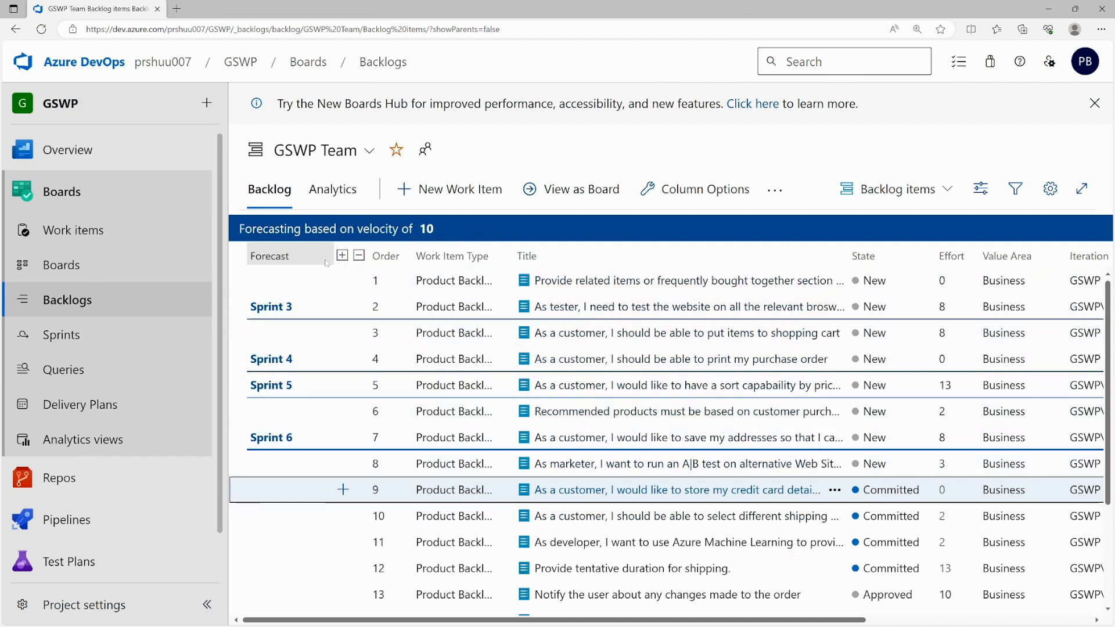
pyautogui.doubleClick(429, 229)
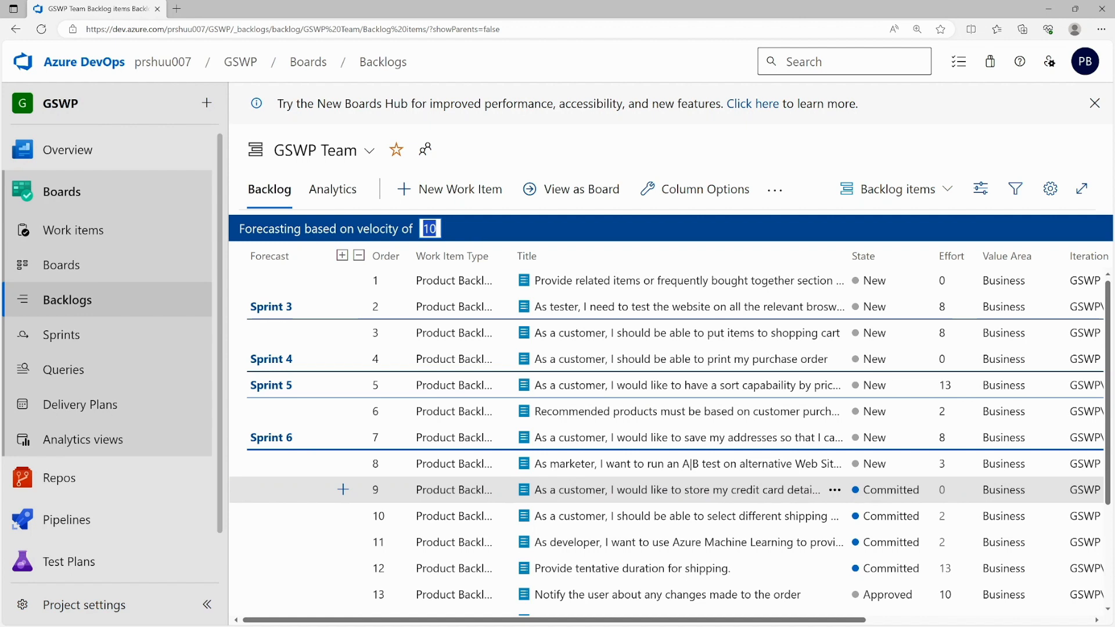
pyautogui.write('20')
pyautogui.press('Return')
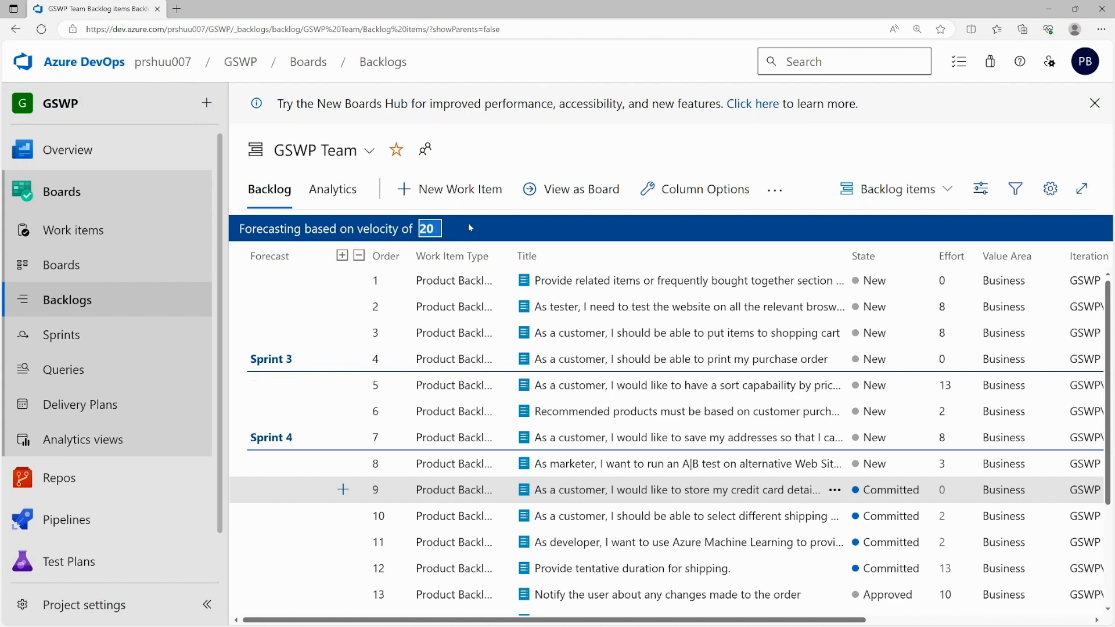
pyautogui.scroll(-2, 322, 348)
pyautogui.scroll(-1, 323, 348)
pyautogui.scroll(3, 322, 348)
pyautogui.scroll(-3, 323, 349)
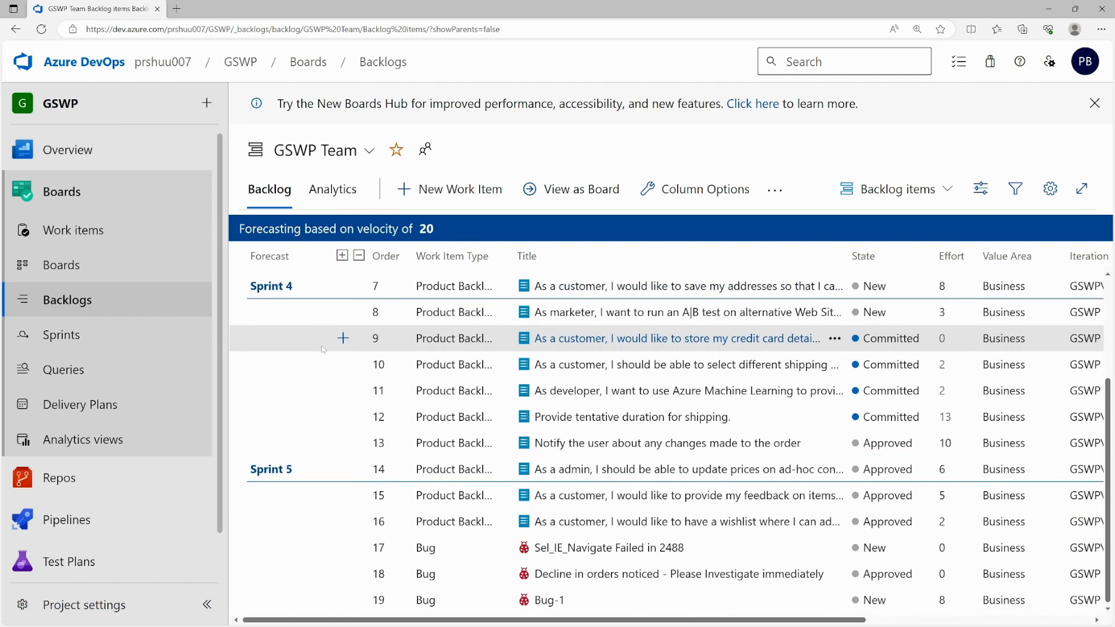
pyautogui.scroll(3, 323, 349)
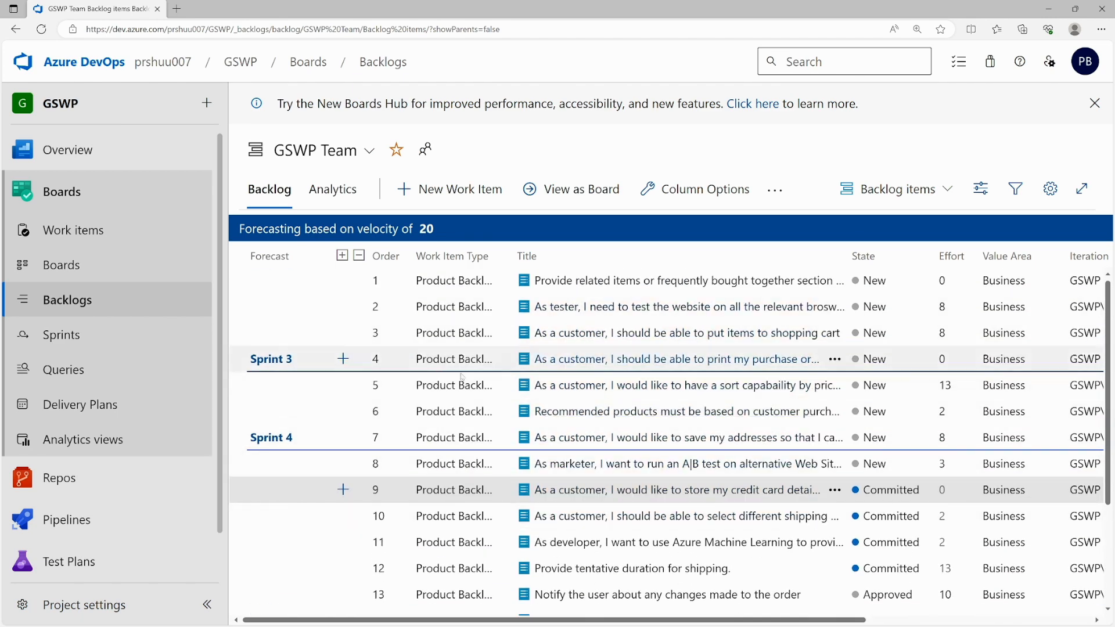
# - Try a velocity of 30, then settle the forecast velocity back at 10
pyautogui.click(428, 228)
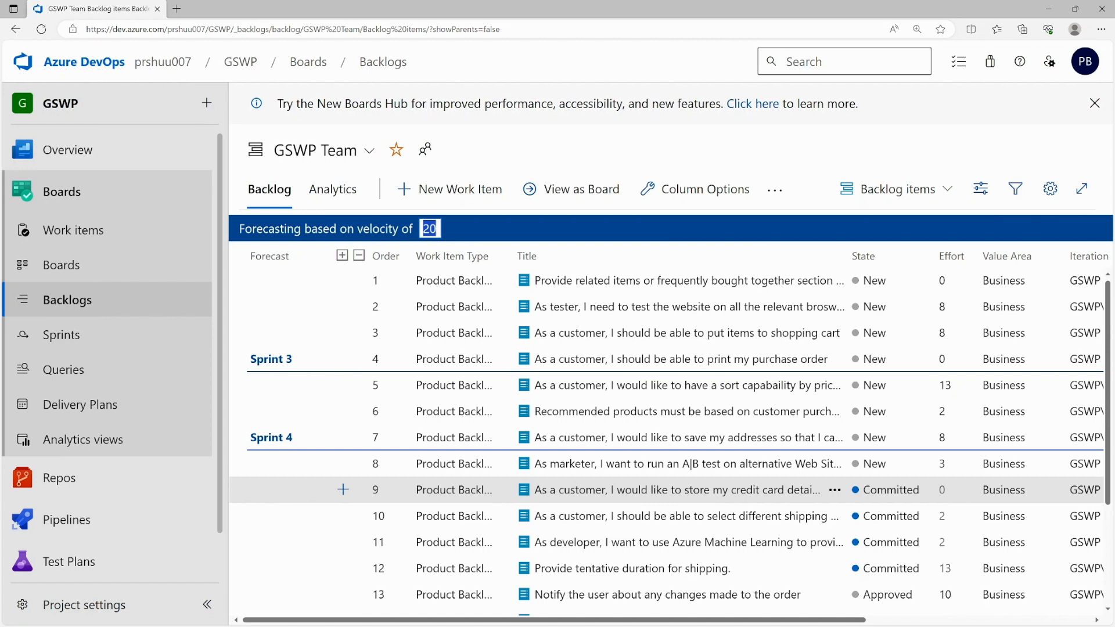
pyautogui.write('30')
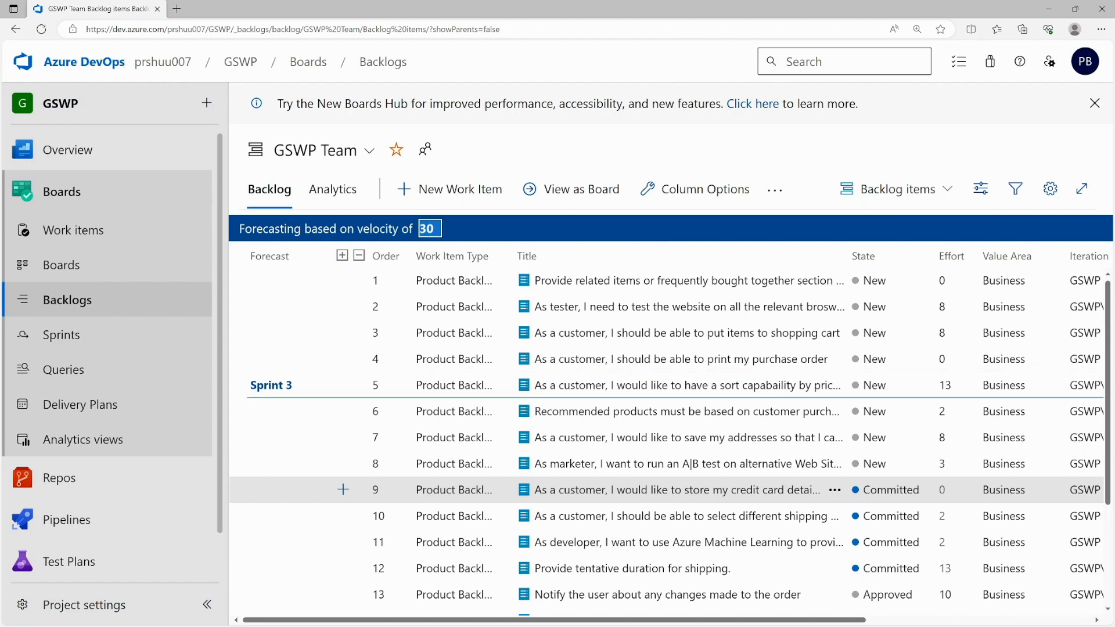
pyautogui.scroll(-1, 302, 374)
pyautogui.scroll(-2, 302, 375)
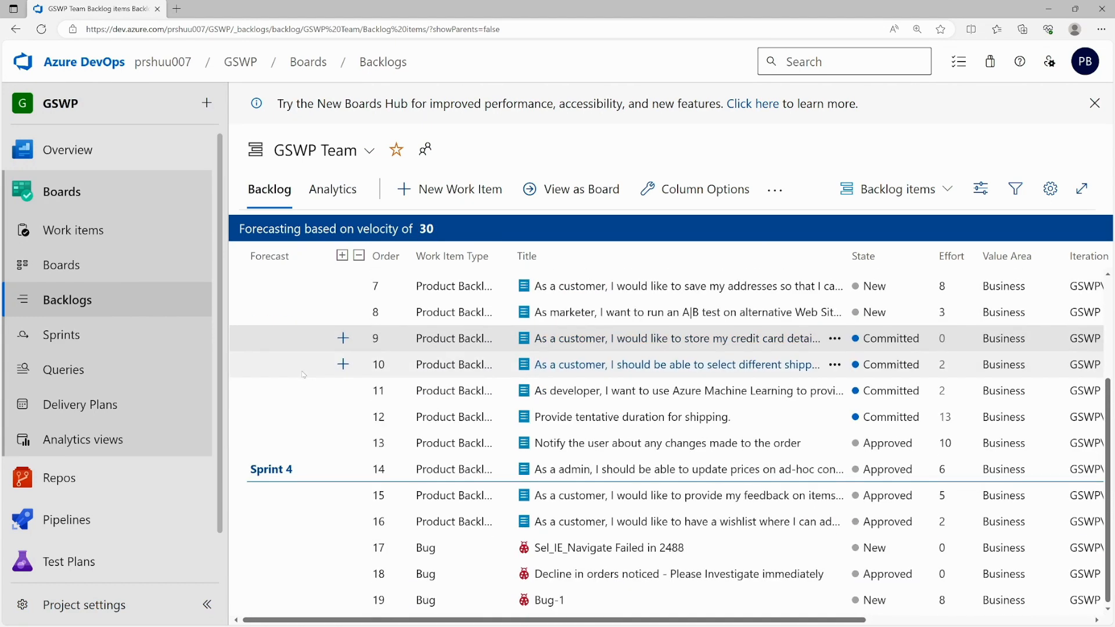
pyautogui.scroll(4, 302, 375)
pyautogui.doubleClick(434, 231)
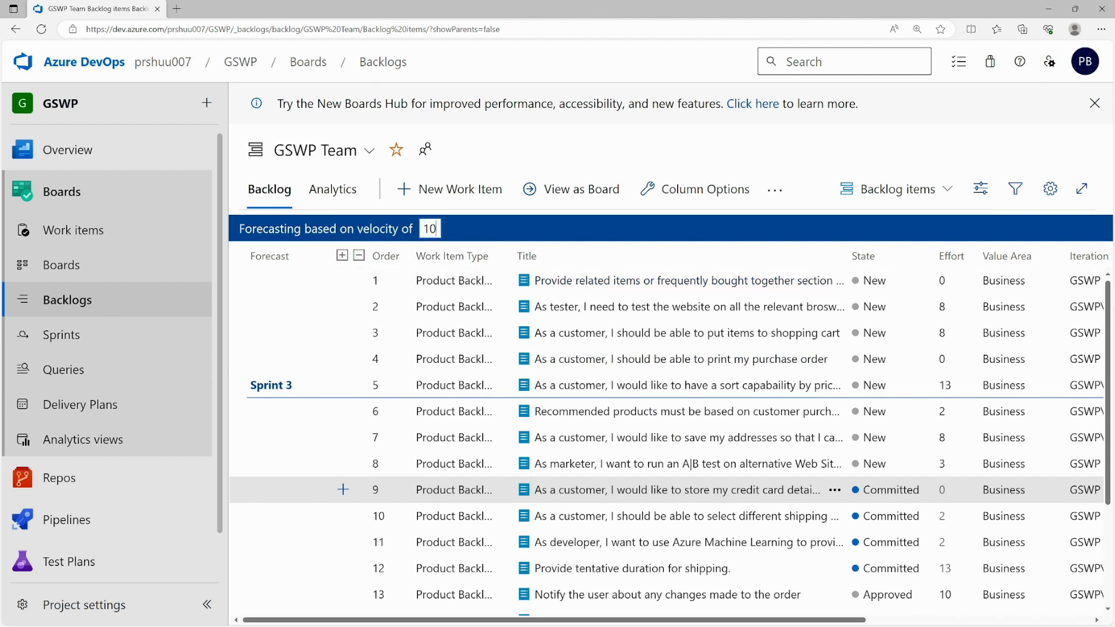
pyautogui.press('Return')
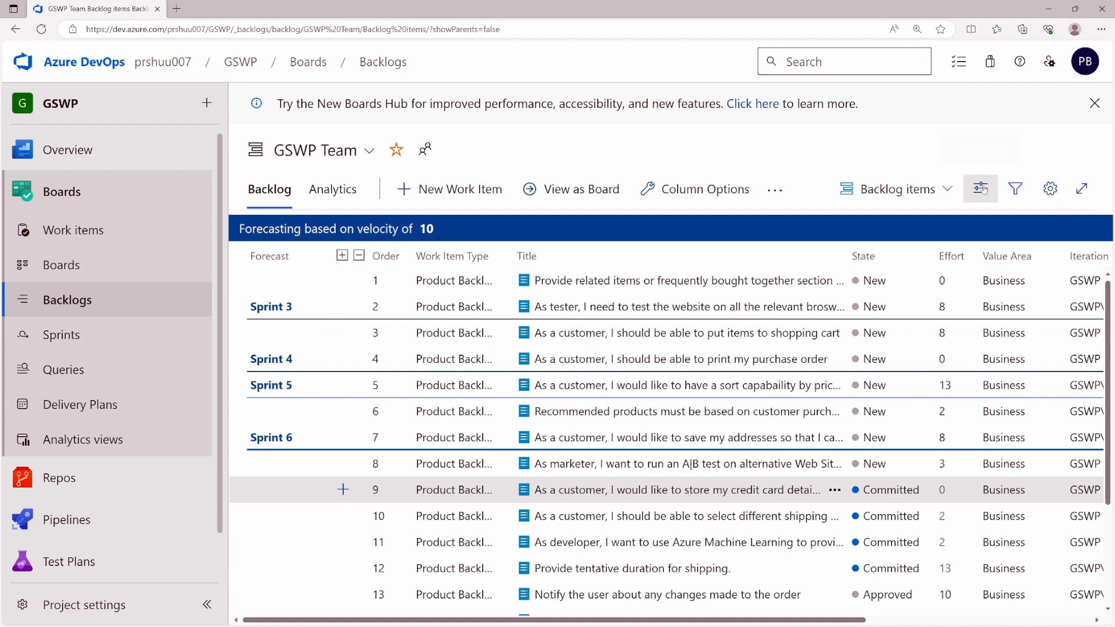
# - Show the feature Mapping side pane and turn Forecasting off on the backlog
pyautogui.click(981, 188)
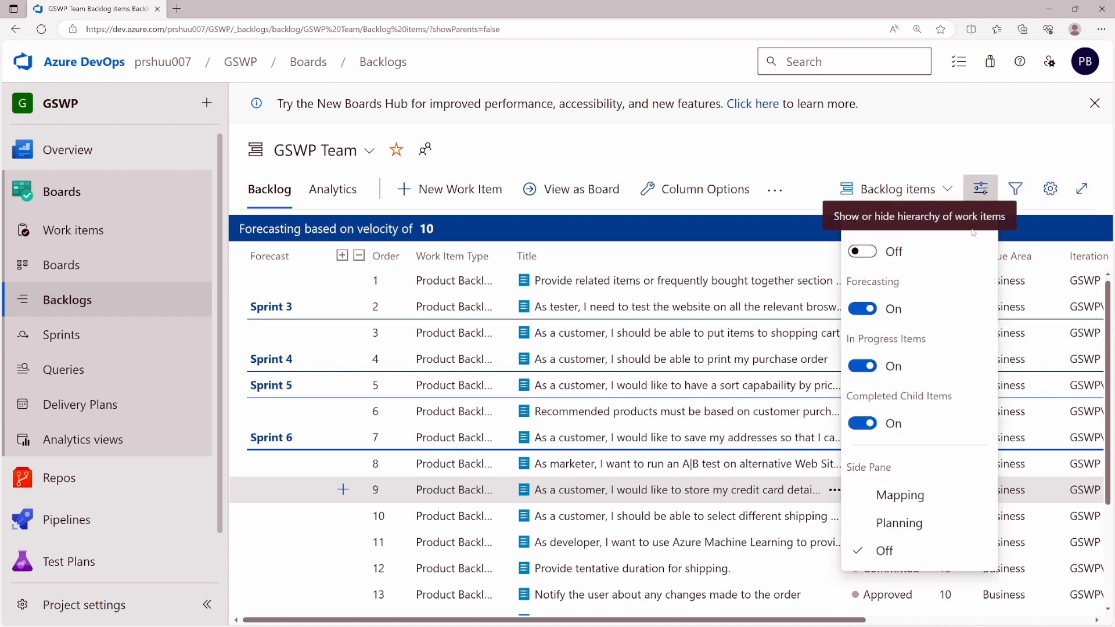
pyautogui.click(894, 496)
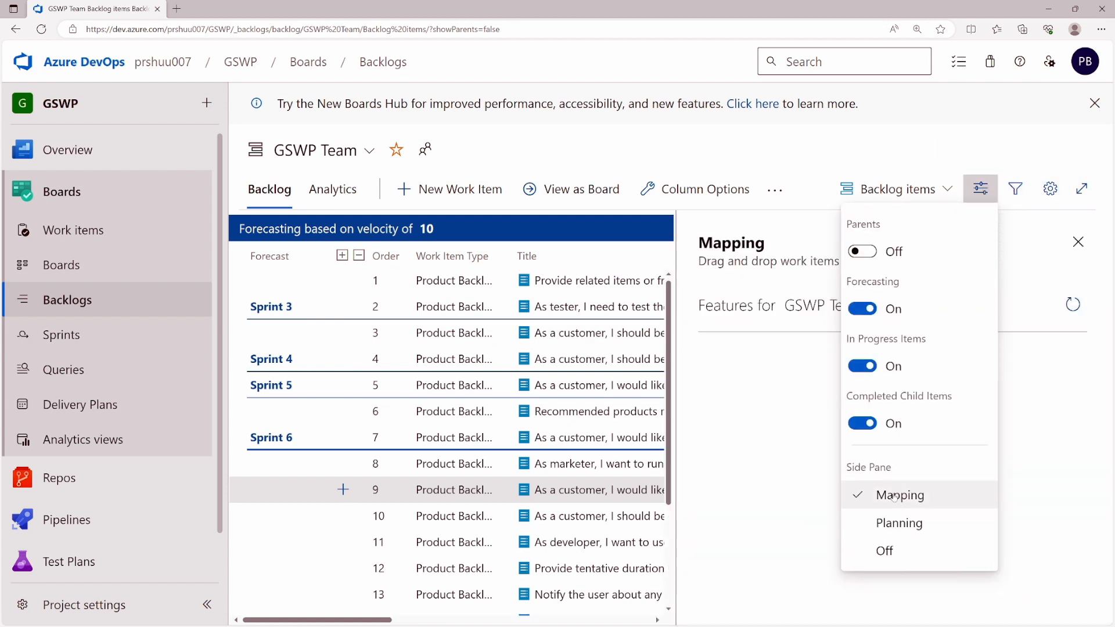
pyautogui.click(1077, 242)
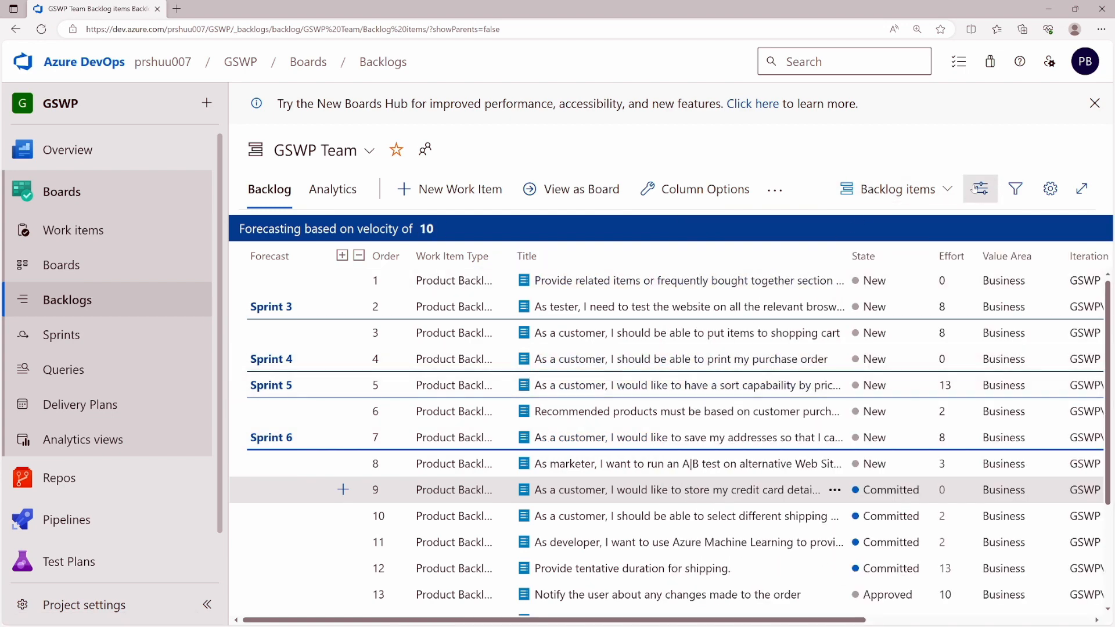
pyautogui.click(978, 189)
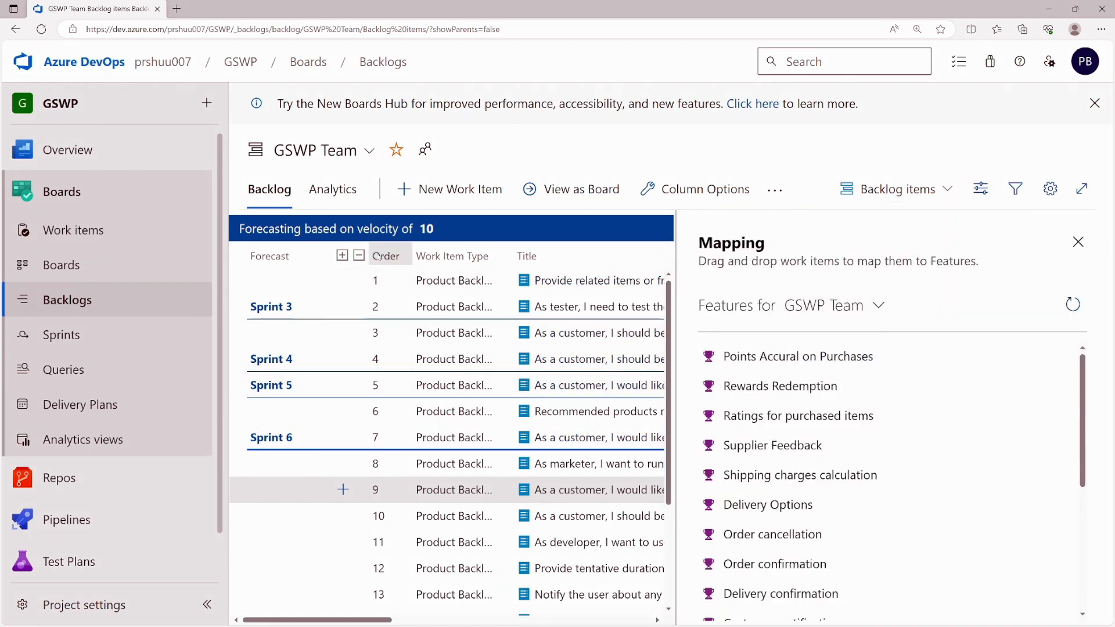
pyautogui.click(980, 189)
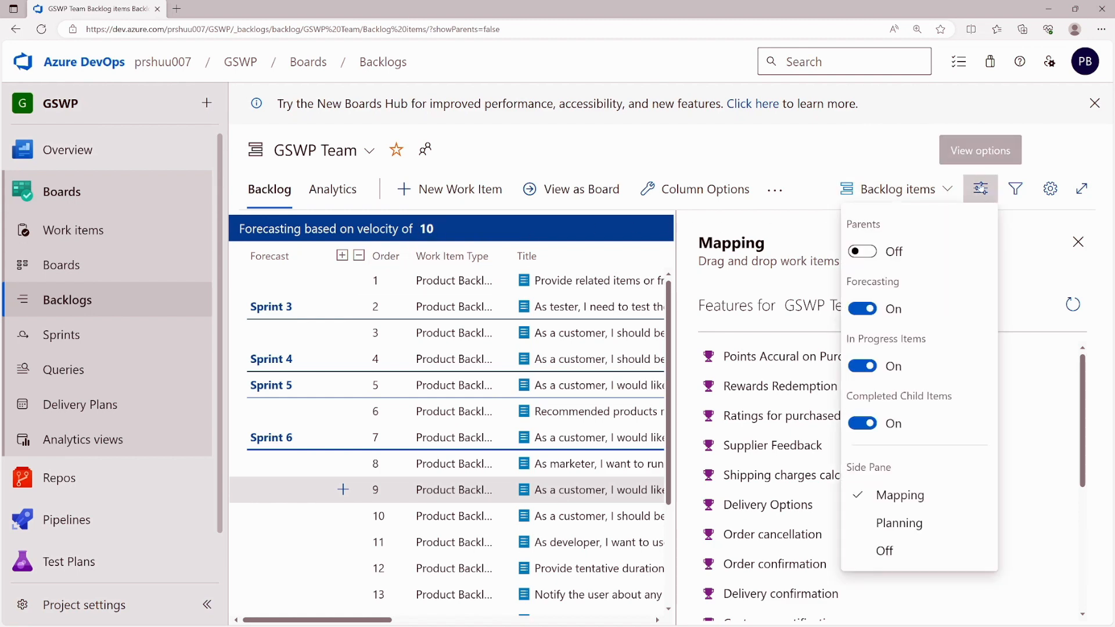
pyautogui.click(862, 309)
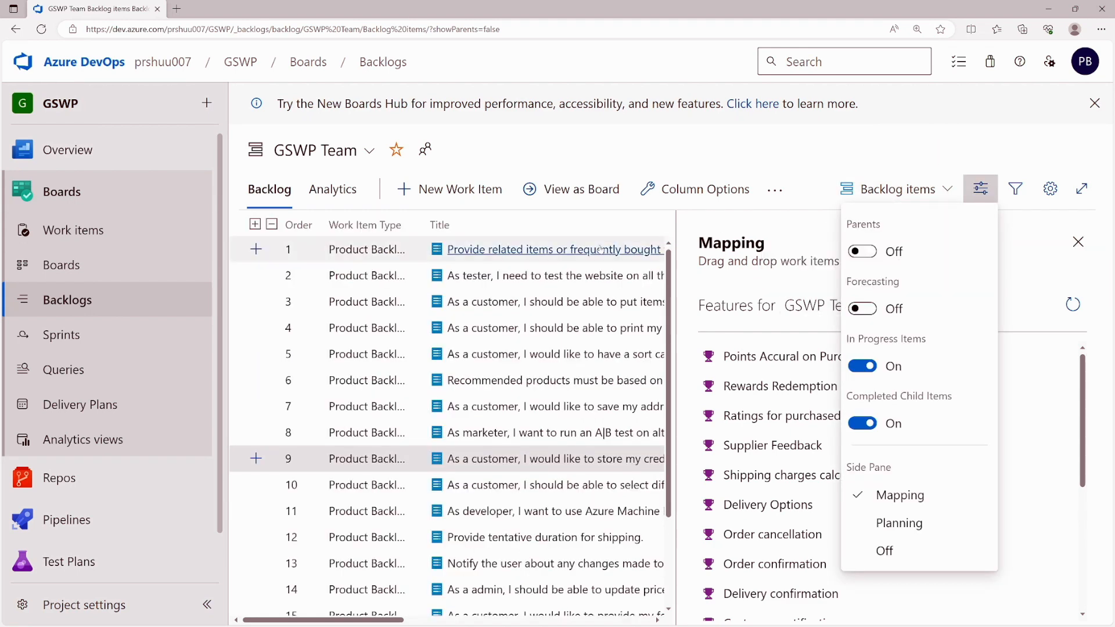
pyautogui.click(246, 277)
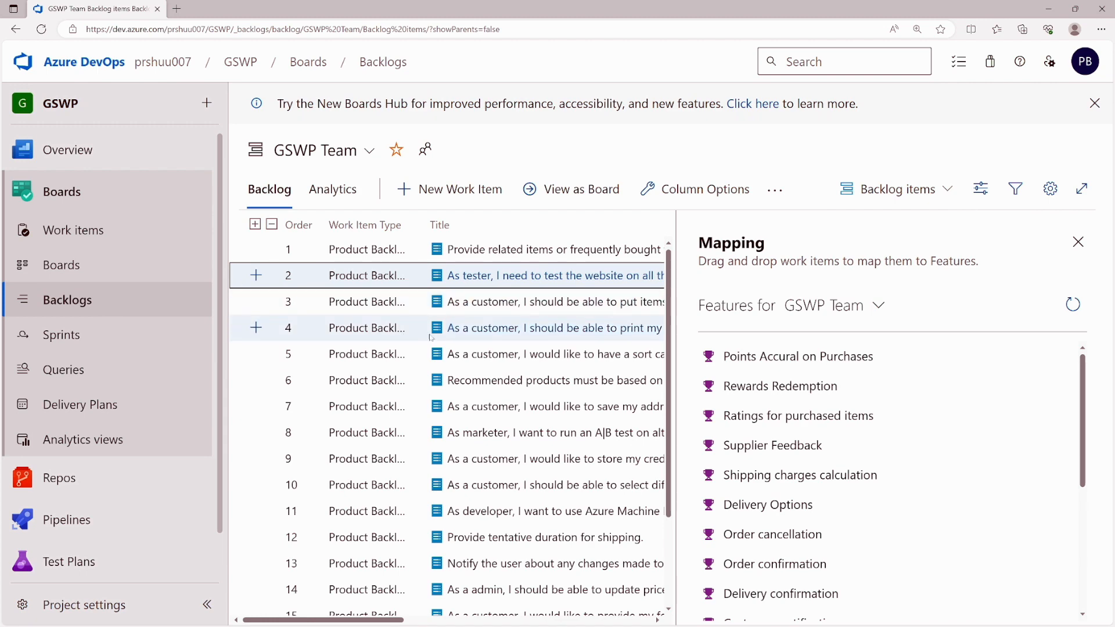
# - Map 'Provide related items…' to feature Points Accural on Purchases and show the Planning pane
pyautogui.moveTo(680, 338); pyautogui.dragTo(807, 339)
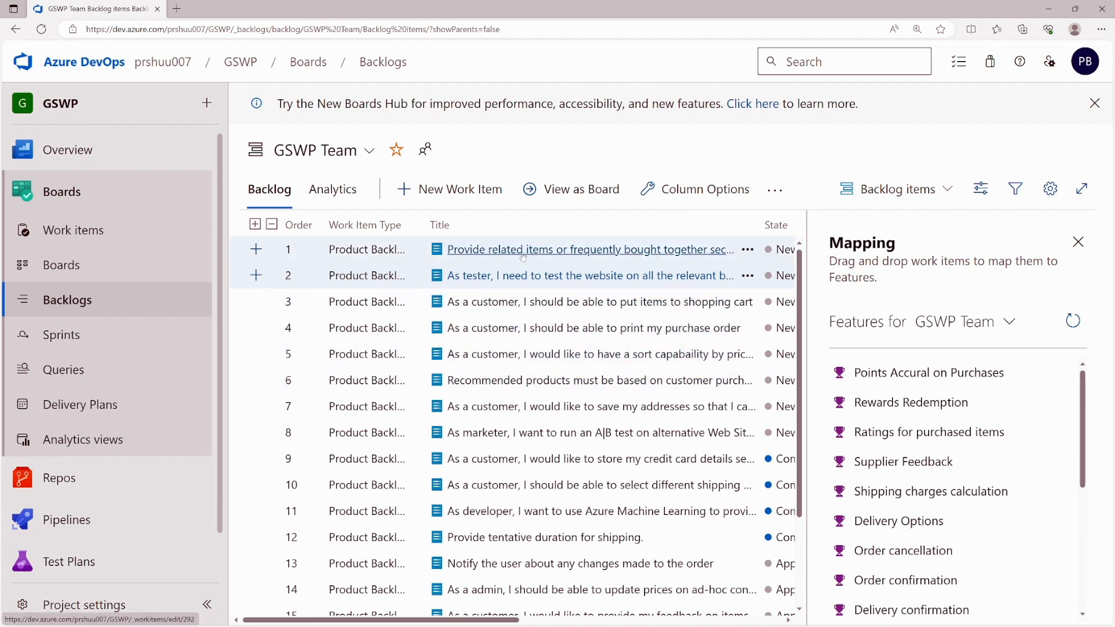
pyautogui.moveTo(520, 251); pyautogui.dragTo(877, 377)
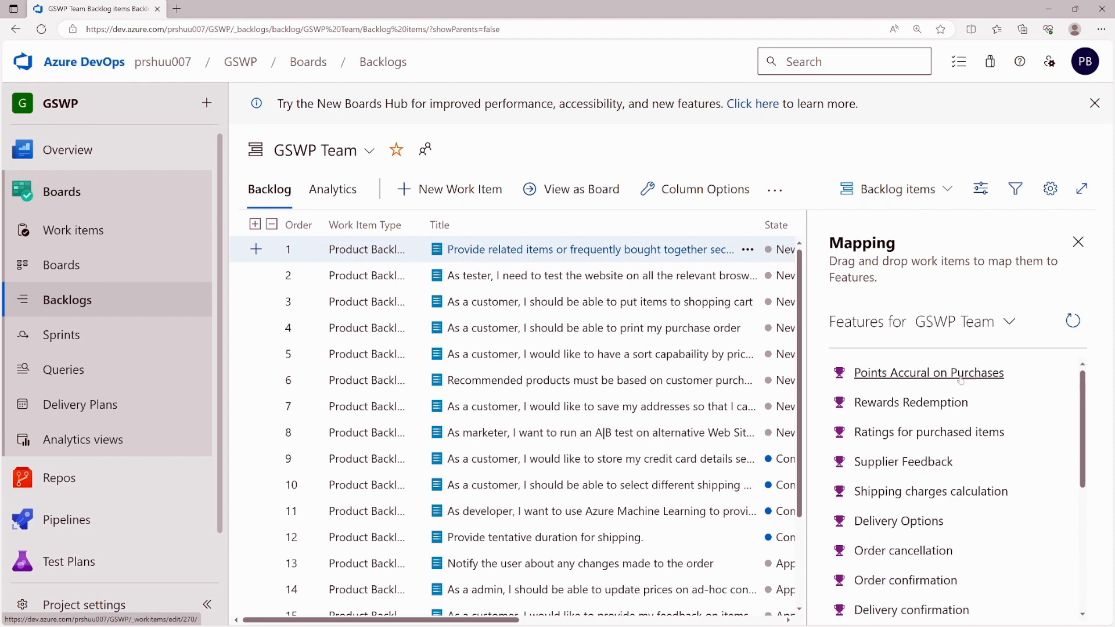
pyautogui.click(981, 188)
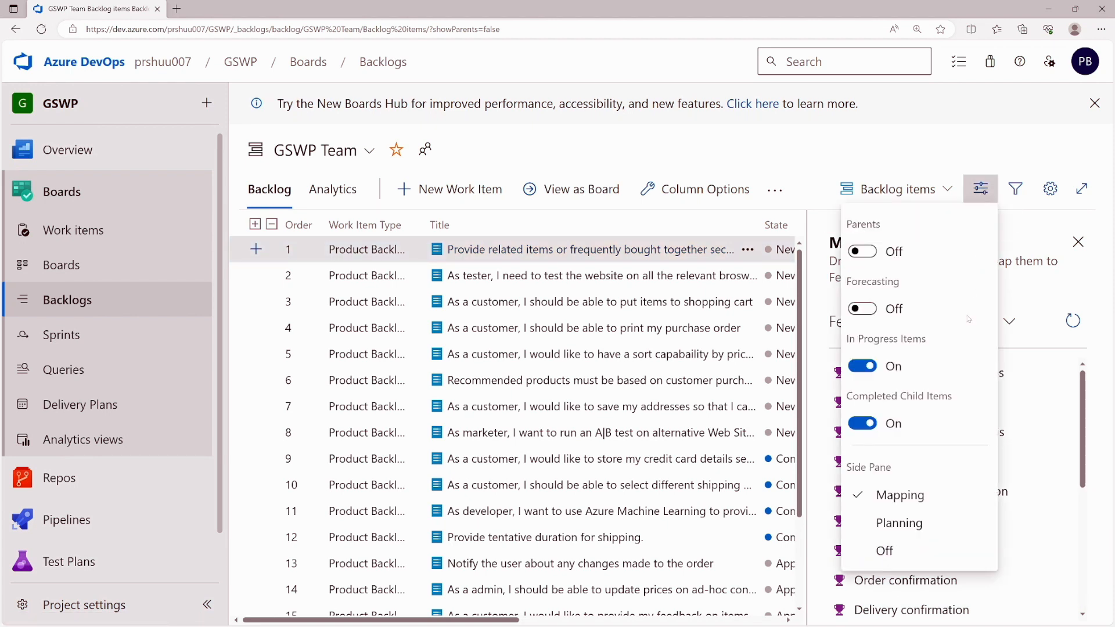
pyautogui.click(899, 522)
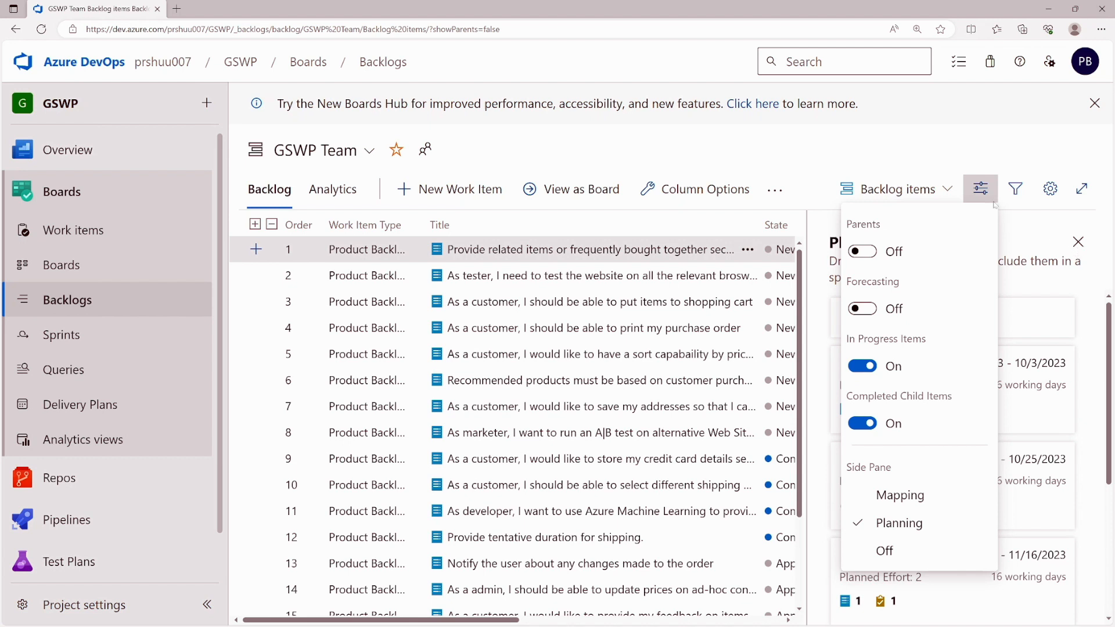
# - Drag the website-testing backlog item into Sprint 2, raising its planned effort to 23
pyautogui.click(981, 189)
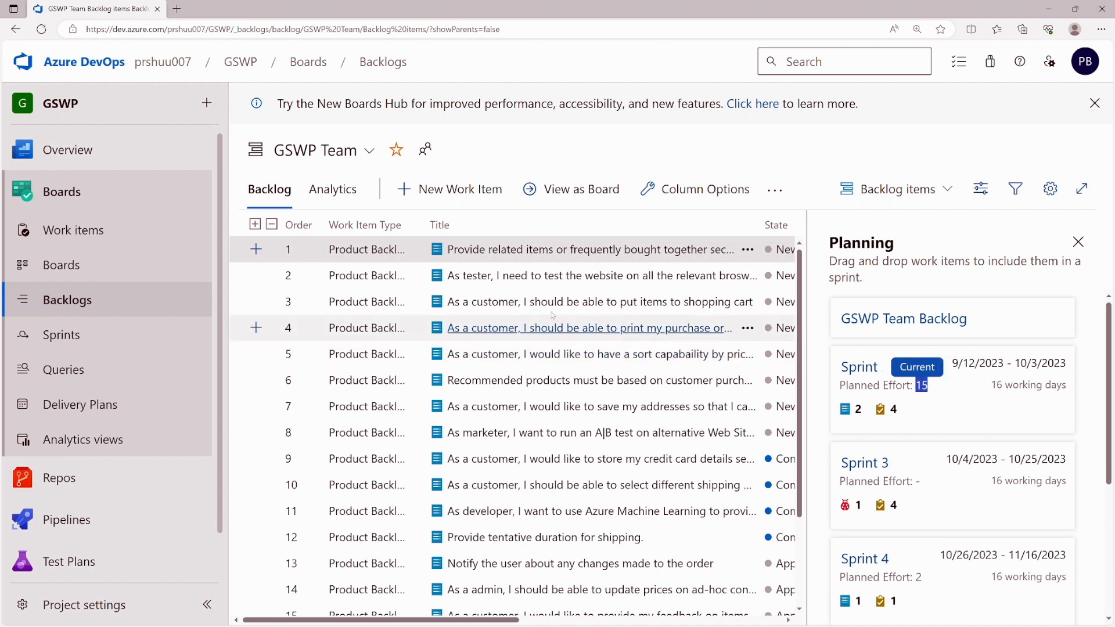
pyautogui.moveTo(539, 284); pyautogui.dragTo(911, 401)
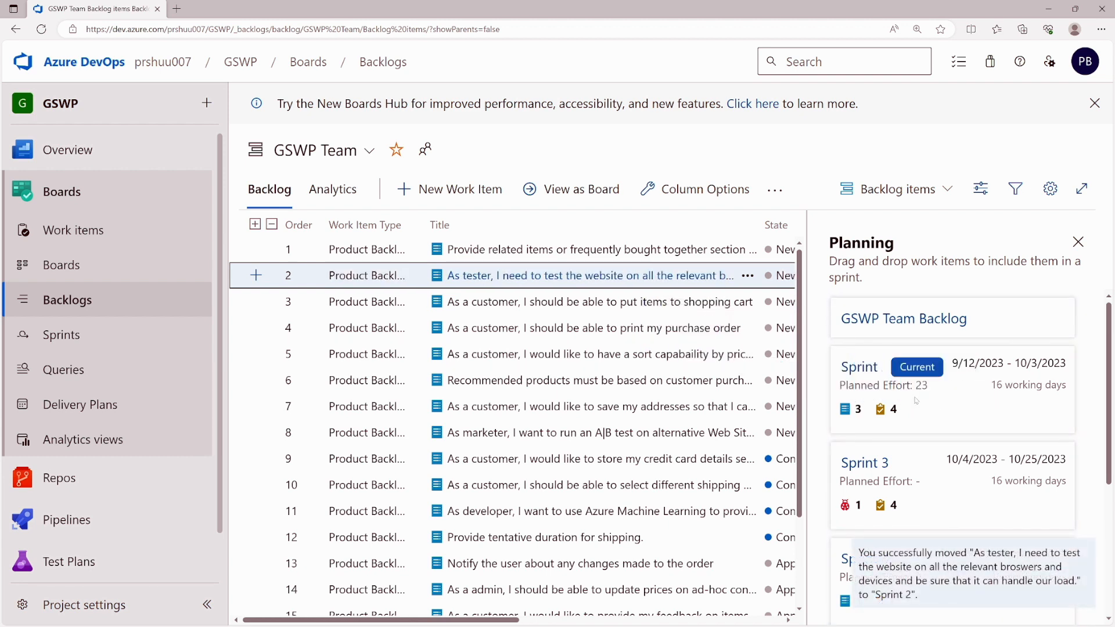
pyautogui.moveTo(915, 386); pyautogui.dragTo(943, 394)
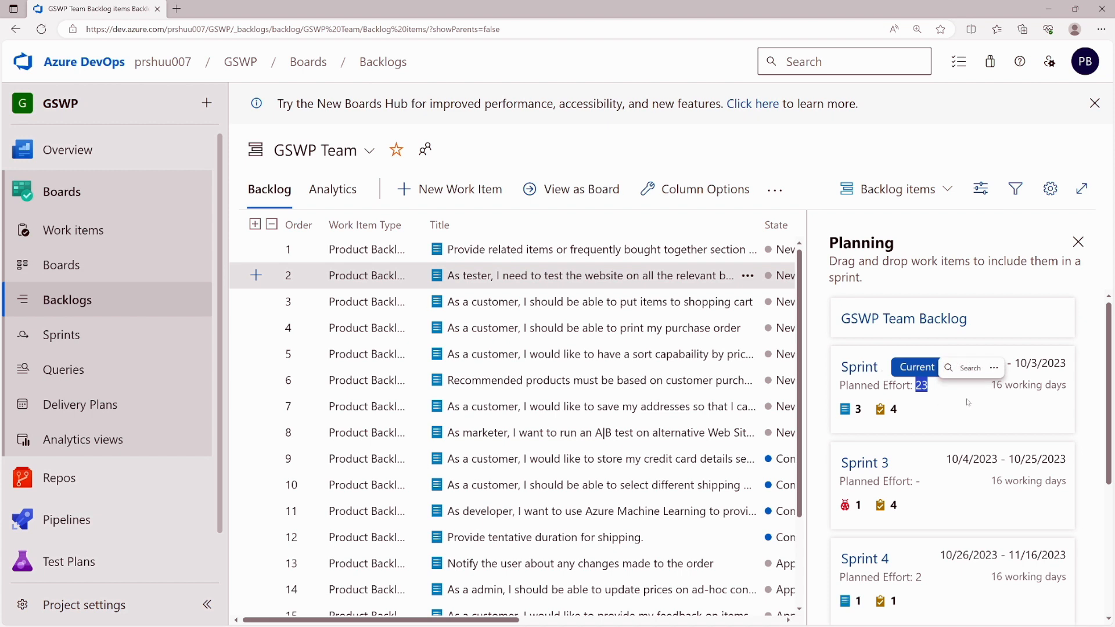
pyautogui.scroll(-4, 954, 396)
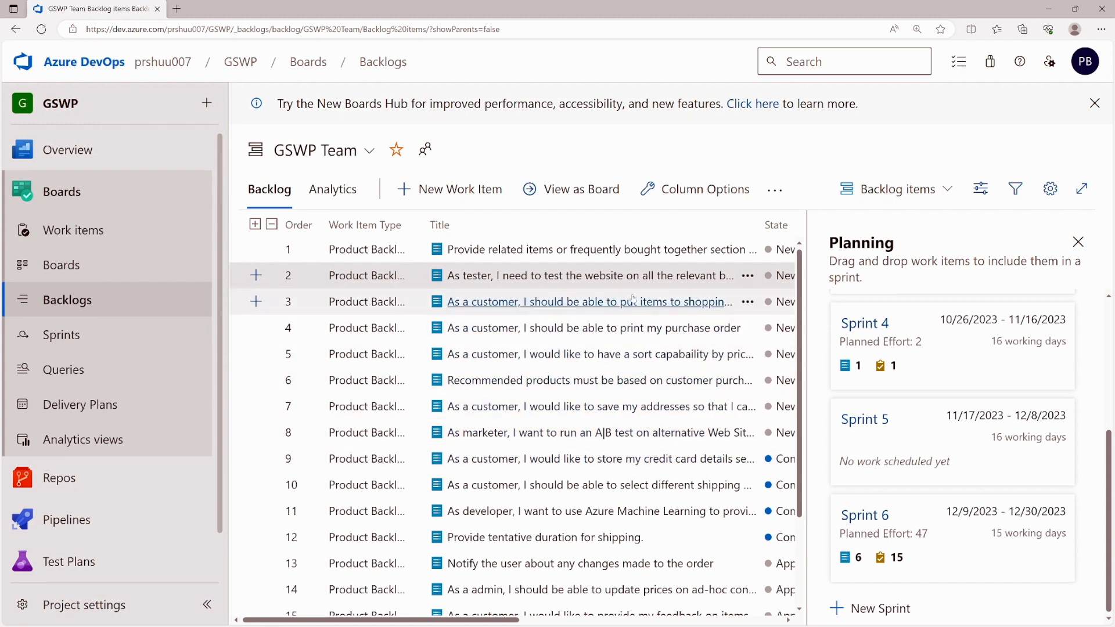
# - Switch the GSWP Team backlog to the Kanban board view and browse its cards
pyautogui.click(583, 197)
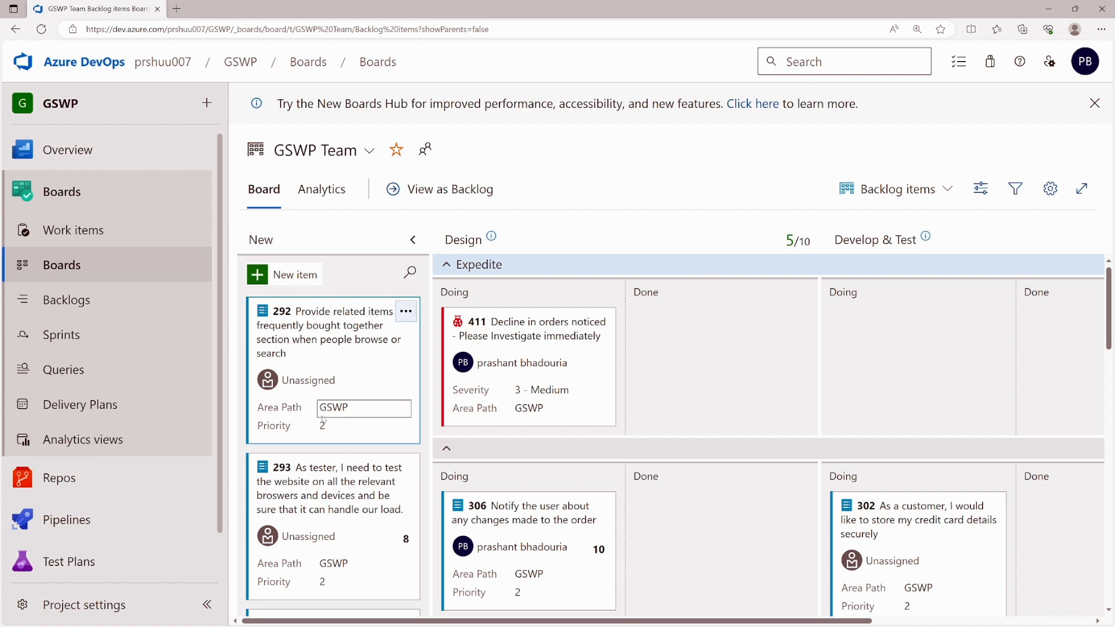
pyautogui.scroll(-5, 326, 415)
pyautogui.scroll(-2, 325, 418)
pyautogui.scroll(6, 497, 322)
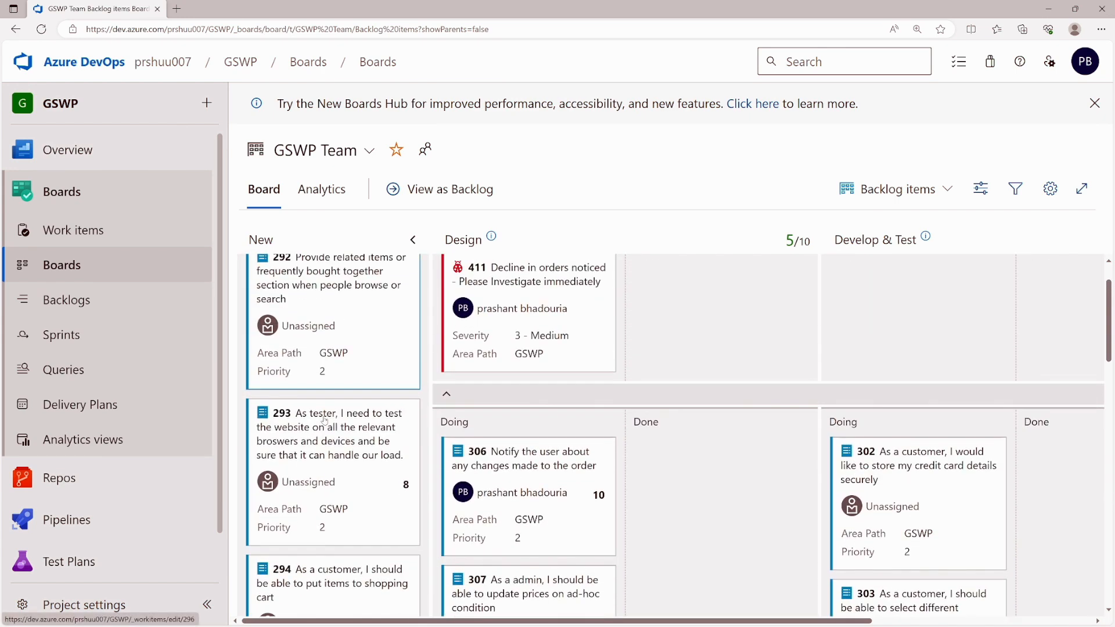
pyautogui.scroll(2, 522, 372)
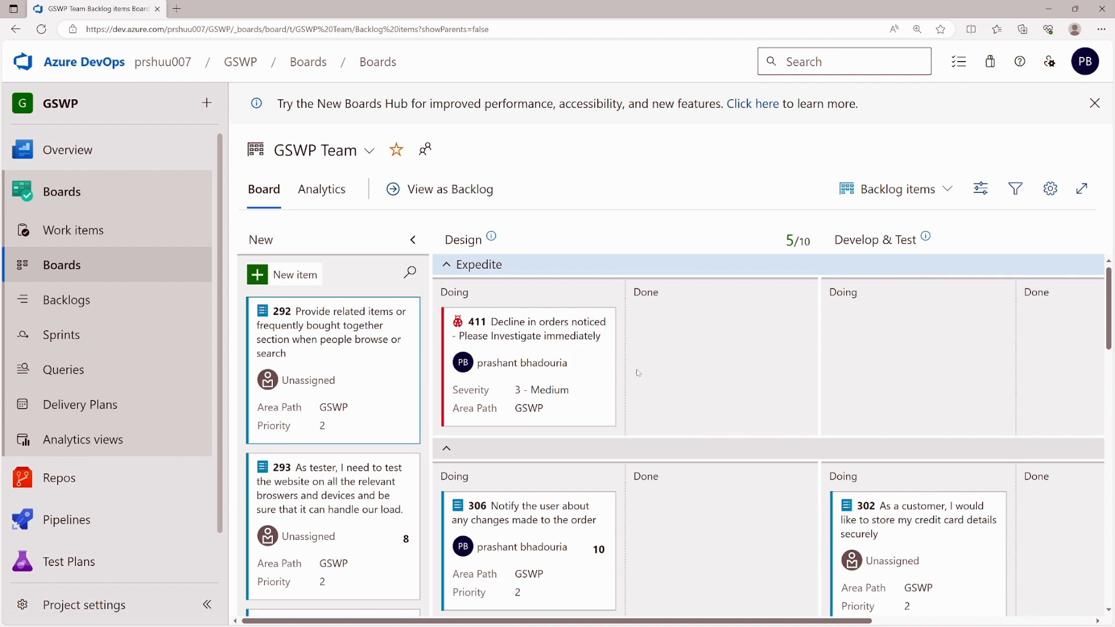
pyautogui.scroll(-5, 523, 418)
pyautogui.scroll(-10, 531, 446)
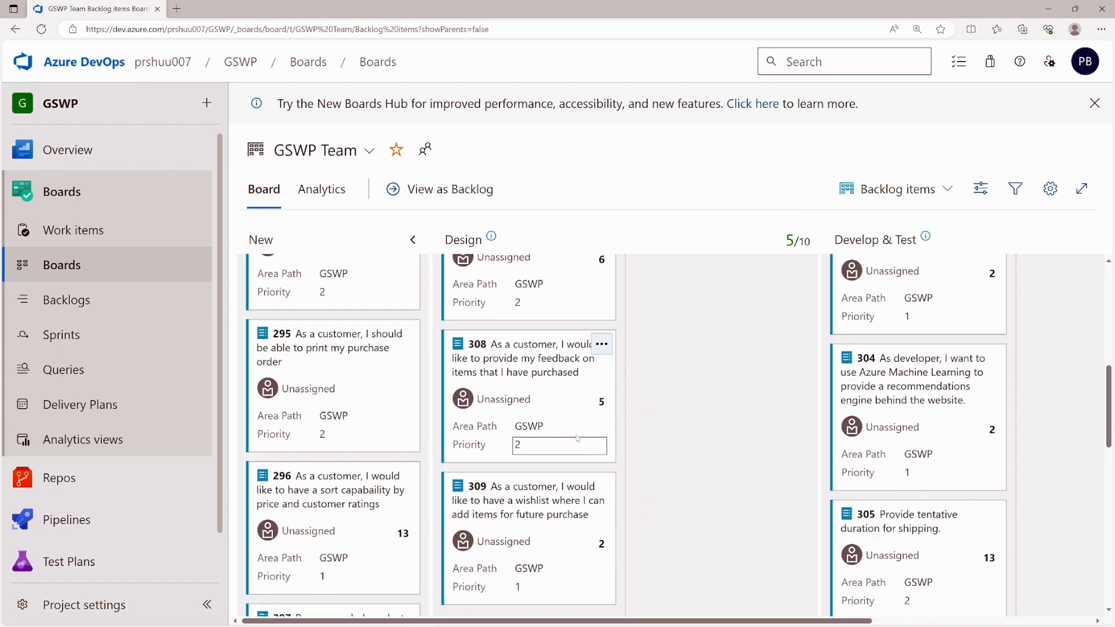
pyautogui.scroll(-5, 595, 431)
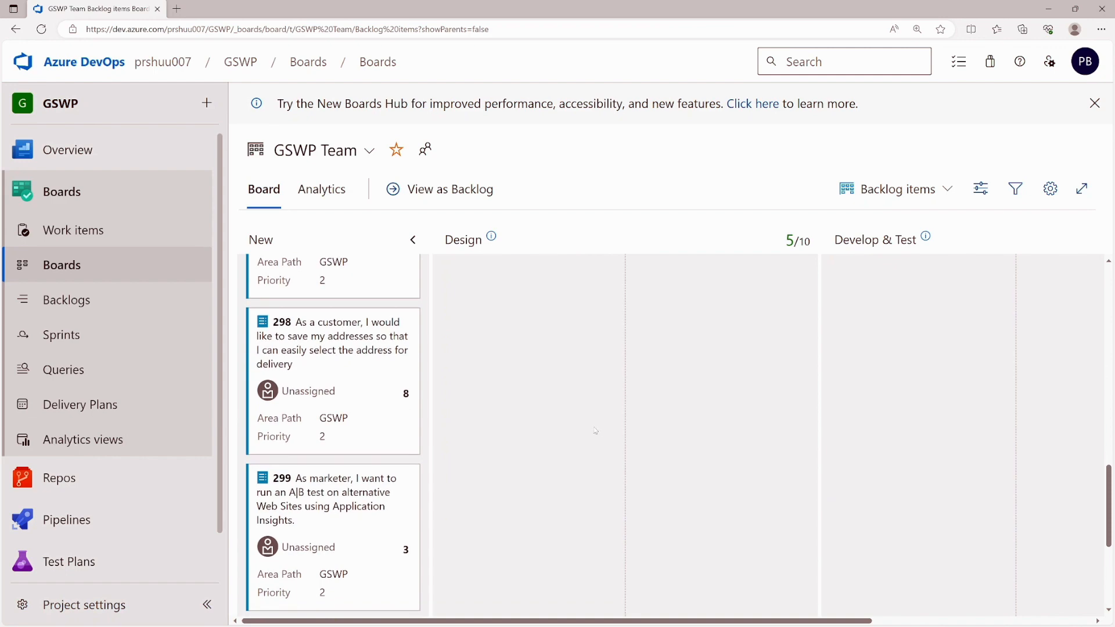
pyautogui.scroll(15, 595, 431)
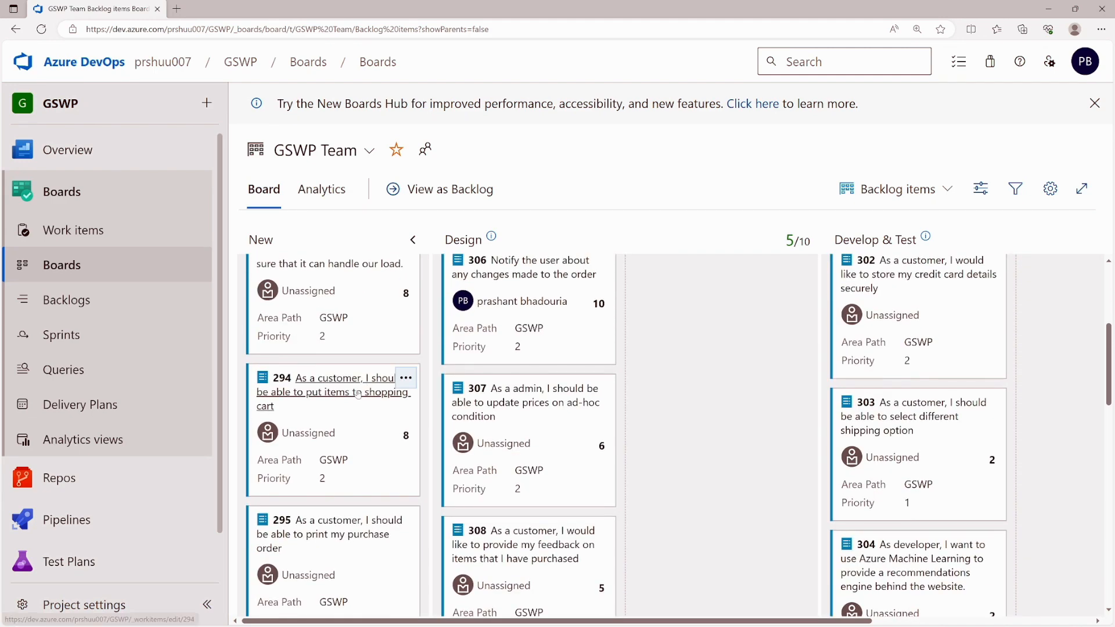
pyautogui.scroll(5, 357, 394)
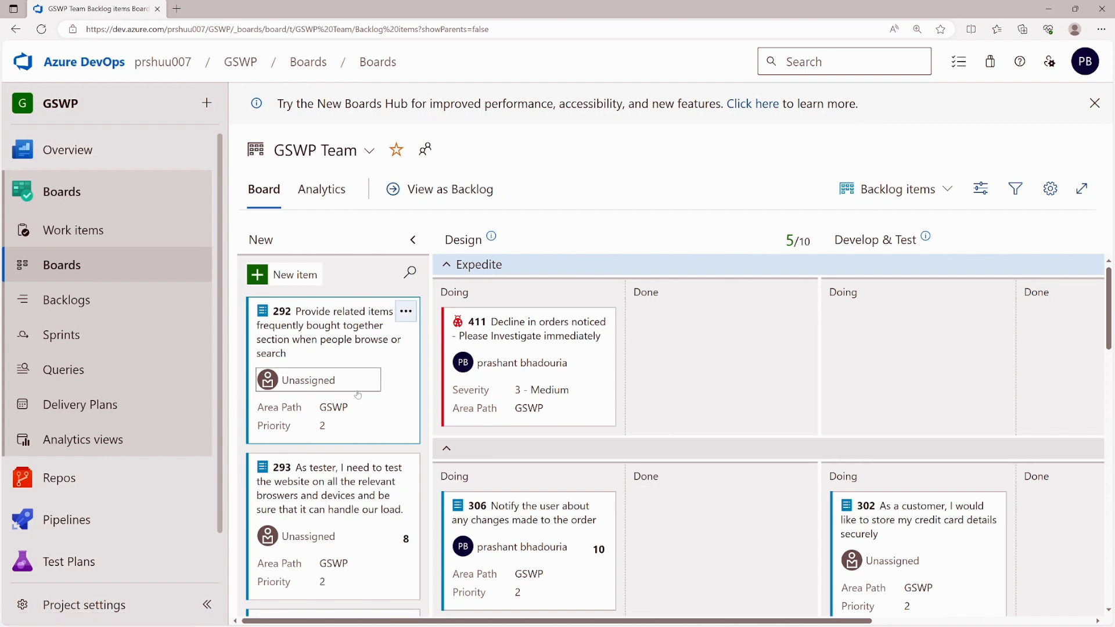
# - Move card 306 into Design Done, then back to the Doing column
pyautogui.scroll(-1, 554, 493)
pyautogui.moveTo(554, 497); pyautogui.dragTo(715, 473)
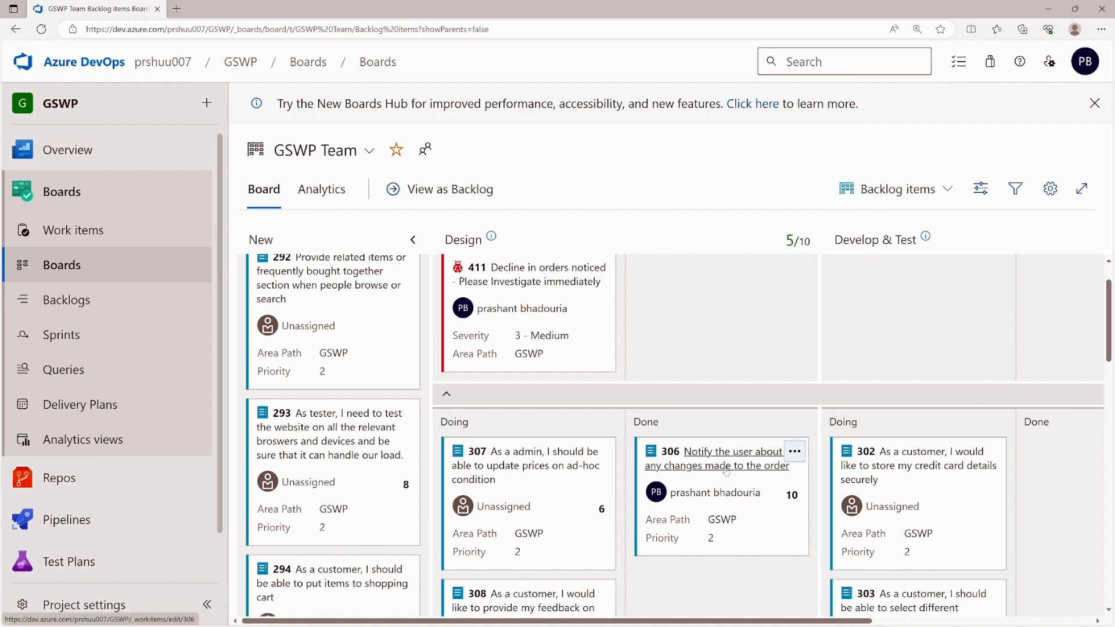
pyautogui.moveTo(726, 471); pyautogui.dragTo(551, 476)
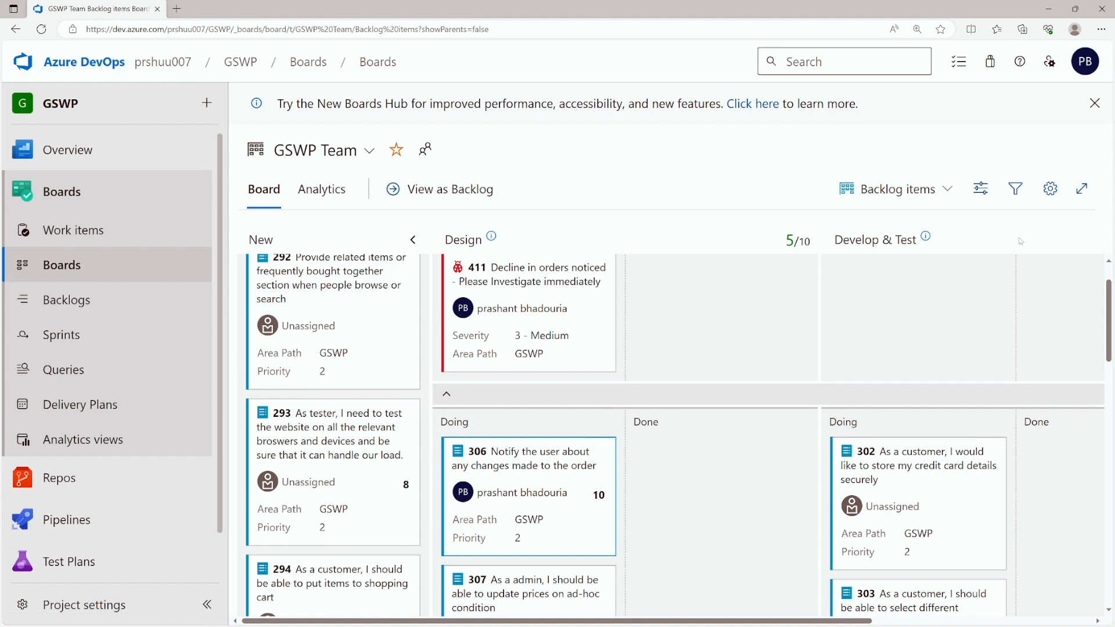
# - Add the Priority field to bug cards in the board's card settings and save
pyautogui.click(1050, 189)
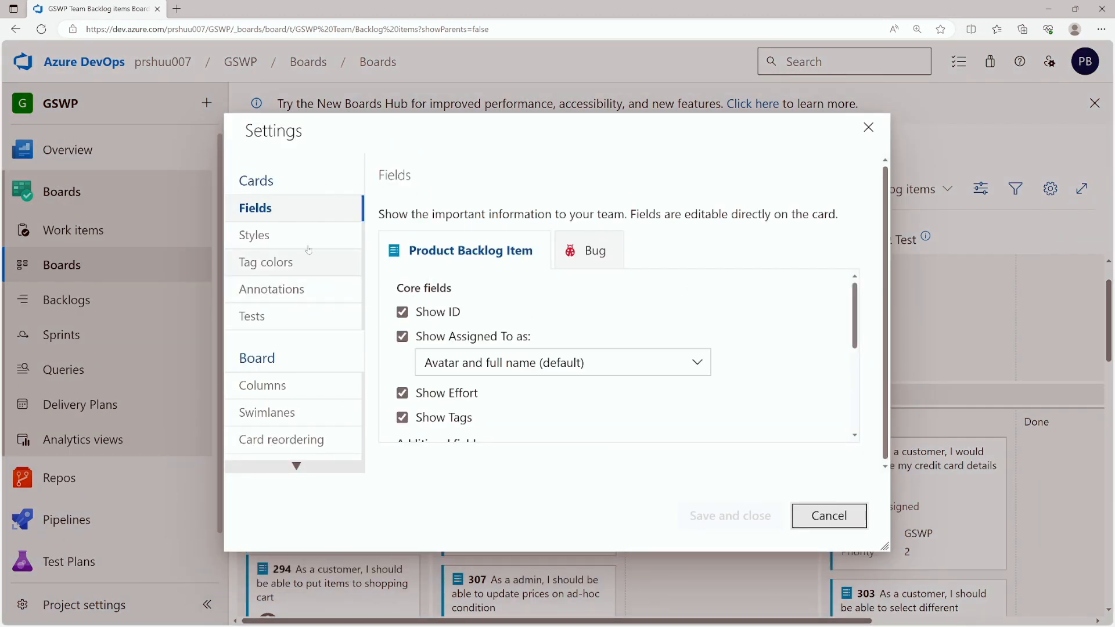
pyautogui.click(596, 252)
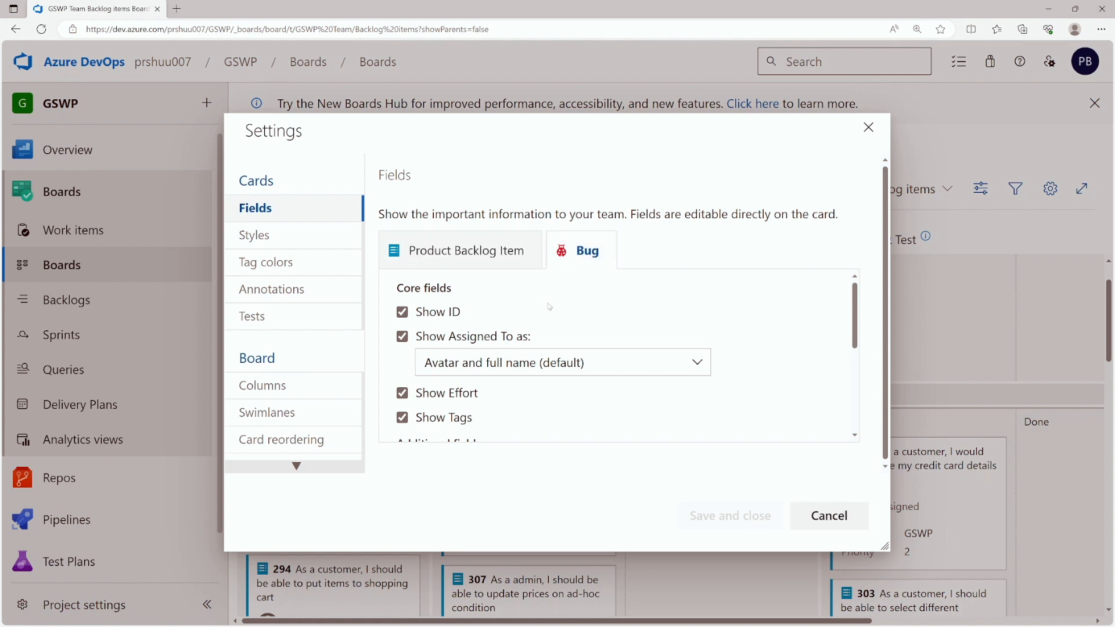
pyautogui.scroll(-2, 532, 314)
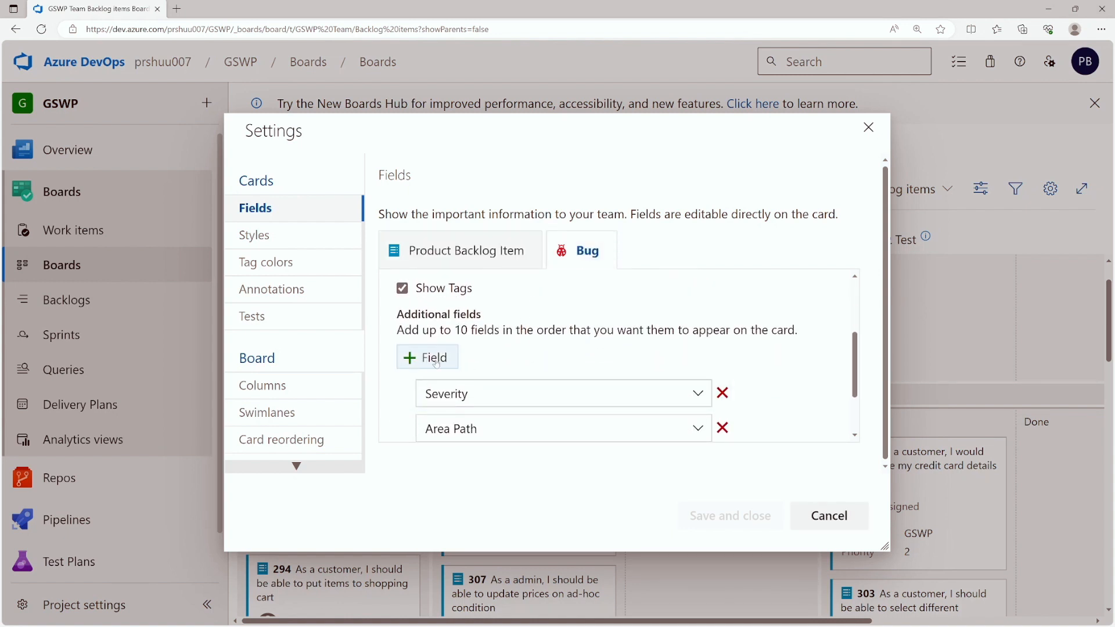
pyautogui.scroll(-1, 428, 348)
pyautogui.click(429, 314)
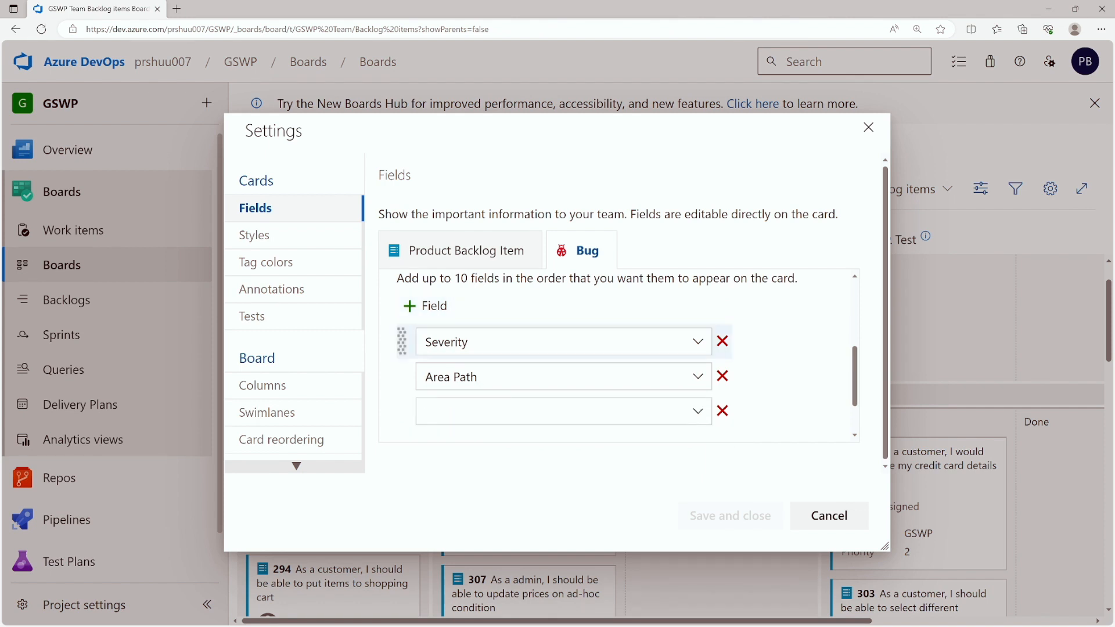
pyautogui.click(432, 411)
pyautogui.write('Prito')
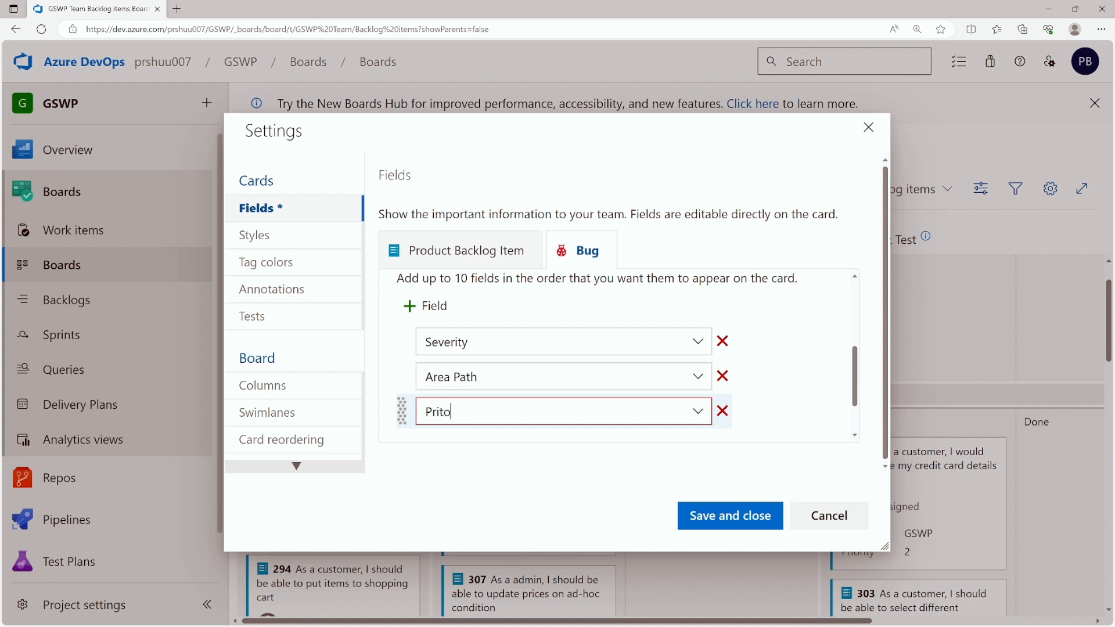
pyautogui.click(502, 462)
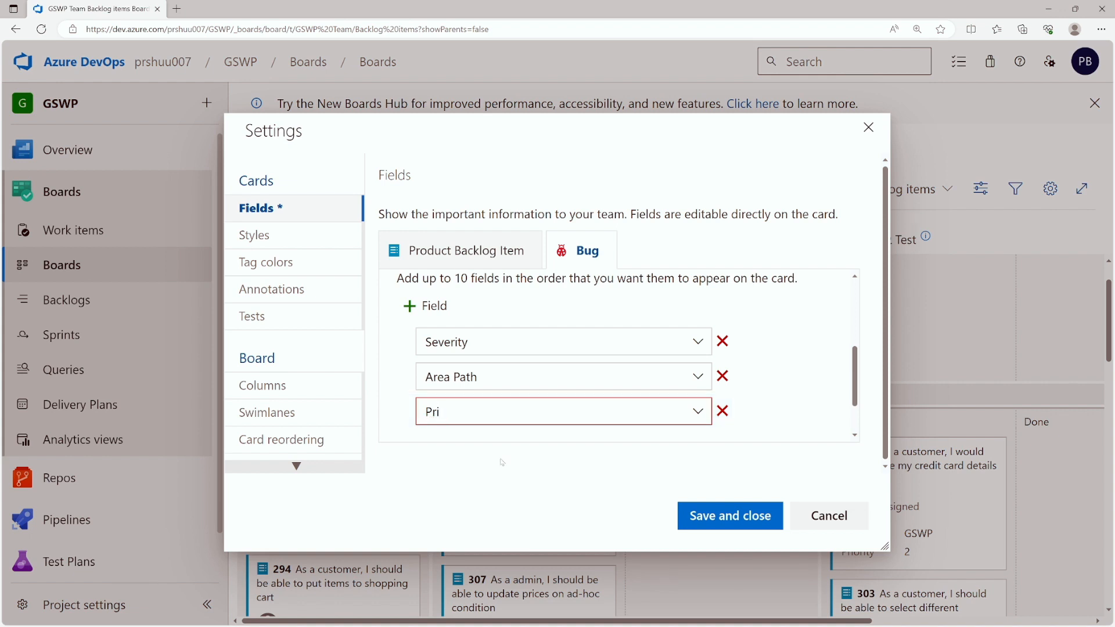
pyautogui.write('ority')
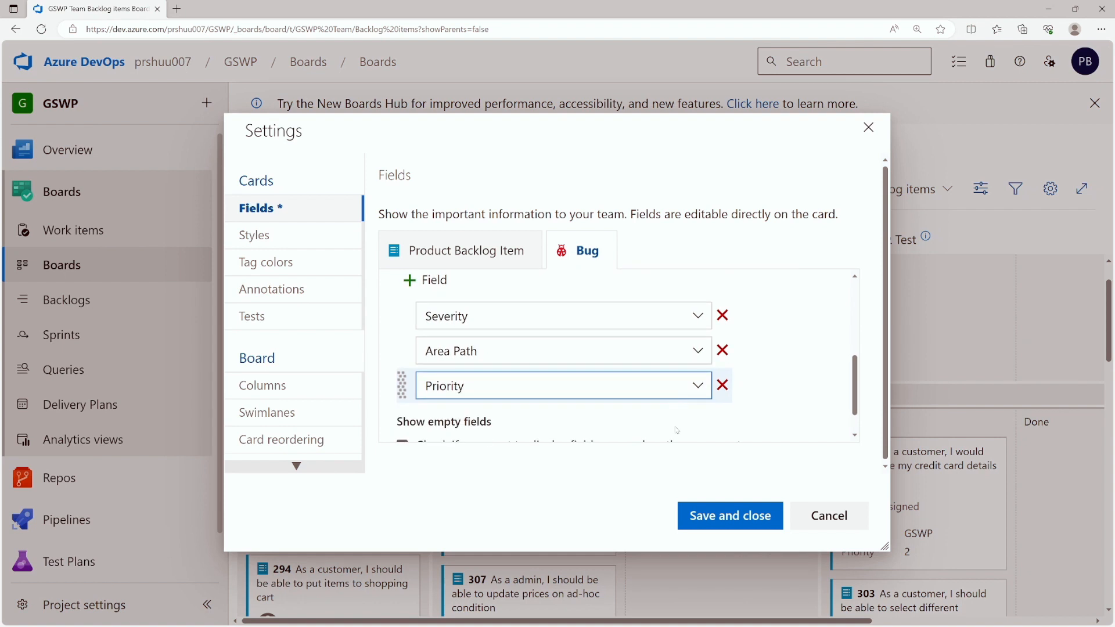
pyautogui.click(701, 516)
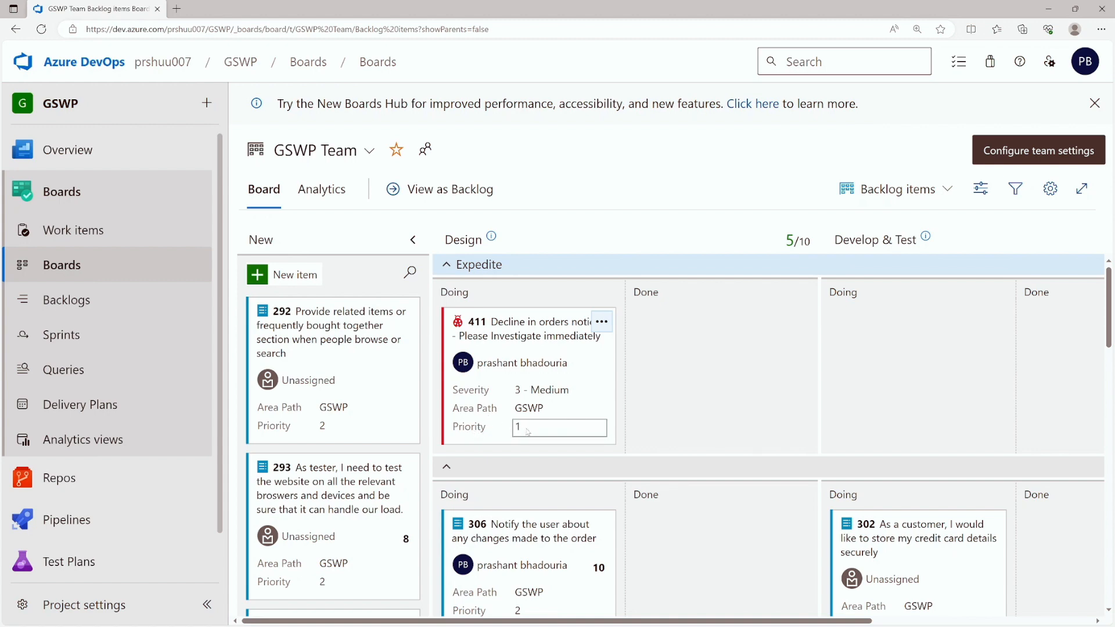
# - Scroll down through the board's cards and back to the top
pyautogui.scroll(-10, 527, 431)
pyautogui.scroll(-8, 526, 431)
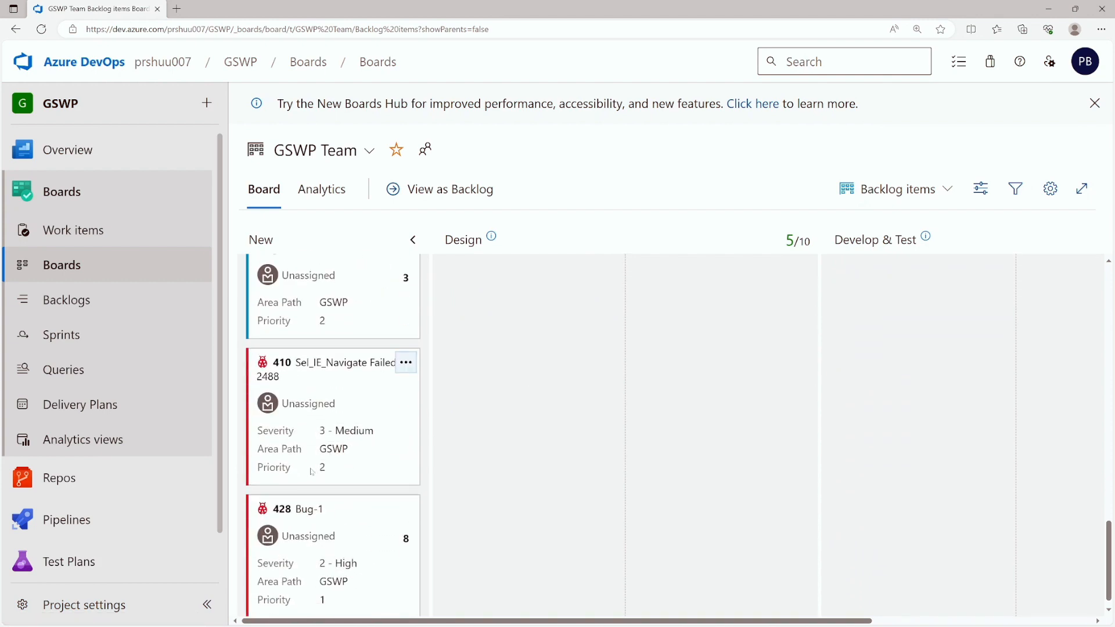
pyautogui.scroll(10, 545, 507)
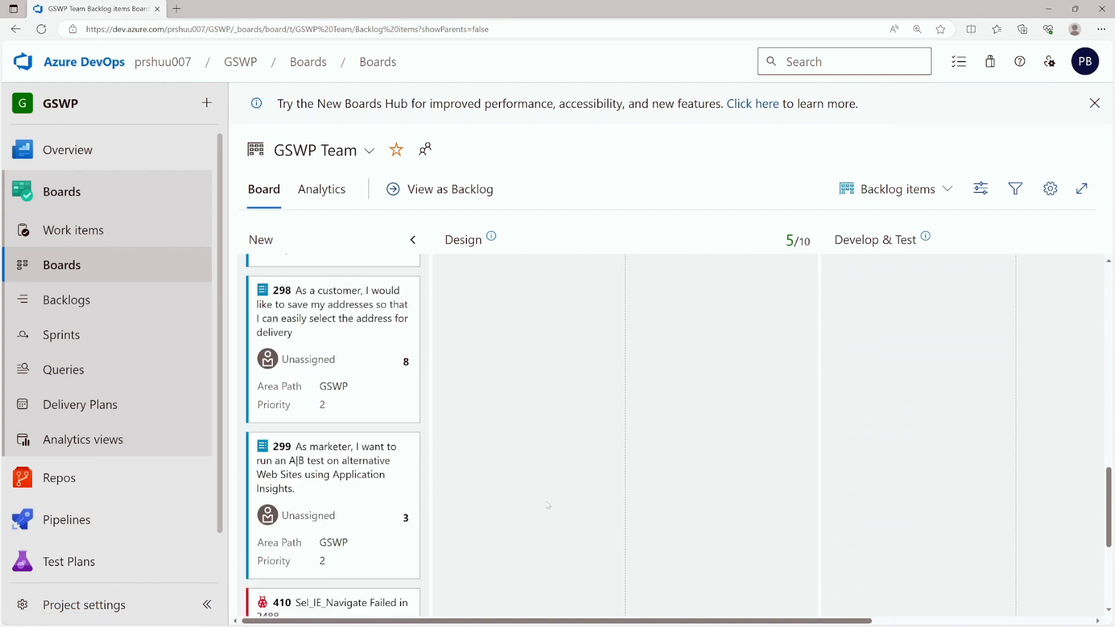
pyautogui.scroll(5, 545, 505)
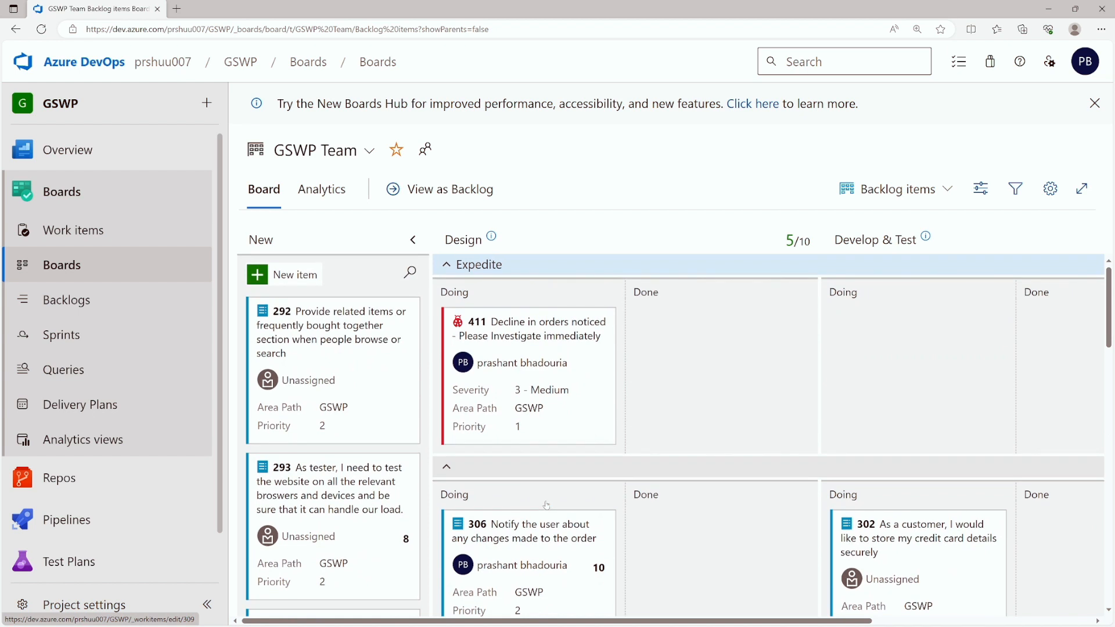
# - Add a new card styling rule under the board settings' Styles
pyautogui.click(1050, 188)
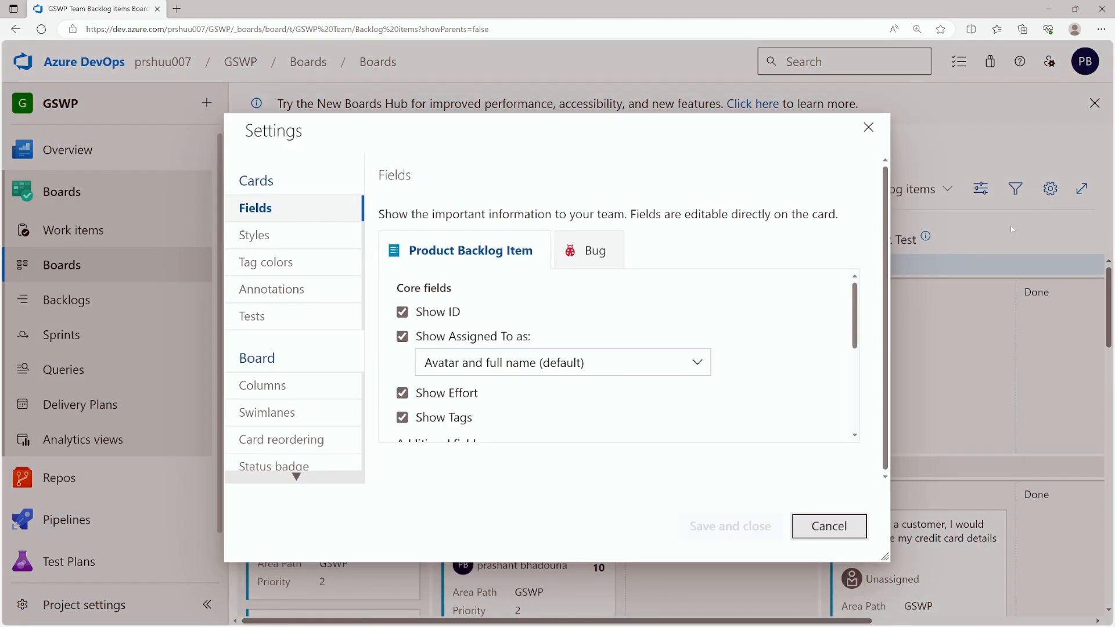
pyautogui.click(266, 237)
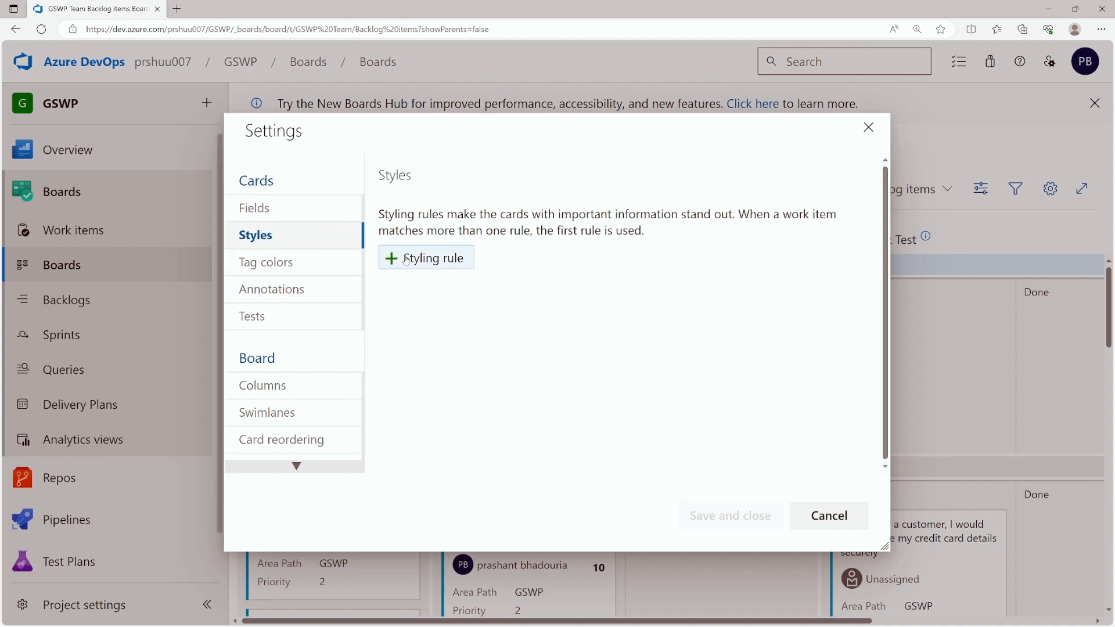
pyautogui.click(423, 258)
pyautogui.click(503, 406)
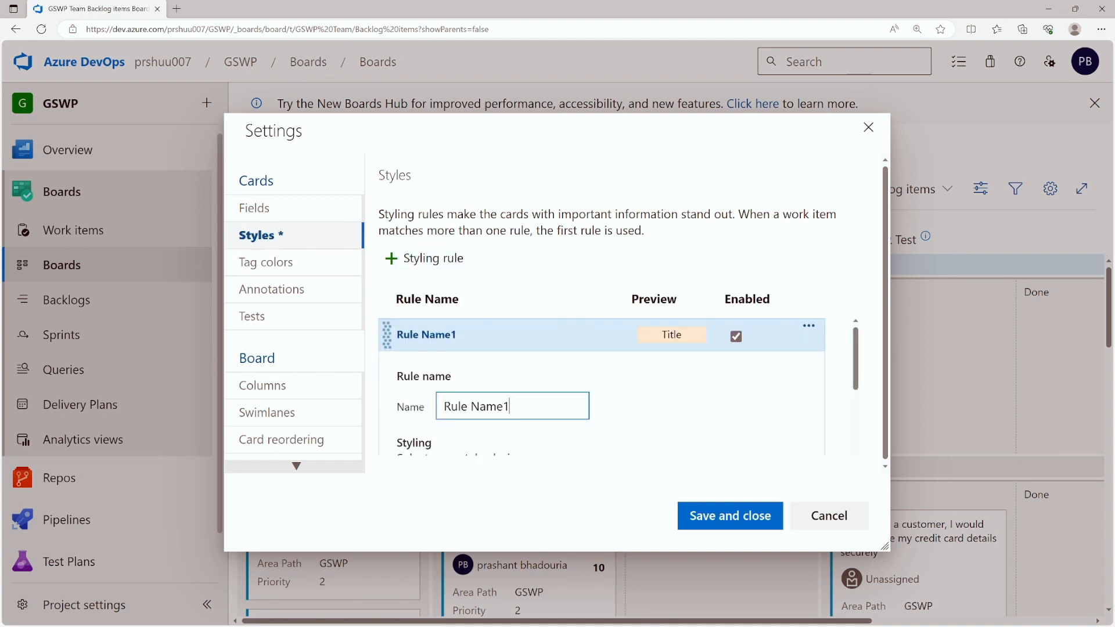
pyautogui.scroll(-4, 484, 423)
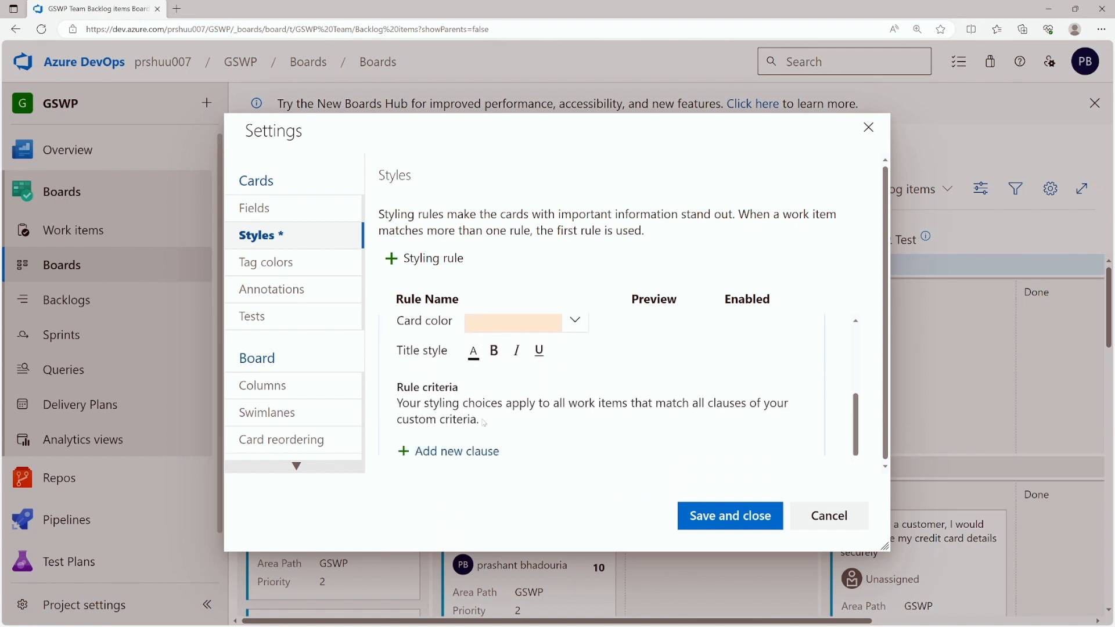
pyautogui.scroll(-1, 484, 422)
# - Give the rule a Priority = 1 clause and light red card colour, then save
pyautogui.click(457, 435)
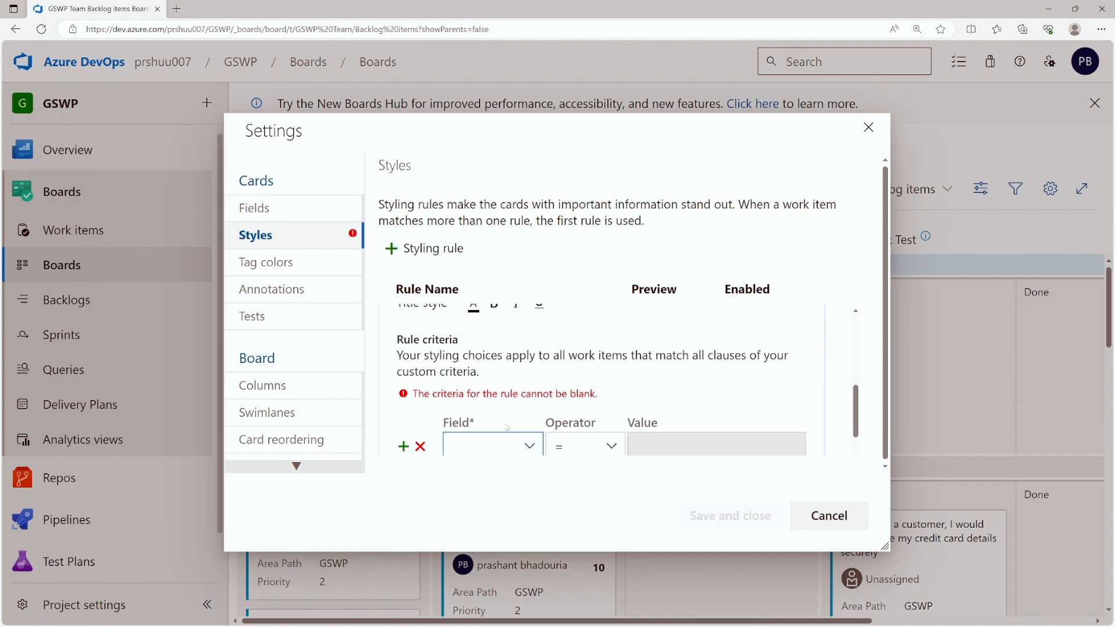
pyautogui.write('priority')
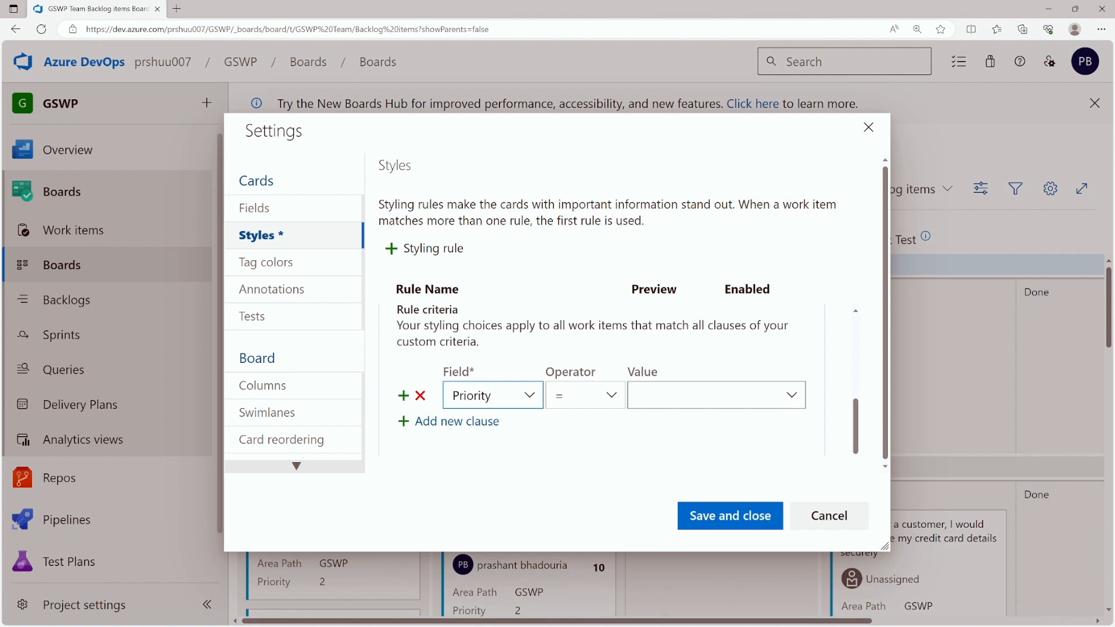
pyautogui.click(706, 395)
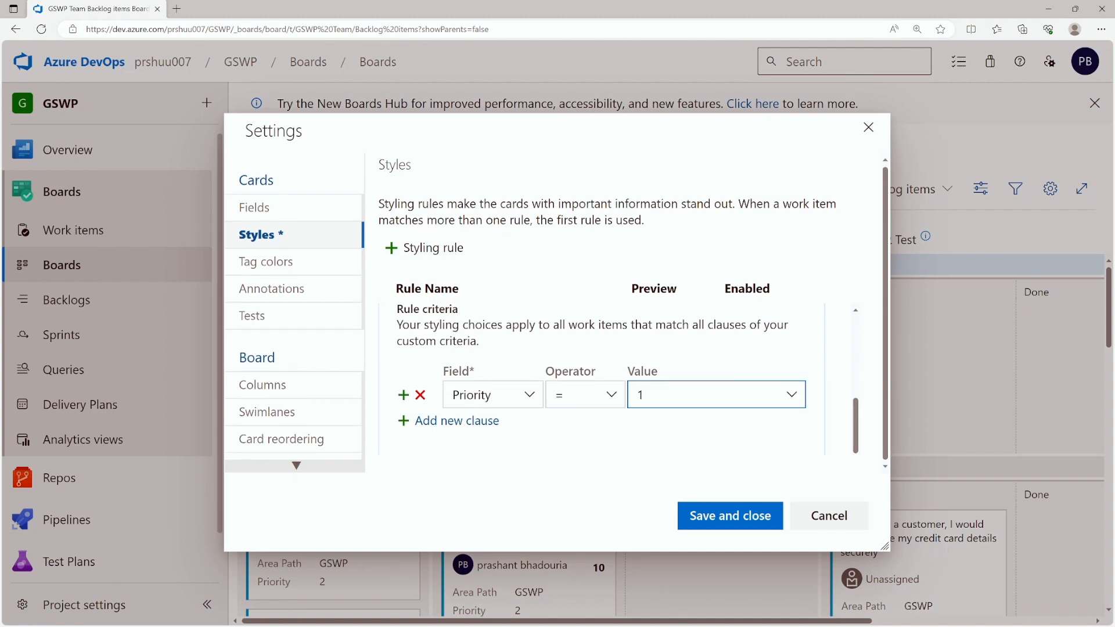
pyautogui.scroll(3, 498, 376)
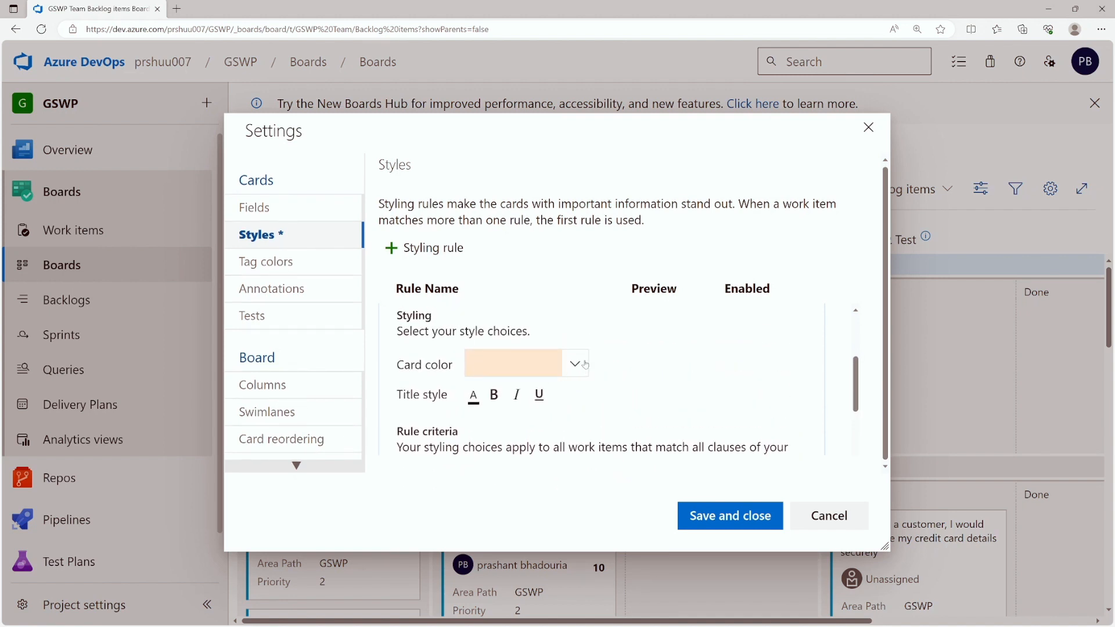
pyautogui.click(585, 364)
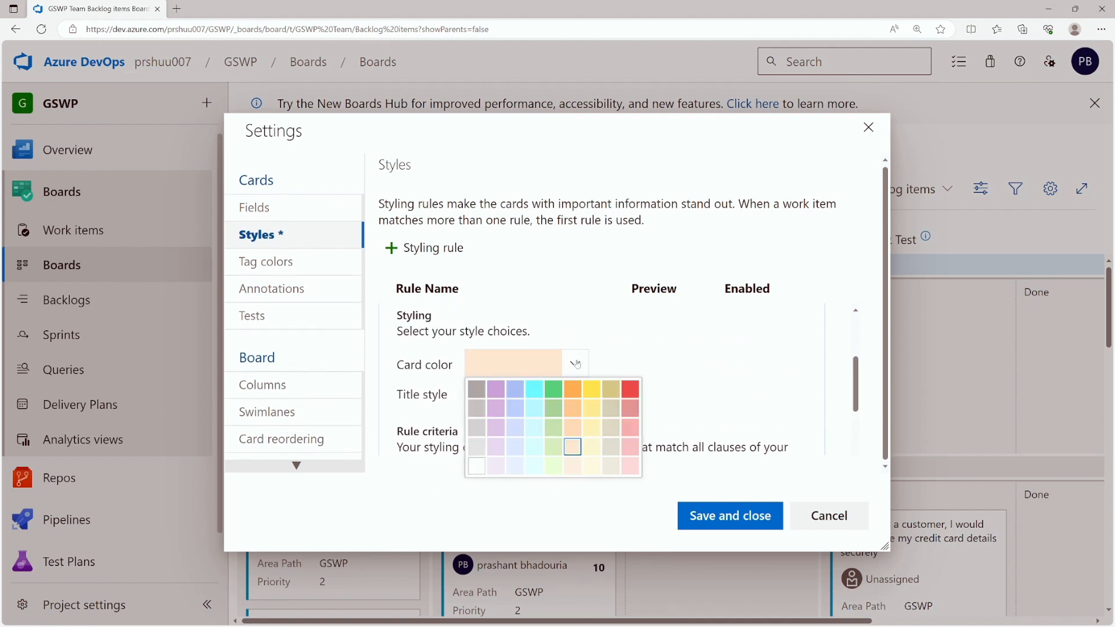
pyautogui.click(631, 402)
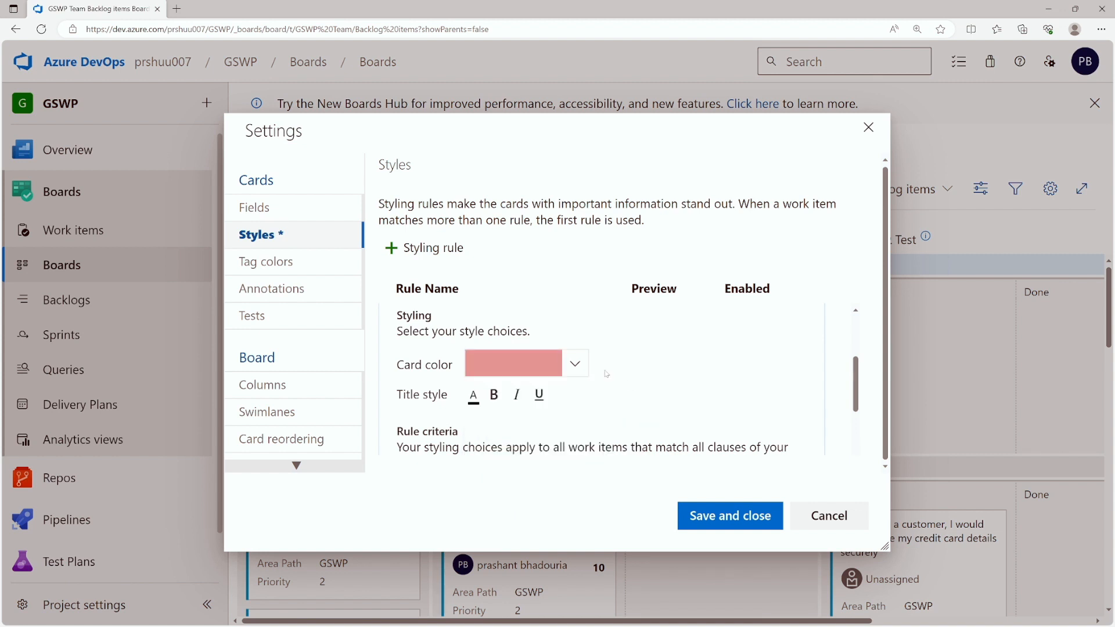
pyautogui.scroll(-1, 606, 374)
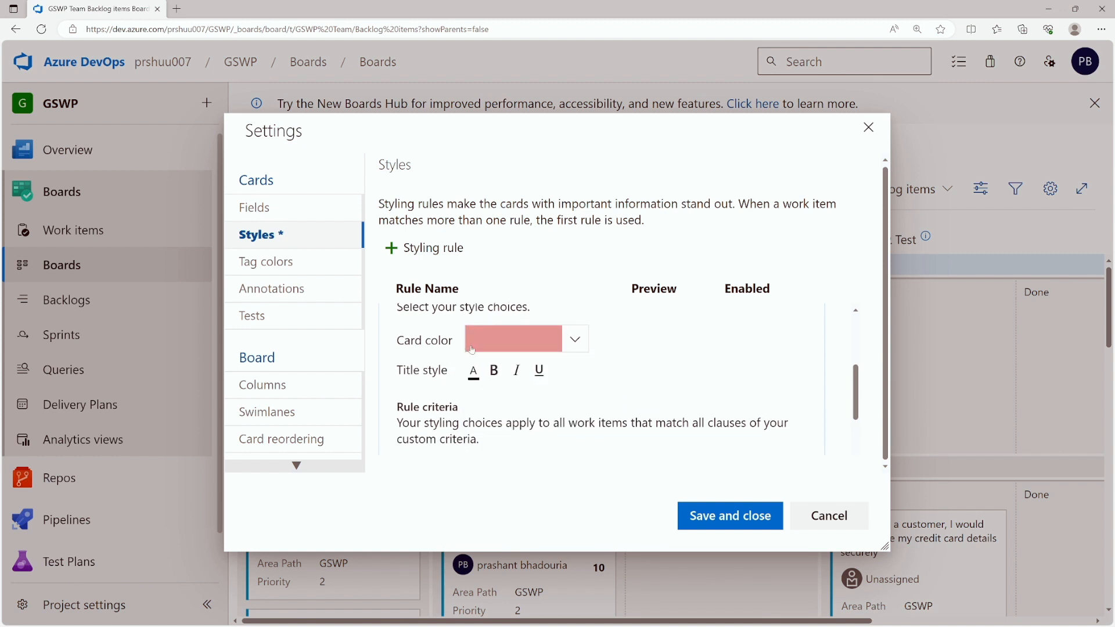
pyautogui.scroll(-4, 534, 350)
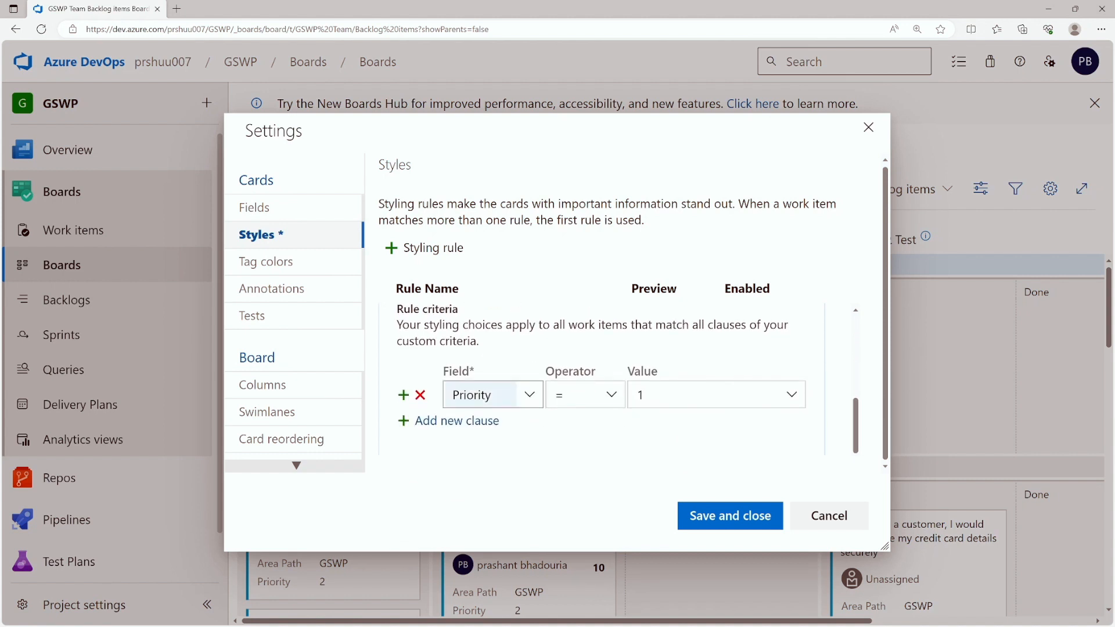
pyautogui.click(702, 517)
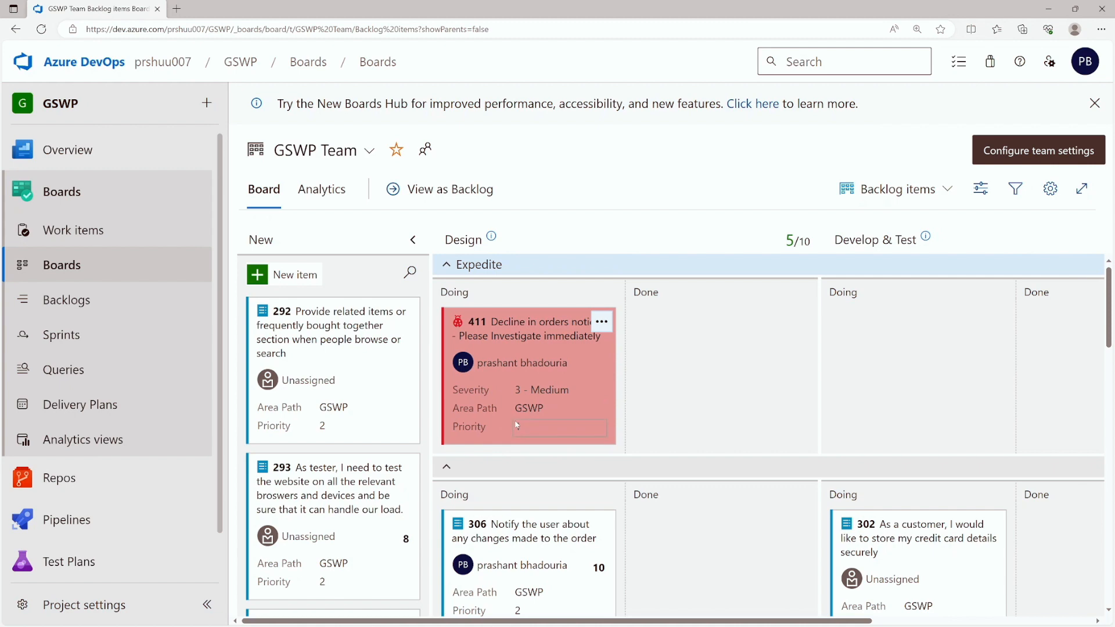
# - Set backlog item 292's Priority to 1 so its card turns light red
pyautogui.scroll(-5, 516, 424)
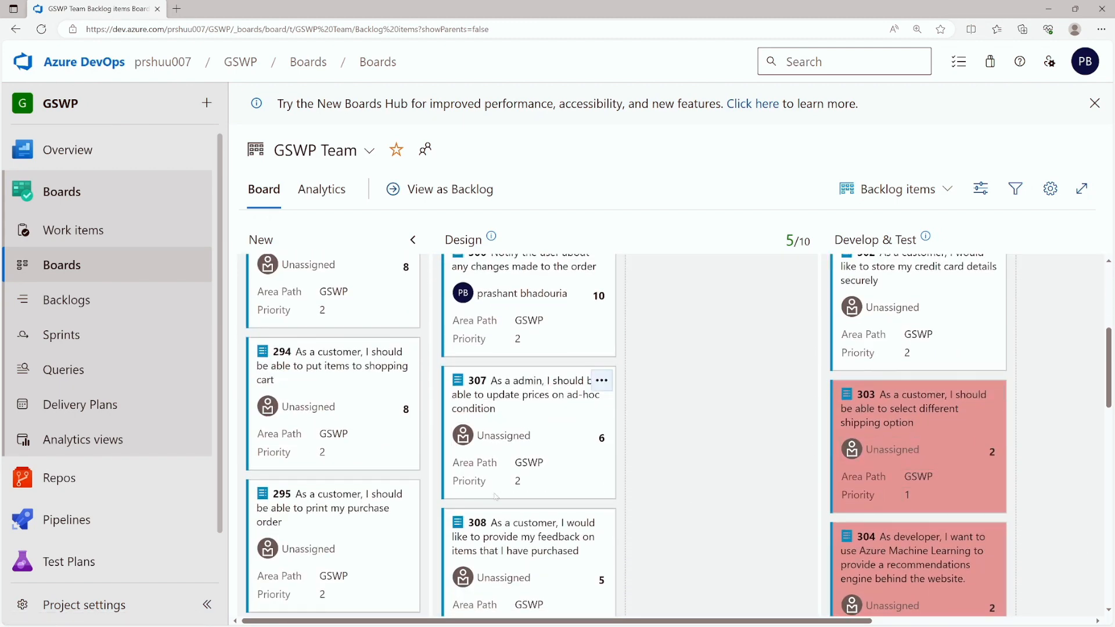
pyautogui.scroll(-5, 581, 406)
pyautogui.scroll(5, 581, 407)
pyautogui.scroll(5, 557, 499)
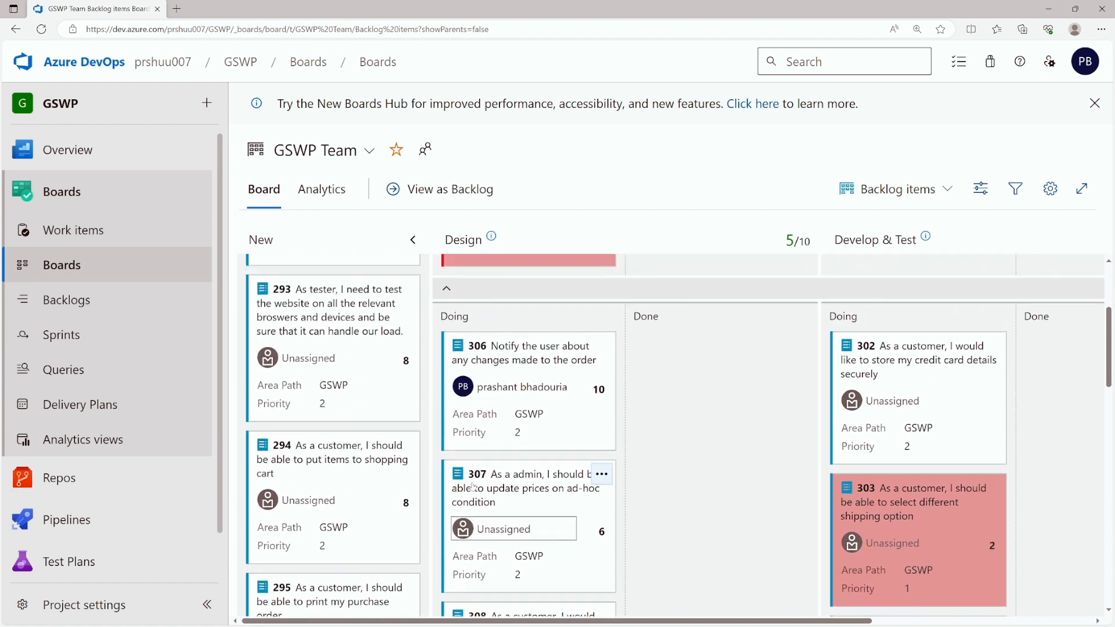
pyautogui.click(331, 431)
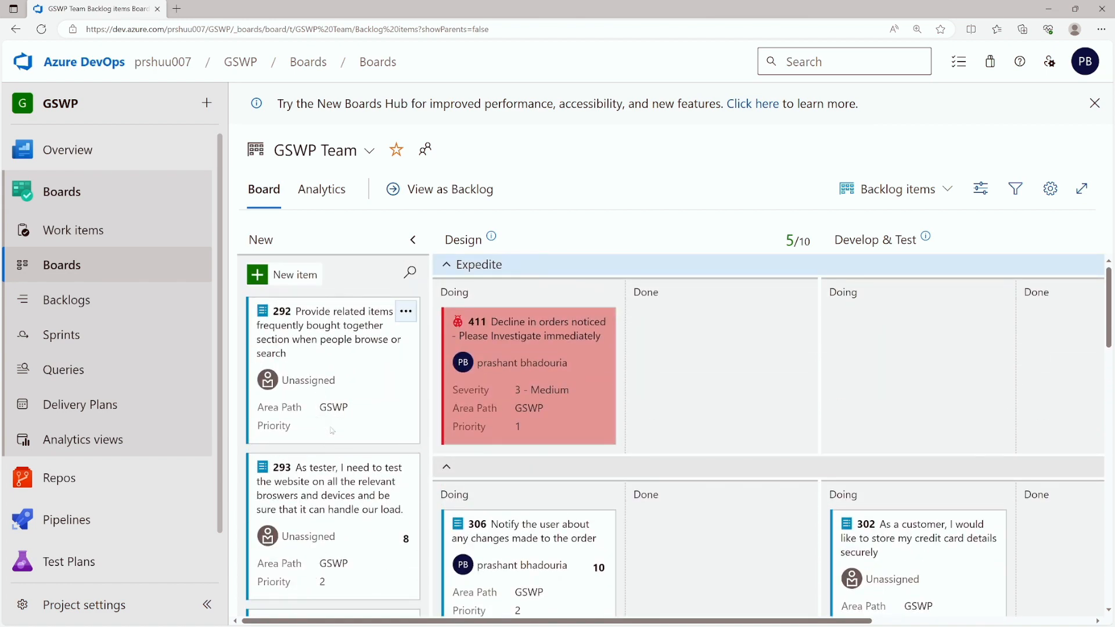
pyautogui.click(324, 447)
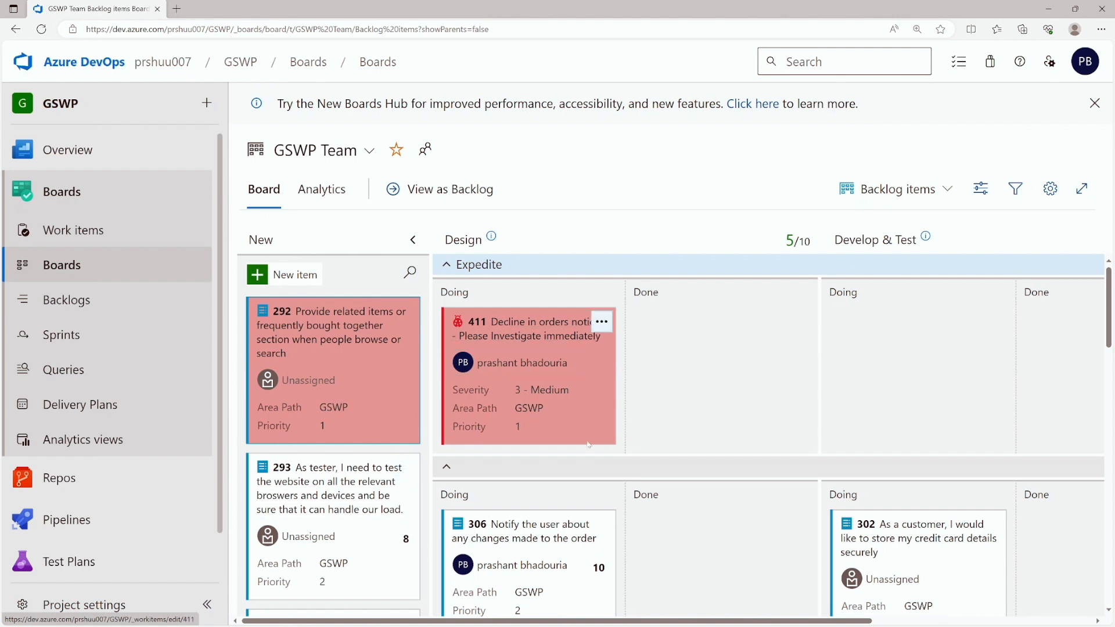
pyautogui.click(1050, 188)
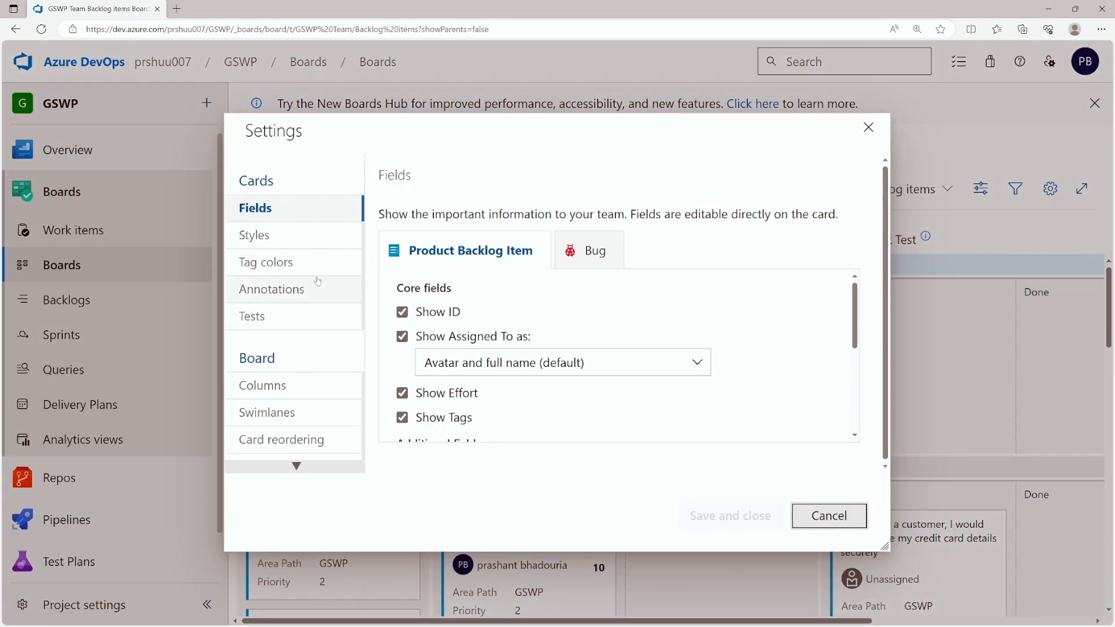
pyautogui.click(281, 416)
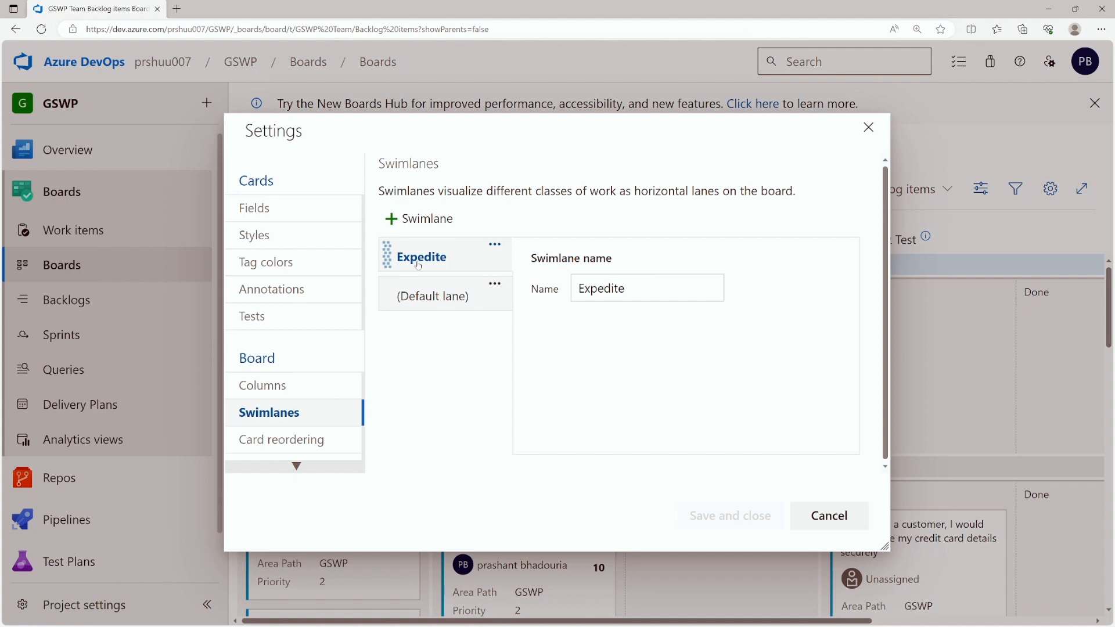
pyautogui.click(625, 288)
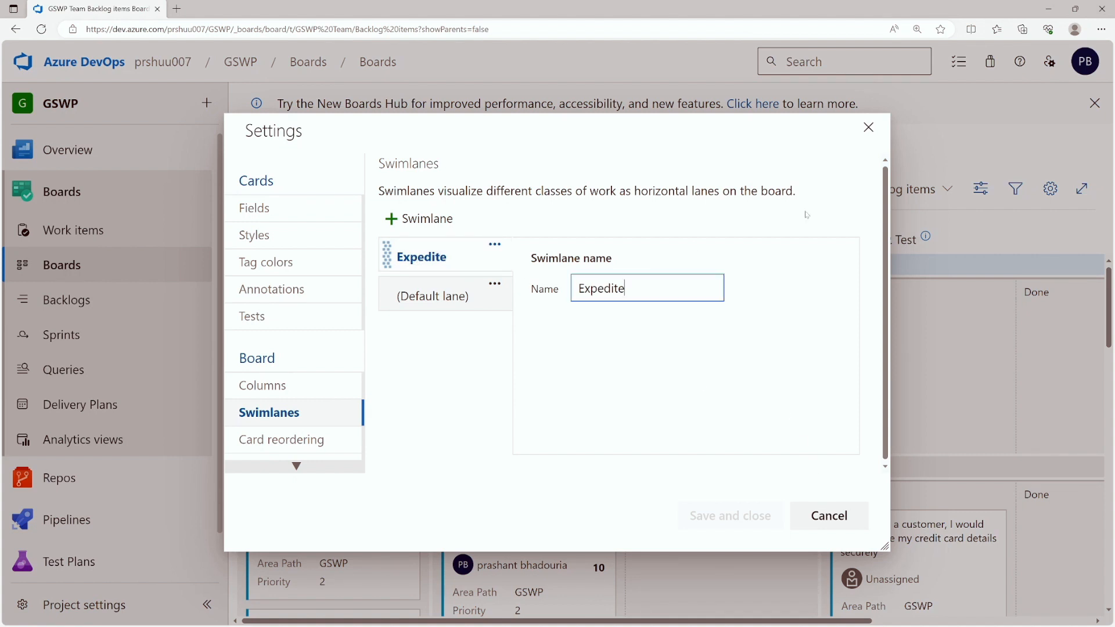
pyautogui.click(871, 135)
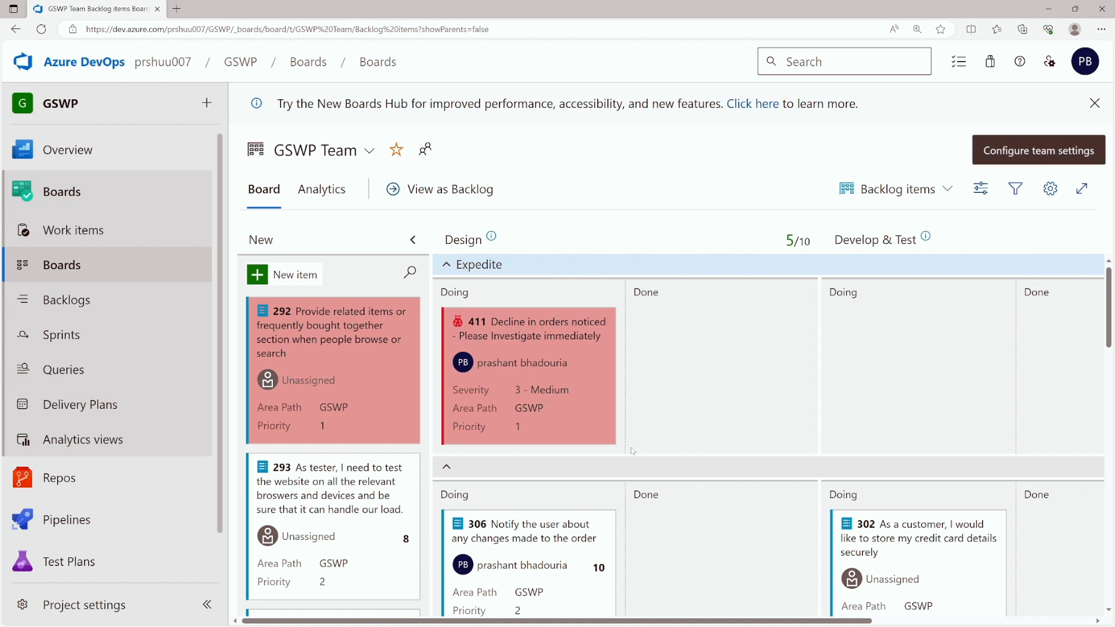
# - Move bug 411 into Design's Doing column in the Expedite lane
pyautogui.scroll(-2, 524, 465)
pyautogui.scroll(2, 639, 460)
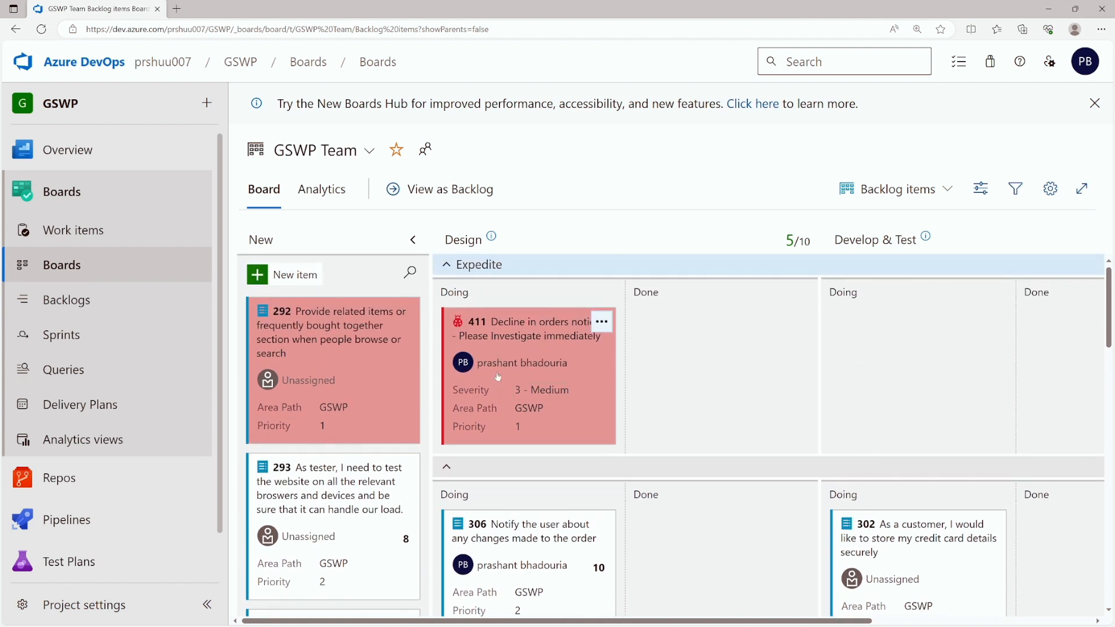
pyautogui.moveTo(516, 358); pyautogui.dragTo(452, 331)
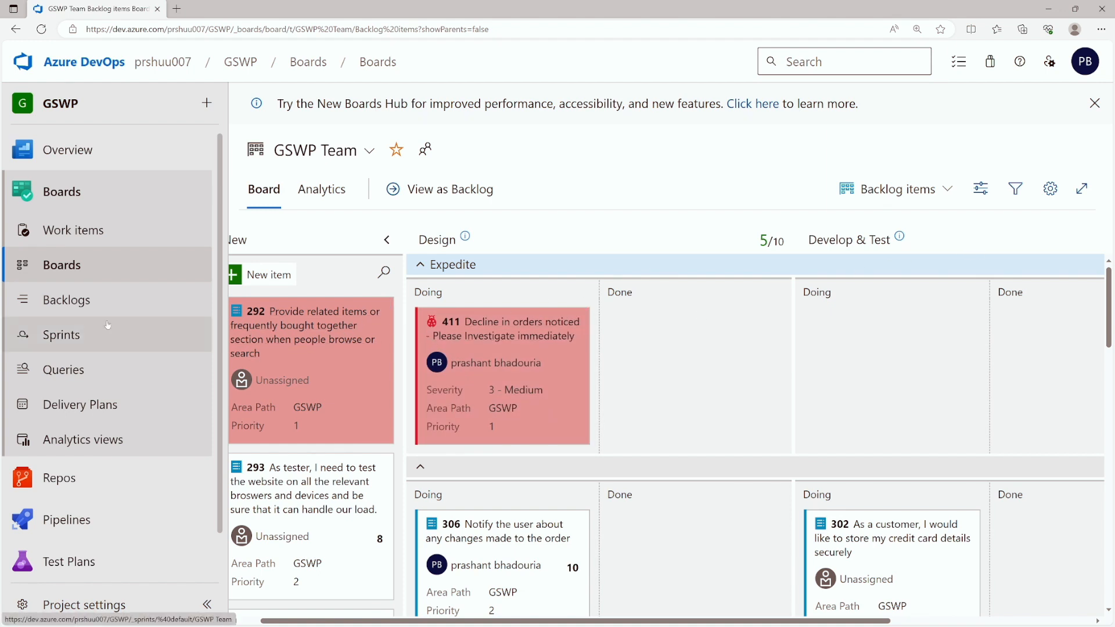
# - Move task 318 through In Progress and Done, back to To Do, then view the Sprint 2 backlog
pyautogui.click(84, 301)
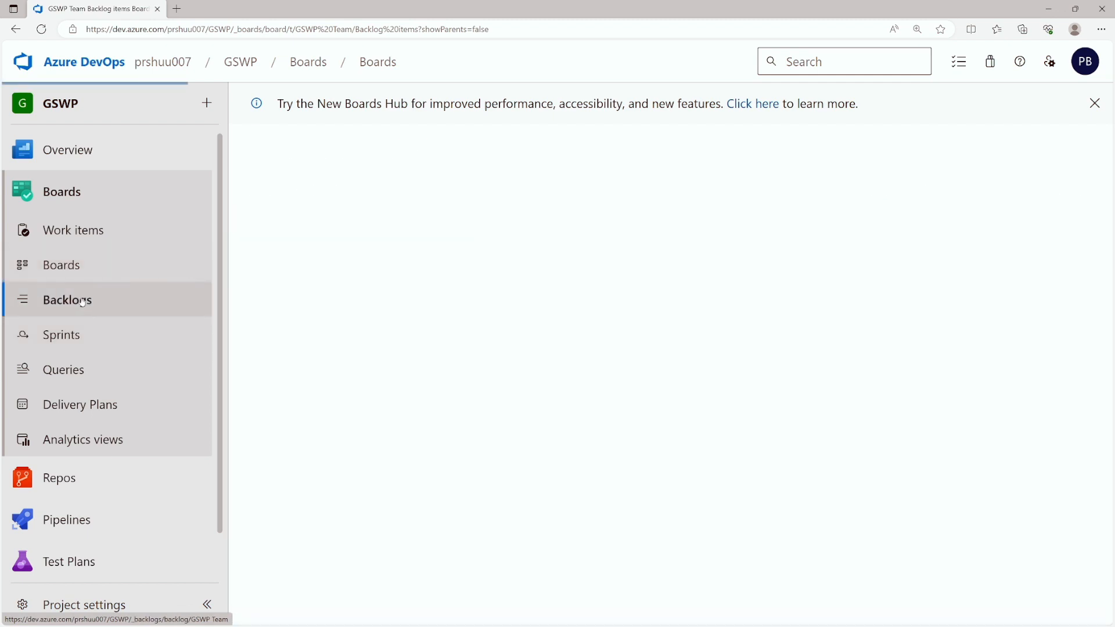
pyautogui.click(78, 335)
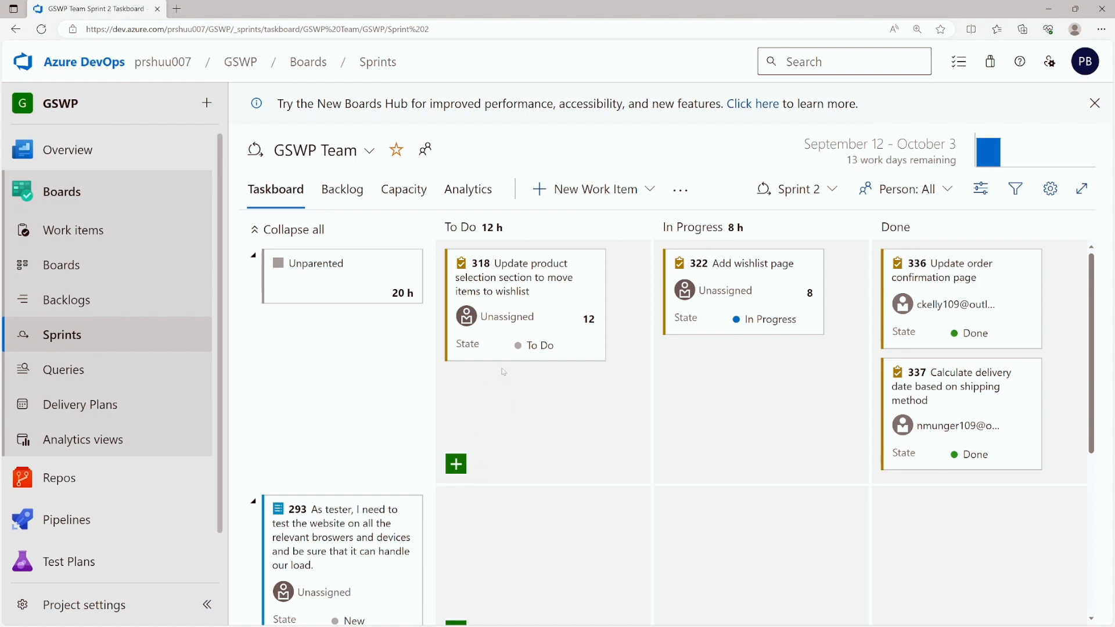
pyautogui.moveTo(573, 298); pyautogui.dragTo(770, 377)
pyautogui.moveTo(769, 316); pyautogui.dragTo(923, 294)
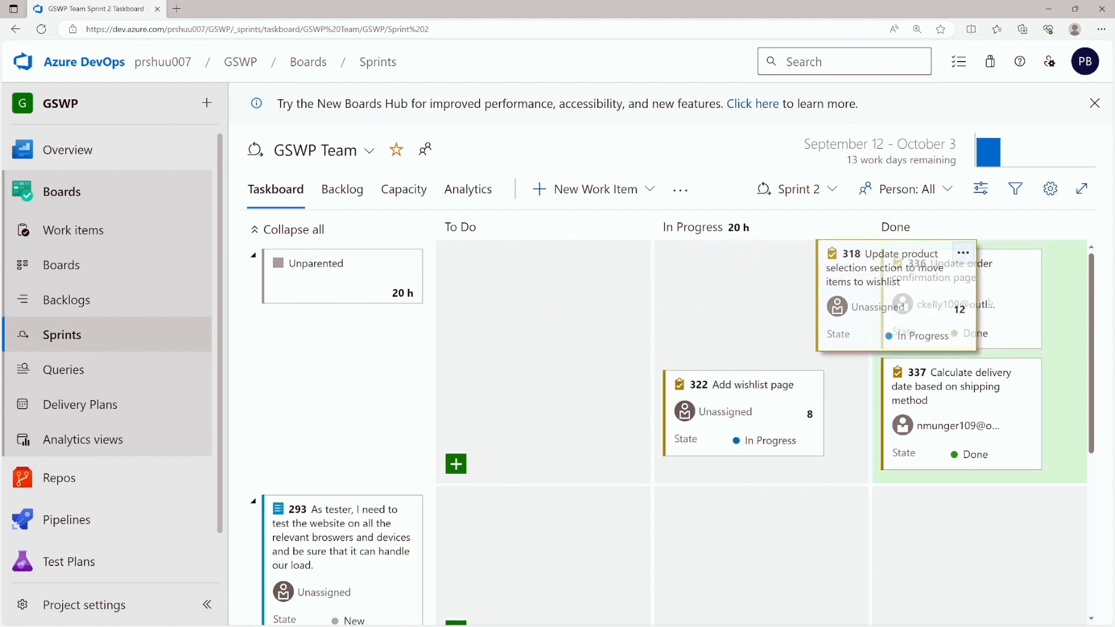
pyautogui.moveTo(988, 302); pyautogui.dragTo(981, 305)
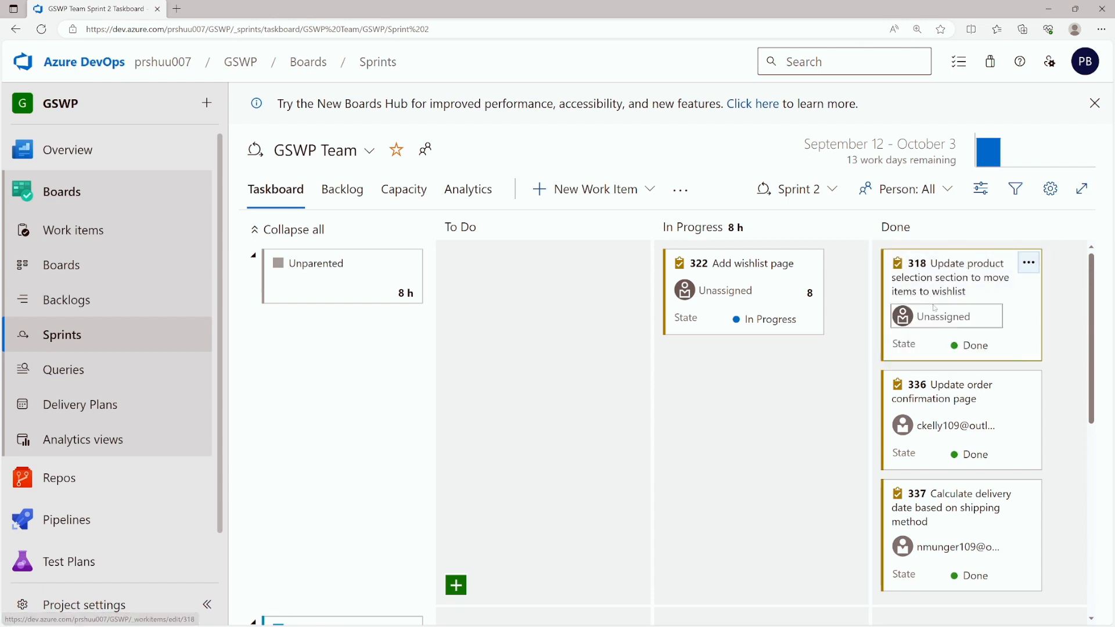
pyautogui.moveTo(934, 308); pyautogui.dragTo(506, 339)
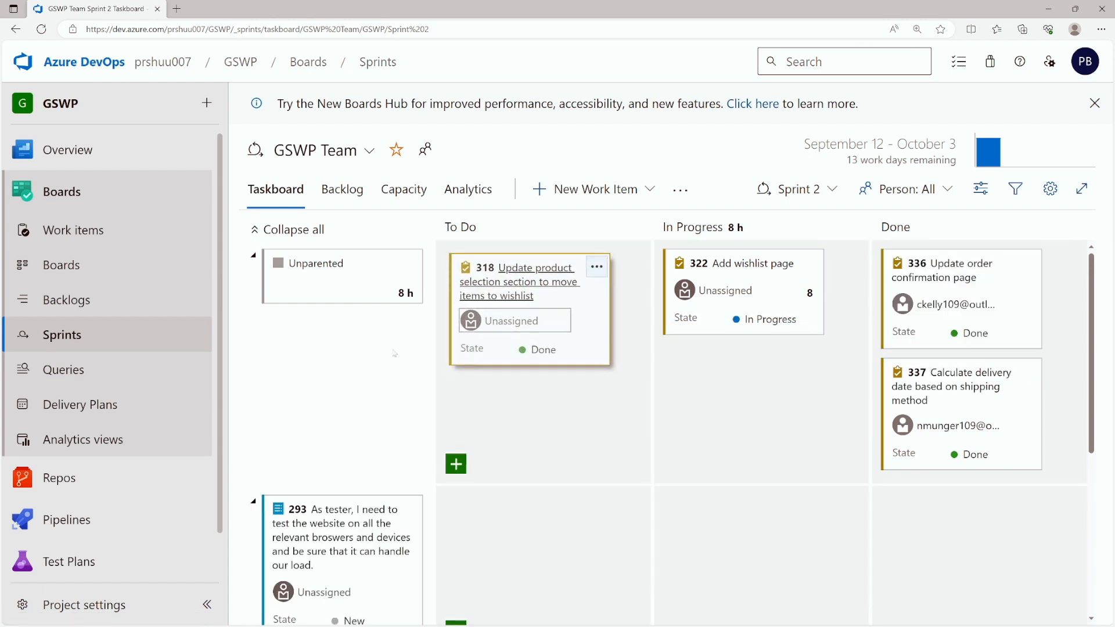
pyautogui.click(335, 194)
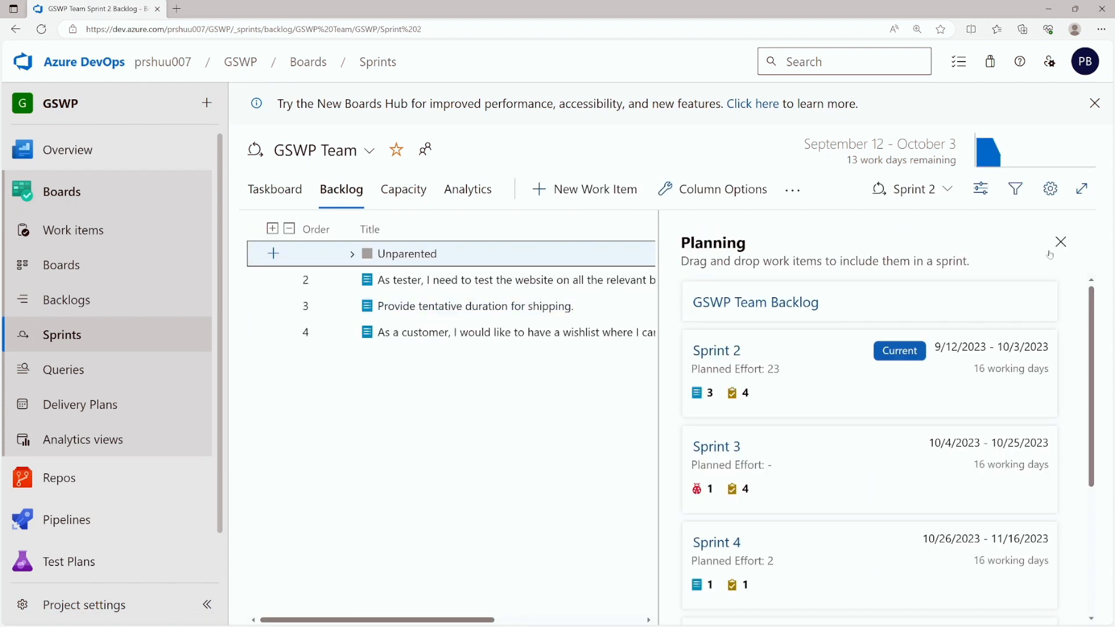
# - Close the Planning pane and view Sprint 2's capacity for the GSWP Team
pyautogui.click(1060, 242)
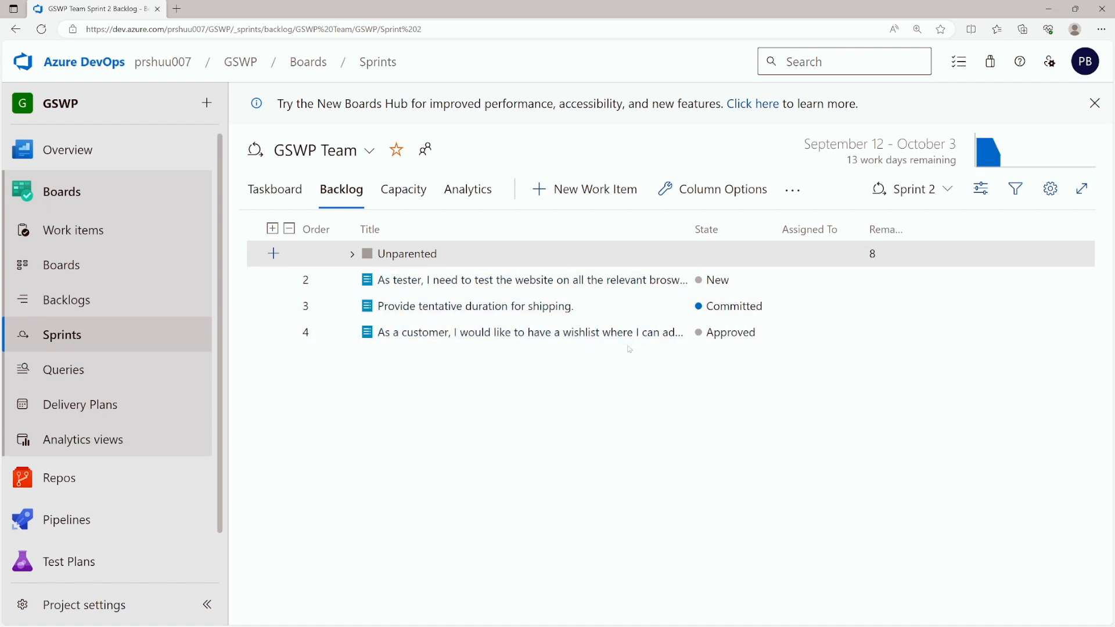
pyautogui.click(399, 195)
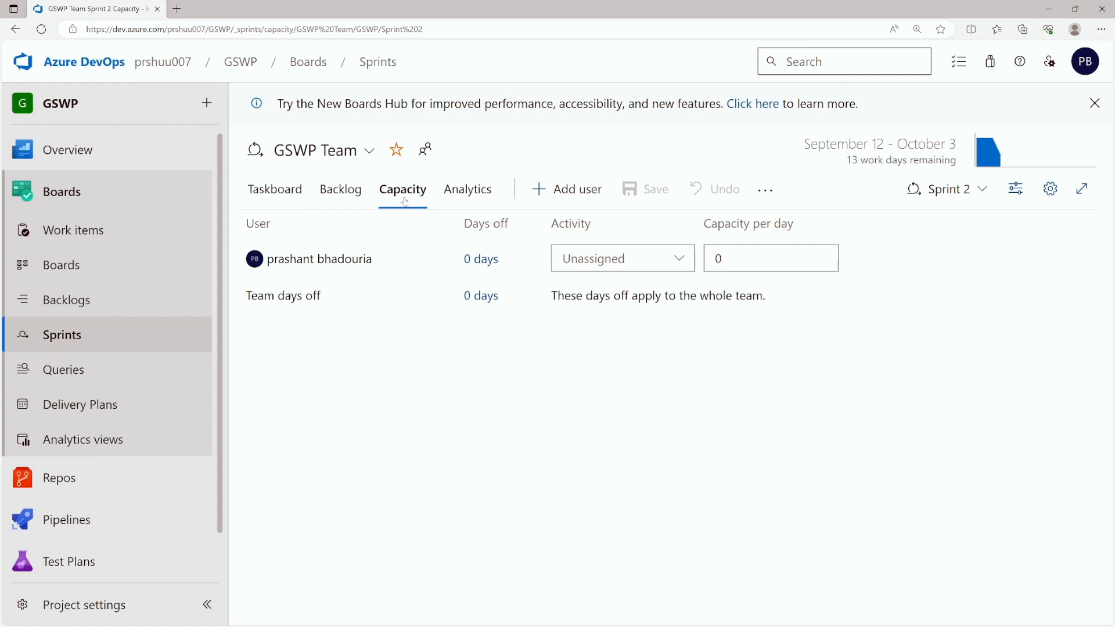
# - View Sprint 2's burndown trend in Analytics, then go to the project's Queries page
pyautogui.click(474, 194)
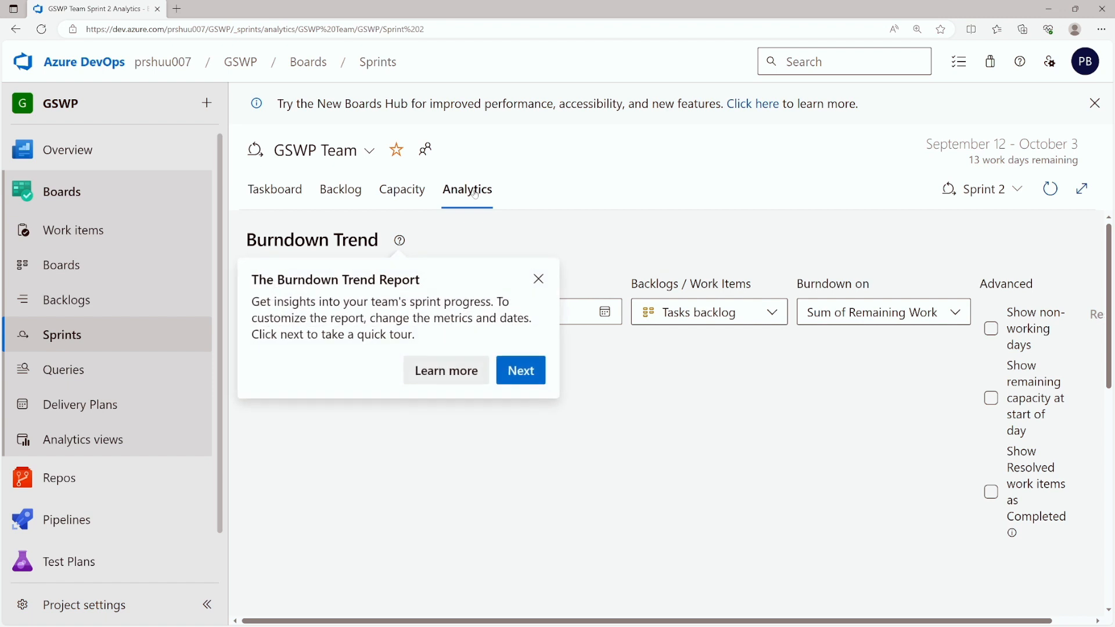
pyautogui.click(538, 280)
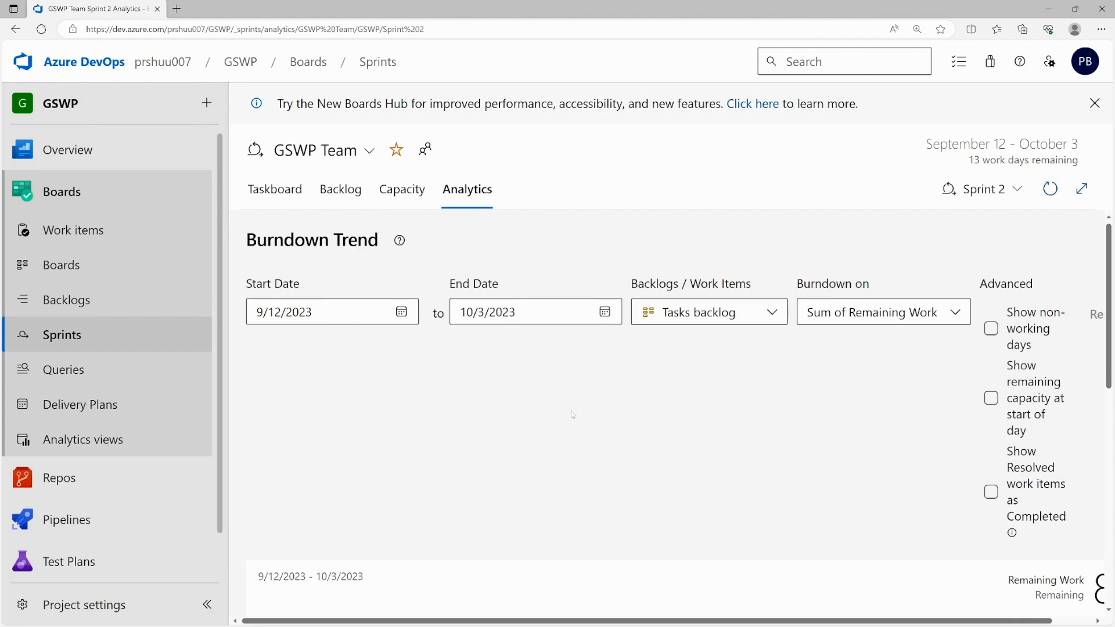
pyautogui.click(90, 372)
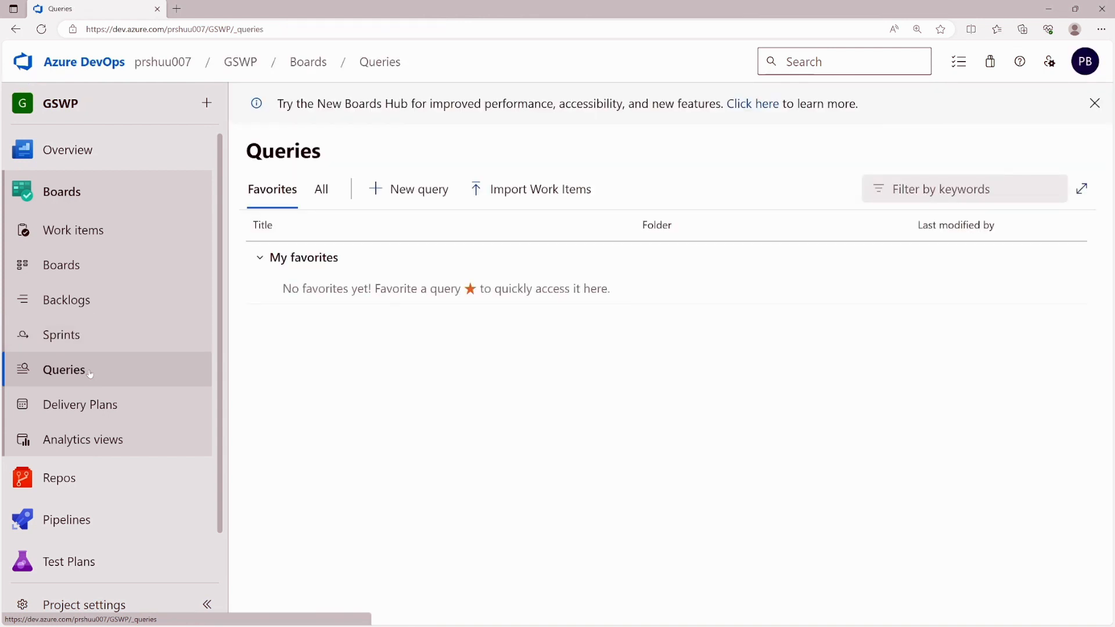
# - Start a new query with Work Item Type = Product Backlog Item and State <> Done
pyautogui.click(435, 192)
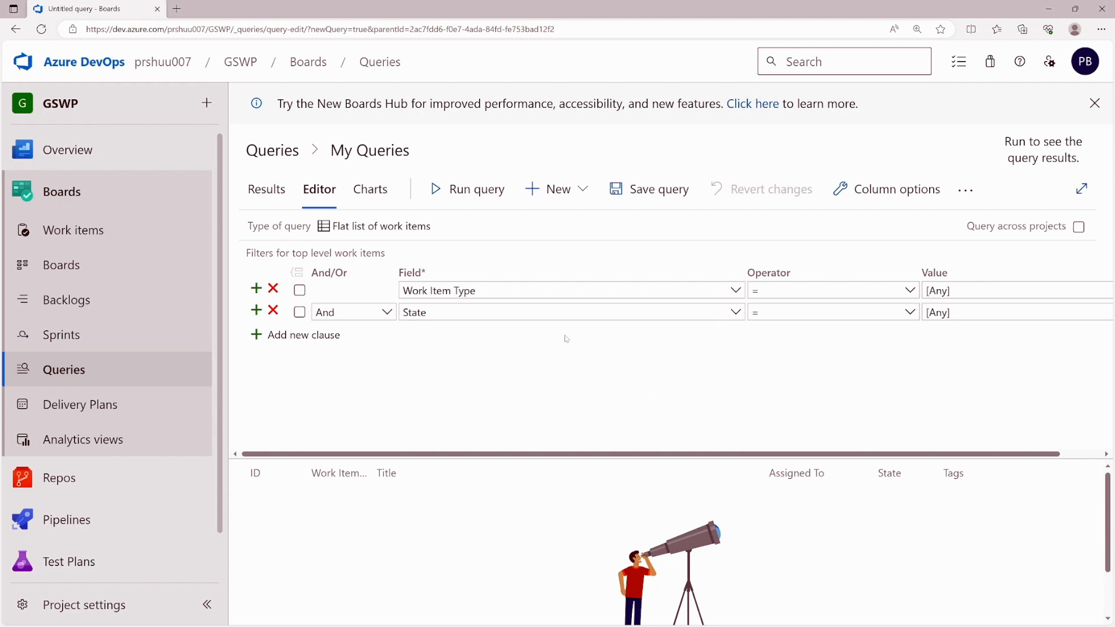
pyautogui.click(923, 291)
pyautogui.write('Product Backlog Item')
pyautogui.press('Return')
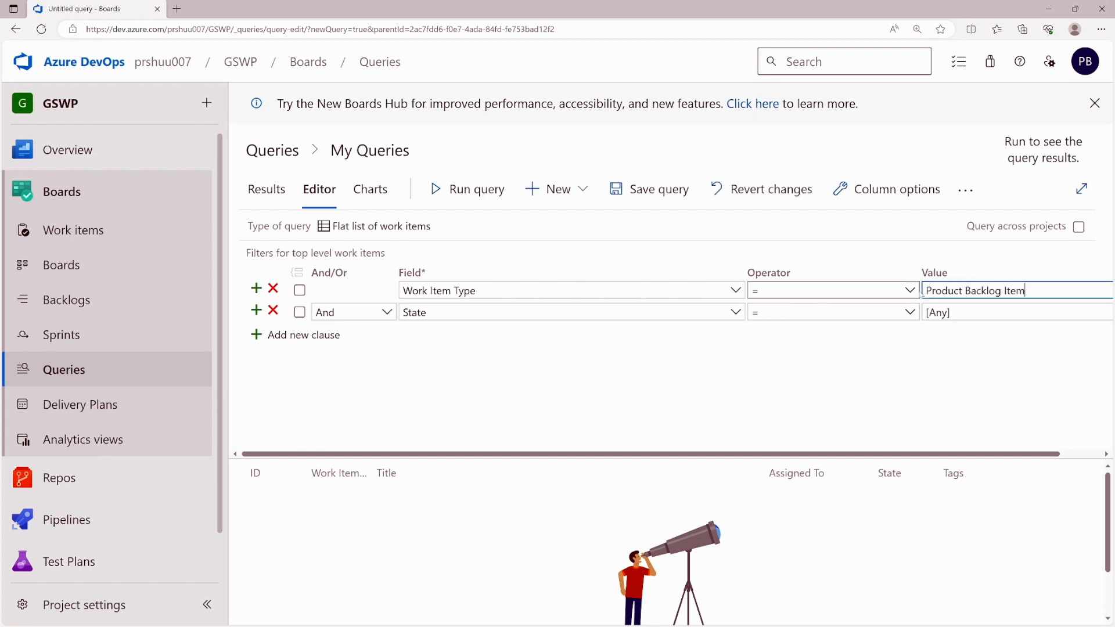
pyautogui.click(754, 312)
pyautogui.write('<>')
pyautogui.press('Tab')
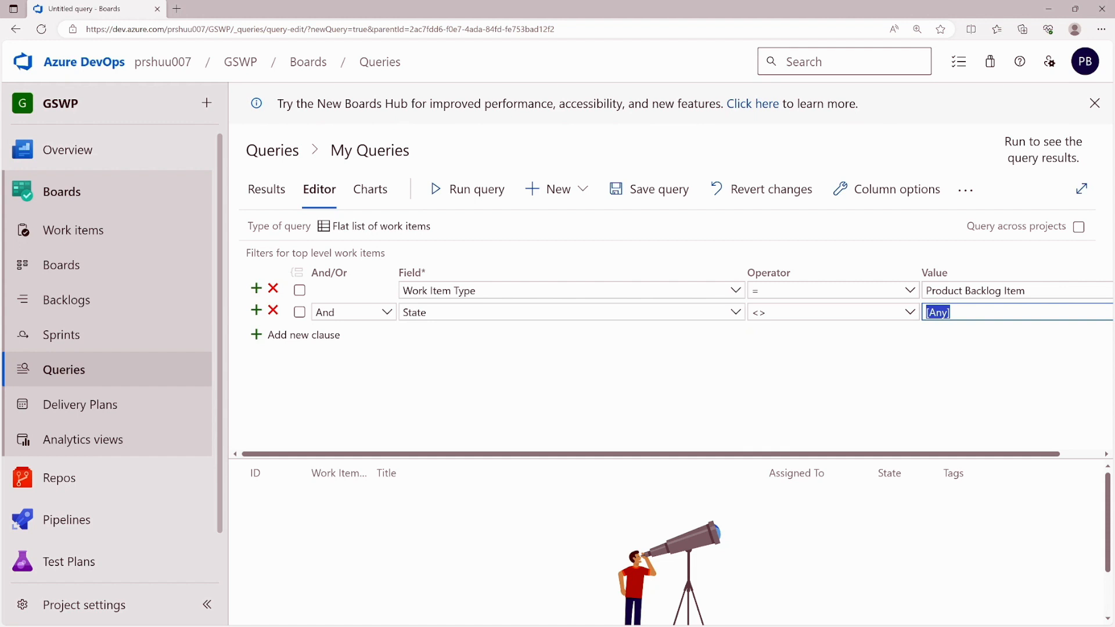
pyautogui.press('BackSpace')
pyautogui.write('Done')
# - Run the query to list 16 work items and widen the State column
pyautogui.click(470, 190)
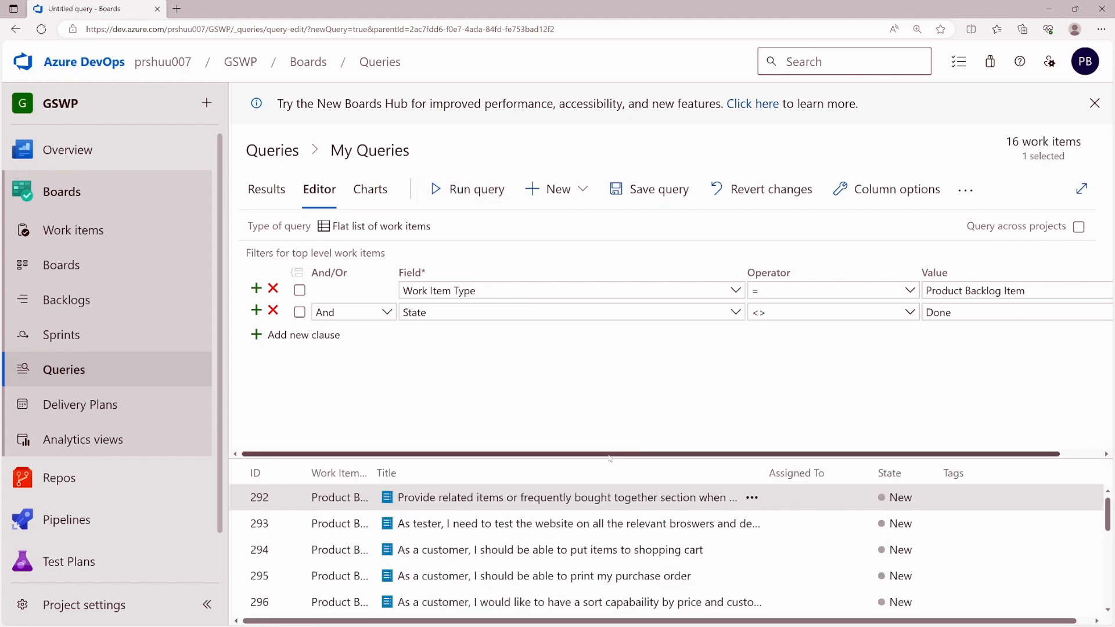
pyautogui.moveTo(610, 460); pyautogui.dragTo(609, 394)
pyautogui.scroll(-1, 535, 471)
pyautogui.scroll(-3, 535, 471)
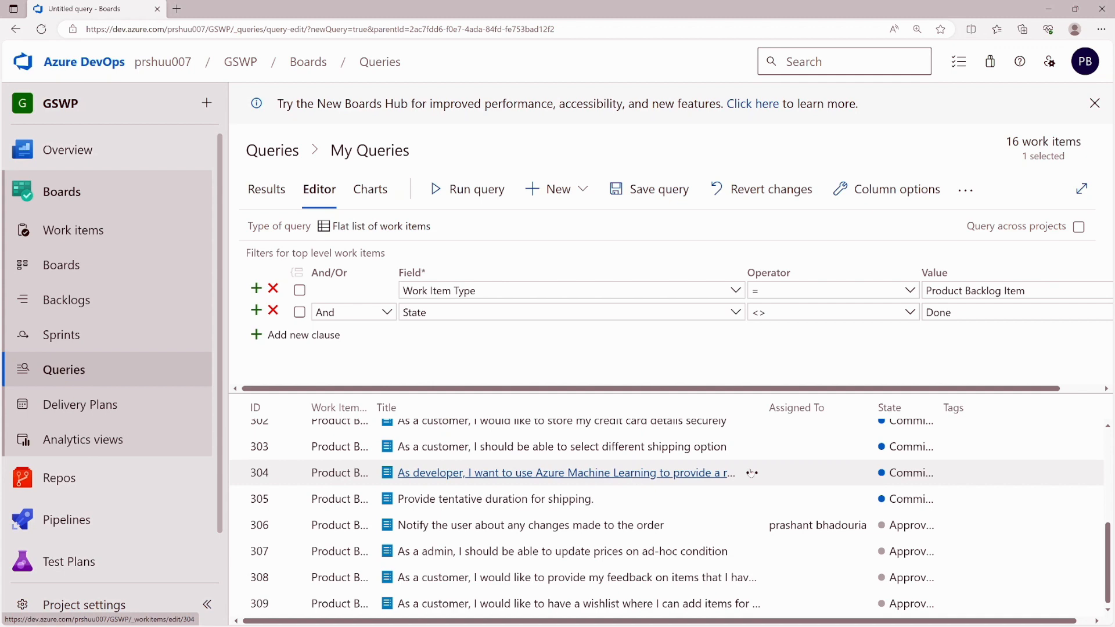
pyautogui.scroll(3, 783, 463)
pyautogui.scroll(-1, 784, 462)
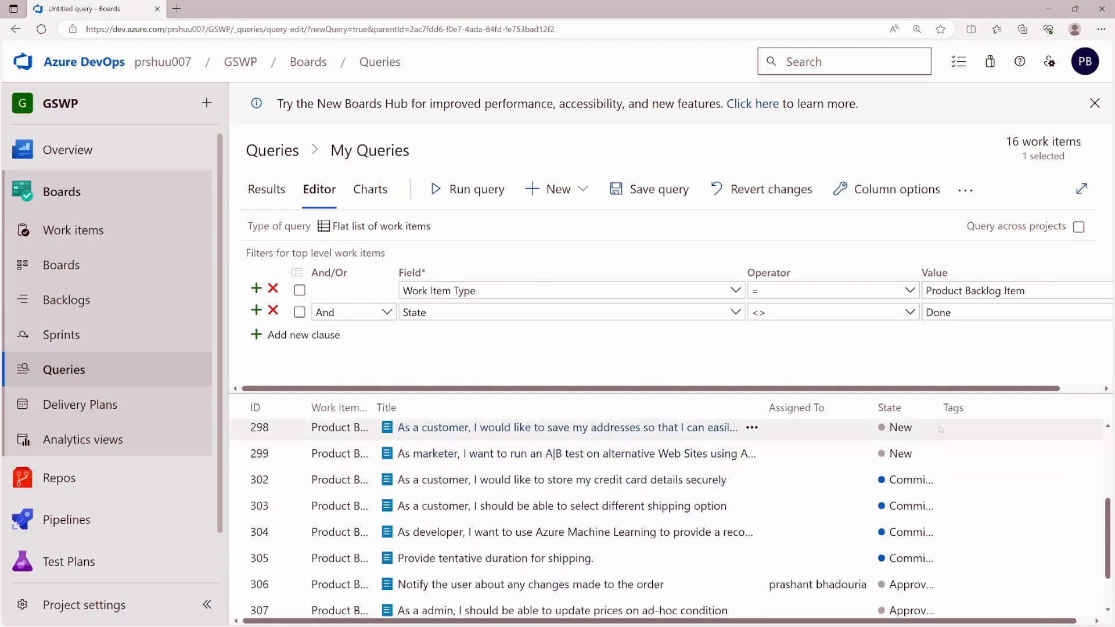
pyautogui.moveTo(945, 407); pyautogui.dragTo(1035, 407)
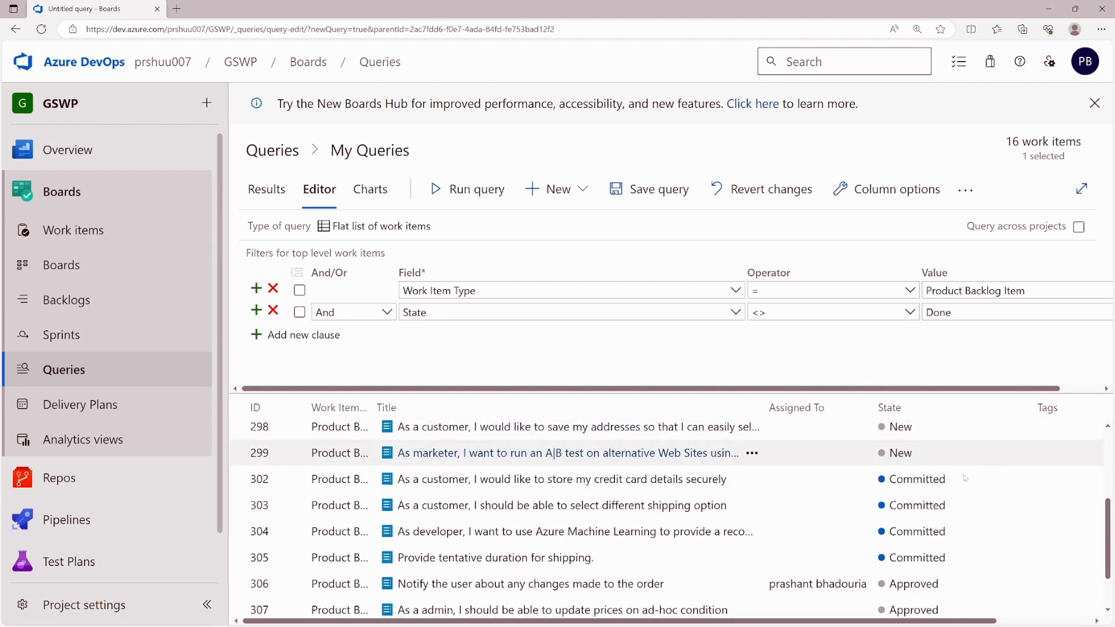
pyautogui.scroll(-2, 923, 489)
pyautogui.scroll(4, 918, 491)
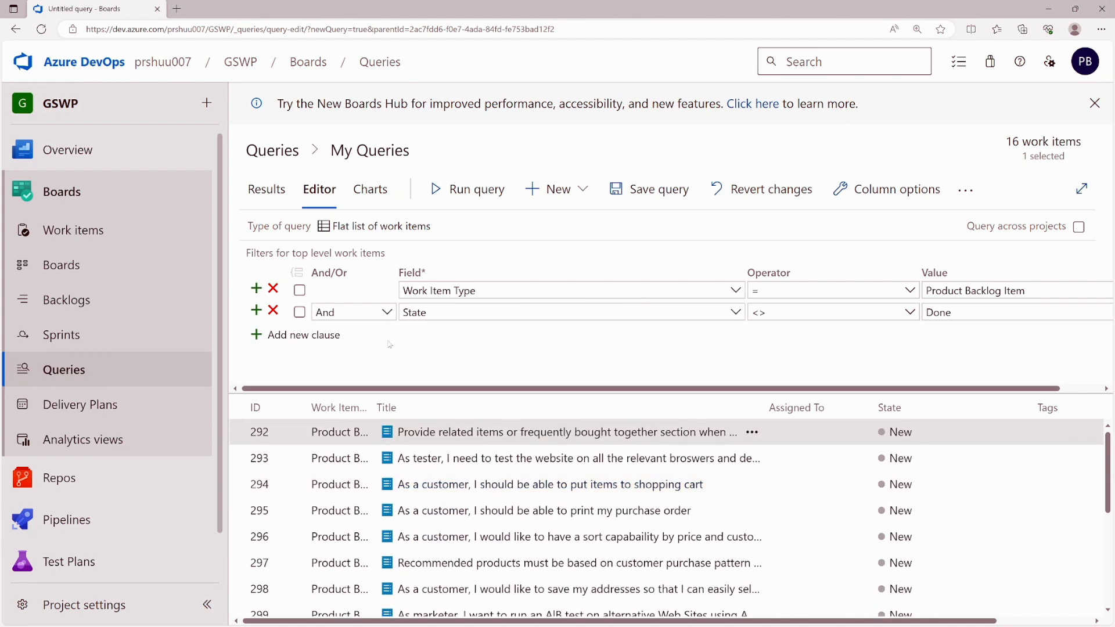
pyautogui.moveTo(435, 392); pyautogui.dragTo(435, 441)
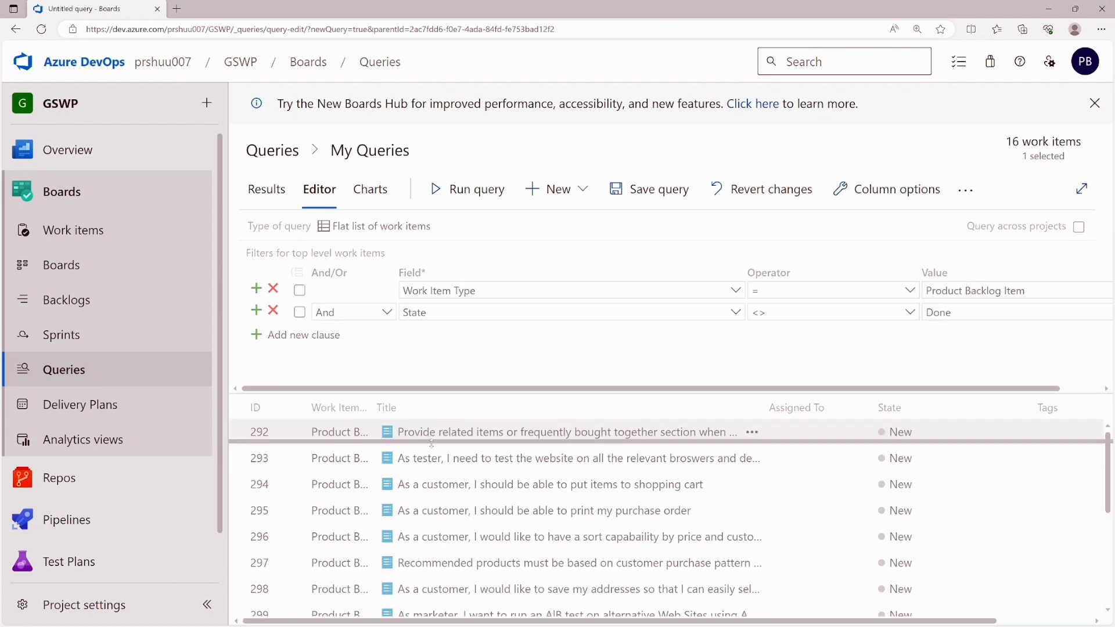
pyautogui.click(348, 226)
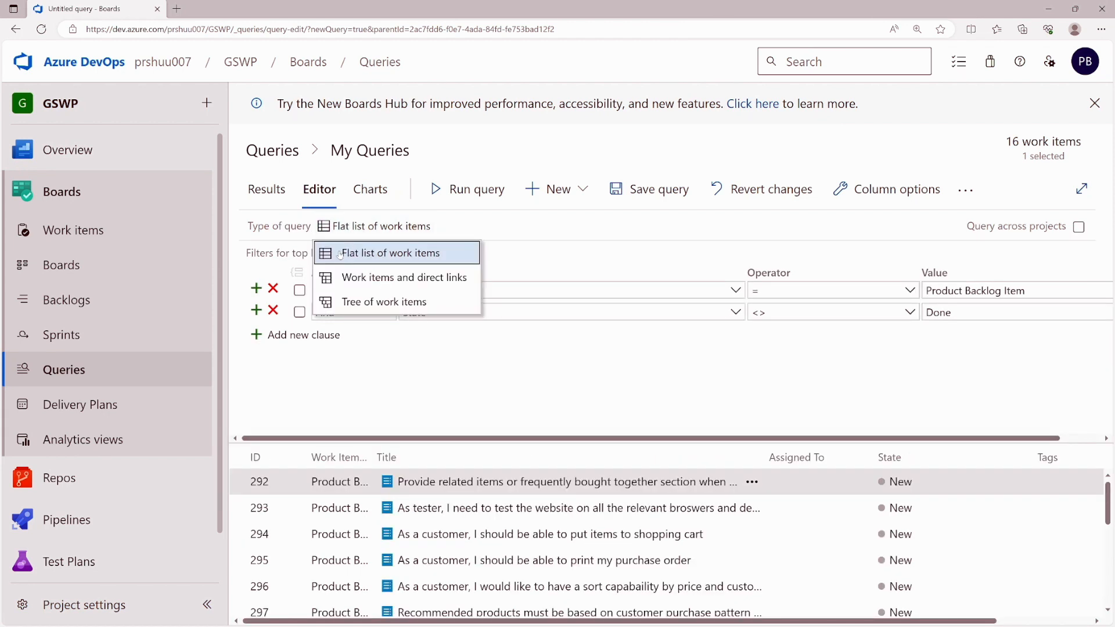
# - Switch to a direct-links query with linked Work Item Type = Test Case and run it
pyautogui.click(396, 278)
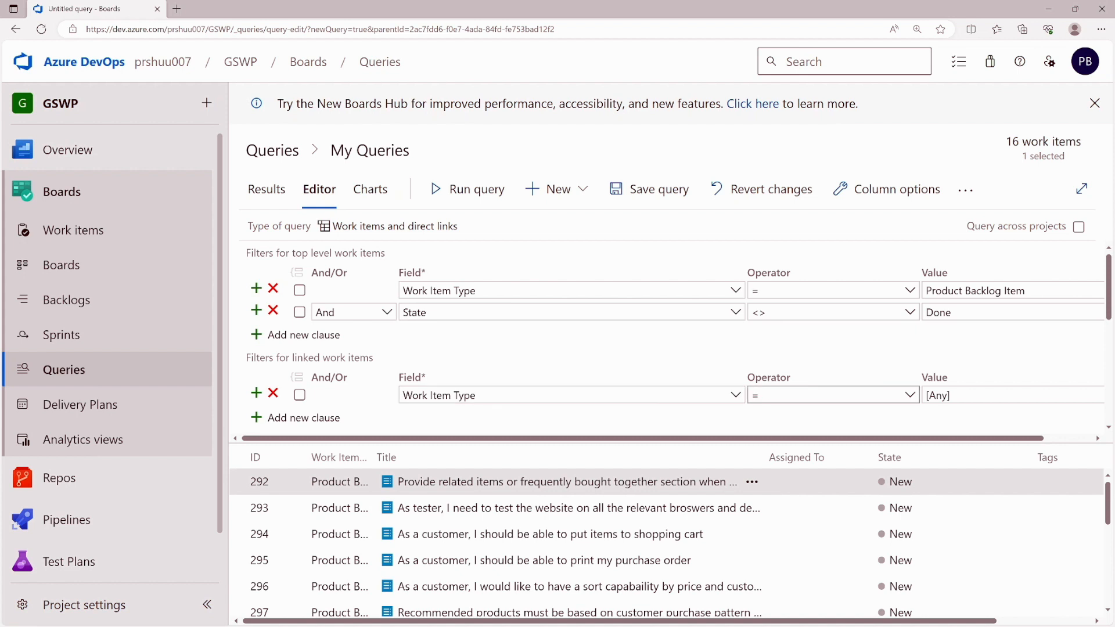
pyautogui.click(1010, 396)
pyautogui.moveTo(955, 396); pyautogui.dragTo(924, 395)
pyautogui.write('Test Case')
pyautogui.press('Return')
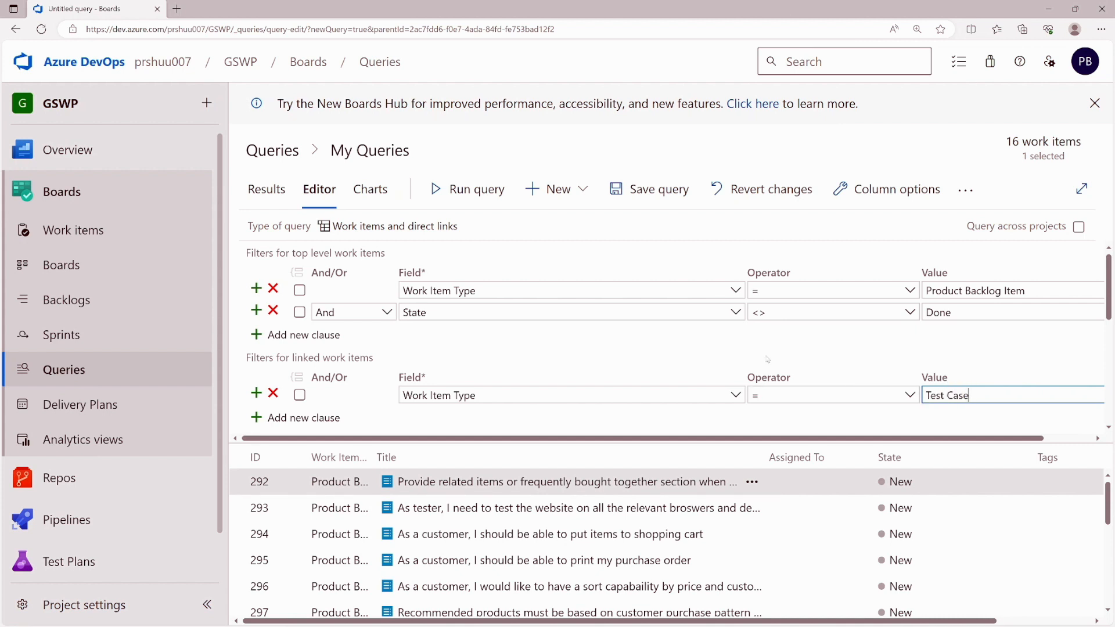
pyautogui.click(563, 341)
pyautogui.click(468, 198)
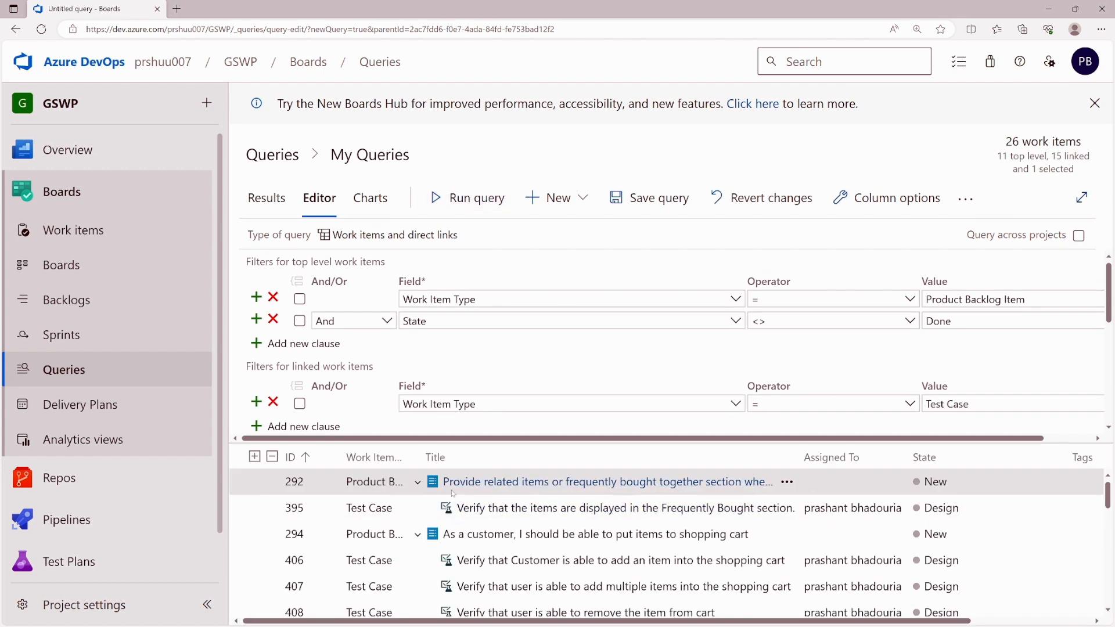
# - Keep only items without matching Test Case links and rerun, leaving 5 work items
pyautogui.scroll(-5, 499, 494)
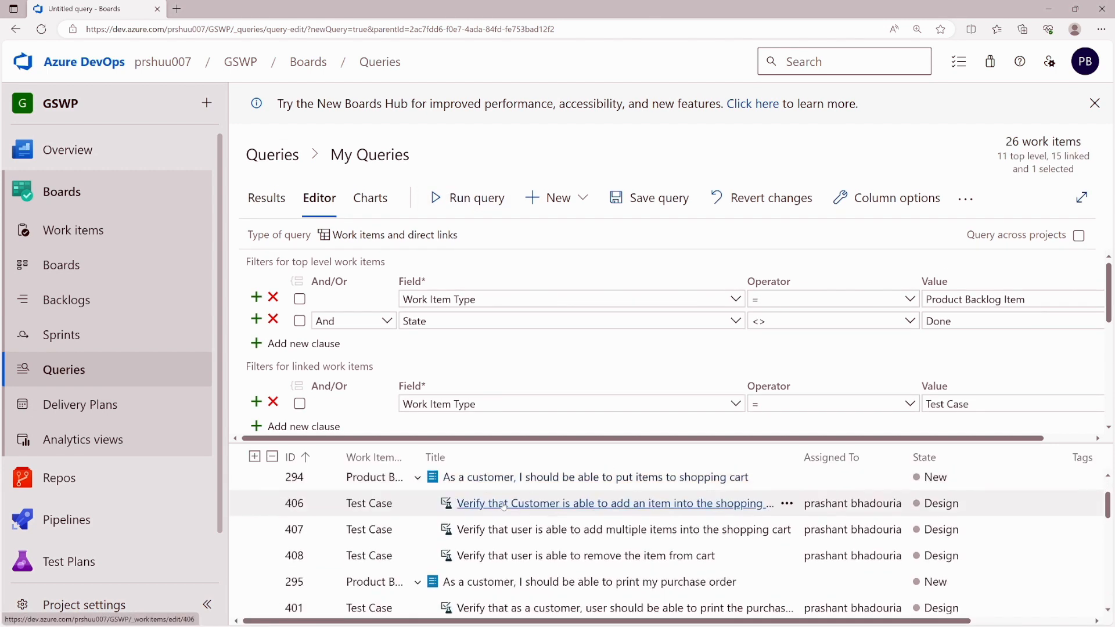
pyautogui.scroll(-5, 505, 510)
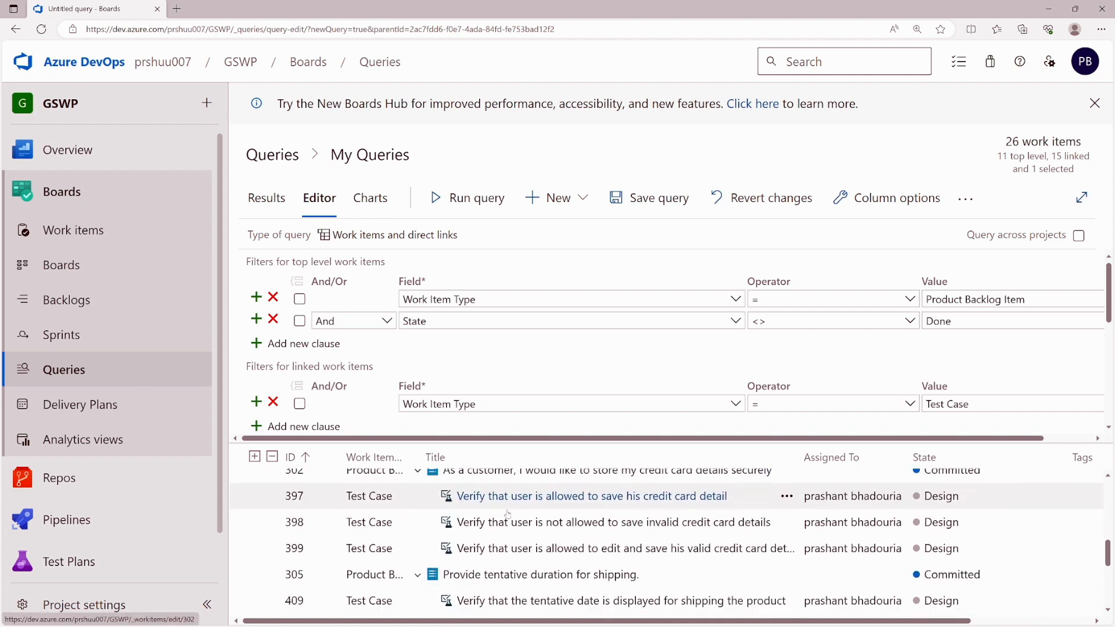
pyautogui.scroll(-2, 528, 387)
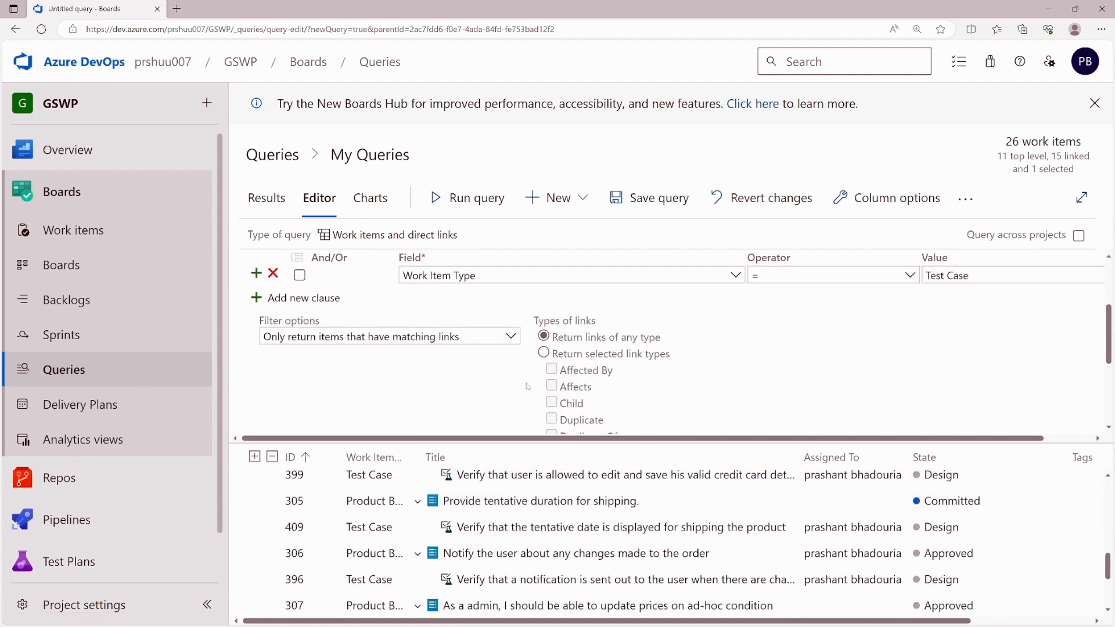
pyautogui.click(510, 329)
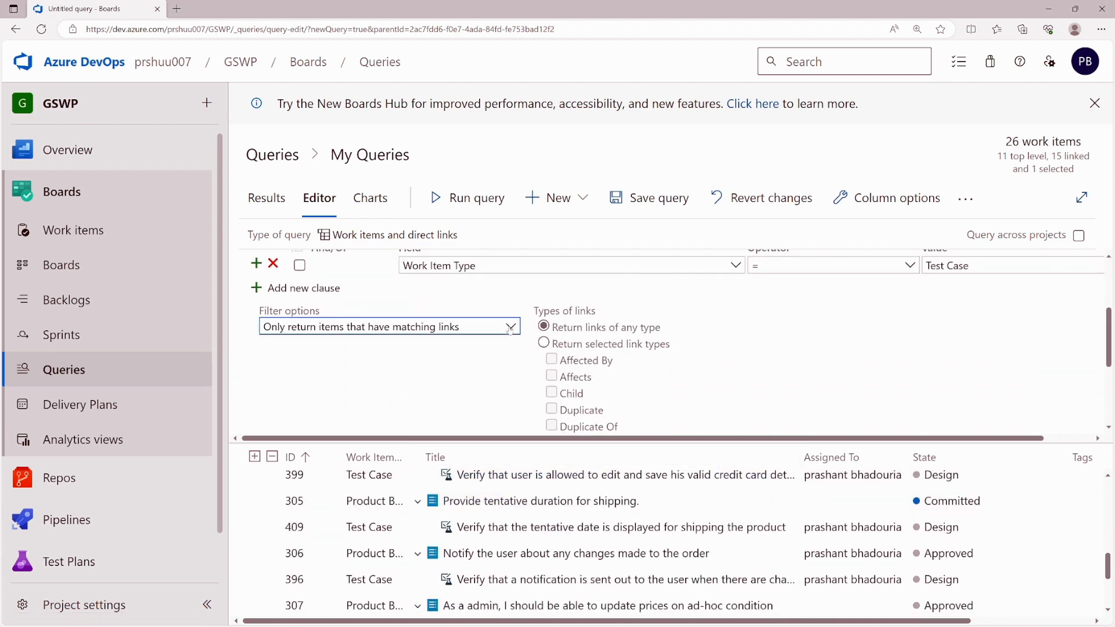
pyautogui.click(511, 329)
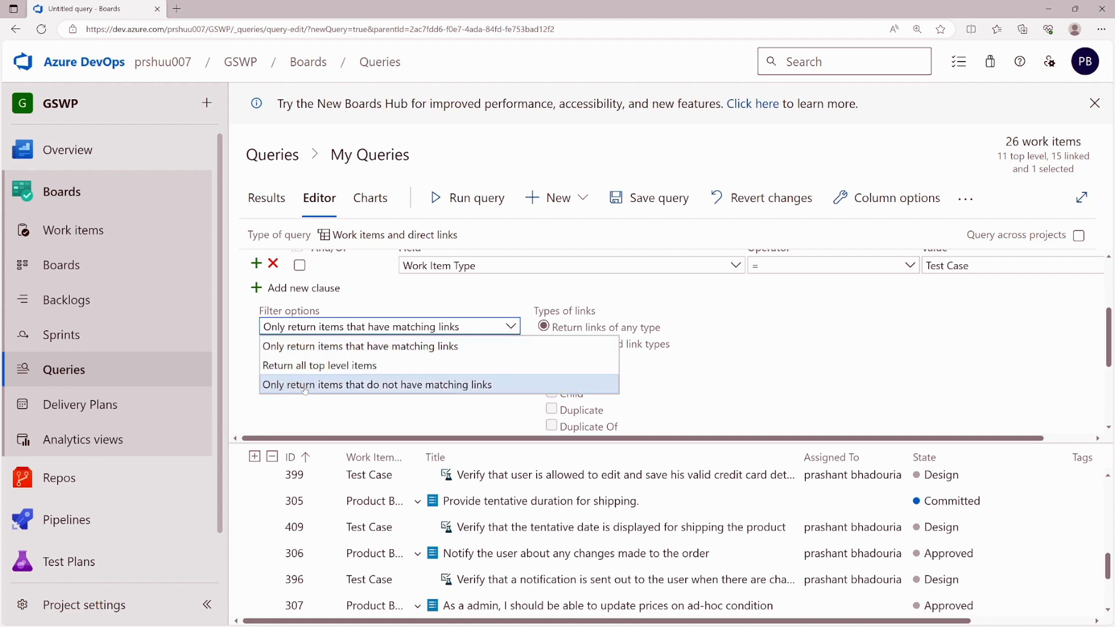
pyautogui.click(373, 384)
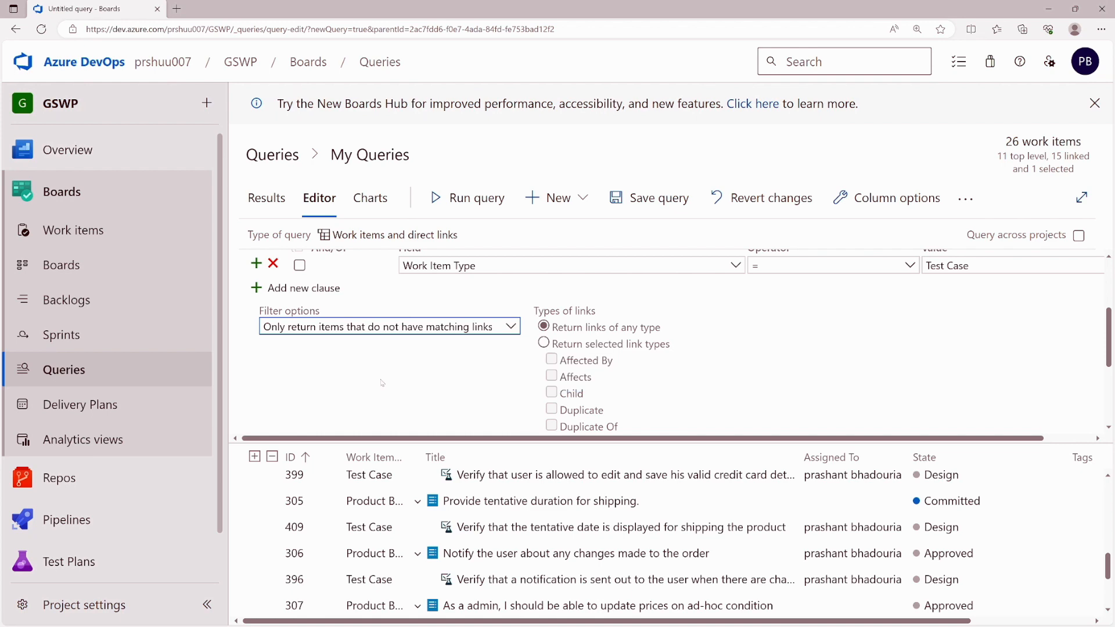
pyautogui.click(459, 198)
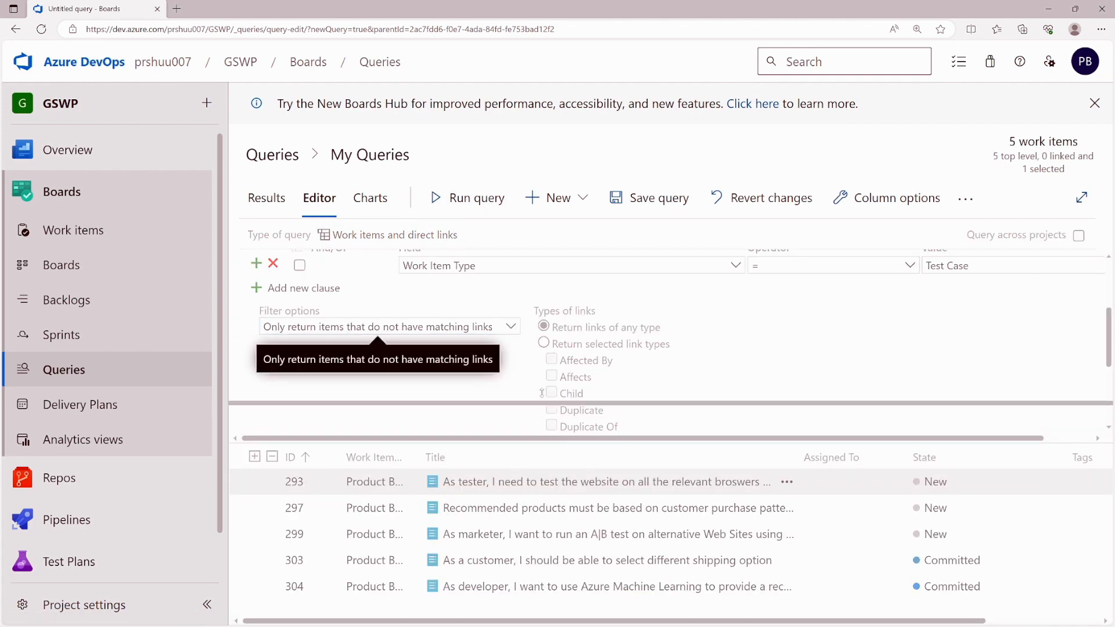
pyautogui.moveTo(553, 439); pyautogui.dragTo(553, 370)
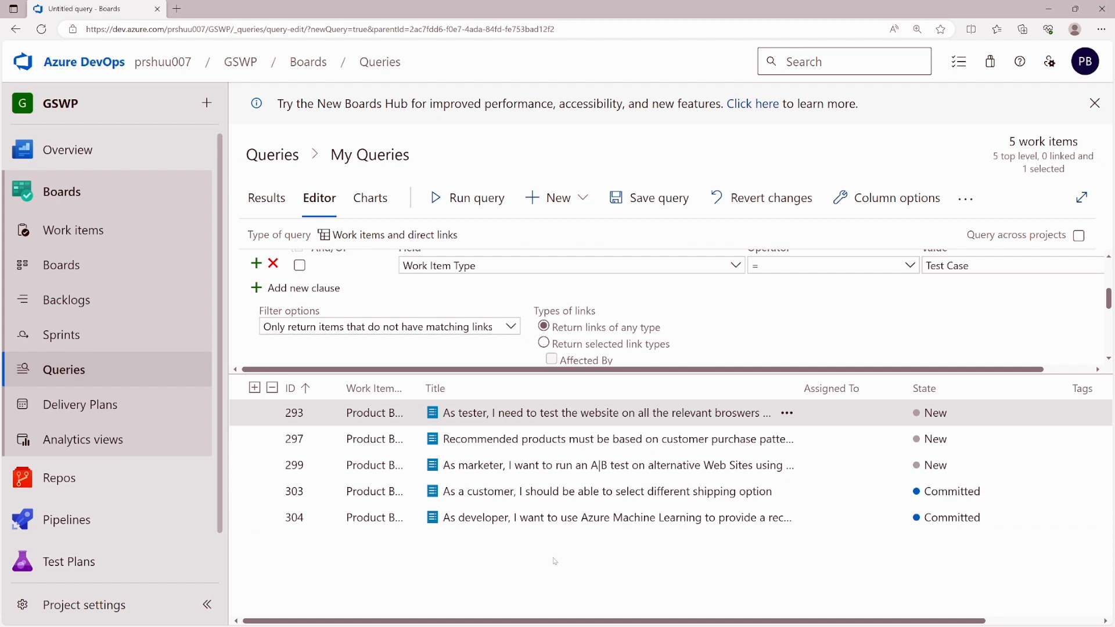
# - Save the query as 'query1' in My Queries and open that folder
pyautogui.click(649, 203)
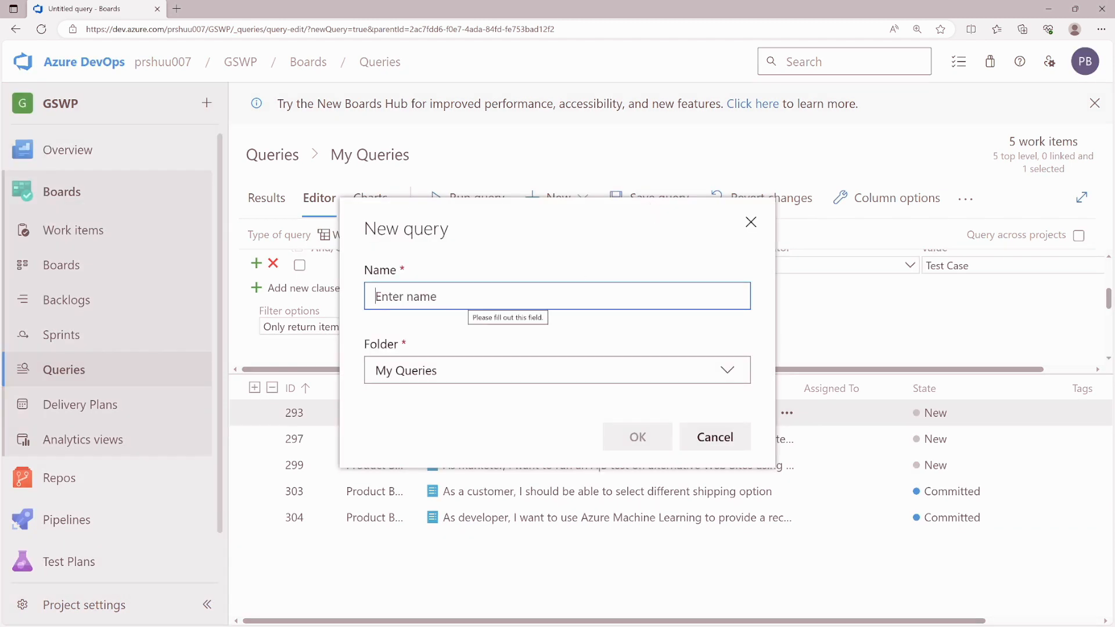
pyautogui.write('query1')
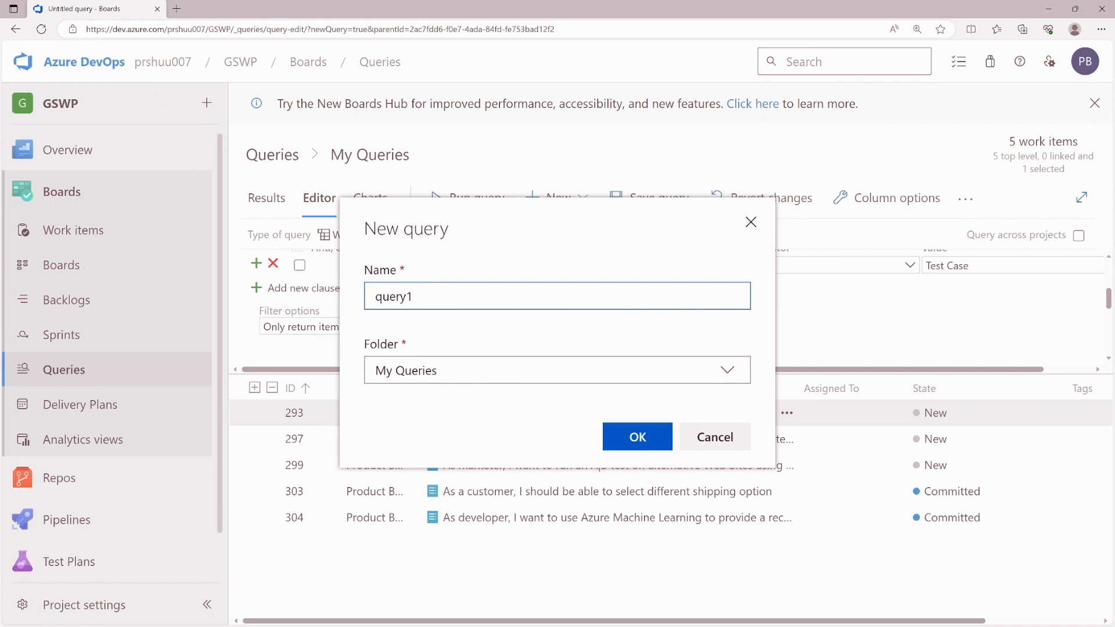
pyautogui.click(611, 436)
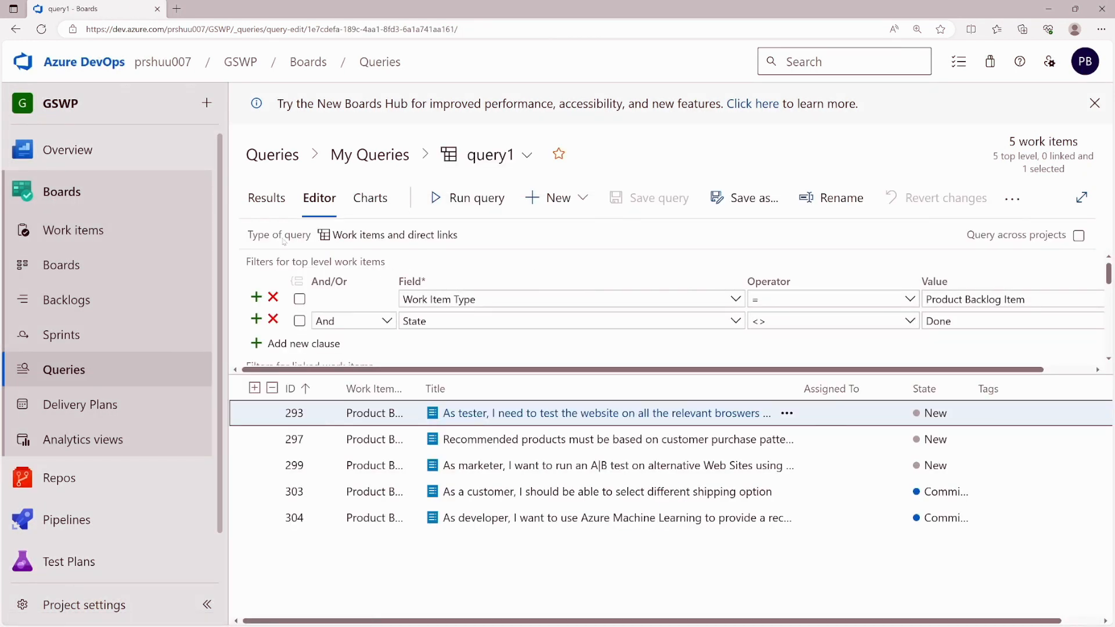
pyautogui.click(383, 155)
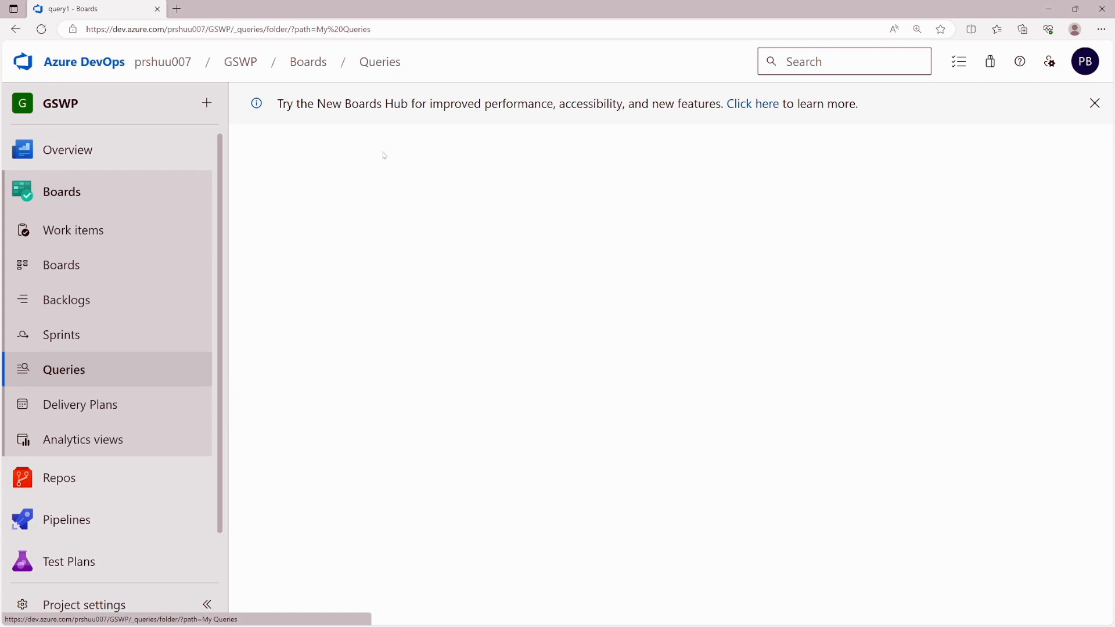
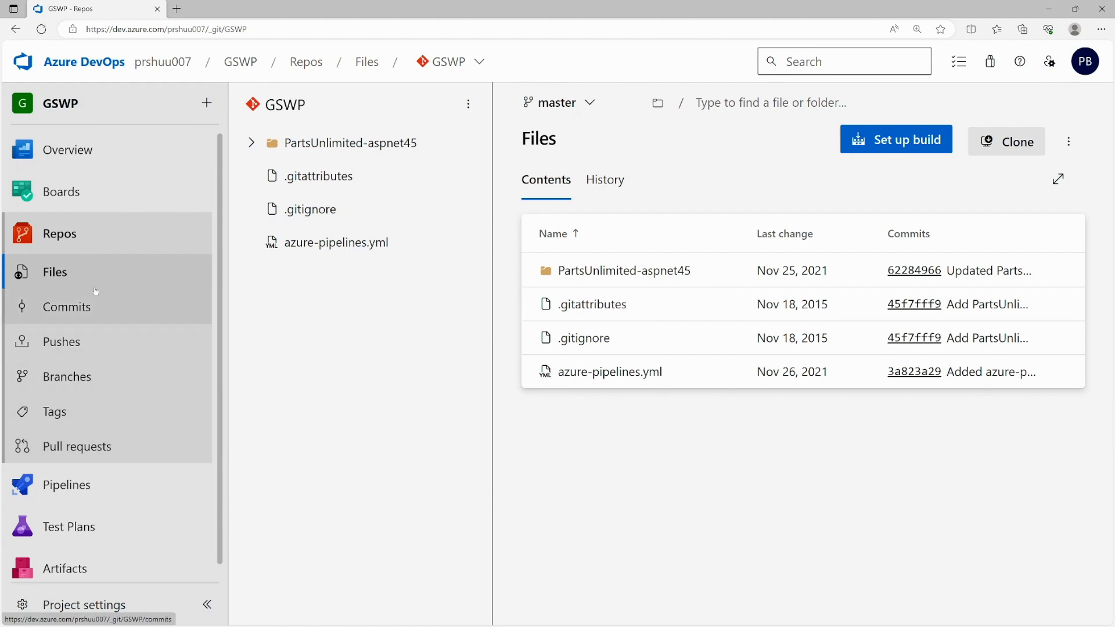
# - Reload the GSWP repository's Files page on the master branch
pyautogui.click(82, 277)
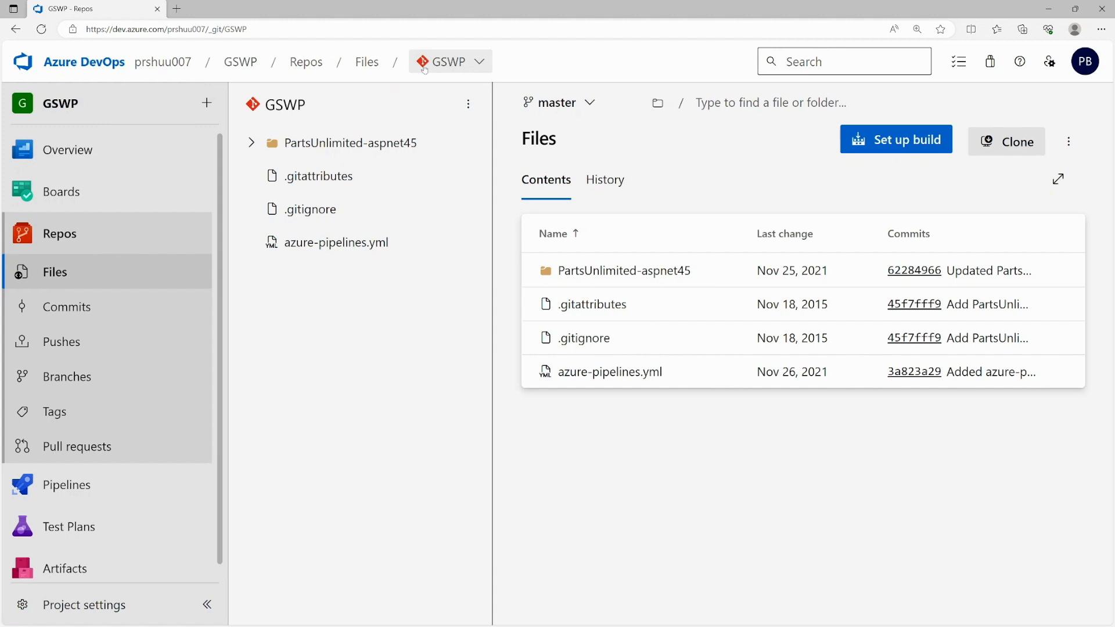
# - Start a new Git repository and name it mydemoRepo
pyautogui.click(481, 61)
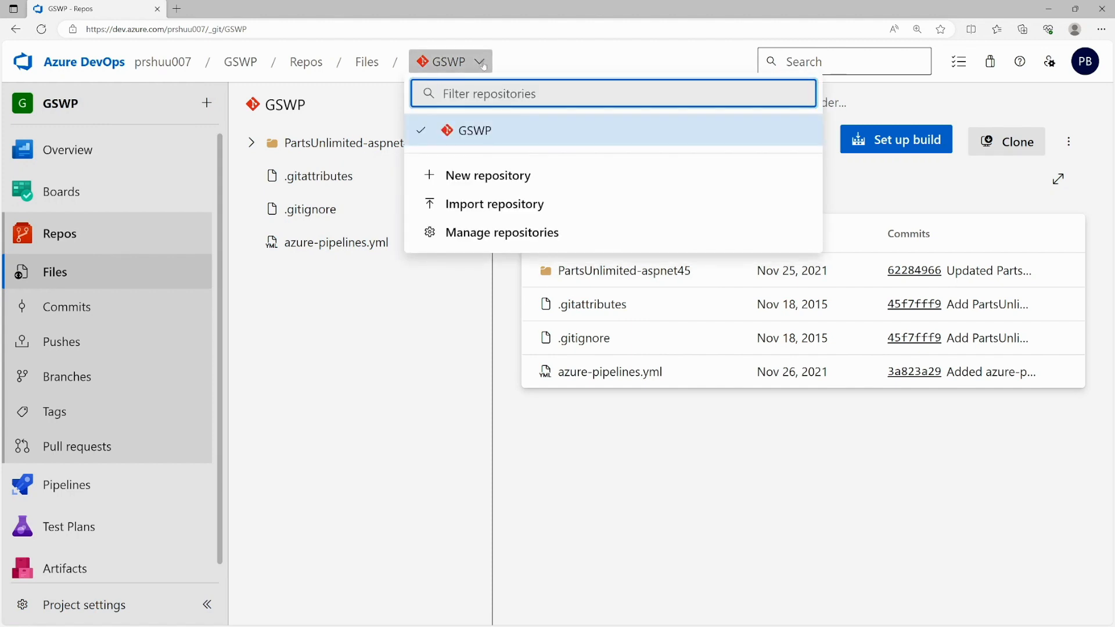
pyautogui.click(462, 178)
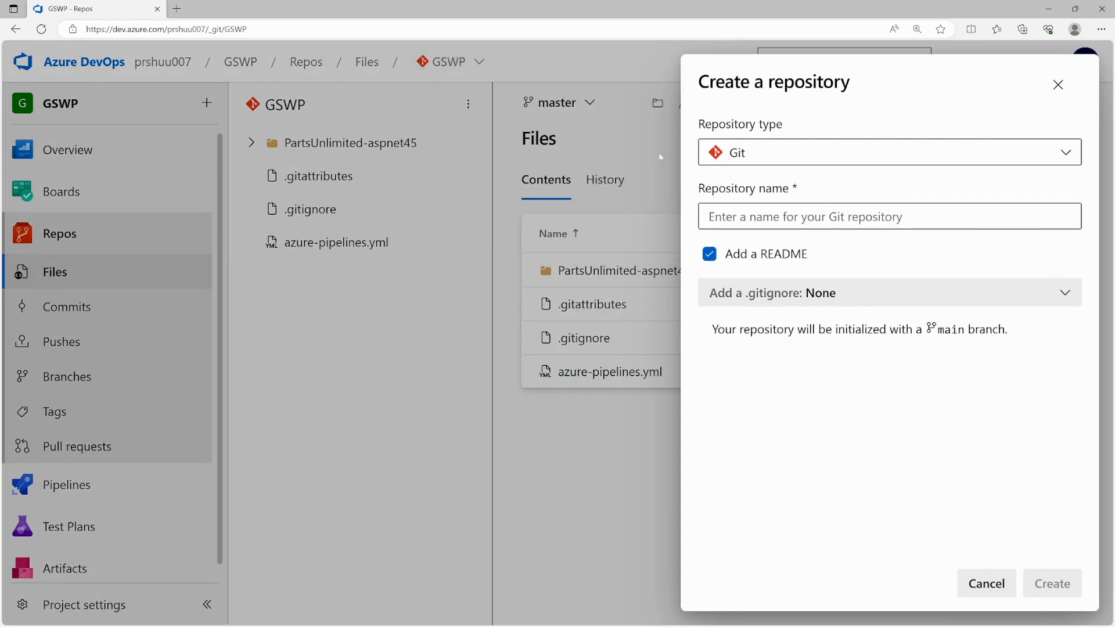
pyautogui.click(743, 154)
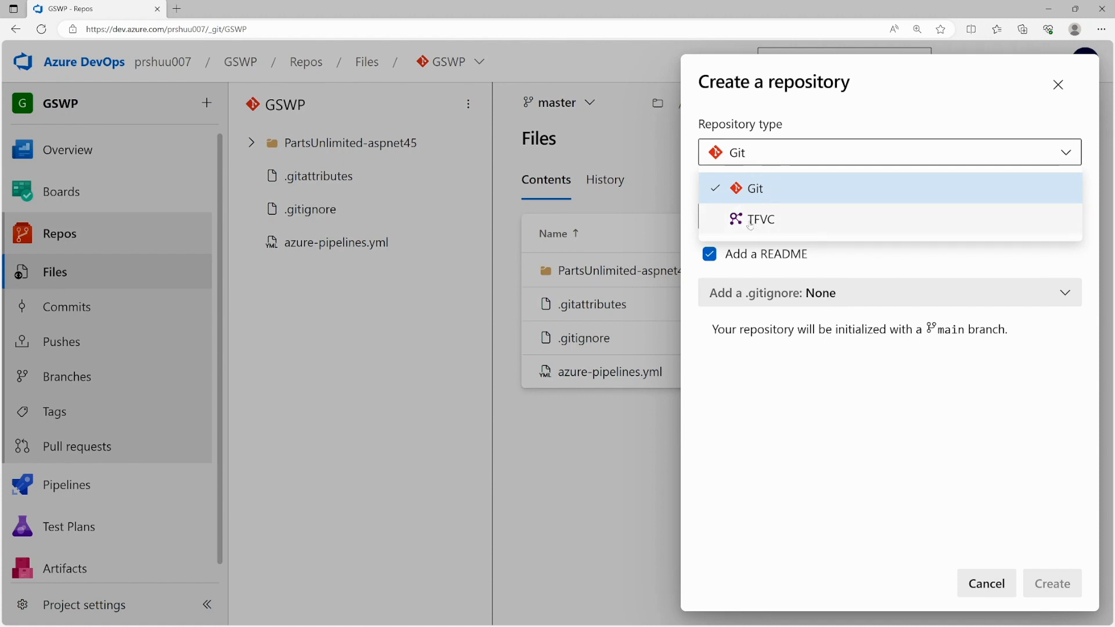
pyautogui.click(795, 376)
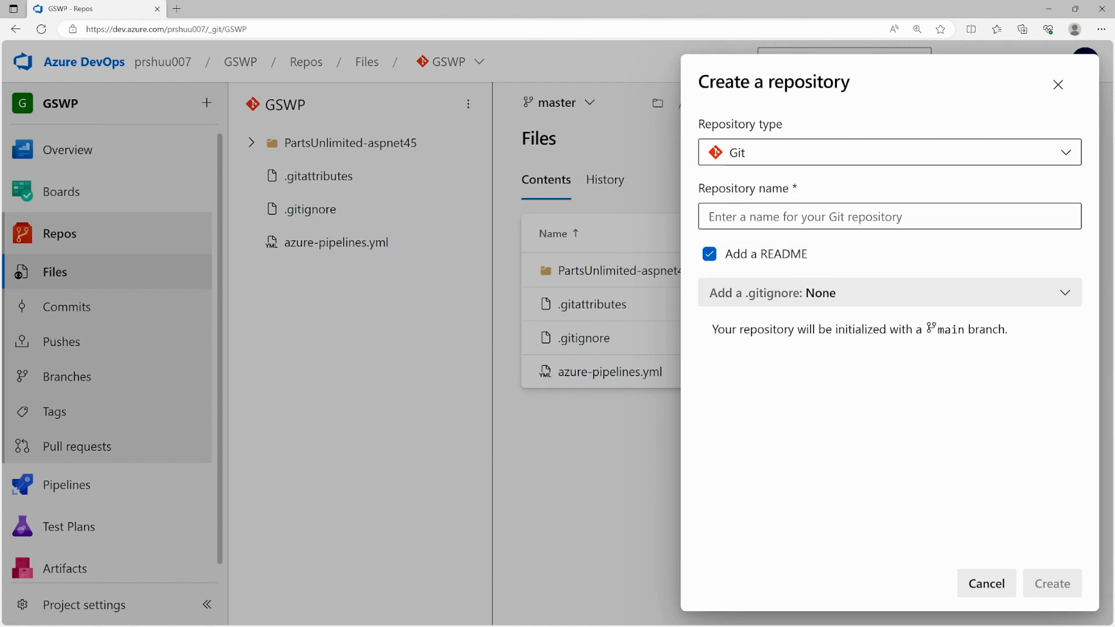
pyautogui.click(888, 217)
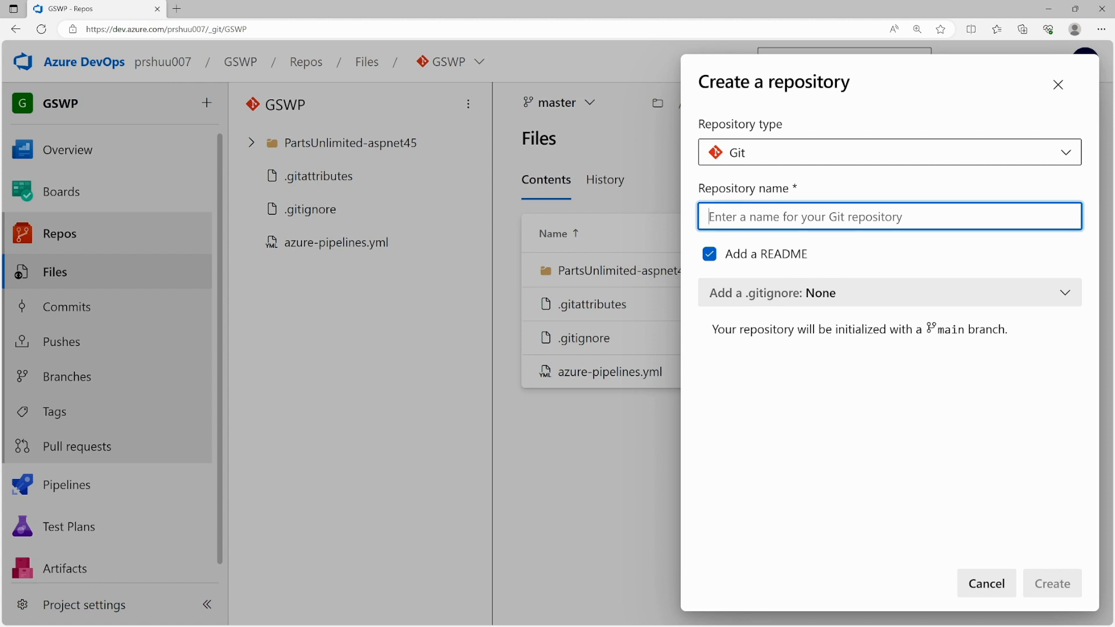
pyautogui.write('mudemoRepo')
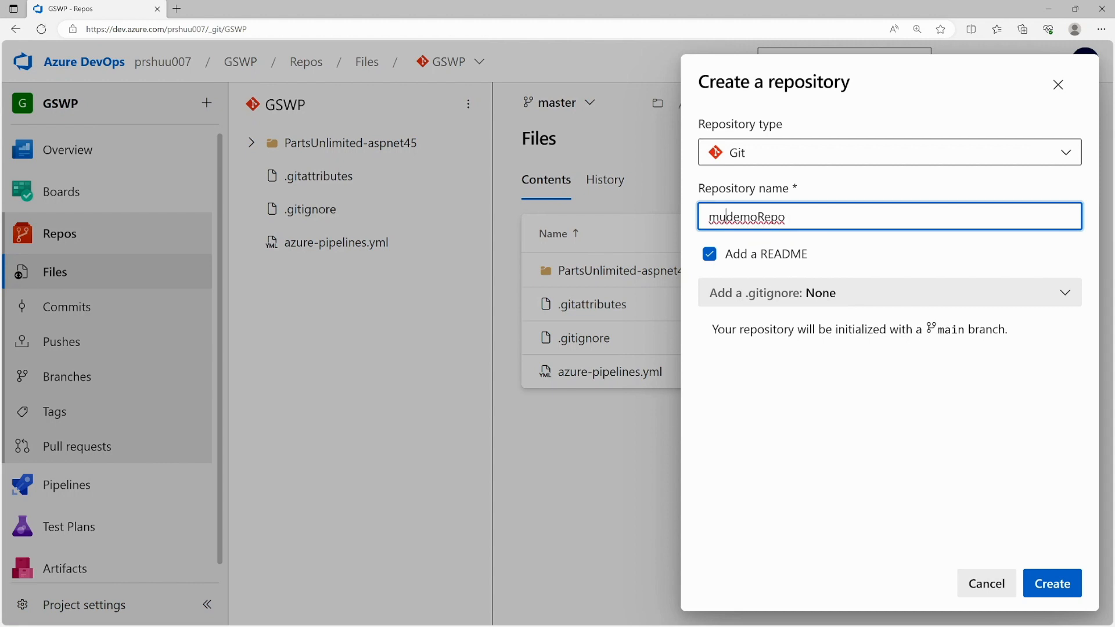
pyautogui.press('BackSpace')
pyautogui.write('y')
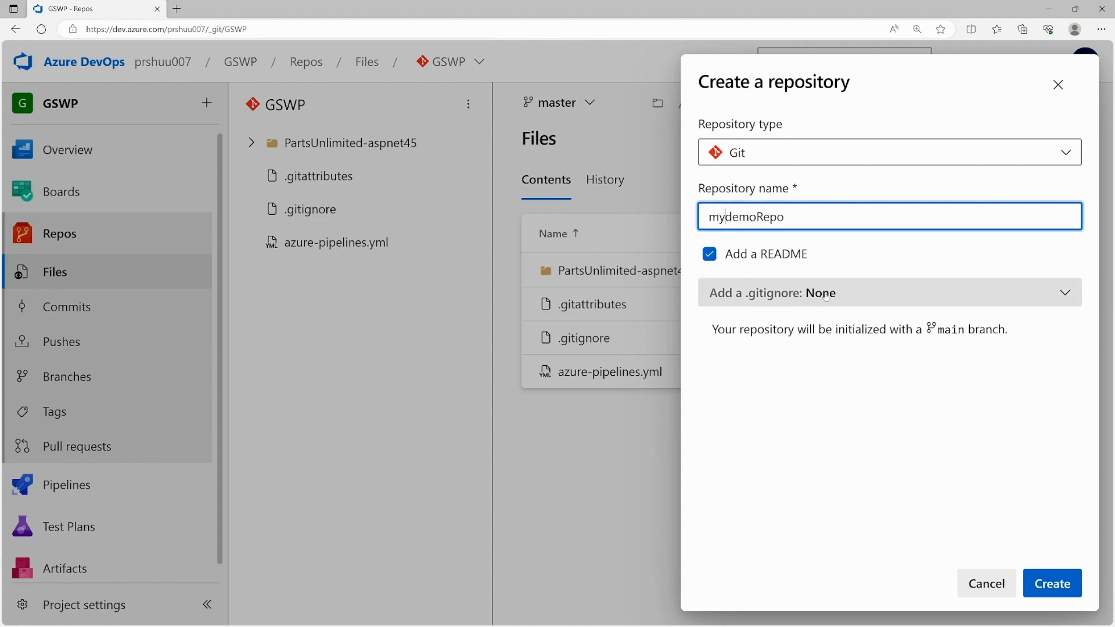
# - Choose the Terraform .gitignore template and create the repository
pyautogui.click(843, 295)
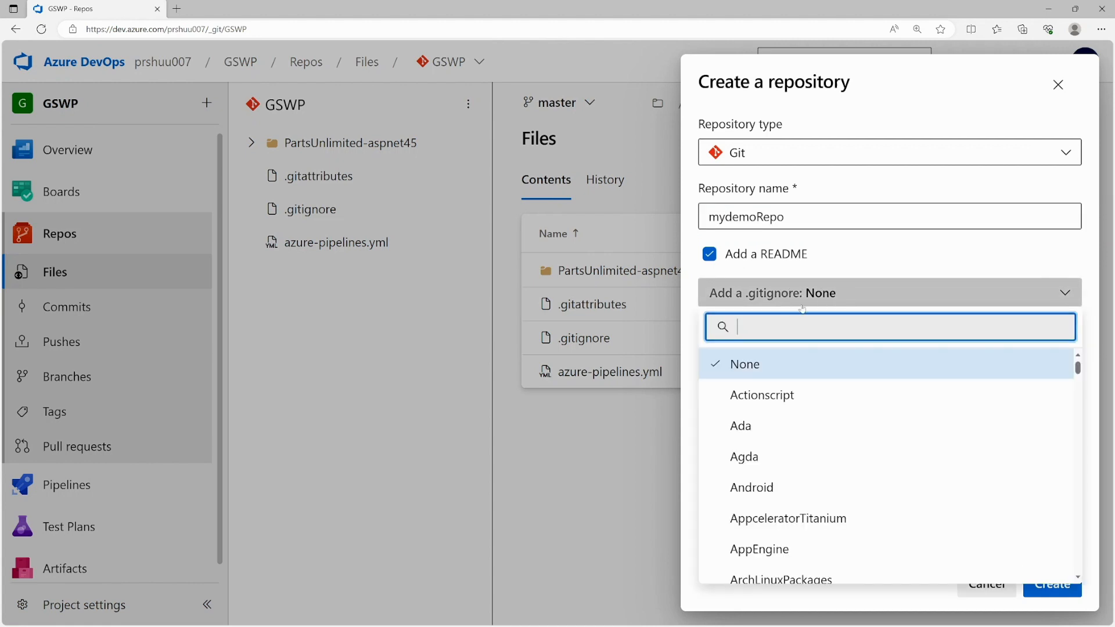
pyautogui.scroll(-5, 783, 373)
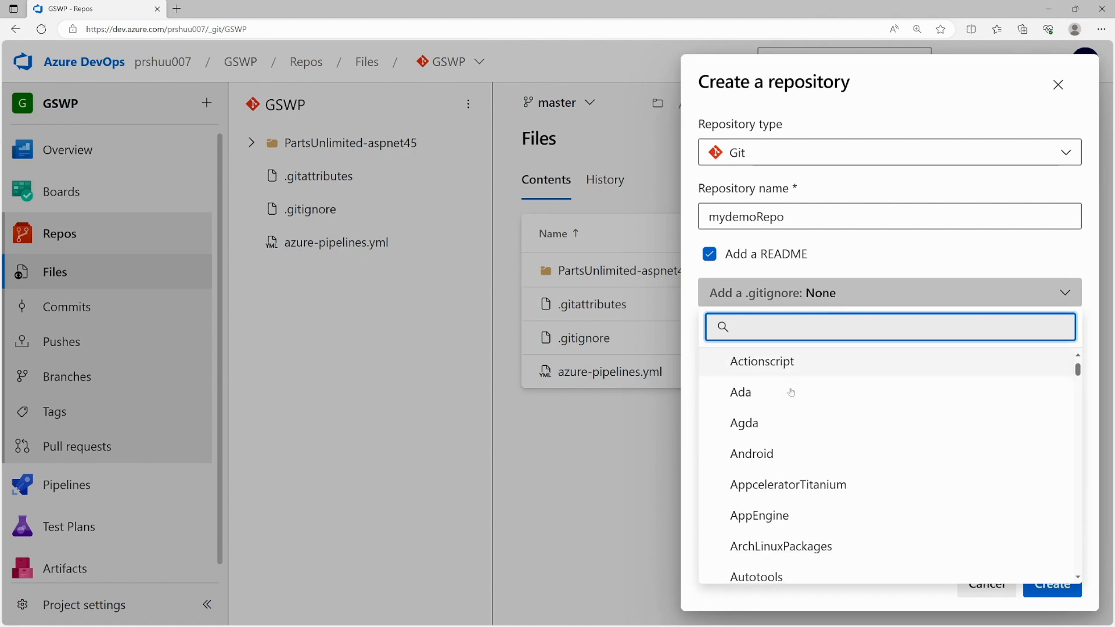
pyautogui.scroll(-20, 789, 392)
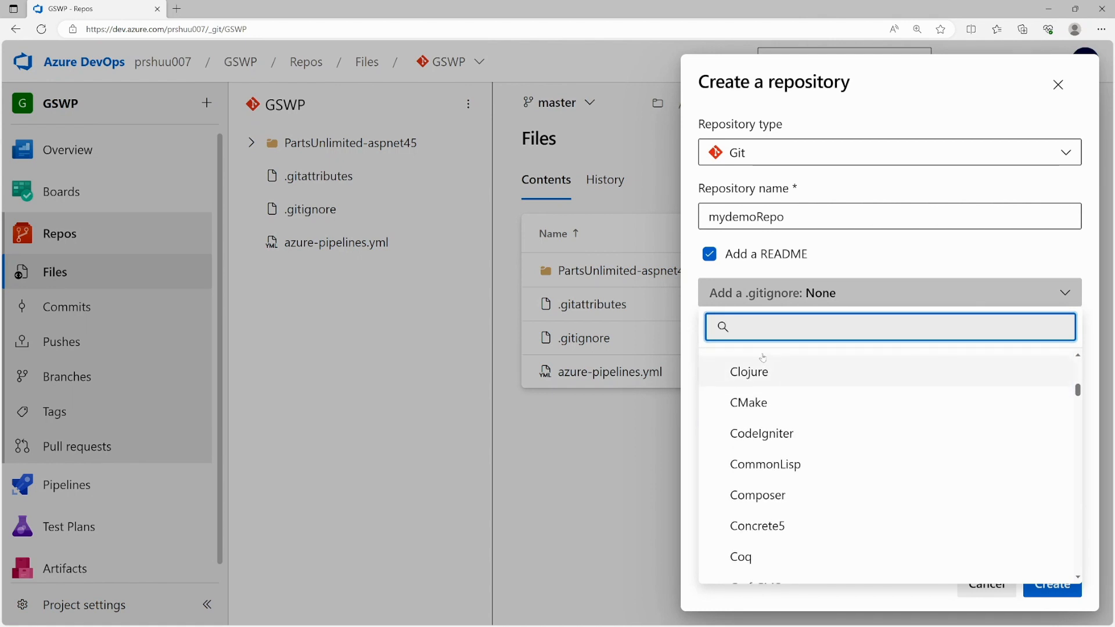
pyautogui.scroll(-3, 842, 472)
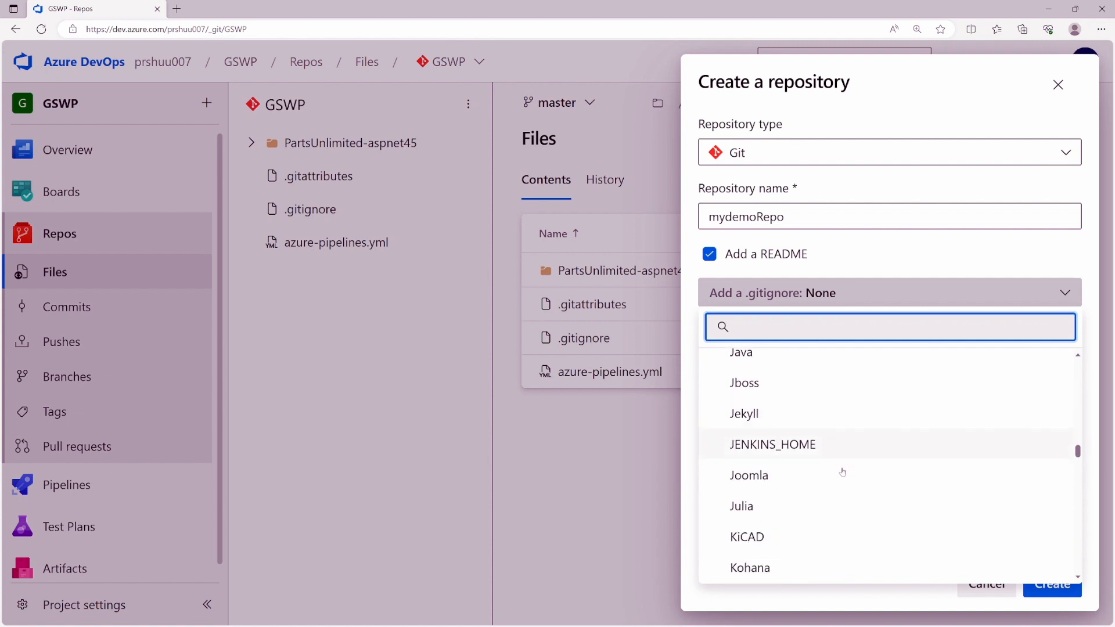
pyautogui.scroll(-6, 774, 497)
pyautogui.scroll(-20, 776, 499)
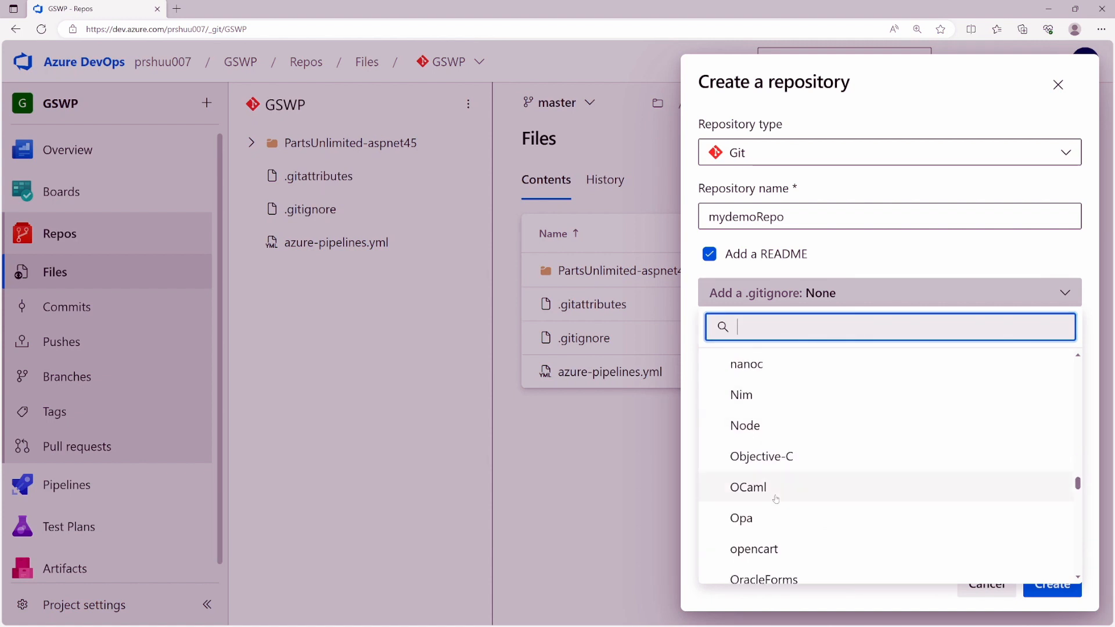
pyautogui.write('terr')
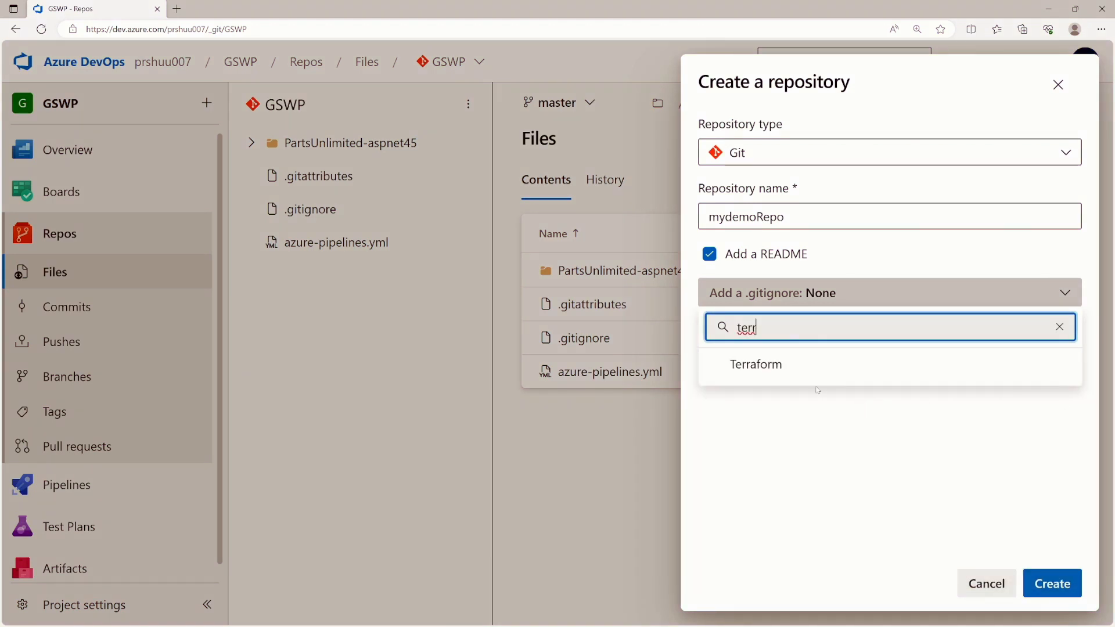
pyautogui.click(781, 371)
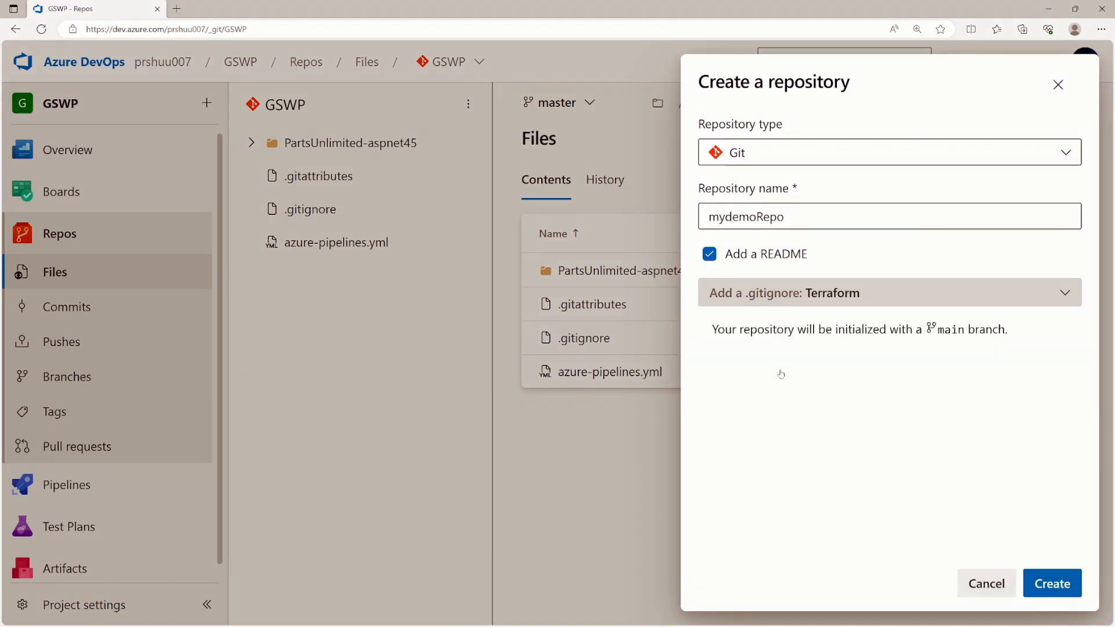
pyautogui.click(1032, 581)
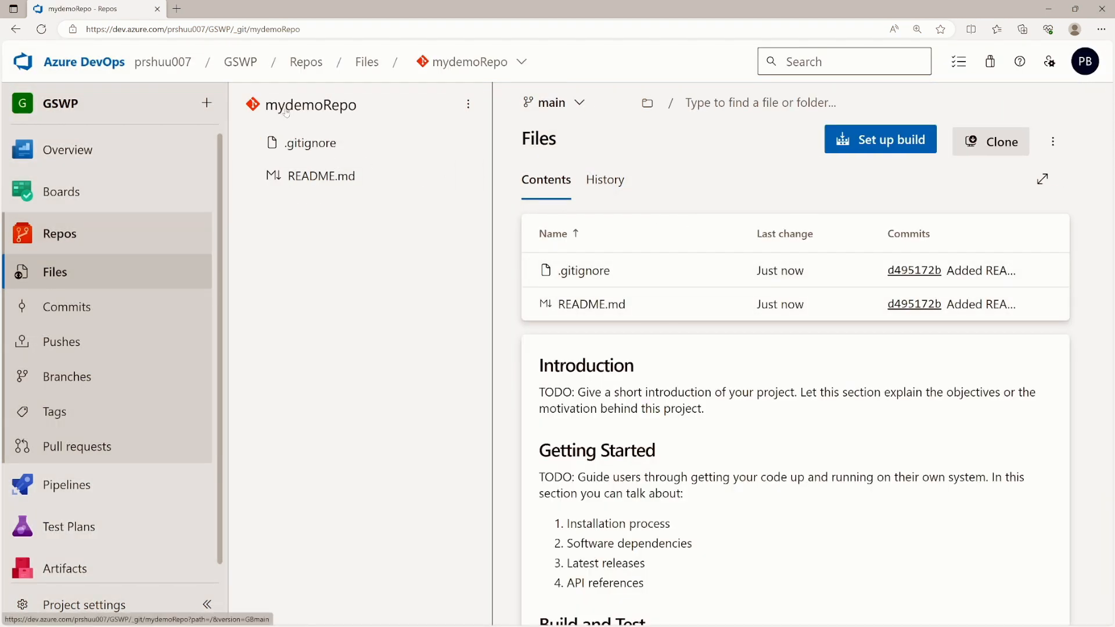
# - Review the tfstate patterns in mydemoRepo's .gitignore file
pyautogui.click(314, 144)
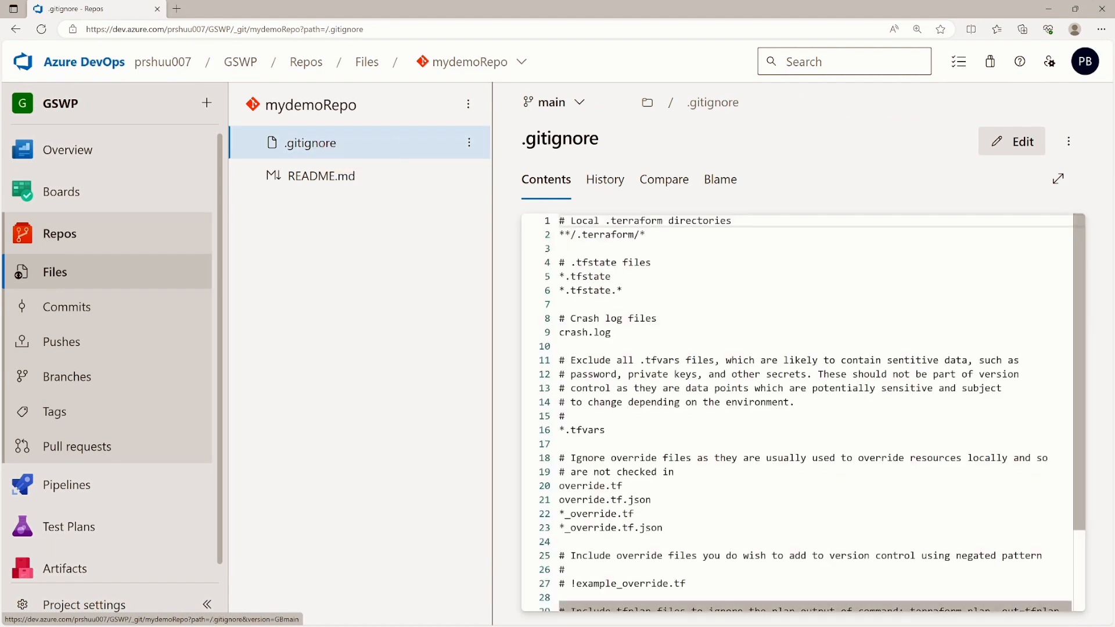
pyautogui.moveTo(623, 291); pyautogui.dragTo(565, 277)
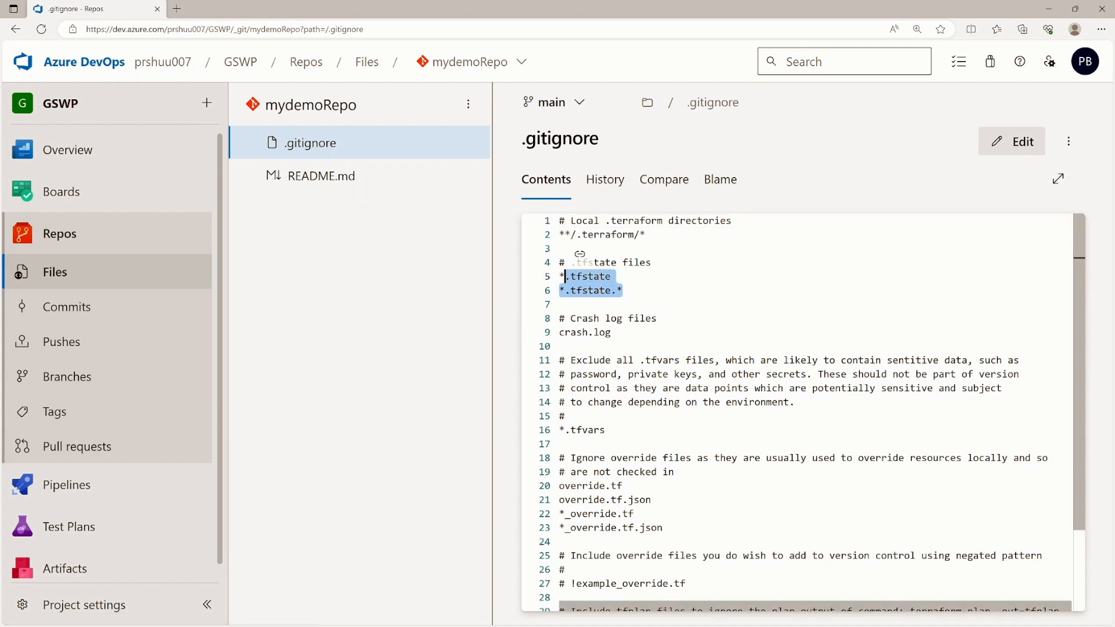
pyautogui.scroll(-2, 579, 253)
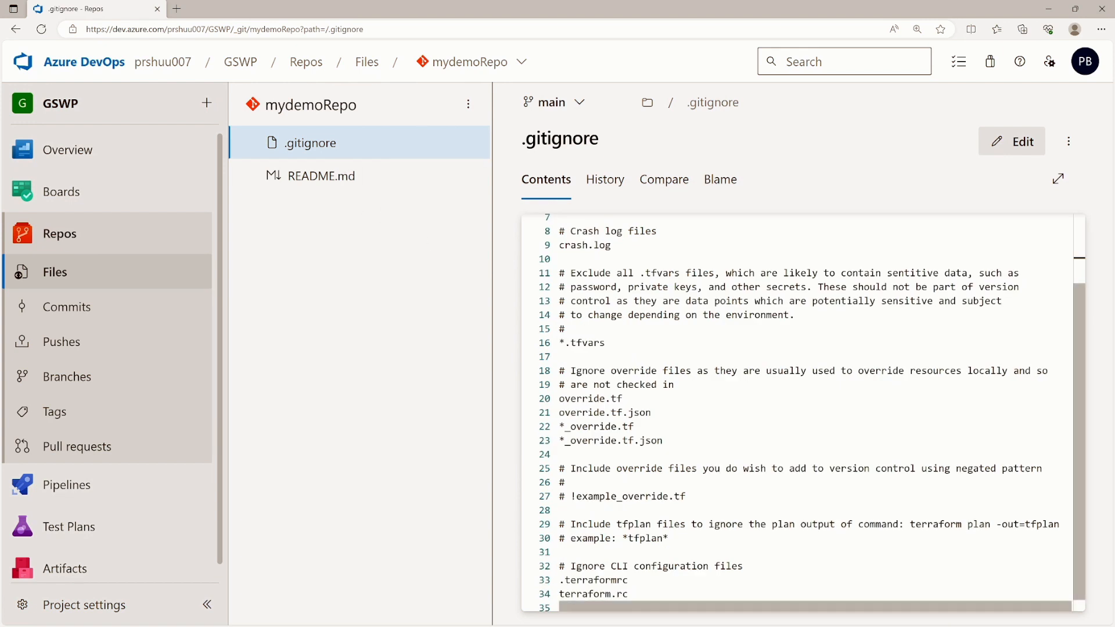
pyautogui.scroll(-1, 811, 412)
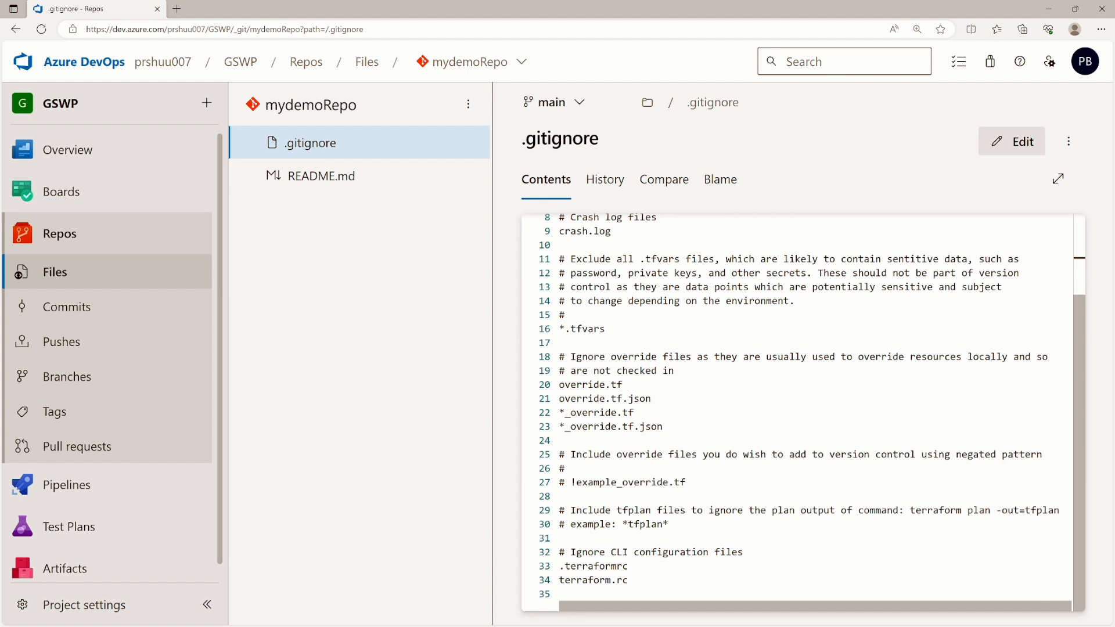
pyautogui.scroll(3, 867, 244)
# - Check mydemoRepo's clone details, then open README.md
pyautogui.click(1070, 141)
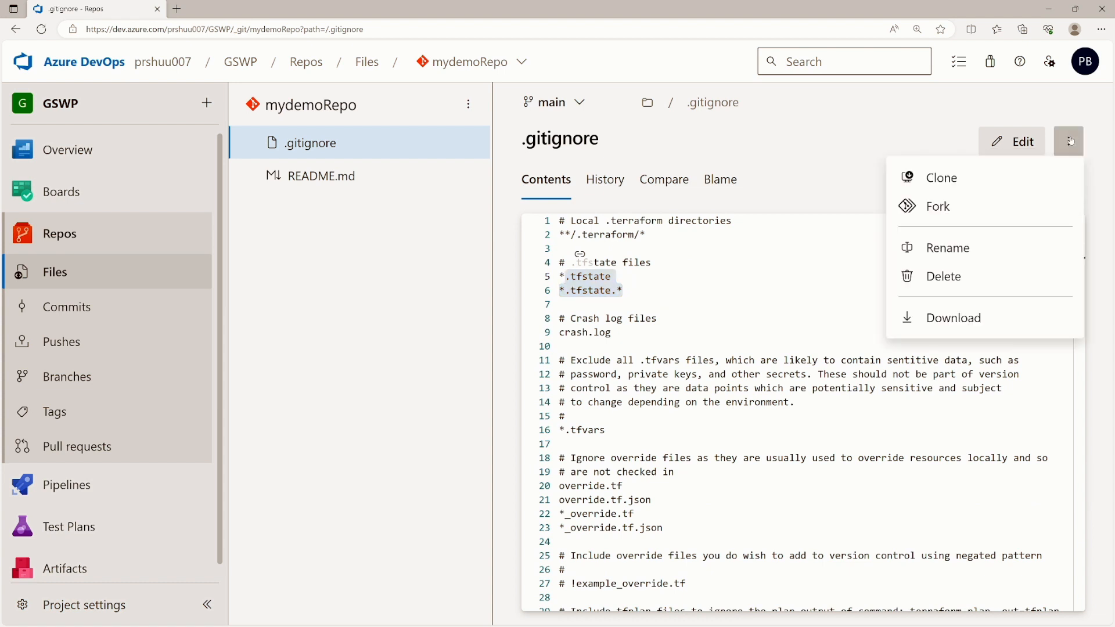
pyautogui.click(957, 177)
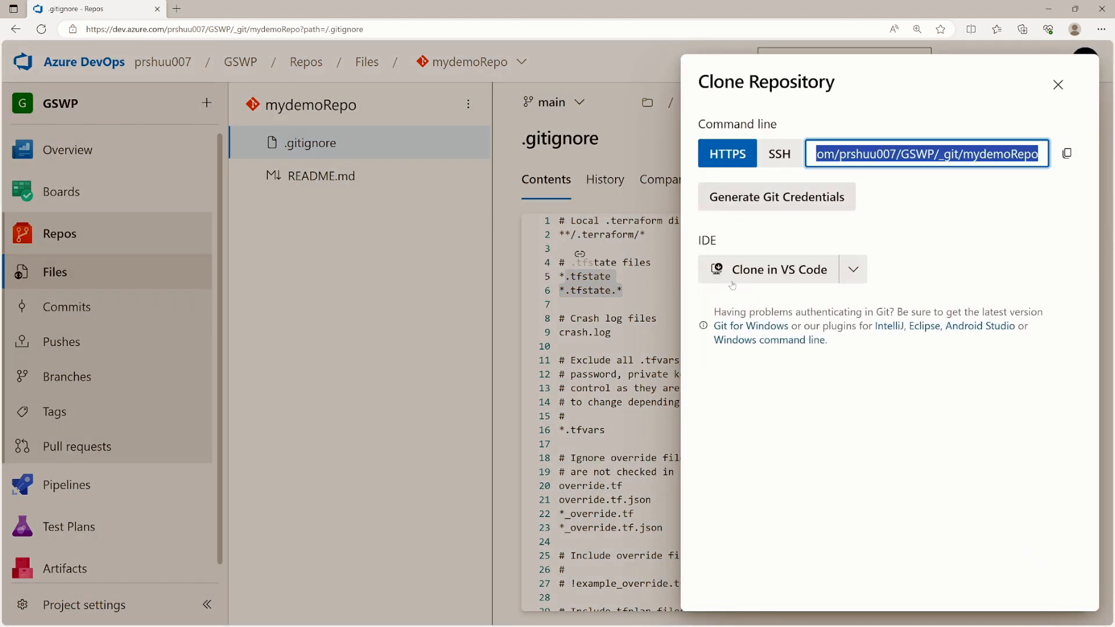
pyautogui.click(1058, 85)
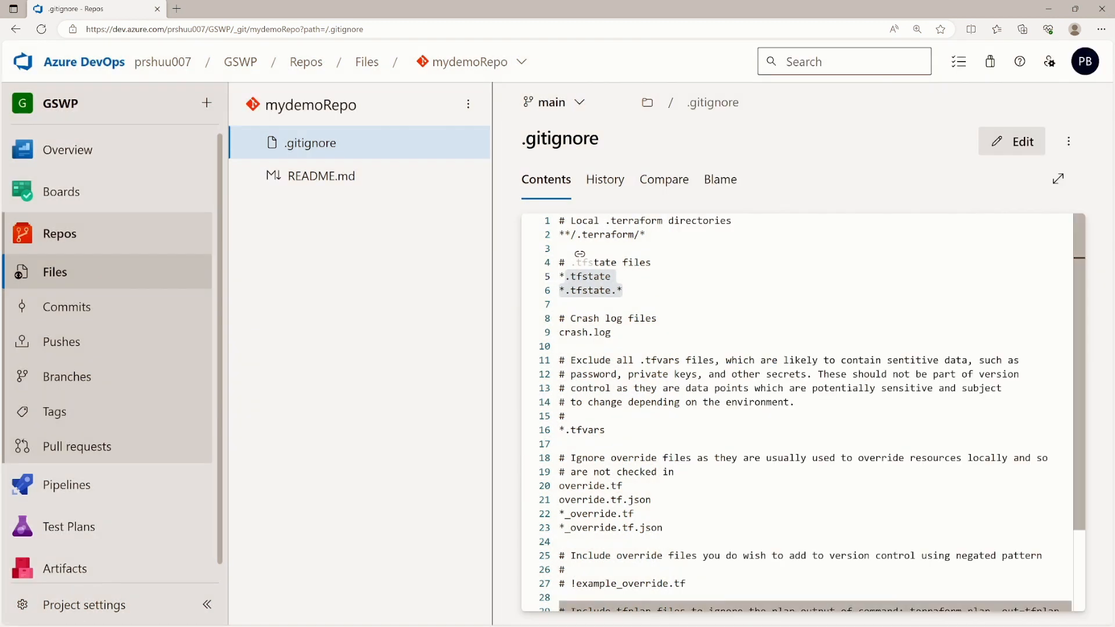
pyautogui.scroll(-3, 580, 254)
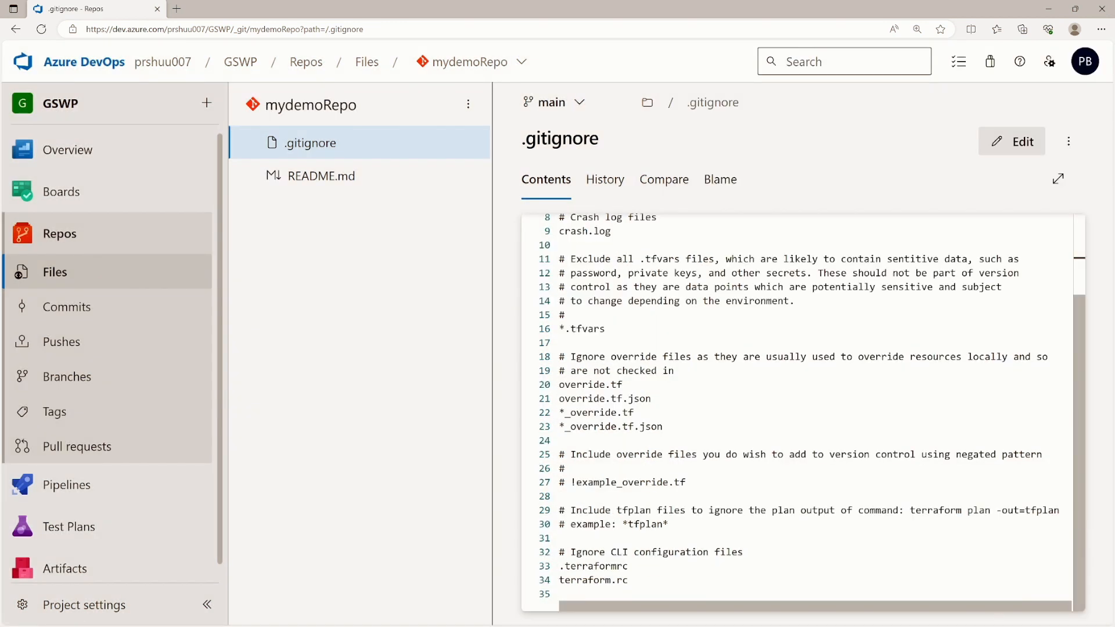
pyautogui.scroll(3, 580, 254)
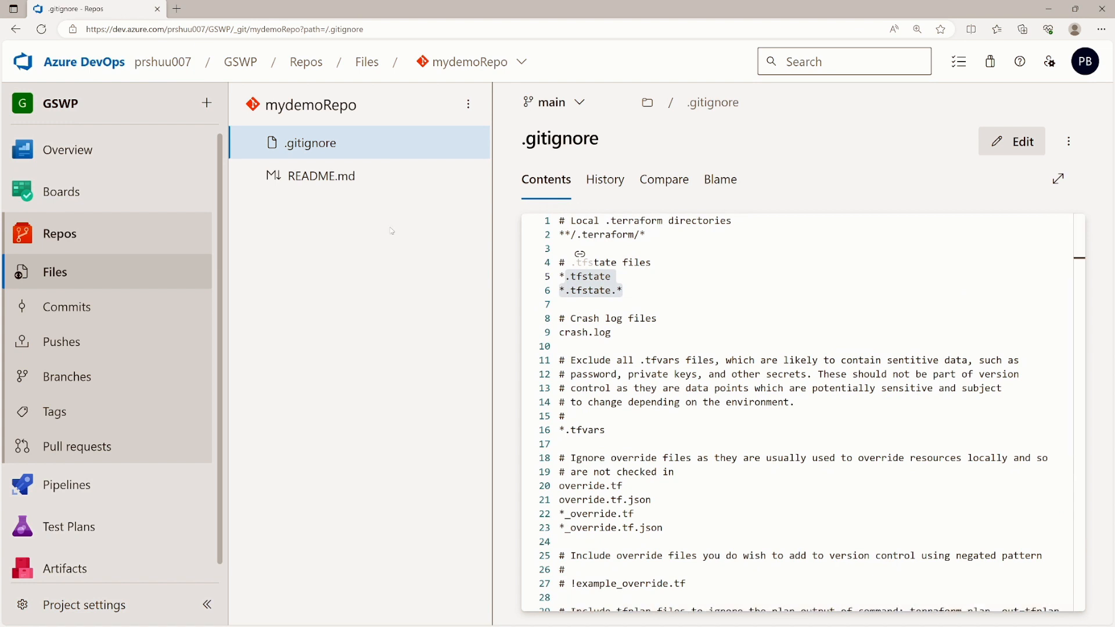
pyautogui.click(298, 177)
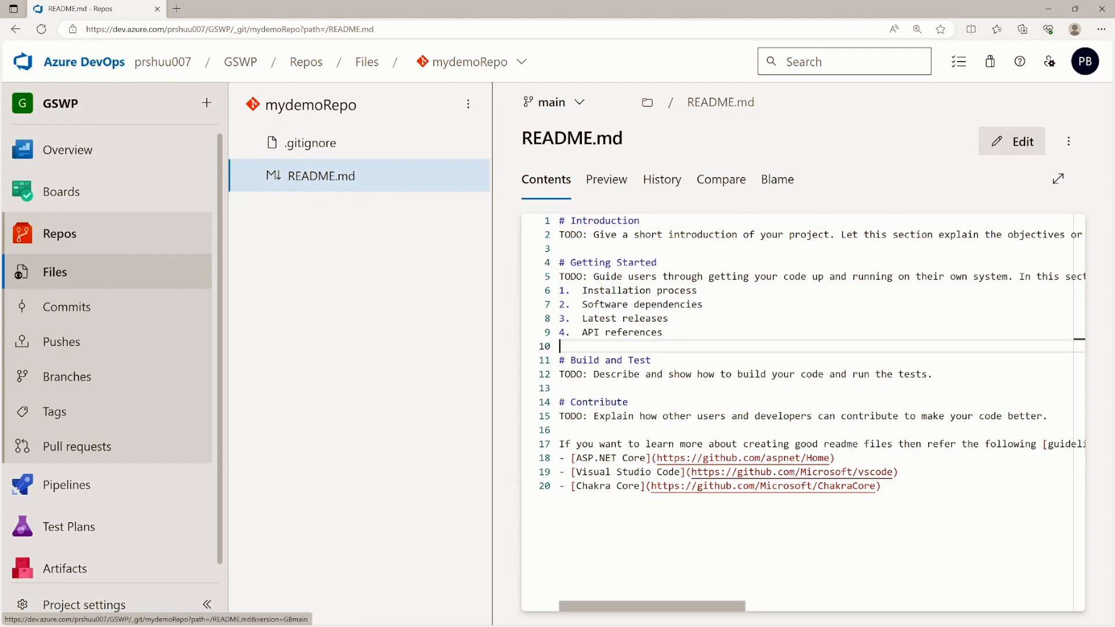
# - Switch the commit history from mydemoRepo to GSWP and scroll back to 'Merged PR 35: code correction'
pyautogui.click(561, 346)
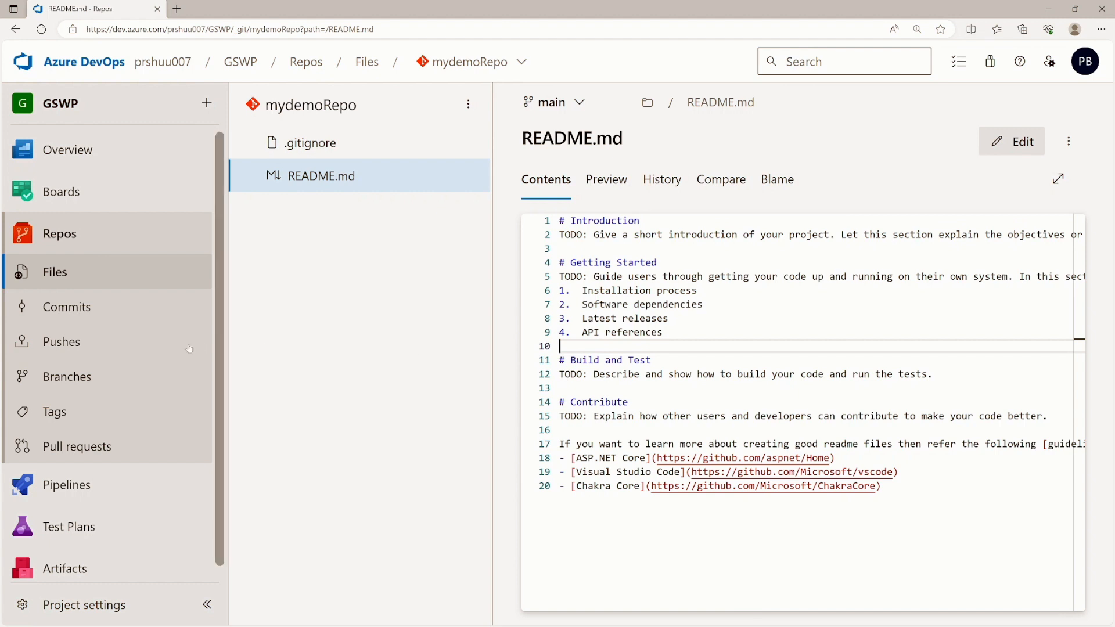
pyautogui.click(75, 308)
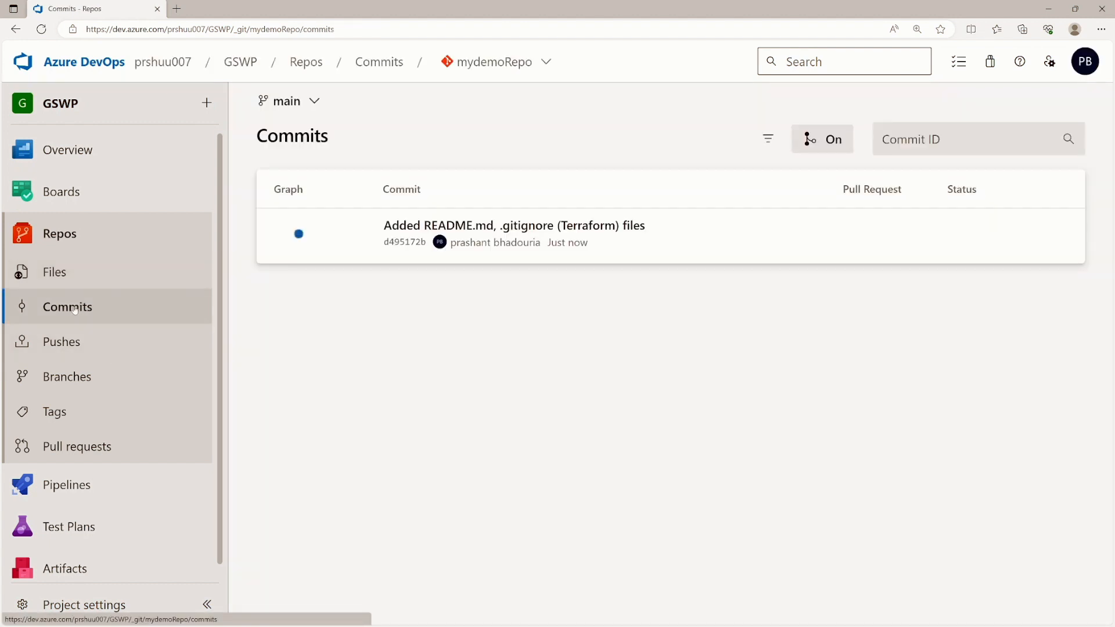
pyautogui.click(551, 61)
pyautogui.click(503, 129)
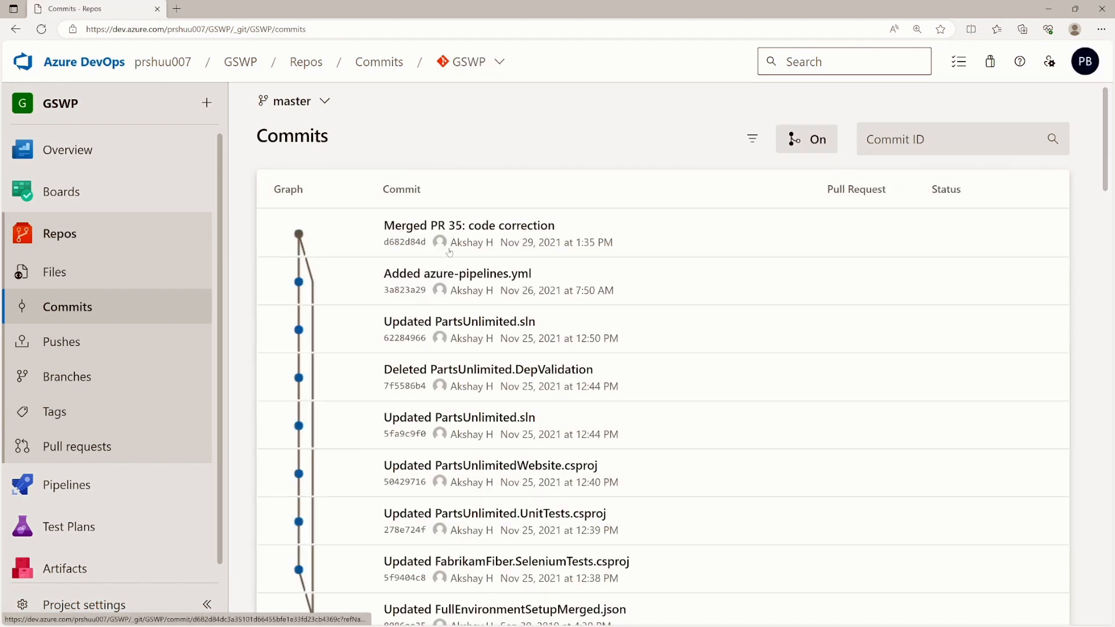
pyautogui.scroll(-5, 425, 270)
pyautogui.scroll(-10, 425, 270)
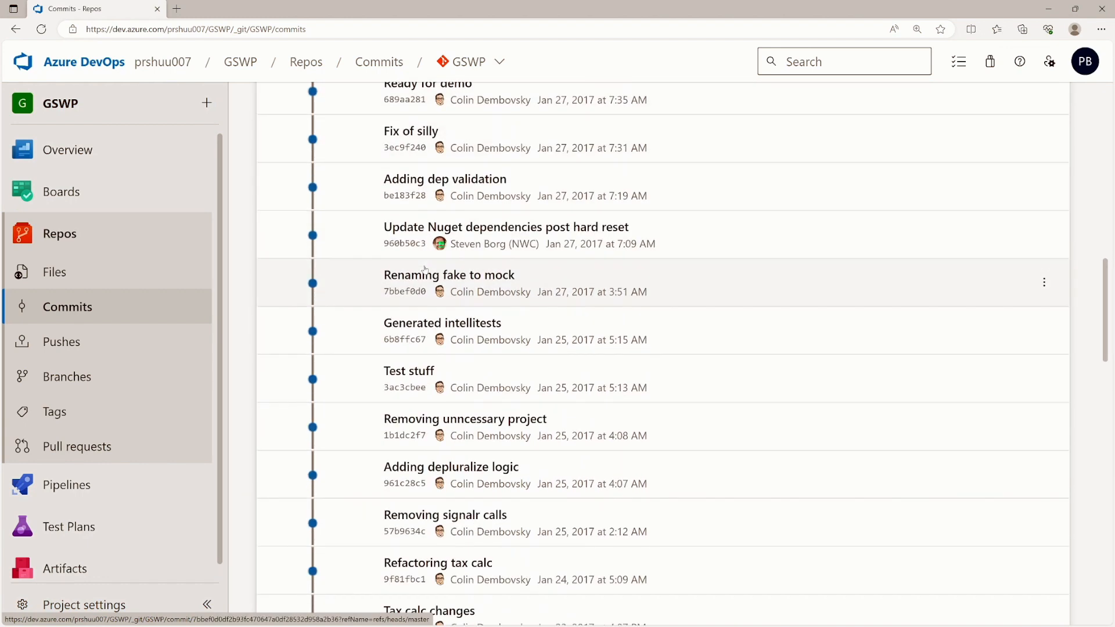
pyautogui.scroll(7, 425, 270)
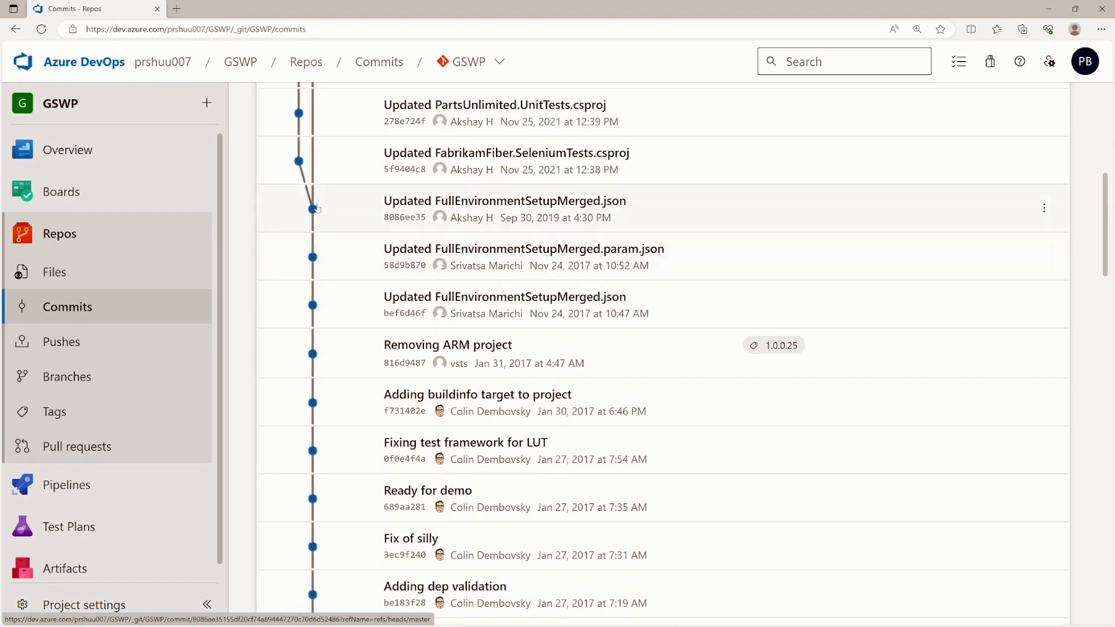
pyautogui.scroll(1, 347, 210)
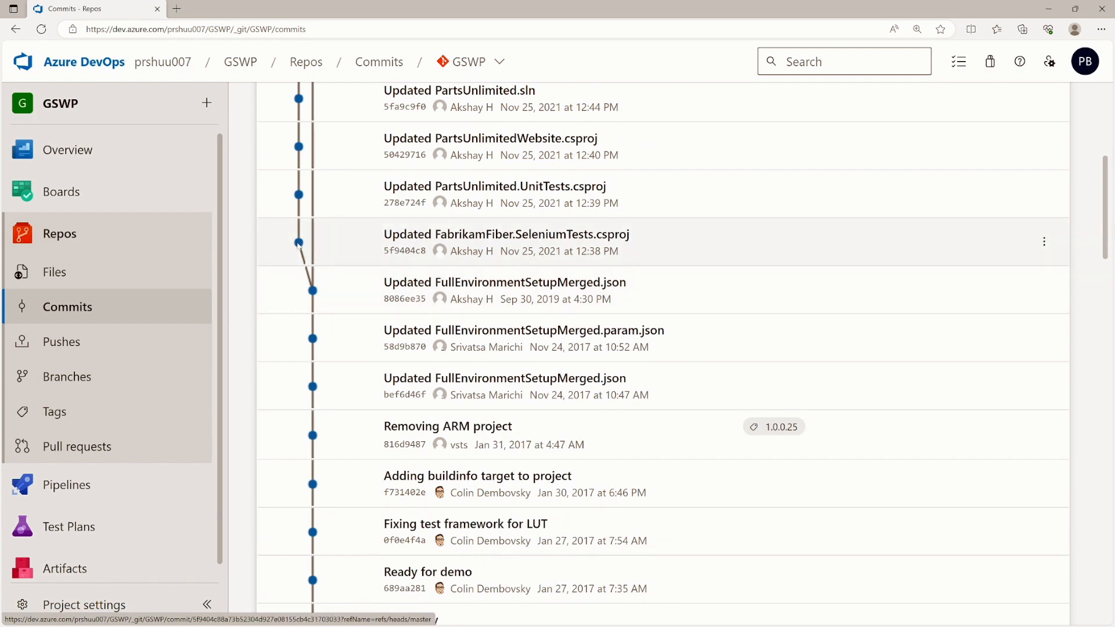
pyautogui.scroll(5, 298, 221)
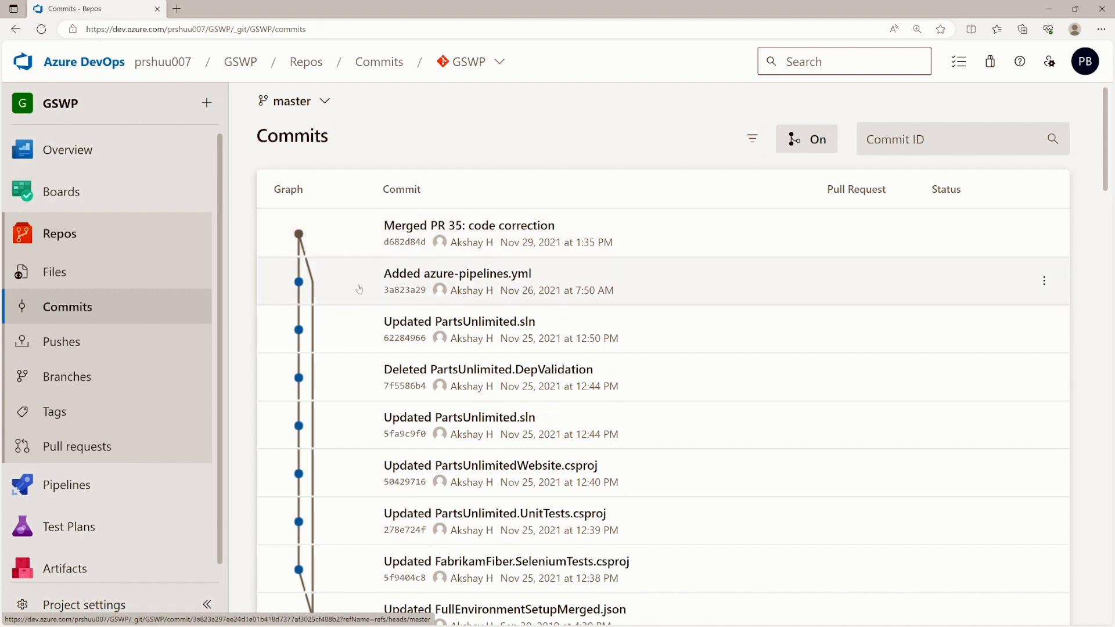
# - Open the Merged PR 35 commit and scroll through its changed files
pyautogui.click(643, 223)
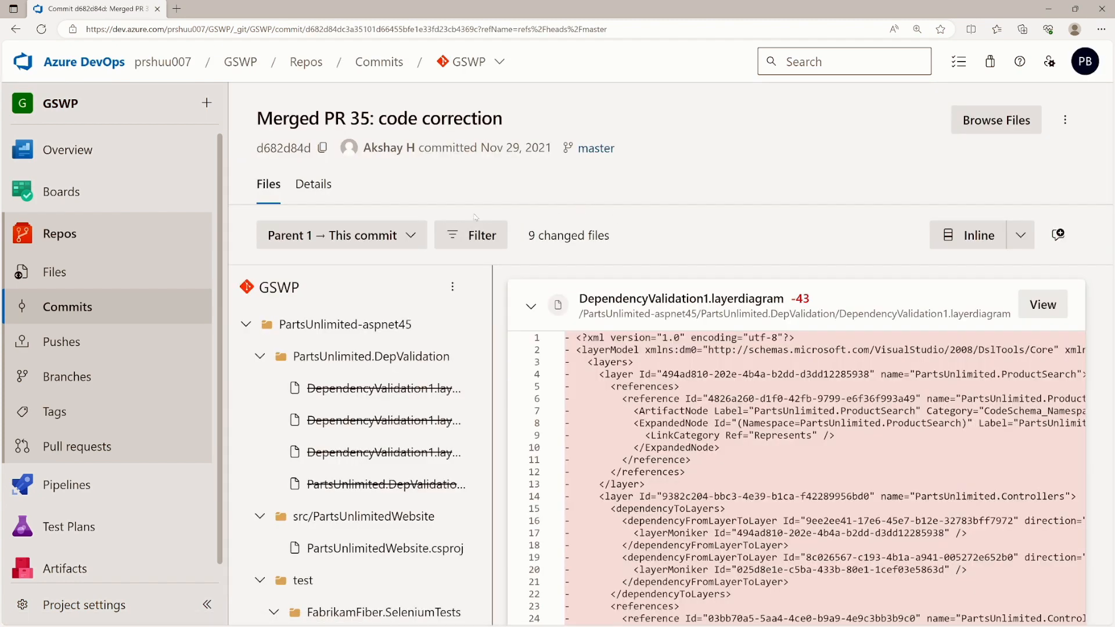
pyautogui.scroll(-1, 465, 371)
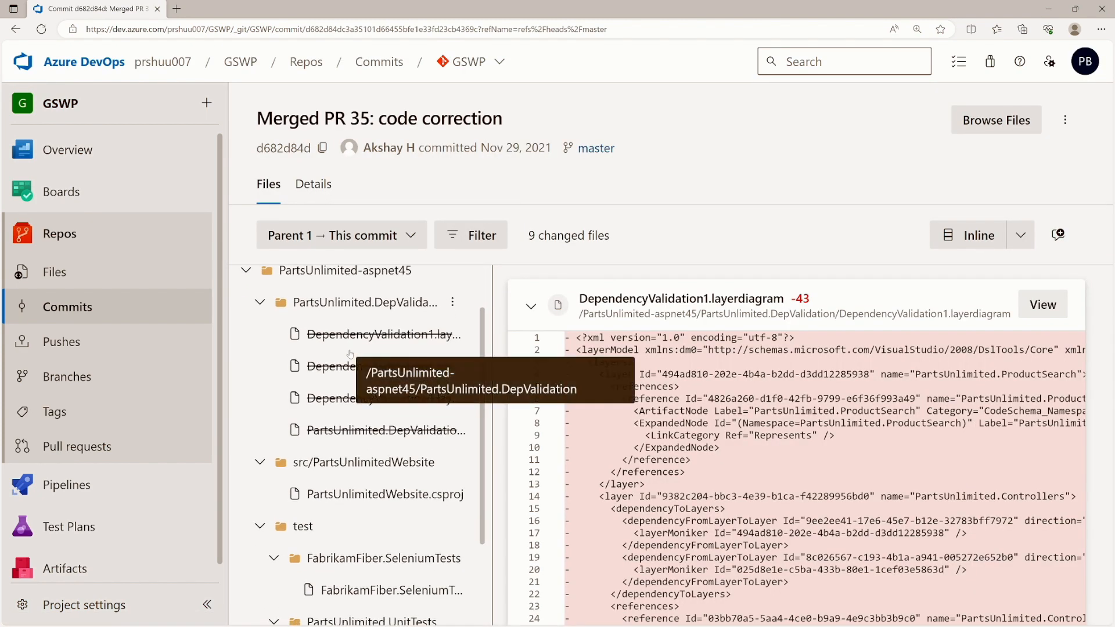
pyautogui.scroll(-5, 573, 393)
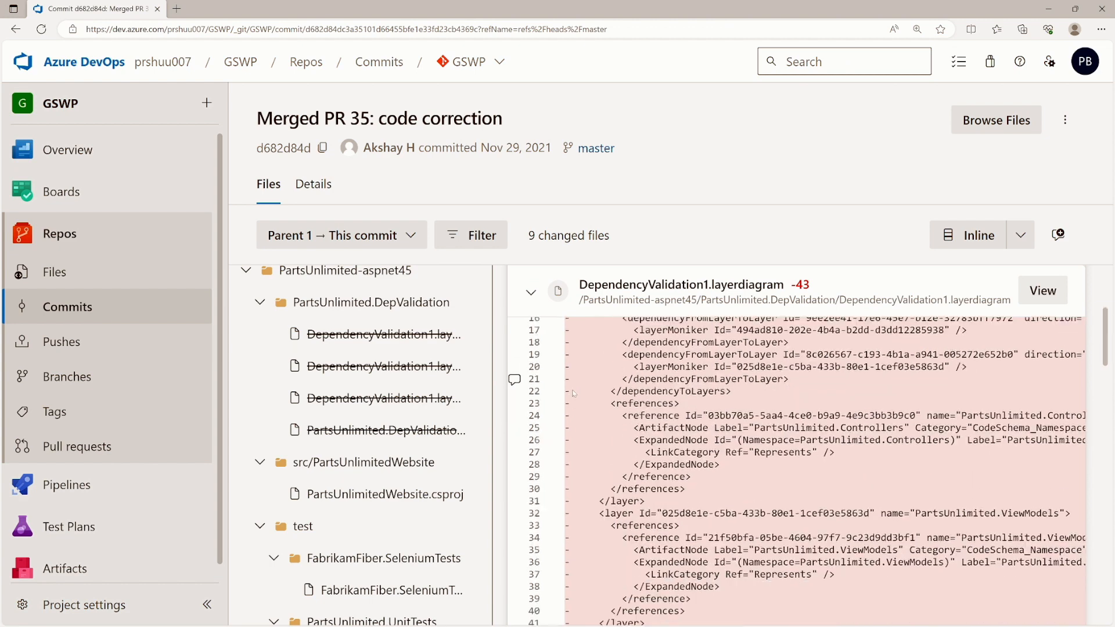
pyautogui.scroll(-2, 574, 393)
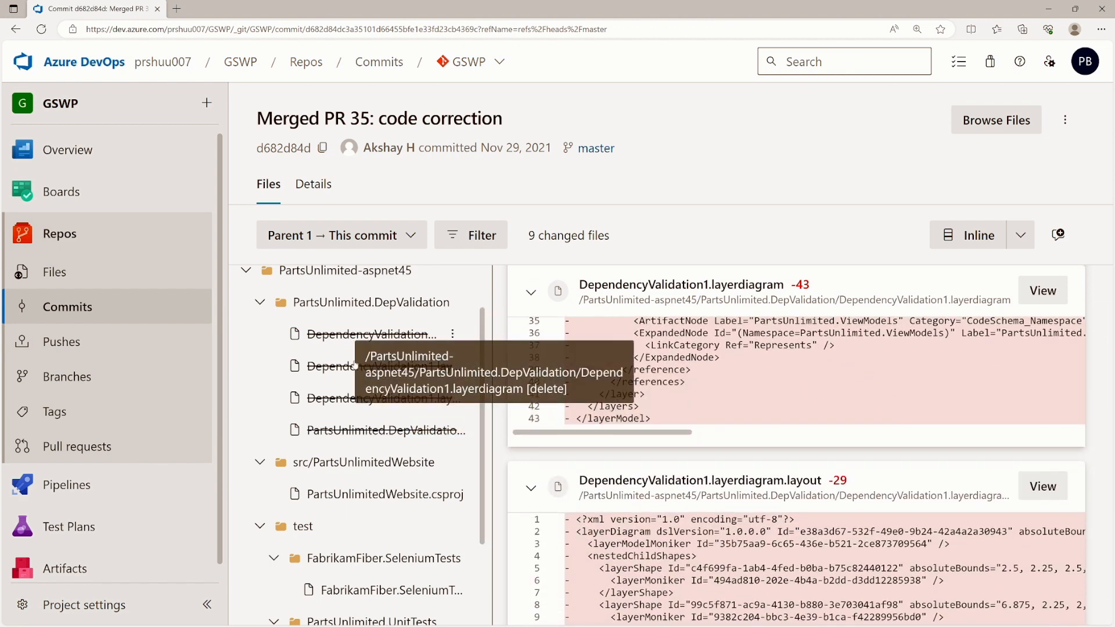
pyautogui.scroll(-2, 355, 419)
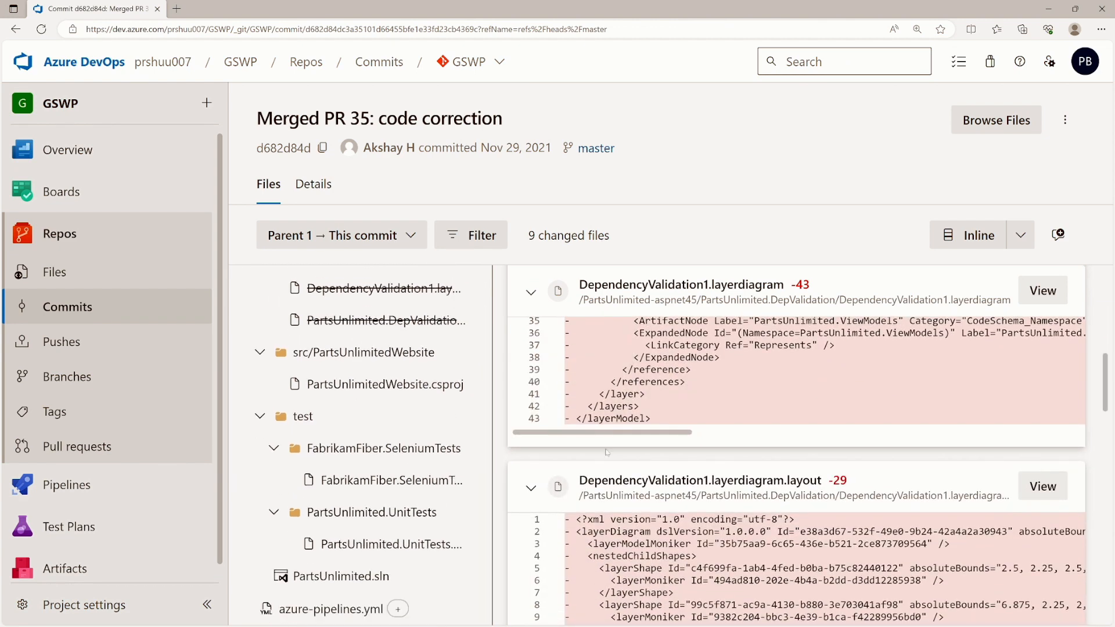
# - Review the commit's description, authorship and parents, then list GSWP's branches
pyautogui.click(316, 187)
pyautogui.click(275, 189)
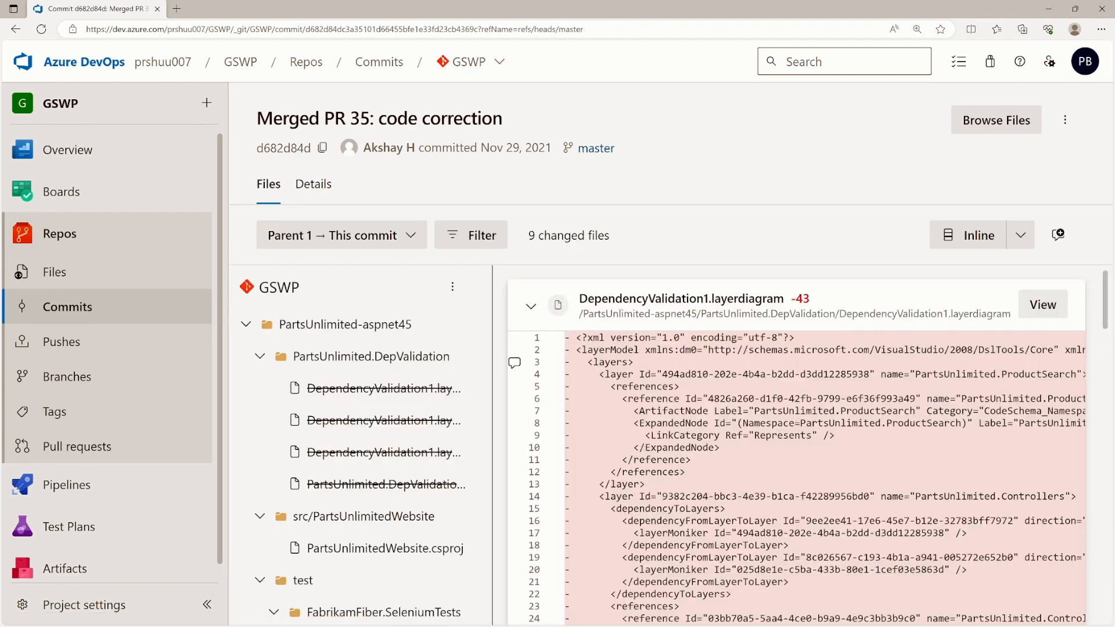
pyautogui.scroll(-3, 391, 411)
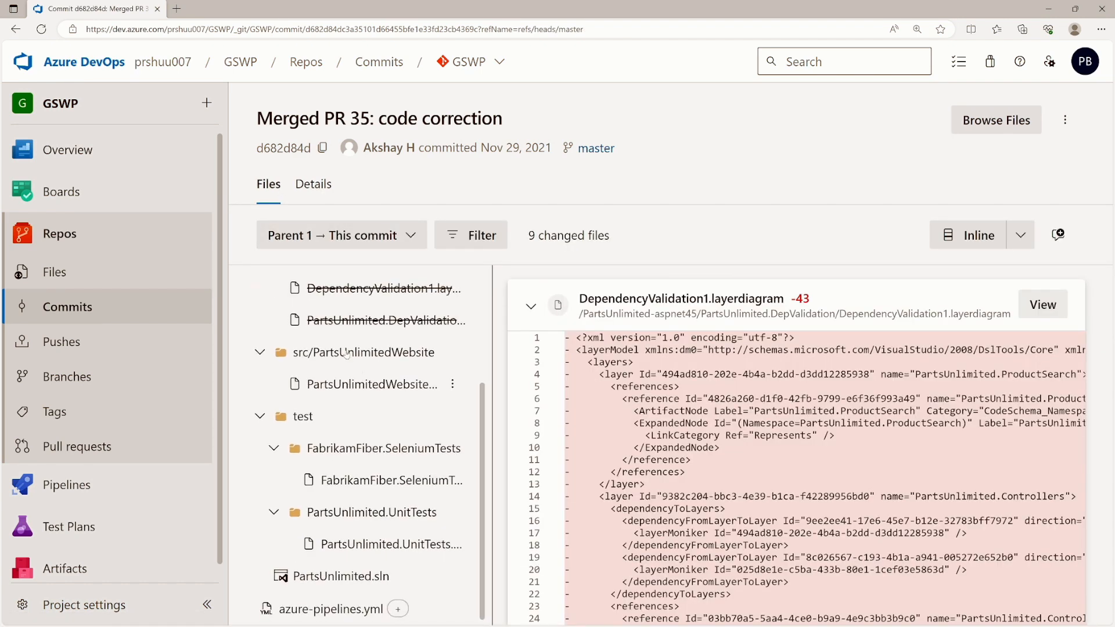
pyautogui.click(314, 184)
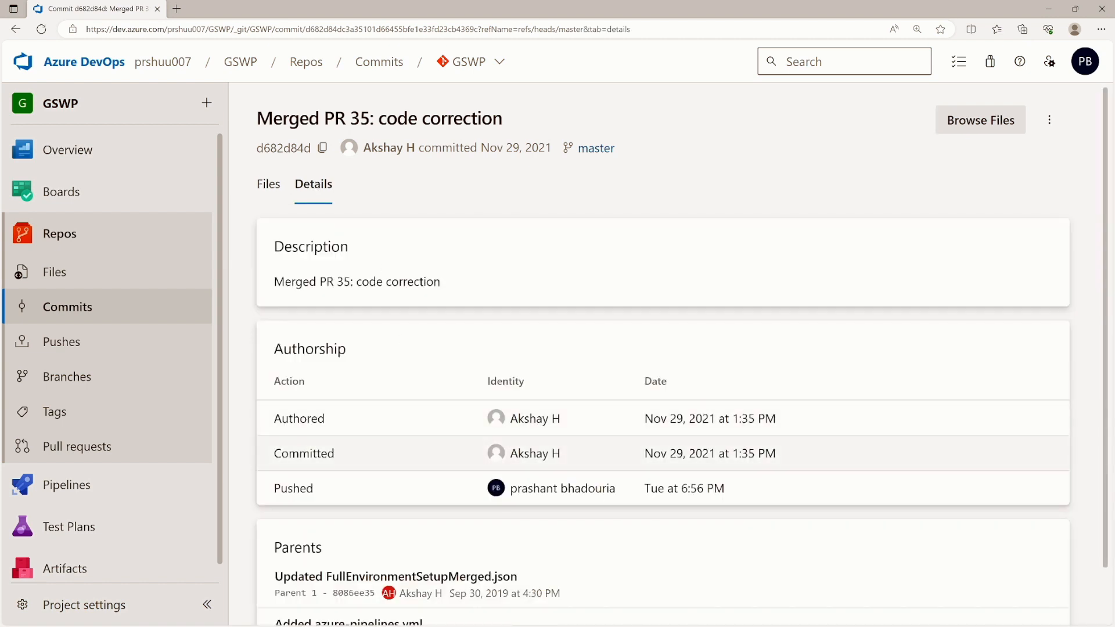
pyautogui.scroll(-1, 405, 490)
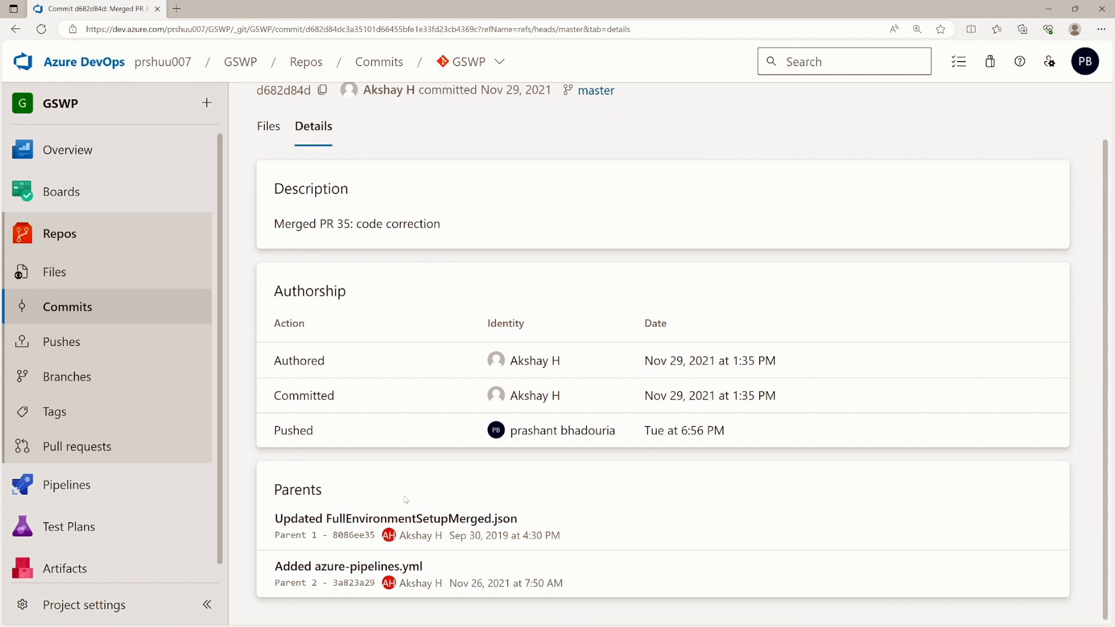
pyautogui.scroll(1, 402, 361)
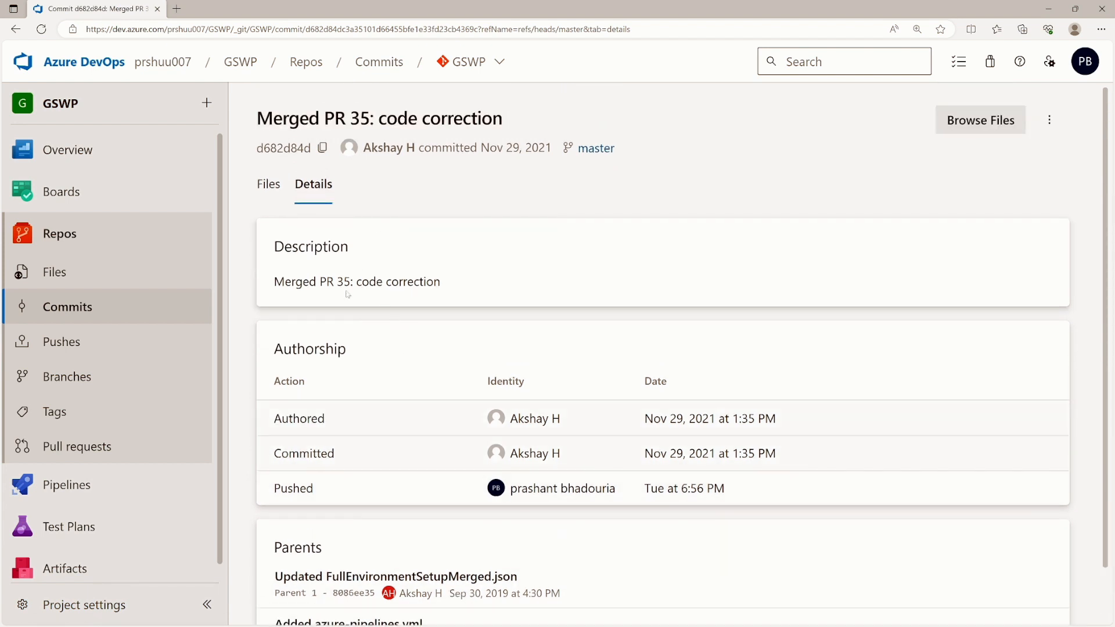
pyautogui.click(267, 185)
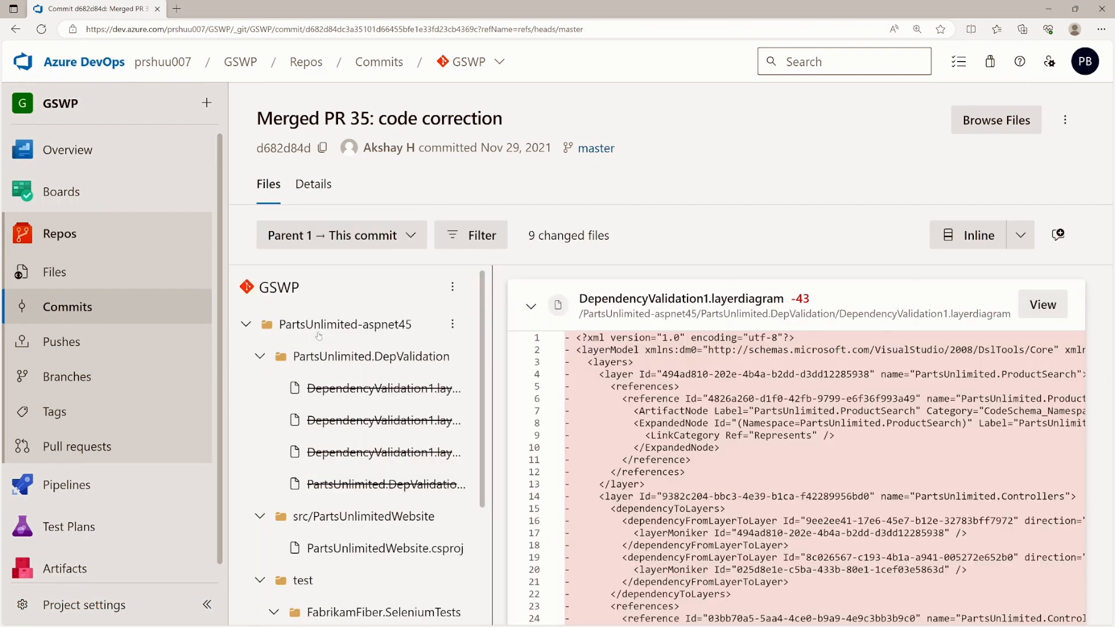
pyautogui.click(79, 385)
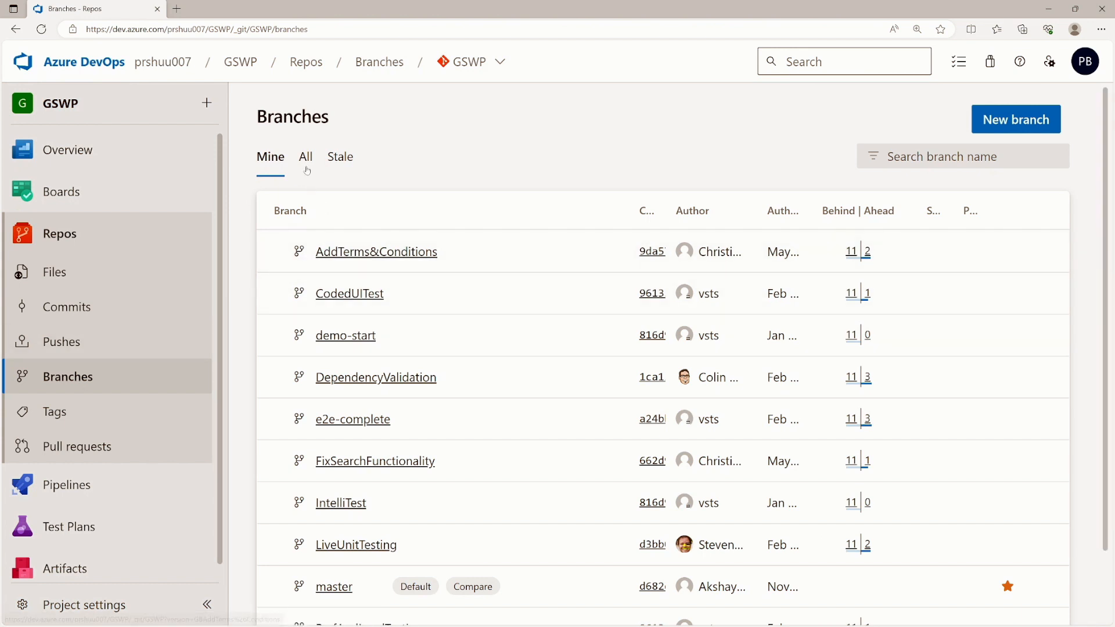
# - Show all GSWP branches instead of only your own
pyautogui.click(305, 165)
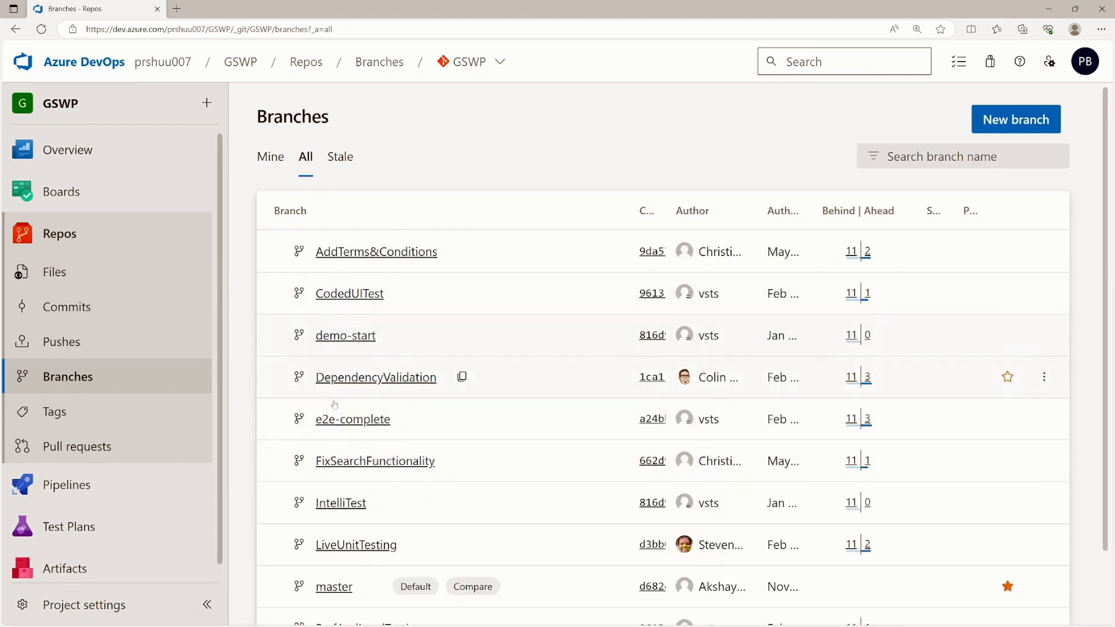
pyautogui.scroll(-1, 372, 406)
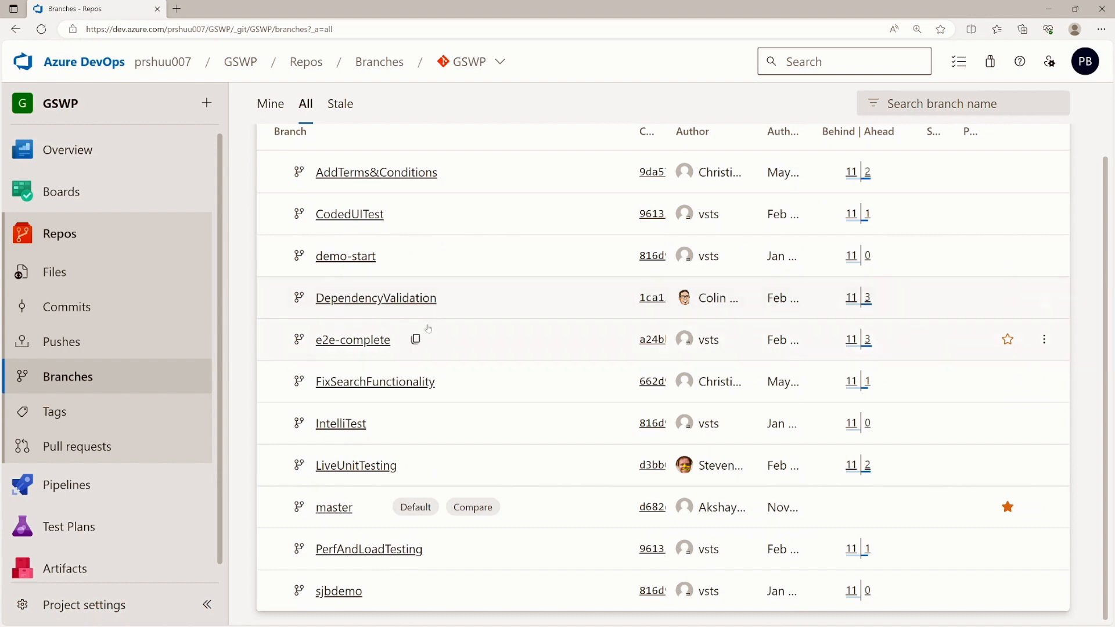
pyautogui.scroll(1, 428, 328)
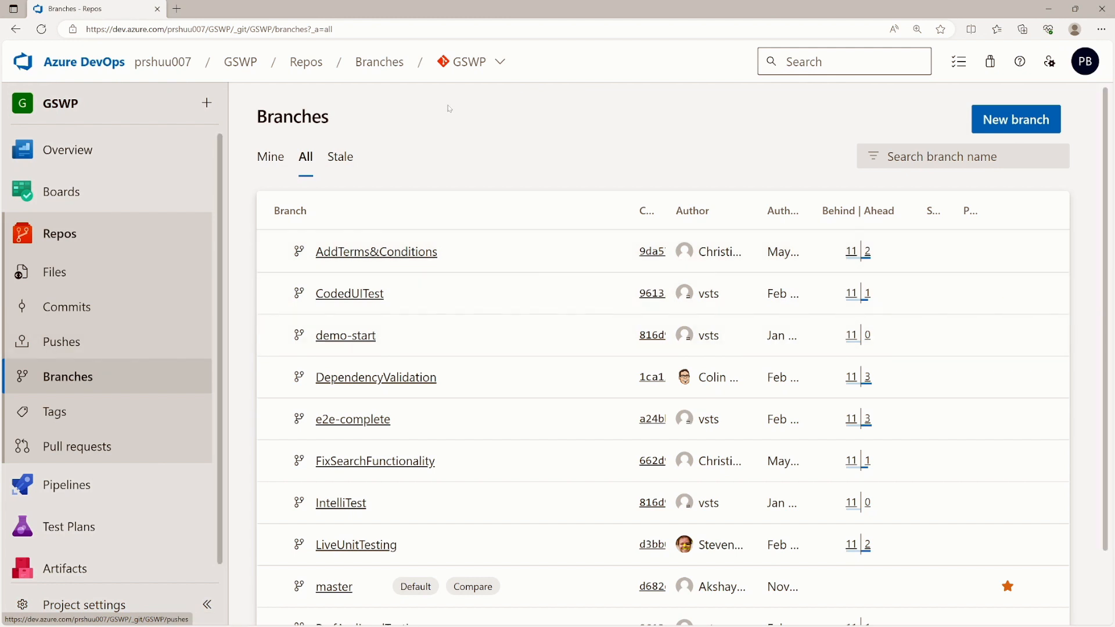
# - Switch to mydemoRepo's files and open the Create a branch dialog from main
pyautogui.click(469, 61)
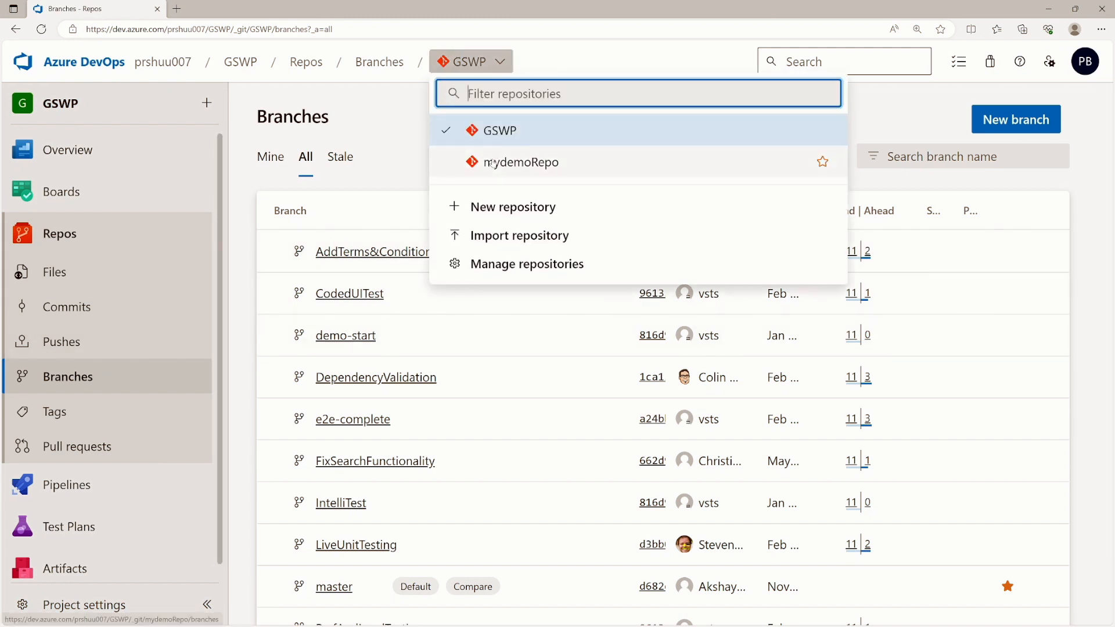
pyautogui.click(491, 162)
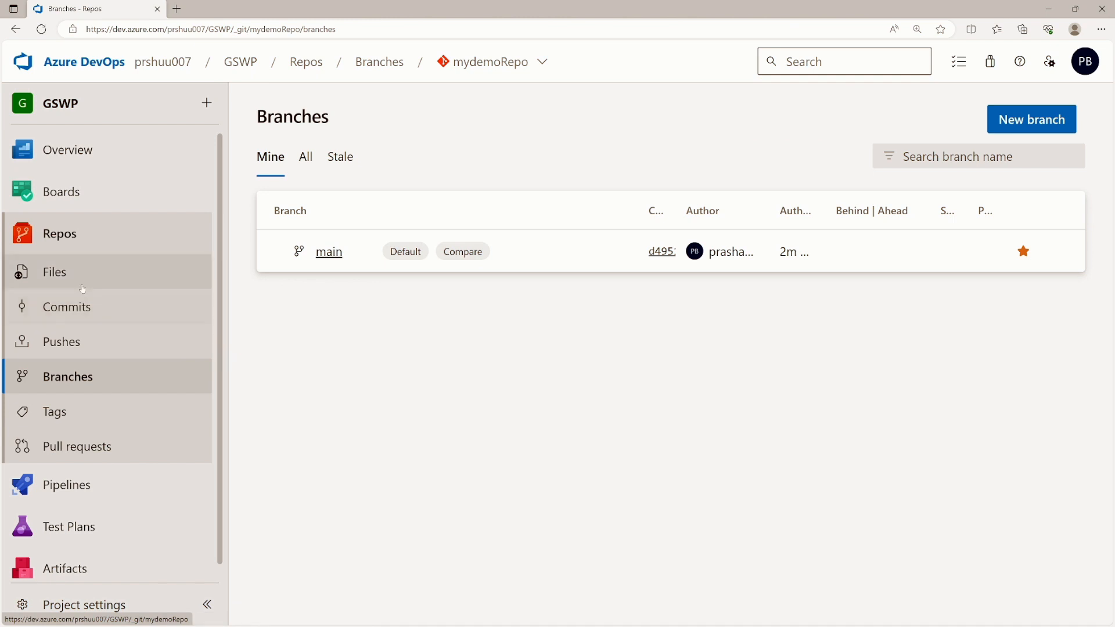
pyautogui.click(78, 282)
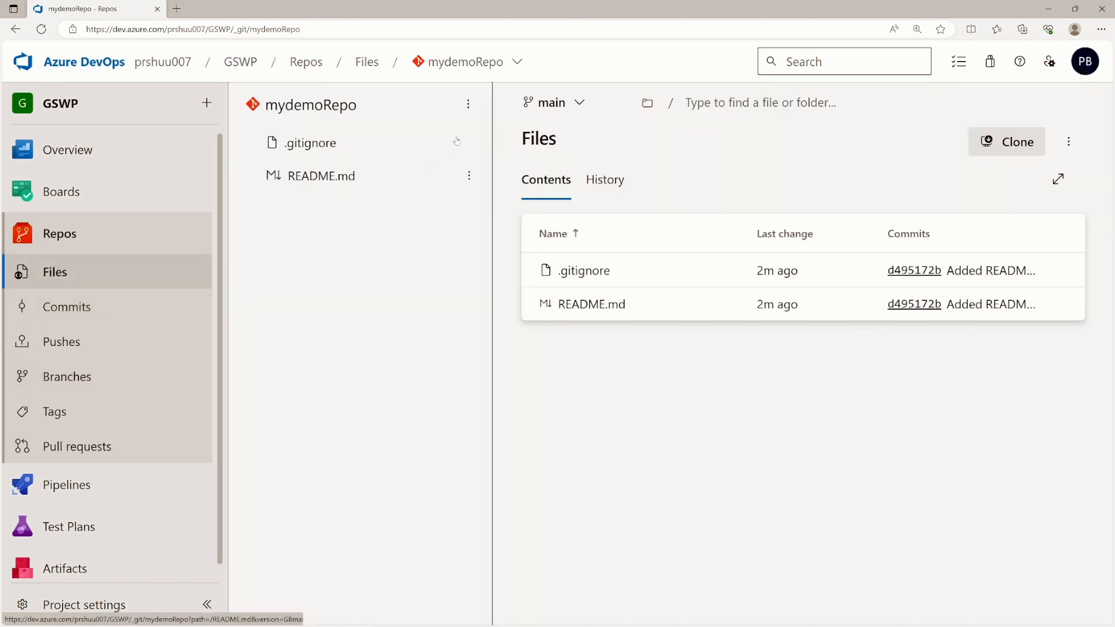
pyautogui.click(580, 103)
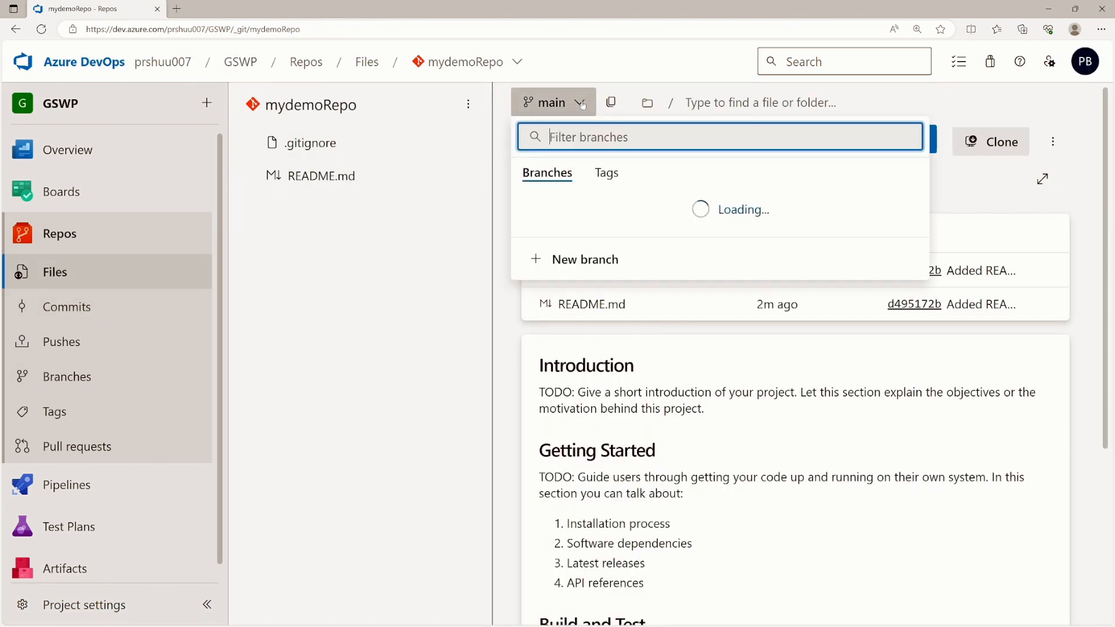
pyautogui.click(553, 250)
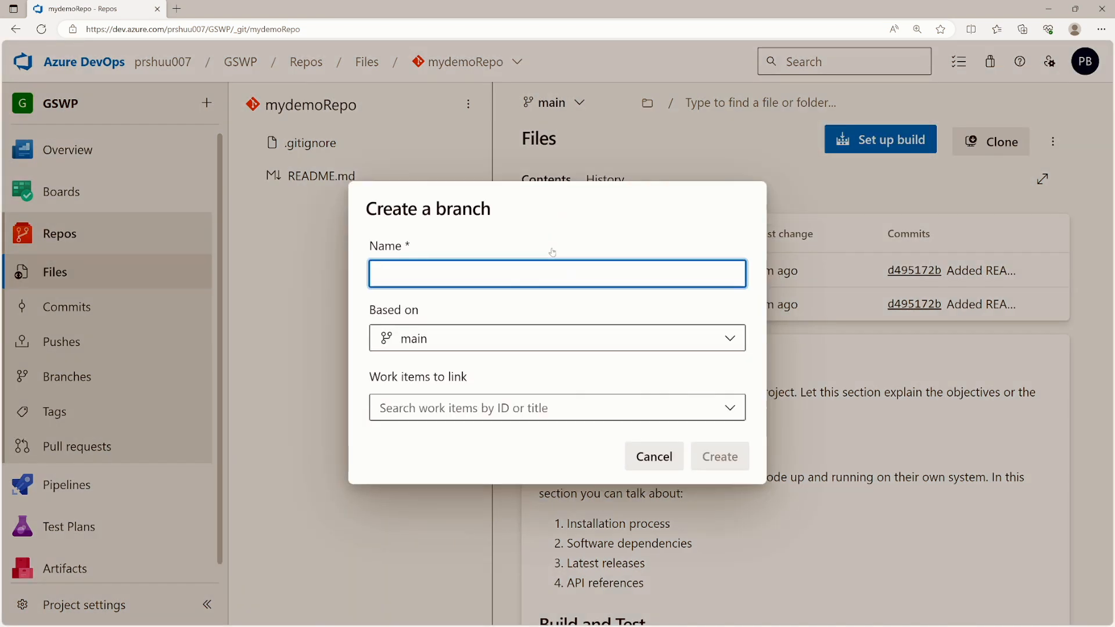
# - Create the develop branch and commit '5. Adding extra point' to its README.md
pyautogui.write('develop')
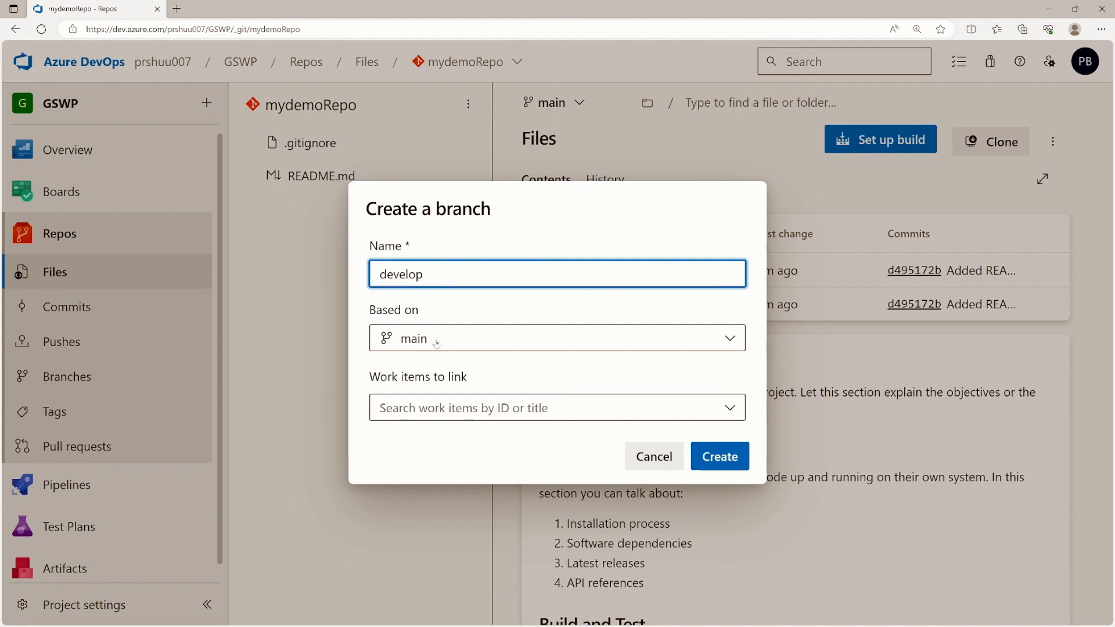
pyautogui.click(697, 450)
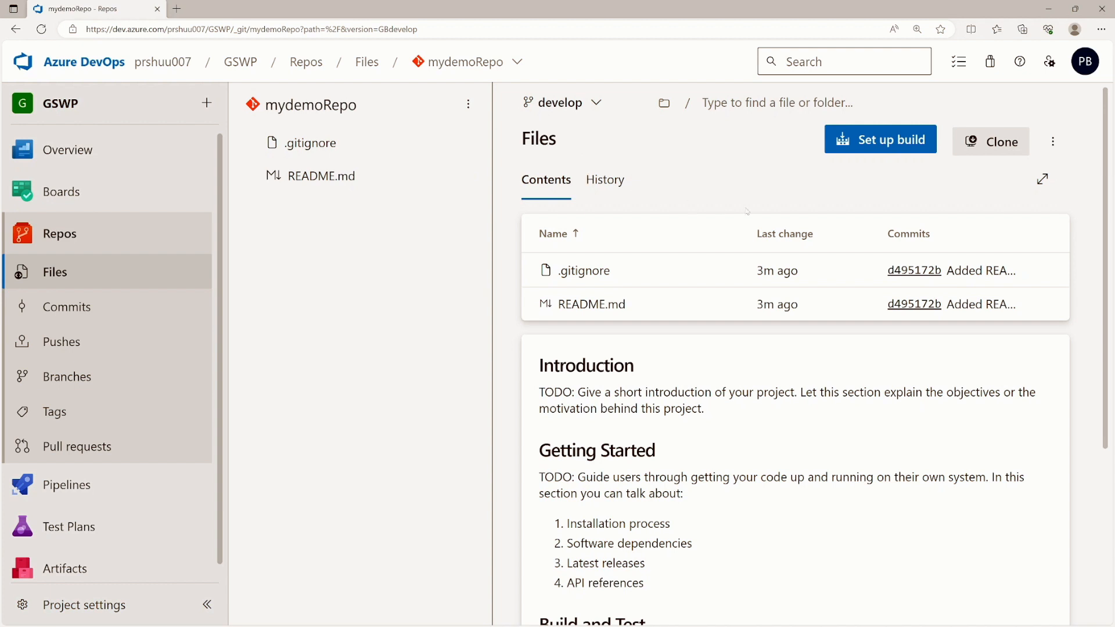
pyautogui.click(338, 185)
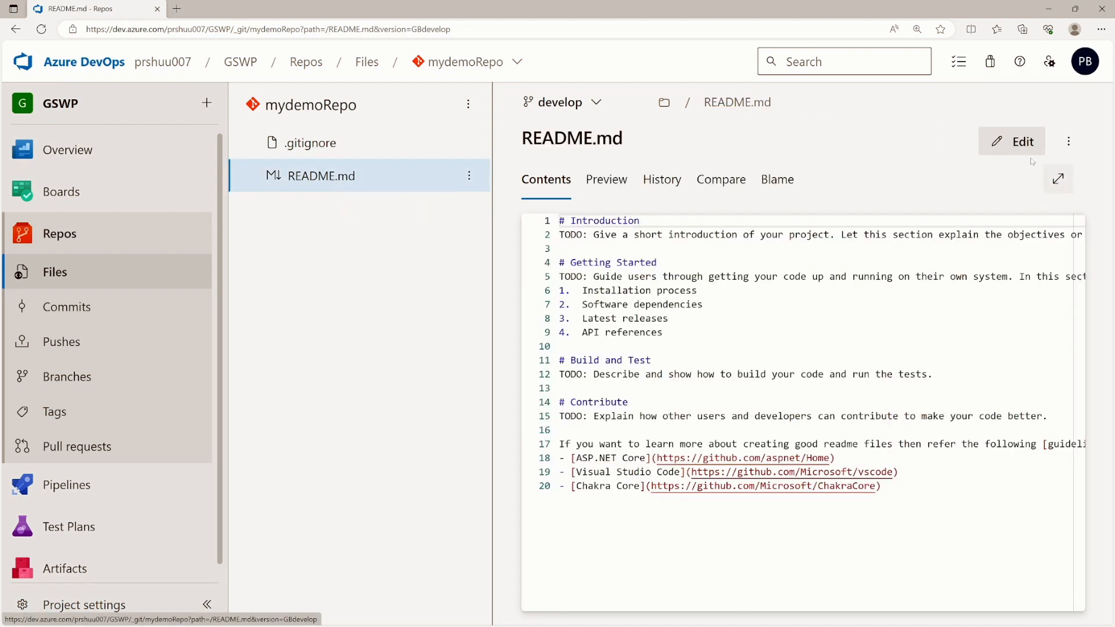
pyautogui.click(1013, 141)
pyautogui.click(663, 331)
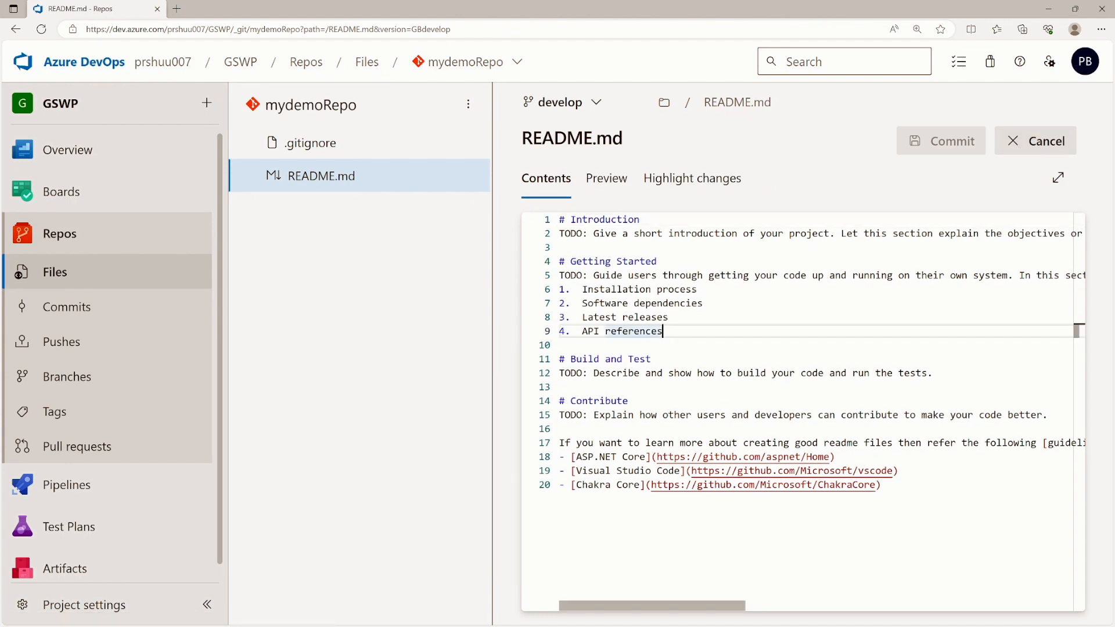
pyautogui.press('Return')
pyautogui.write('5. ')
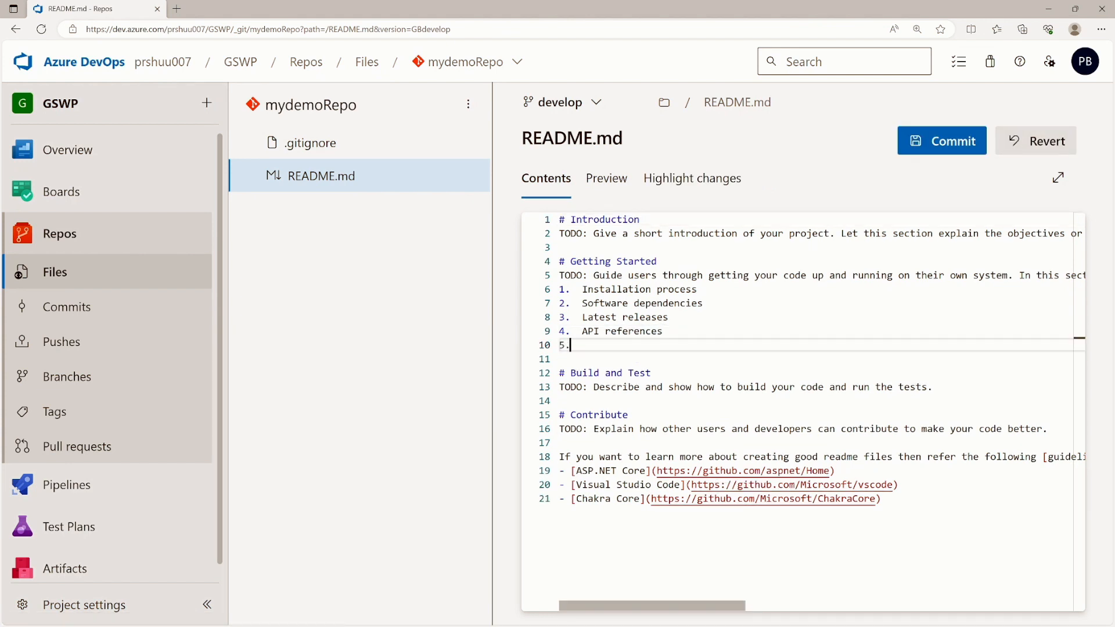
pyautogui.write('A')
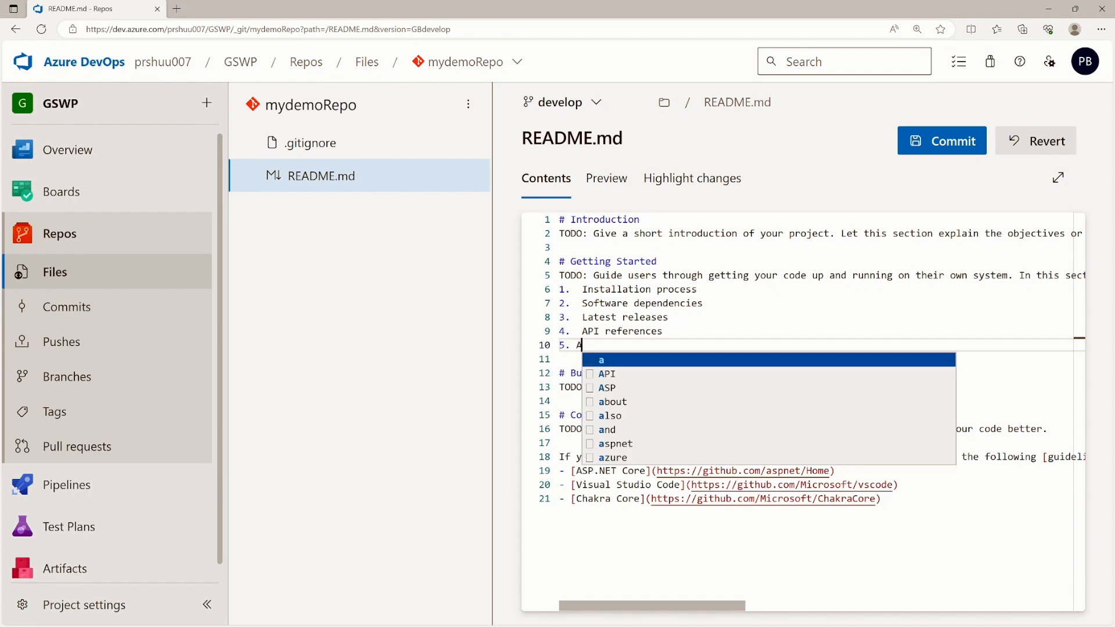
pyautogui.write('dding extr')
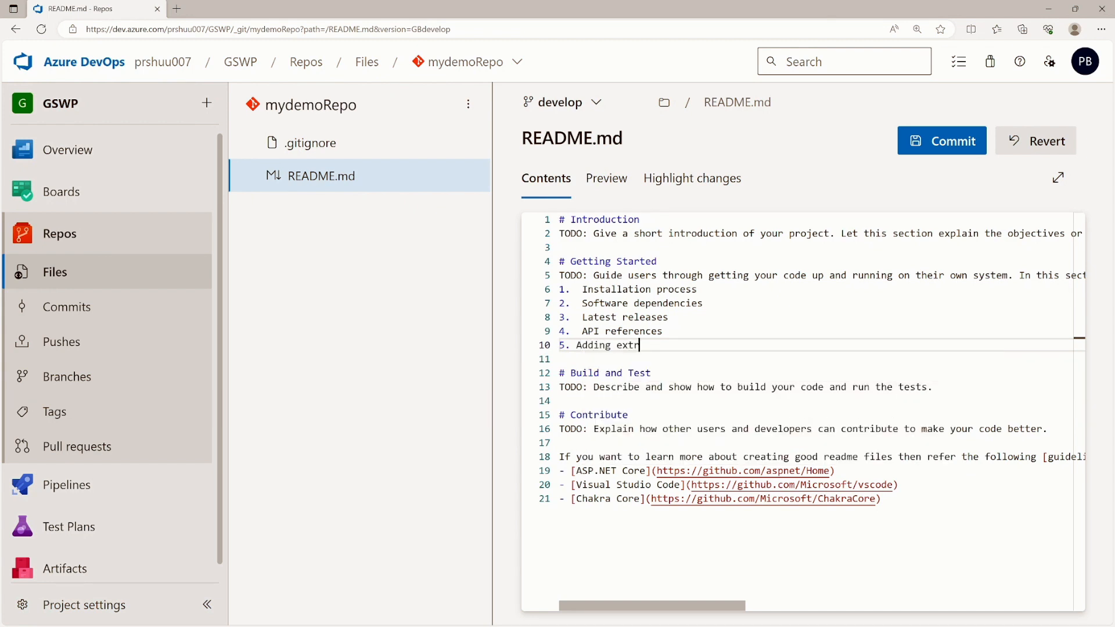
pyautogui.write('a point')
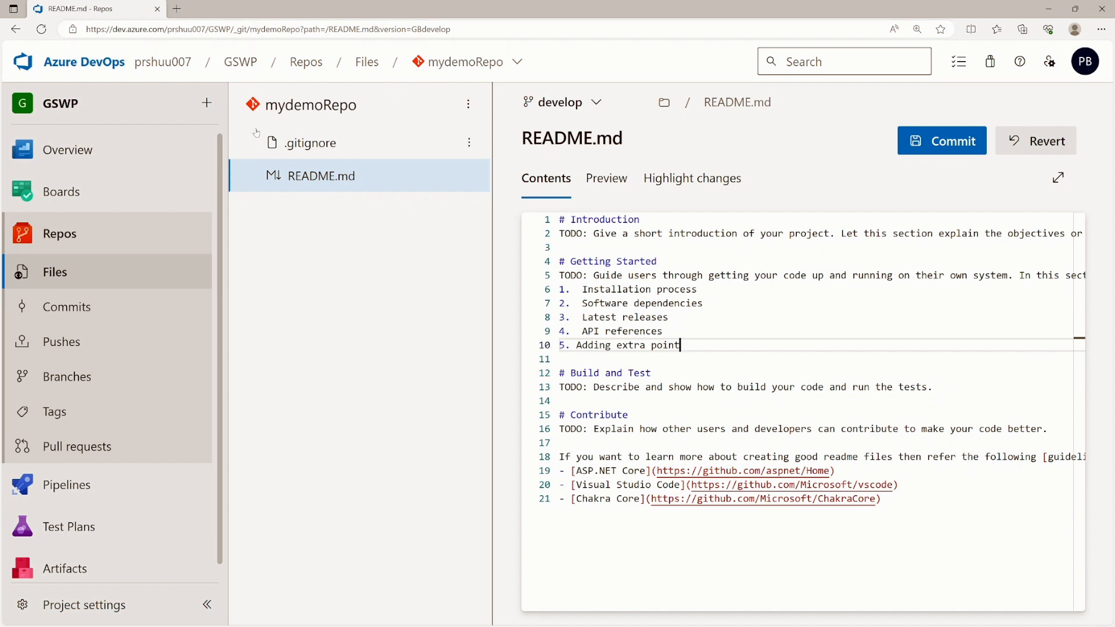
pyautogui.click(936, 142)
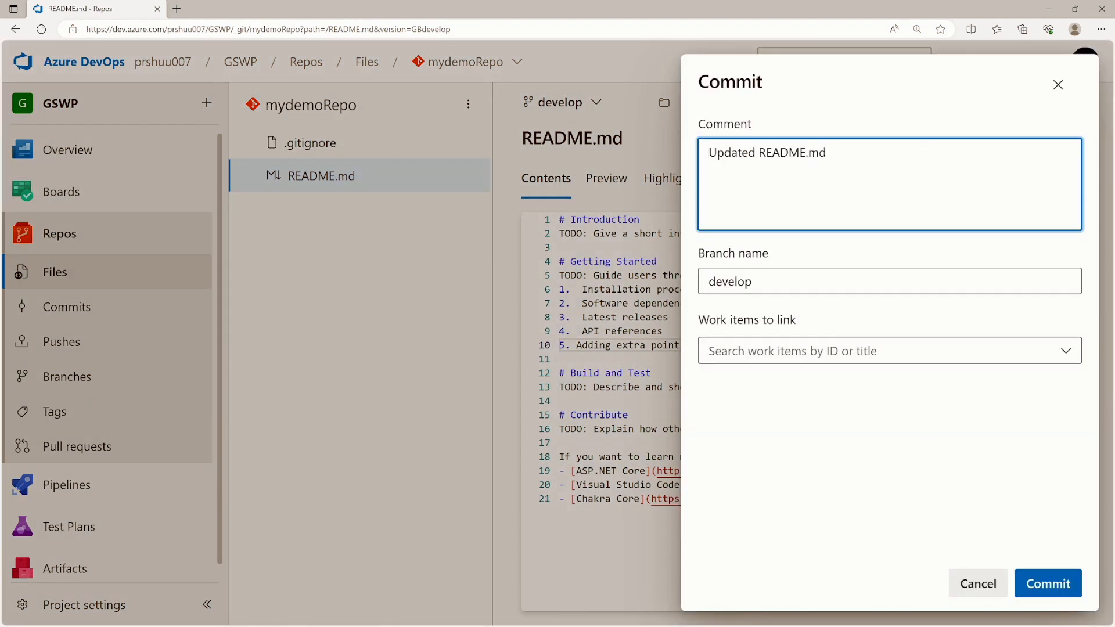
pyautogui.click(1045, 586)
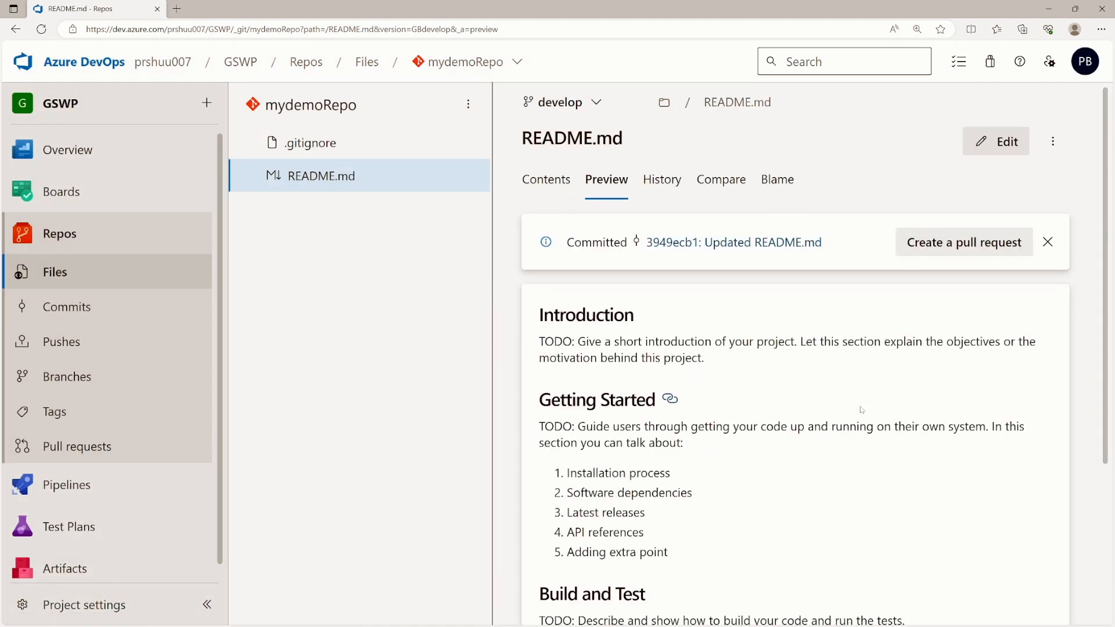
# - Start a pull request for the new README commit on develop
pyautogui.scroll(-3, 687, 405)
pyautogui.moveTo(567, 333); pyautogui.dragTo(674, 329)
pyautogui.scroll(3, 675, 325)
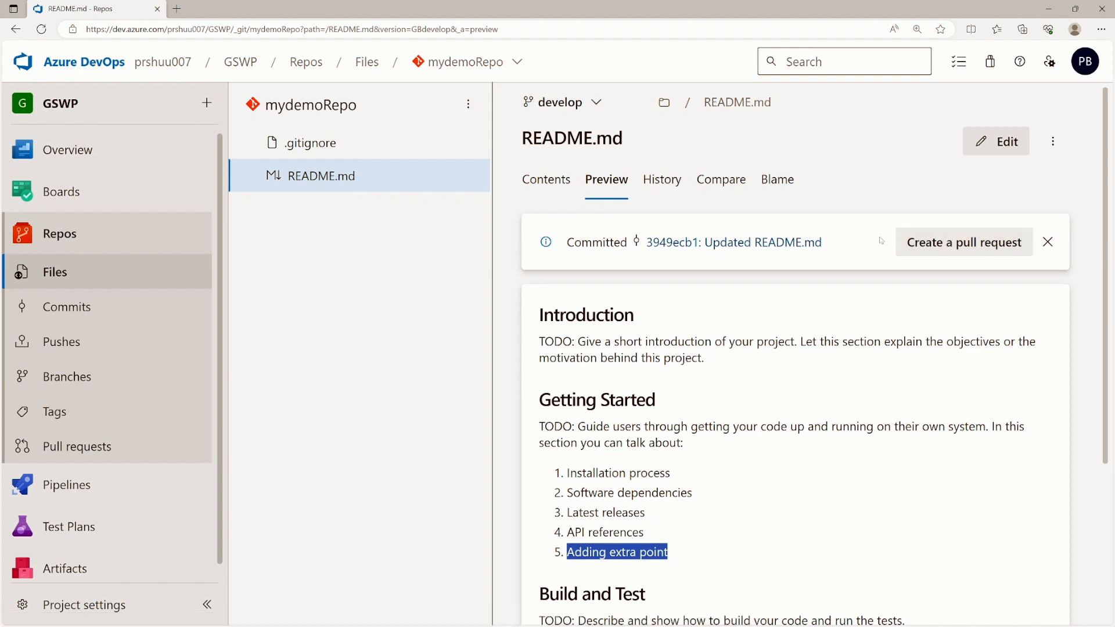
pyautogui.click(931, 242)
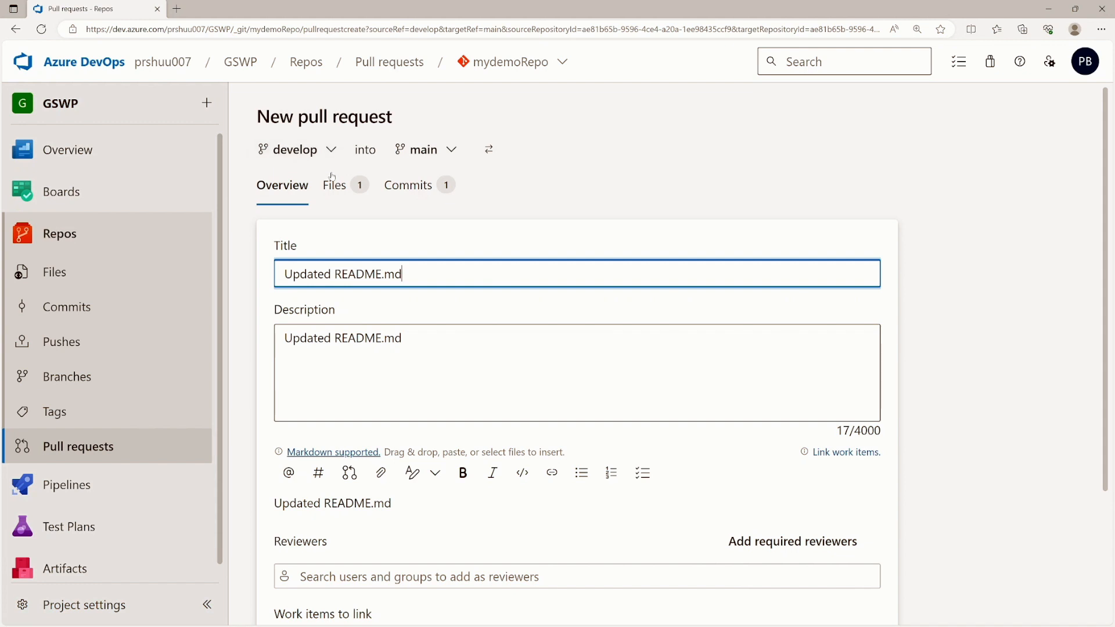
# - Compare the old and new README.md side by side, highlighting the added line 5
pyautogui.click(346, 192)
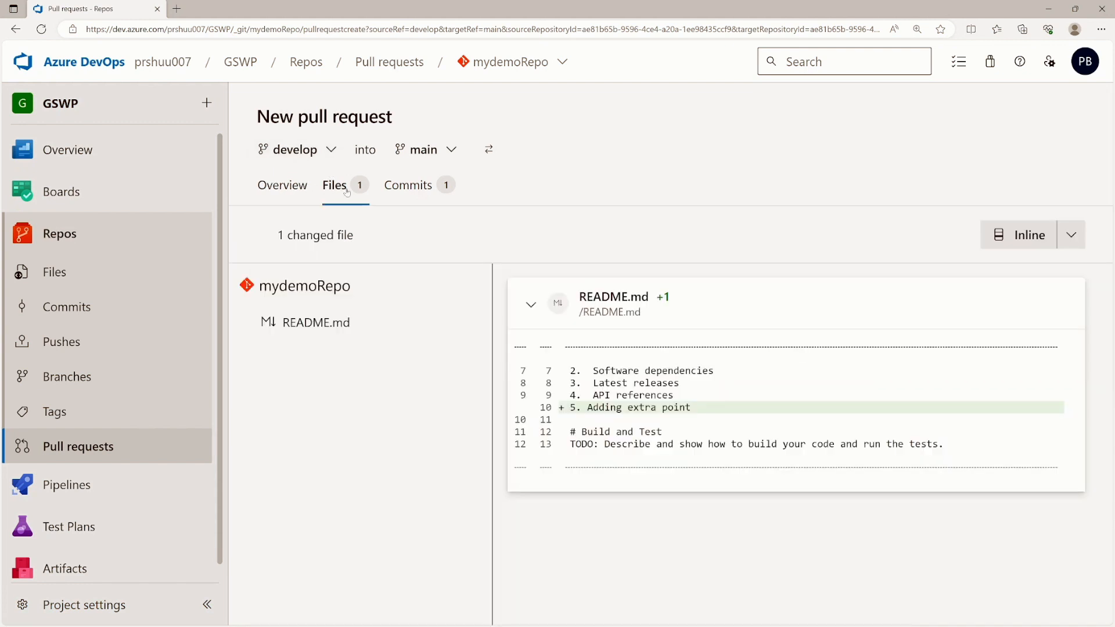
pyautogui.moveTo(491, 350); pyautogui.dragTo(431, 353)
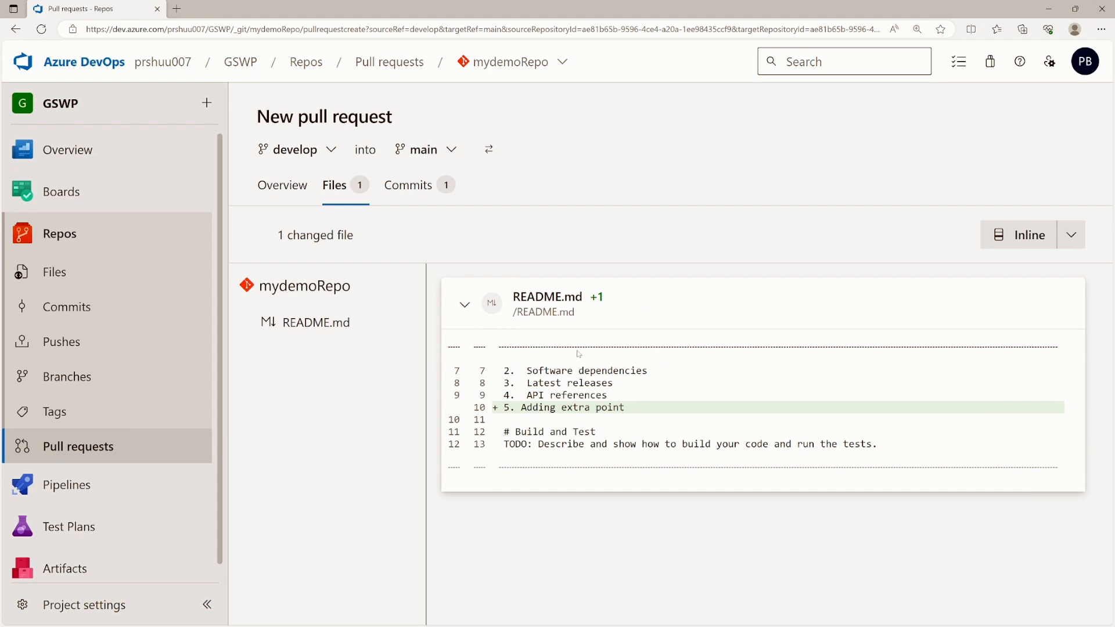
pyautogui.hotkey('ctrl', '-')
pyautogui.hotkey('ctrl', '-')
pyautogui.hotkey('ctrl', '+')
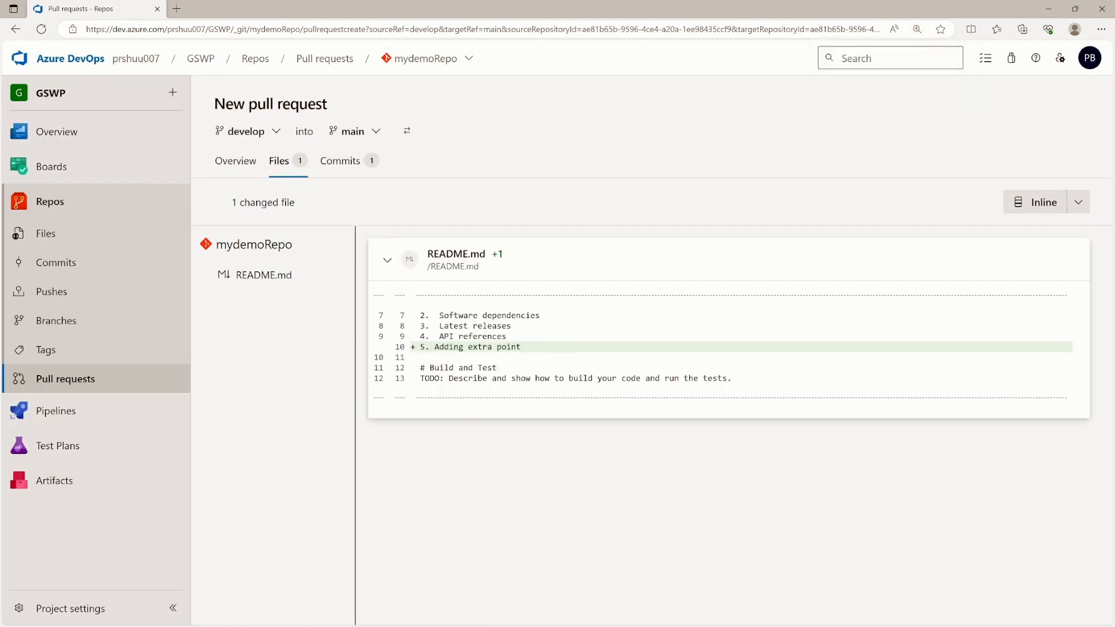
pyautogui.click(1078, 202)
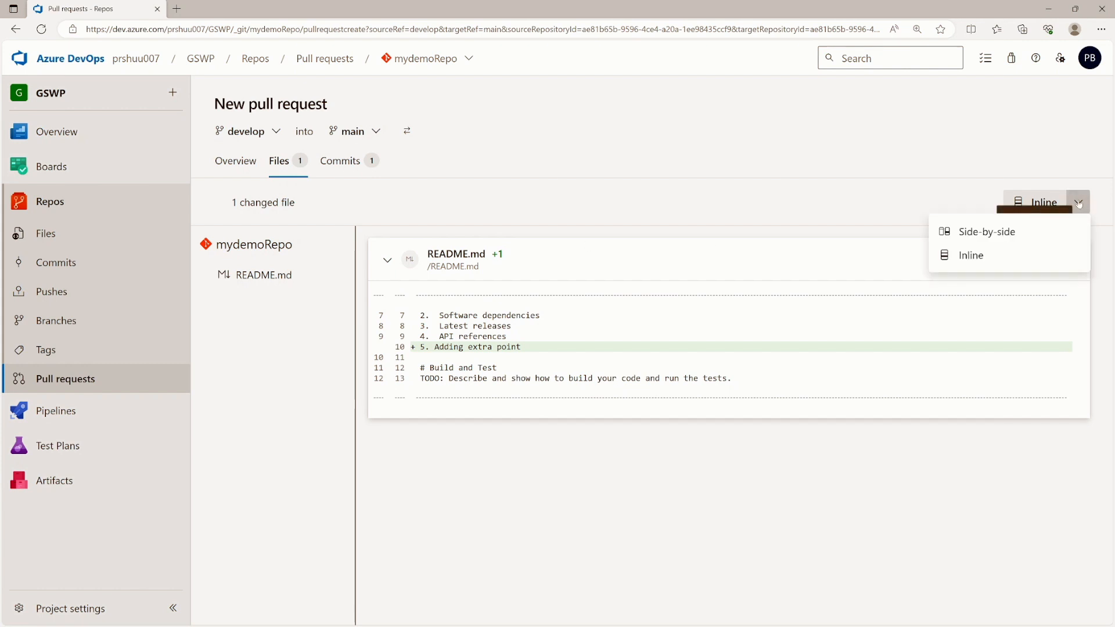
pyautogui.click(1000, 231)
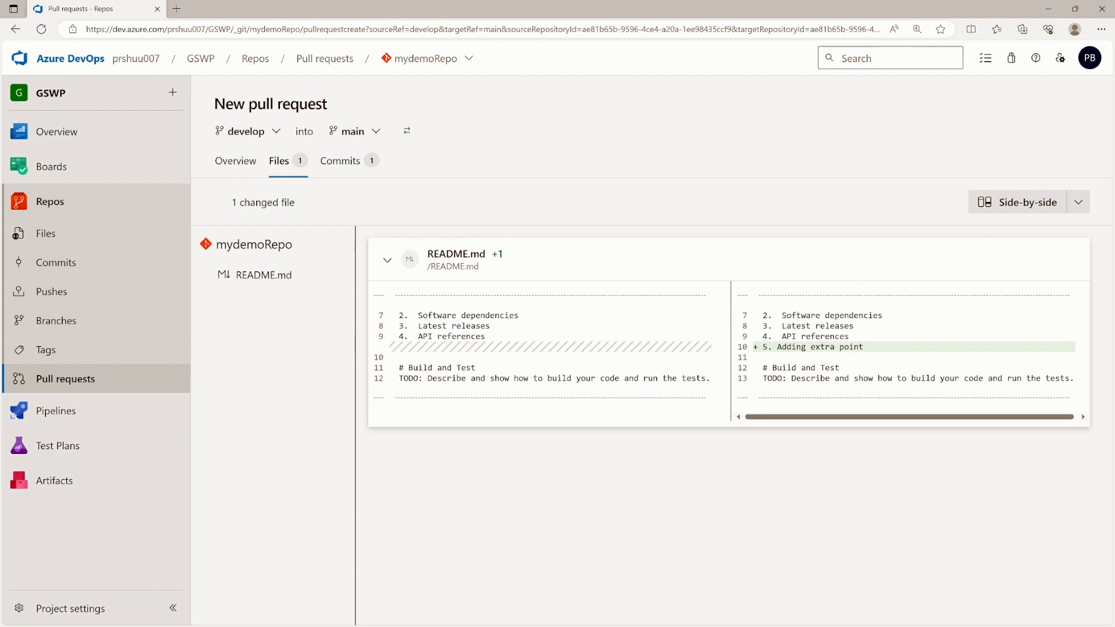
pyautogui.moveTo(418, 316); pyautogui.dragTo(485, 336)
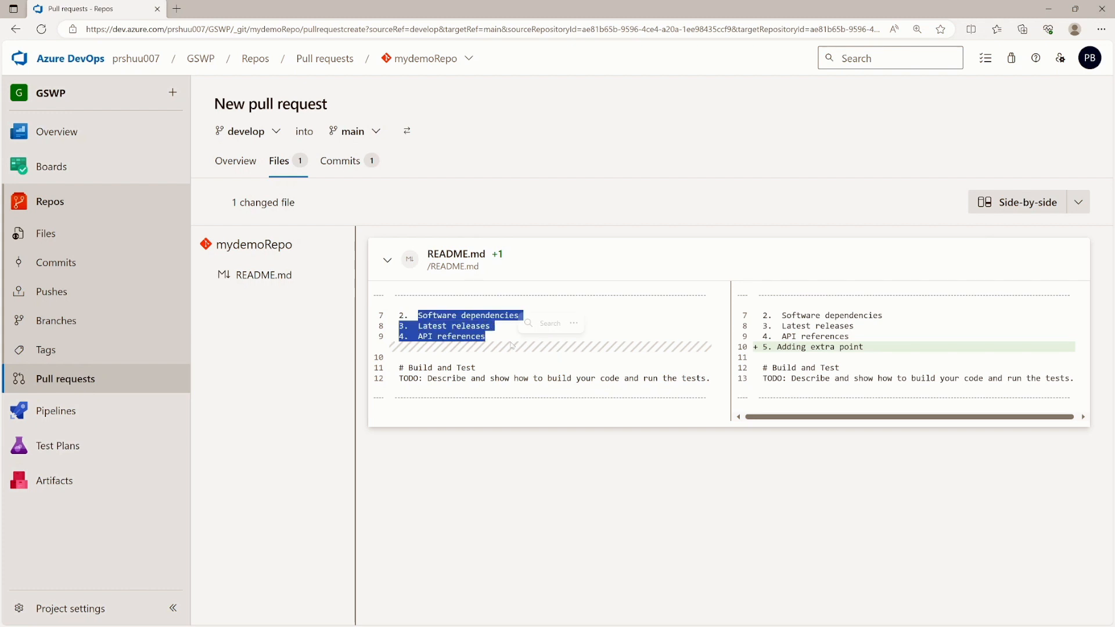
pyautogui.moveTo(782, 315); pyautogui.dragTo(864, 347)
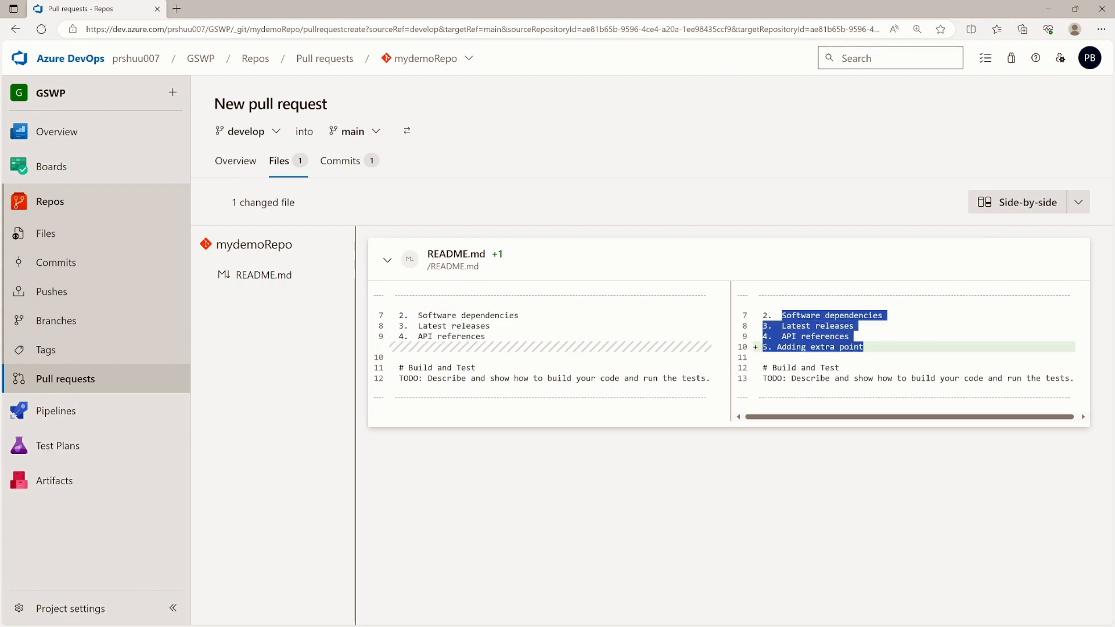
pyautogui.click(873, 348)
pyautogui.moveTo(873, 349); pyautogui.dragTo(758, 348)
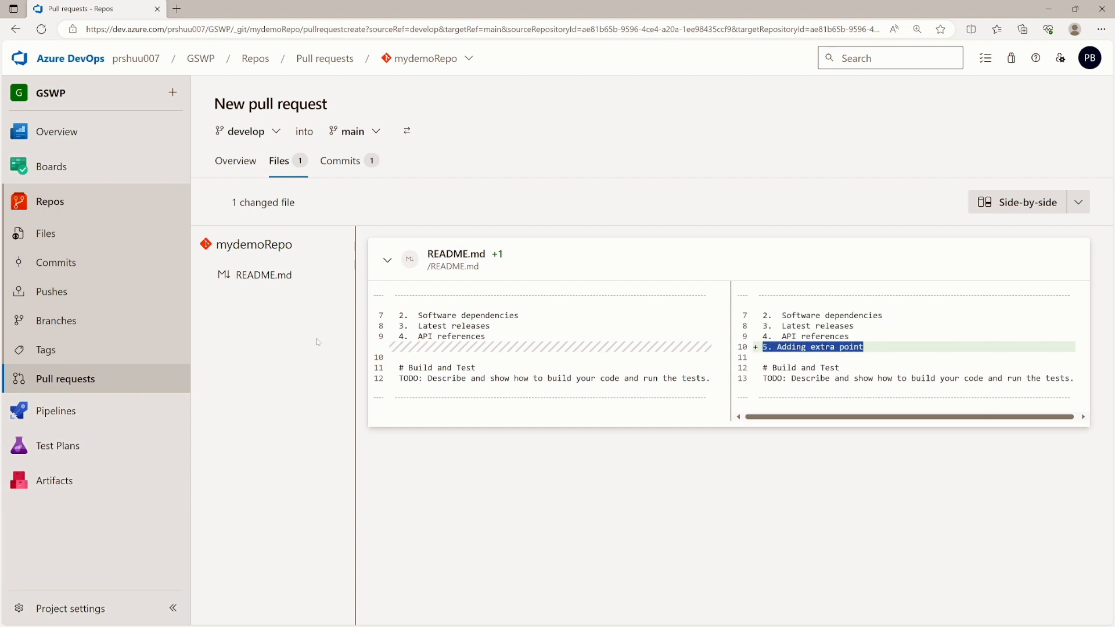
pyautogui.click(249, 174)
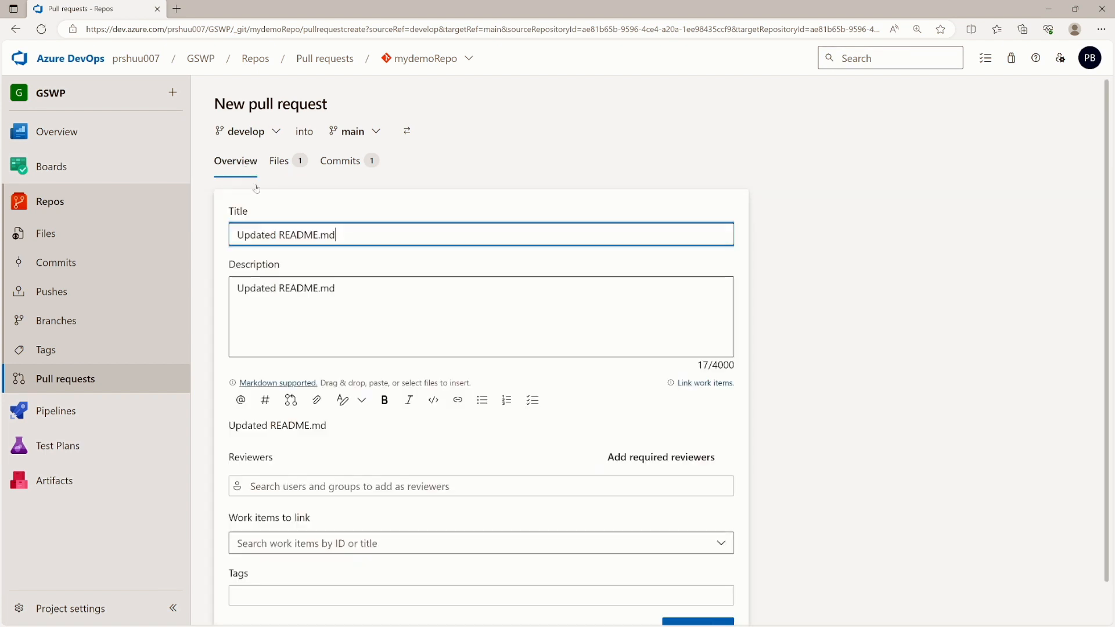
# - Look over the description and add the searched user as the pull request's reviewer
pyautogui.click(321, 288)
pyautogui.moveTo(337, 288); pyautogui.dragTo(194, 282)
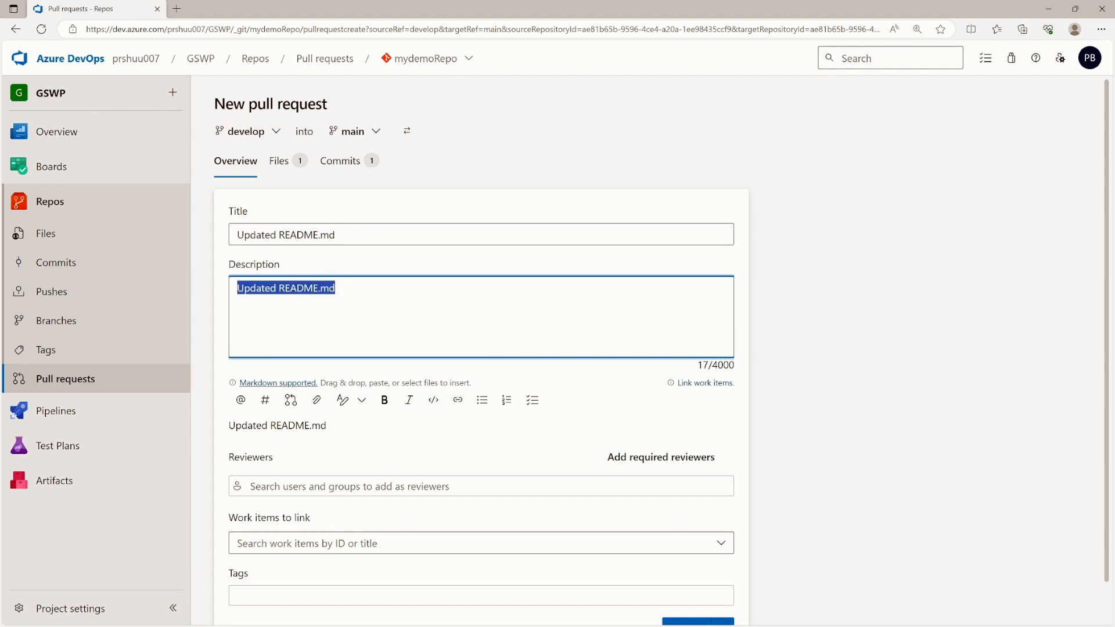
pyautogui.scroll(-2, 661, 350)
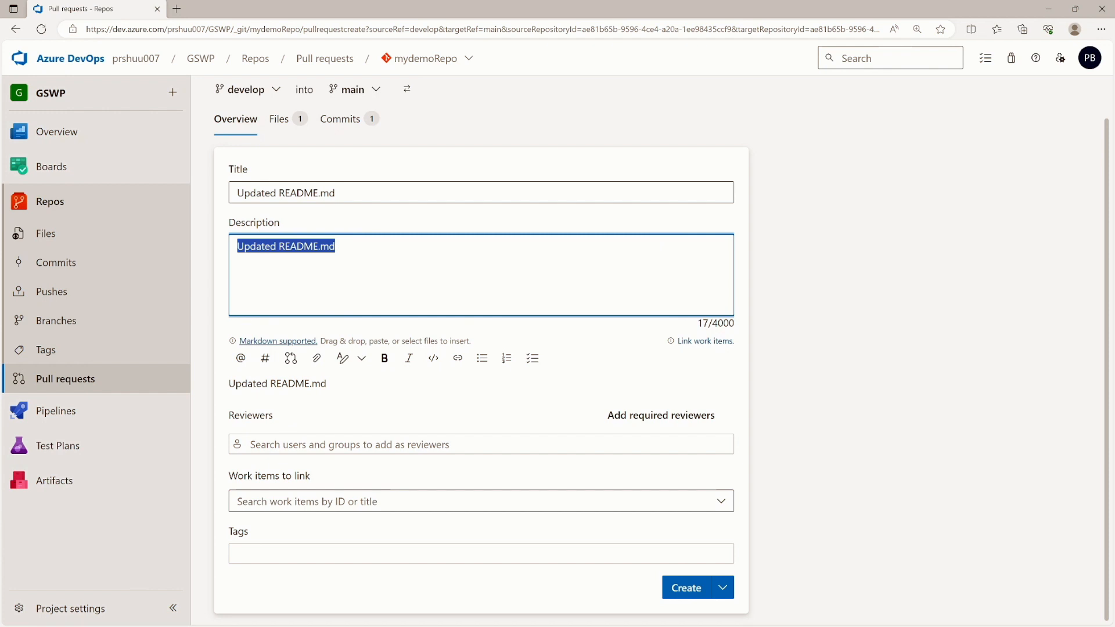
pyautogui.click(349, 445)
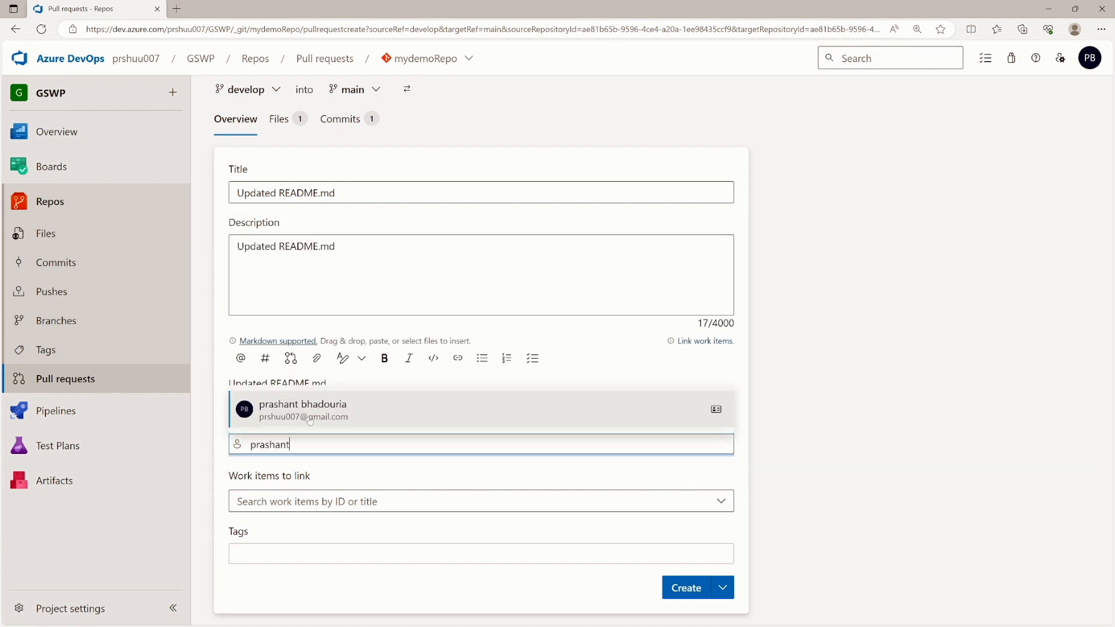
pyautogui.click(309, 418)
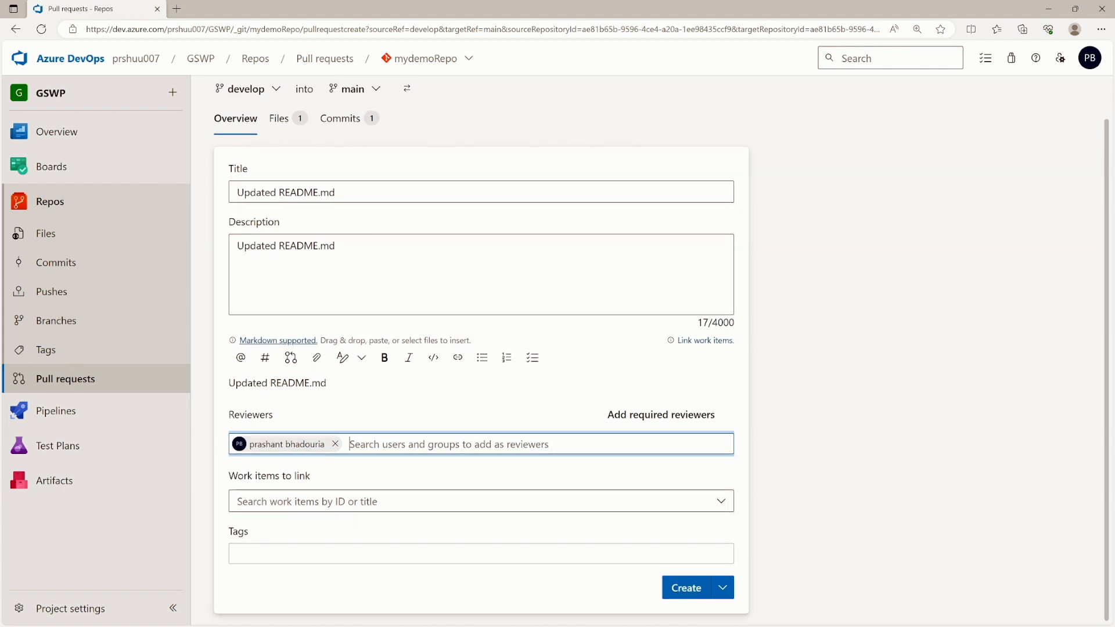
# - Leave work items and tags empty and create the 'Updated README.md' pull request
pyautogui.click(372, 501)
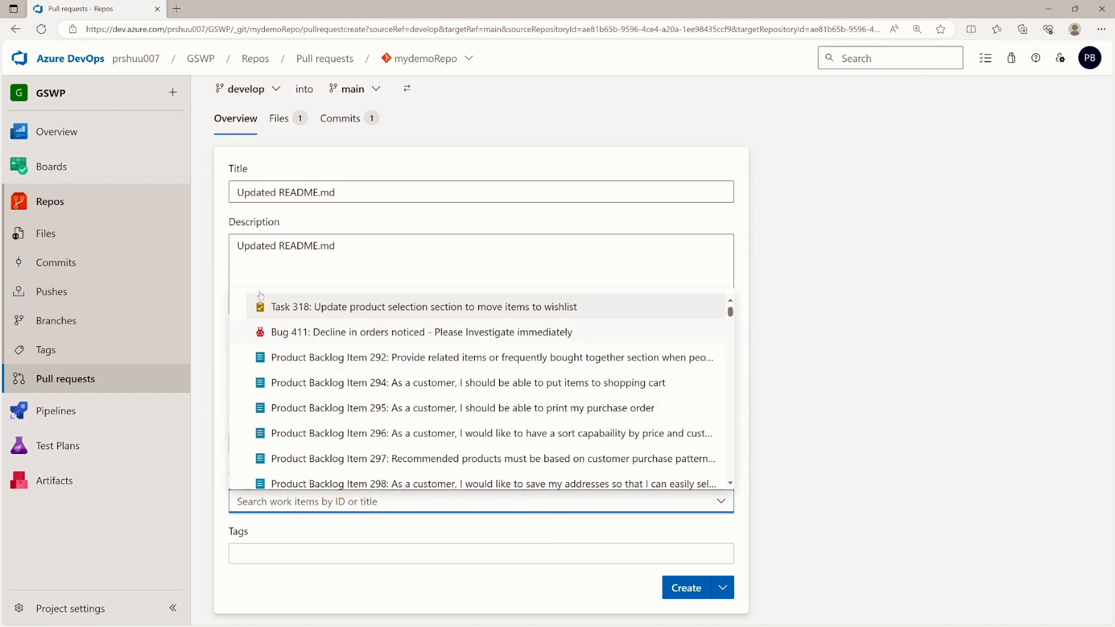
pyautogui.click(212, 451)
pyautogui.click(236, 553)
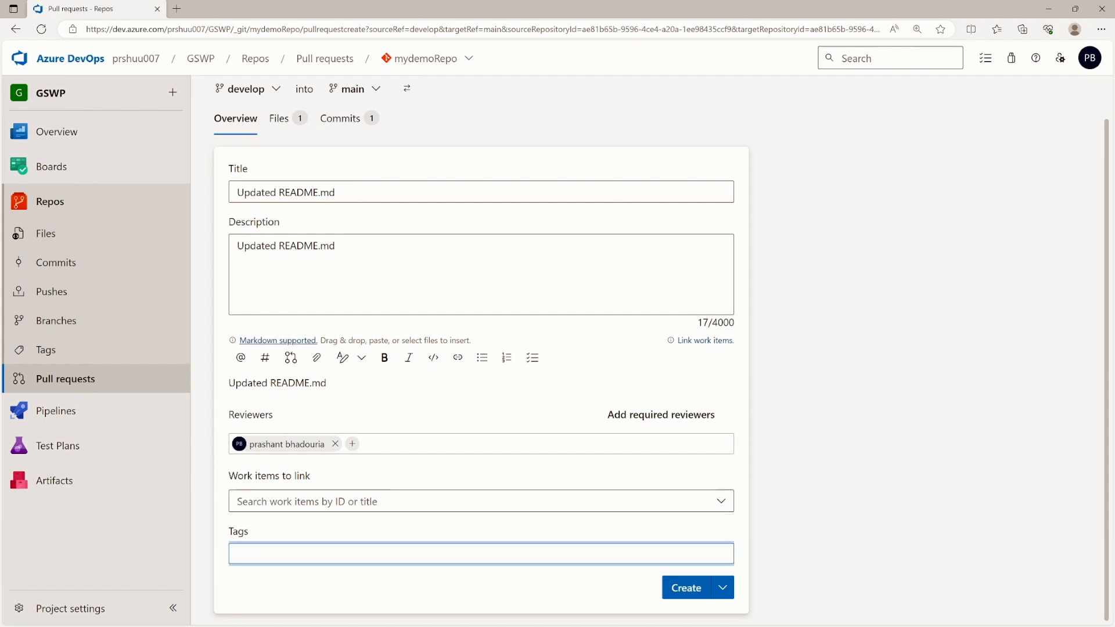
pyautogui.click(677, 588)
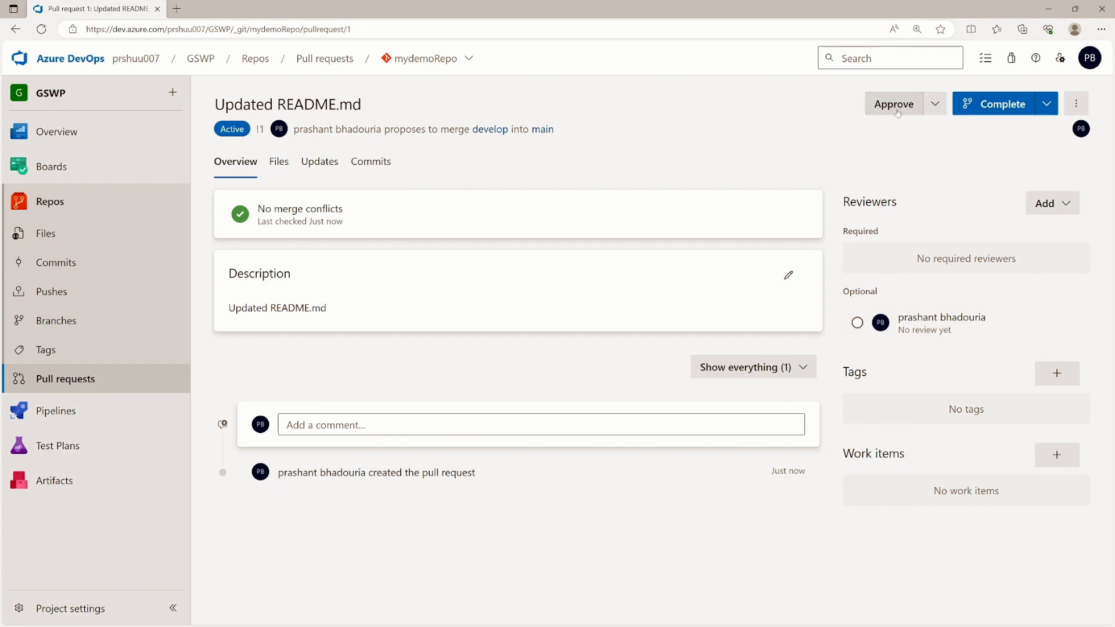
# - Approve pull request 1 and type the comment 'looks fine to me'
pyautogui.click(894, 104)
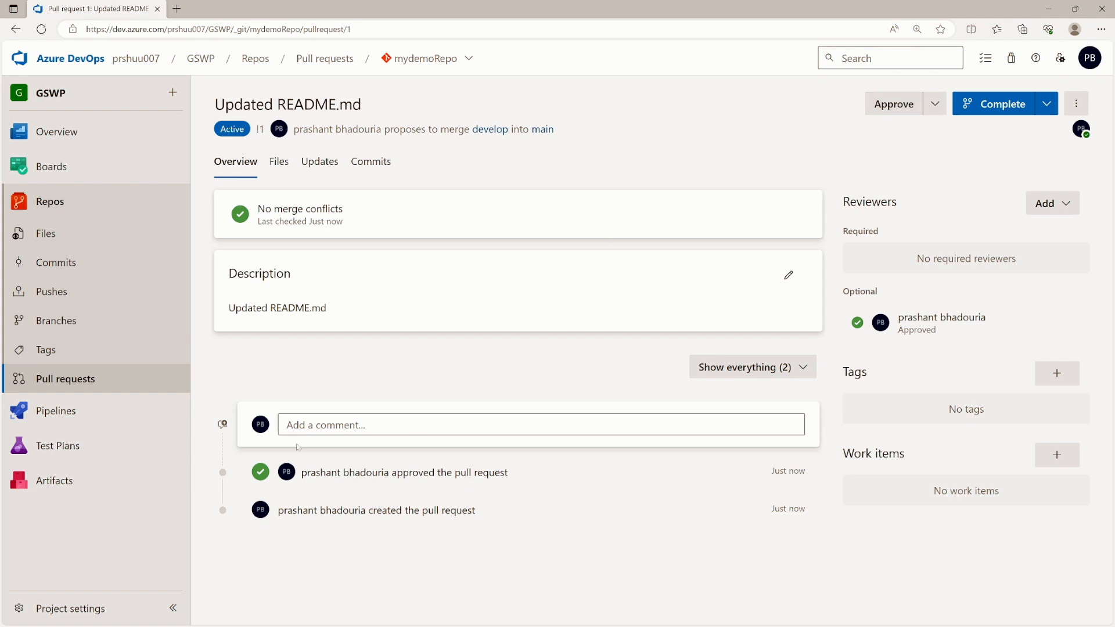
pyautogui.click(297, 425)
pyautogui.write('eef')
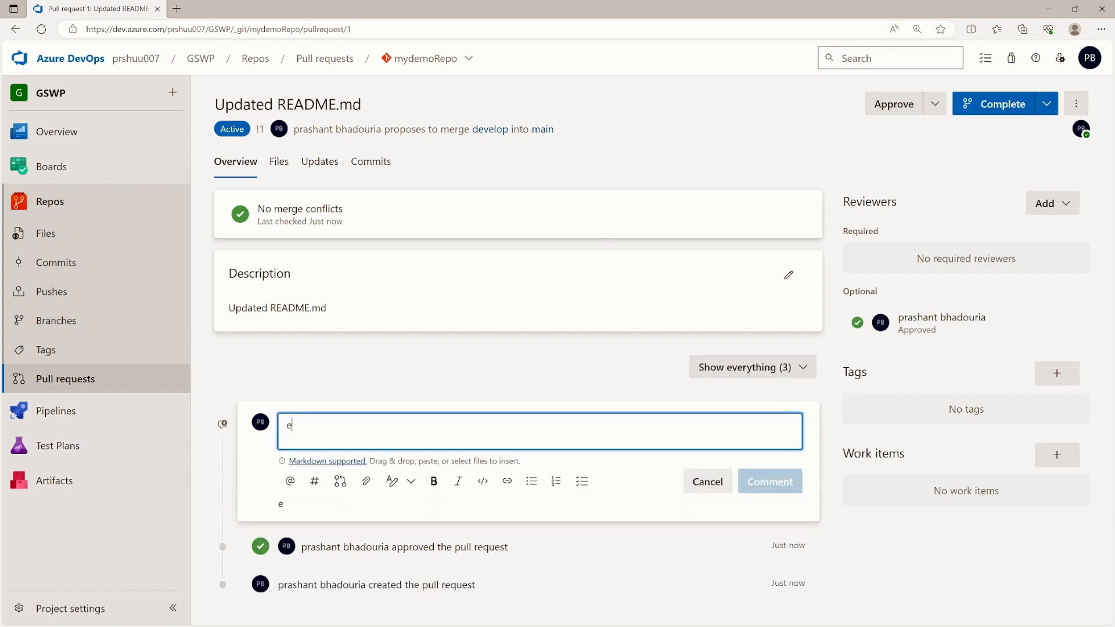
pyautogui.press('BackSpace')
pyautogui.press('BackSpace')
pyautogui.press('BackSpace')
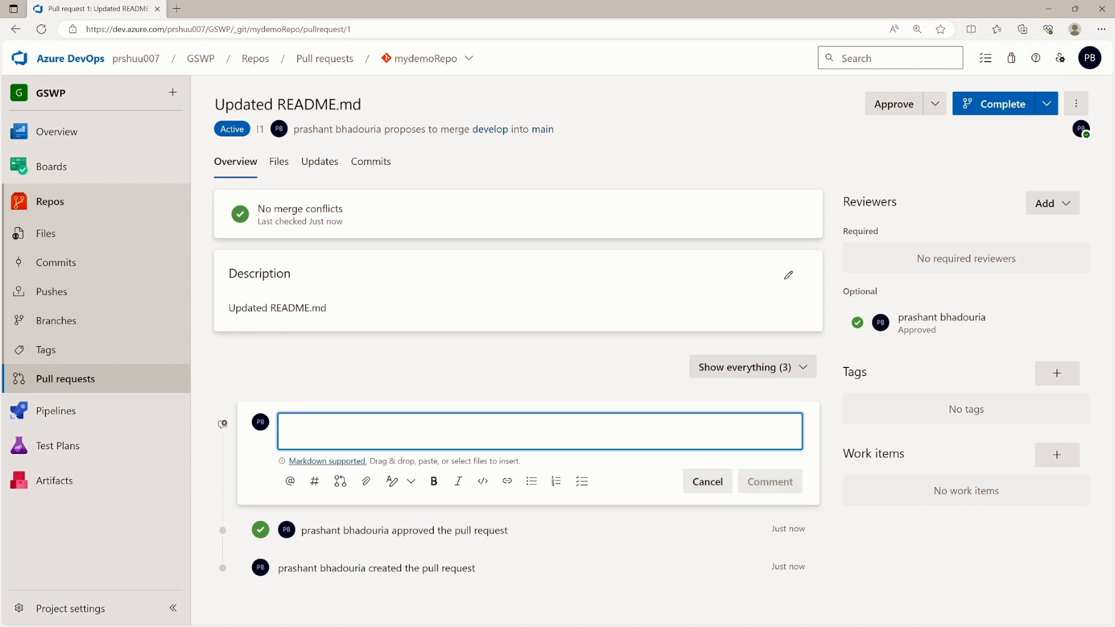
pyautogui.write('lo')
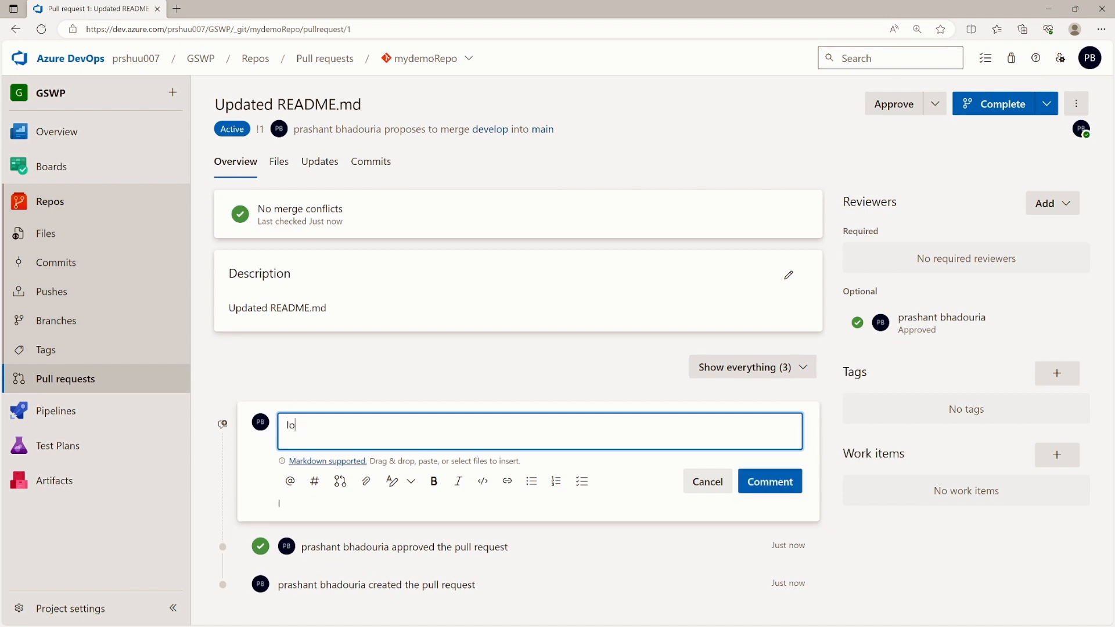
pyautogui.write('oks fine to me')
# - Post 'looks fine to me' on pull request 1, then view the vote and Complete options
pyautogui.click(764, 490)
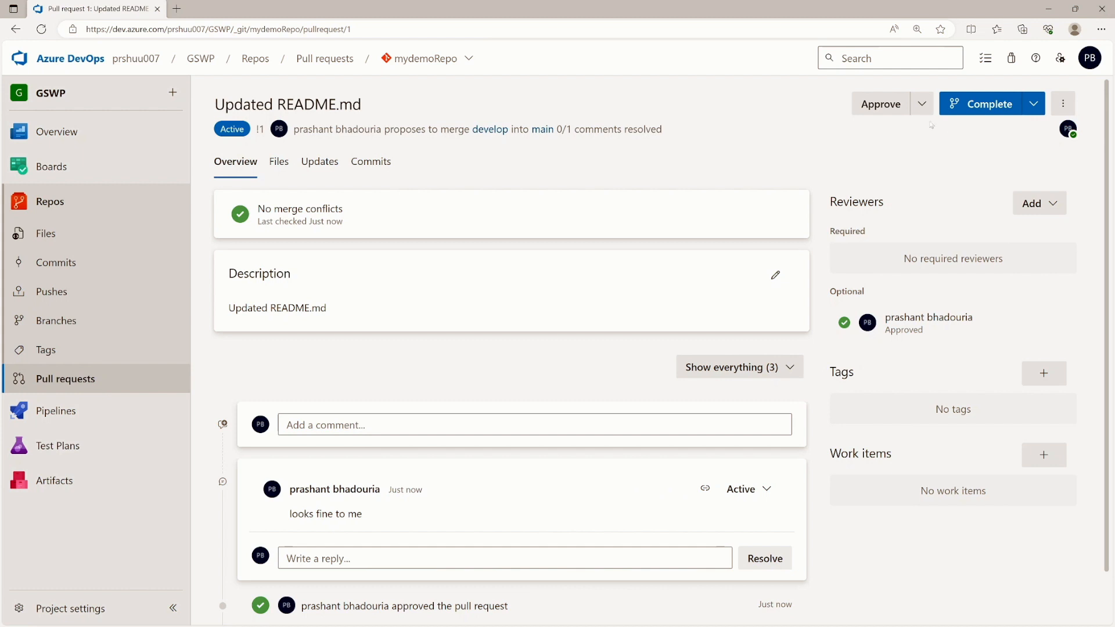
pyautogui.click(921, 104)
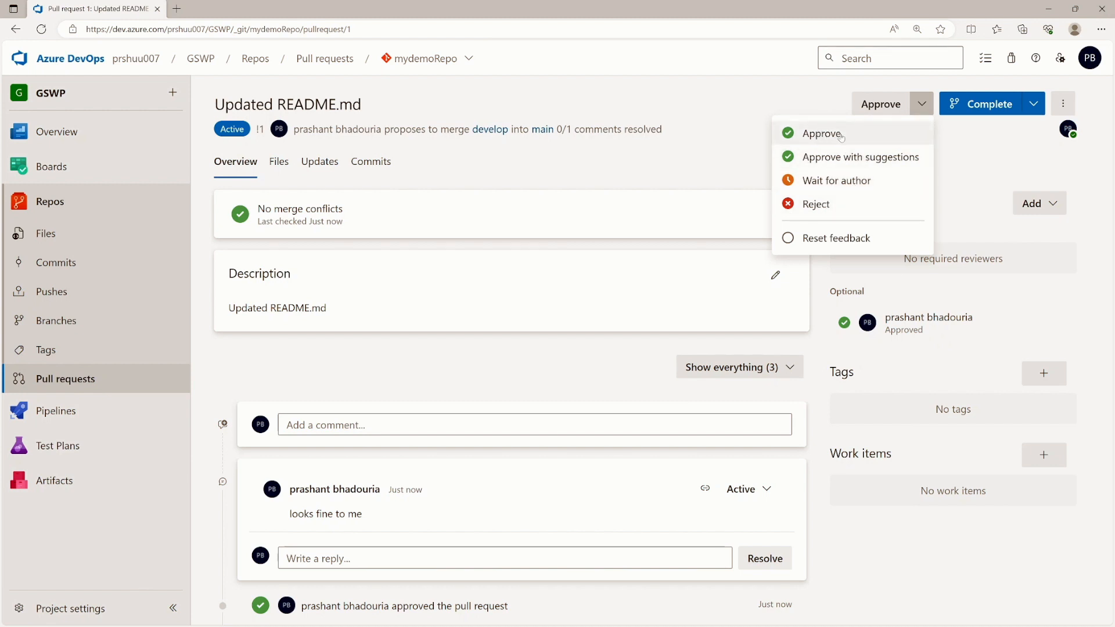
pyautogui.click(1032, 109)
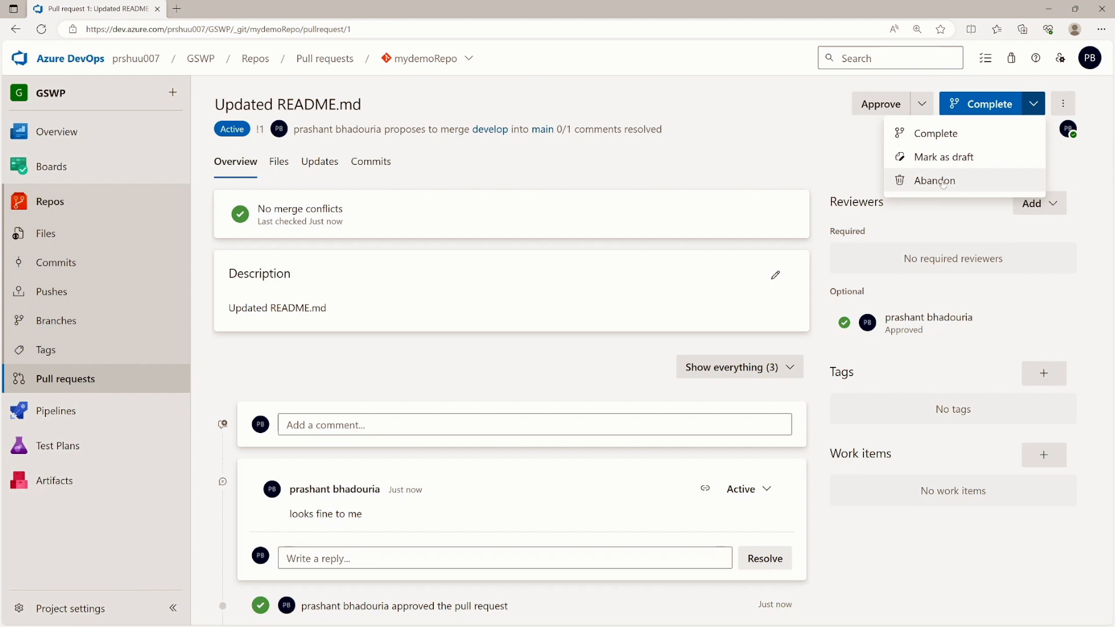
# - Merge pull request 1 into main while keeping the develop branch, then return to Files
pyautogui.click(974, 109)
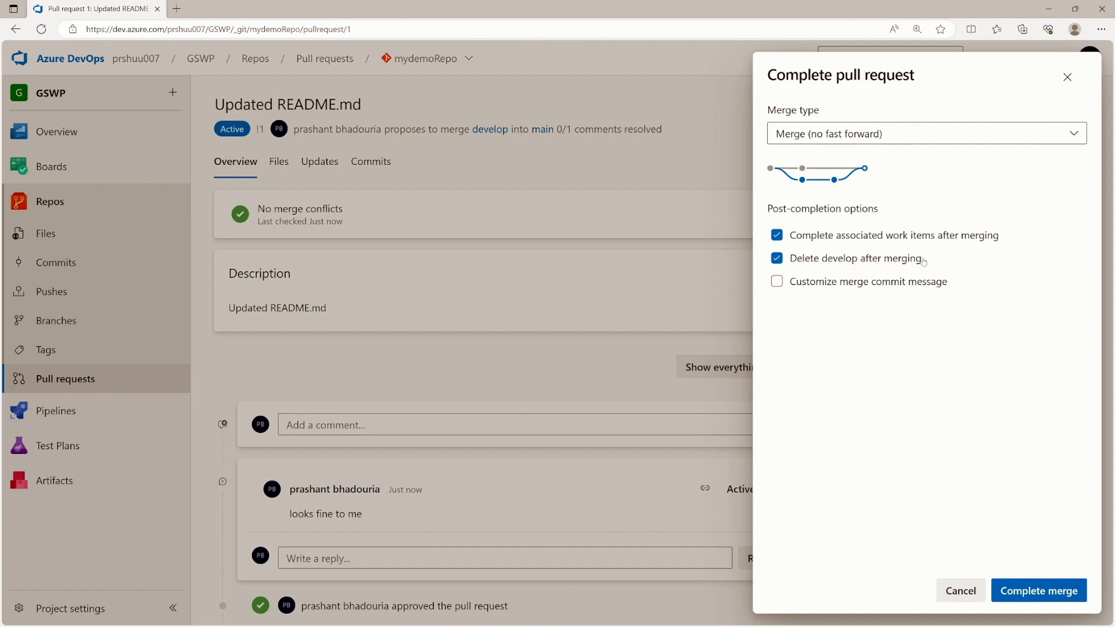
pyautogui.click(790, 266)
pyautogui.click(1025, 591)
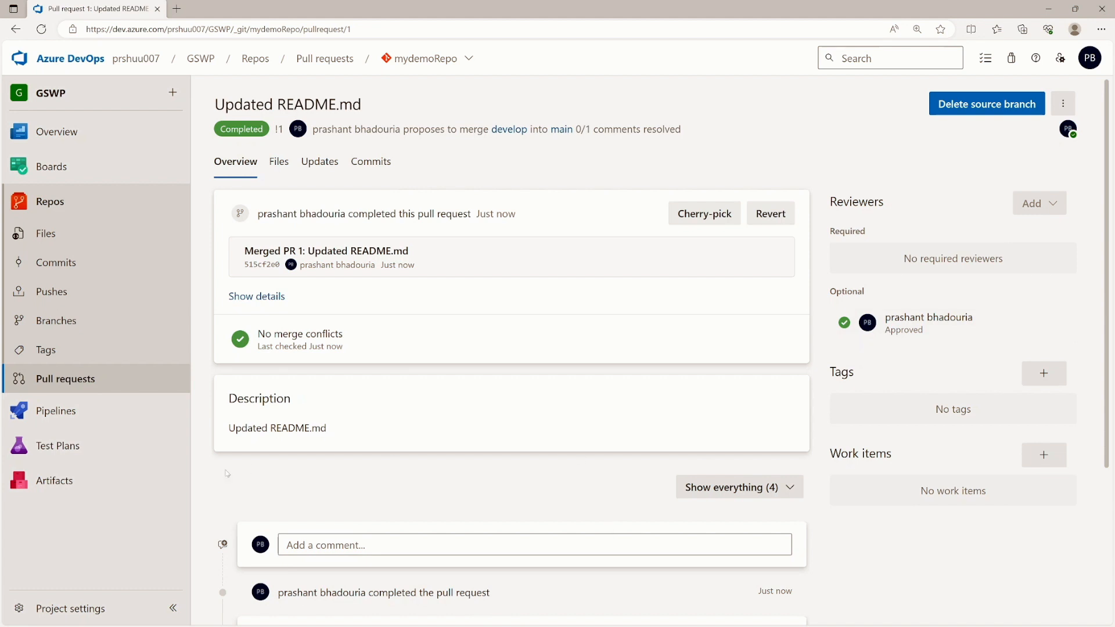
pyautogui.click(73, 246)
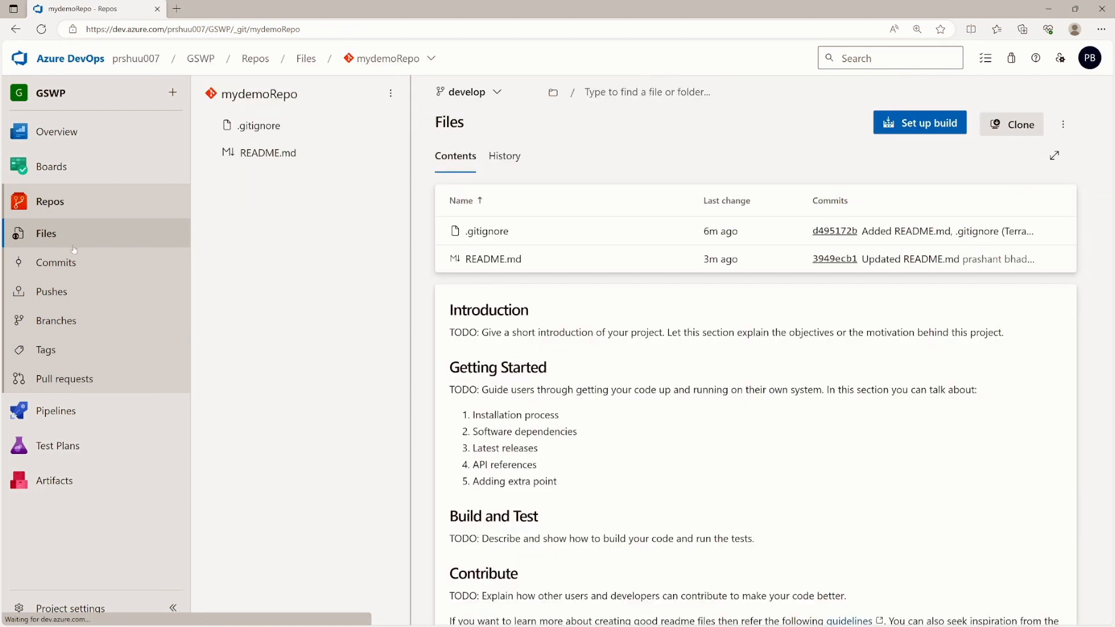
# - Switch to the main branch and highlight its 'Adding extra point' line
pyautogui.click(505, 97)
pyautogui.click(477, 185)
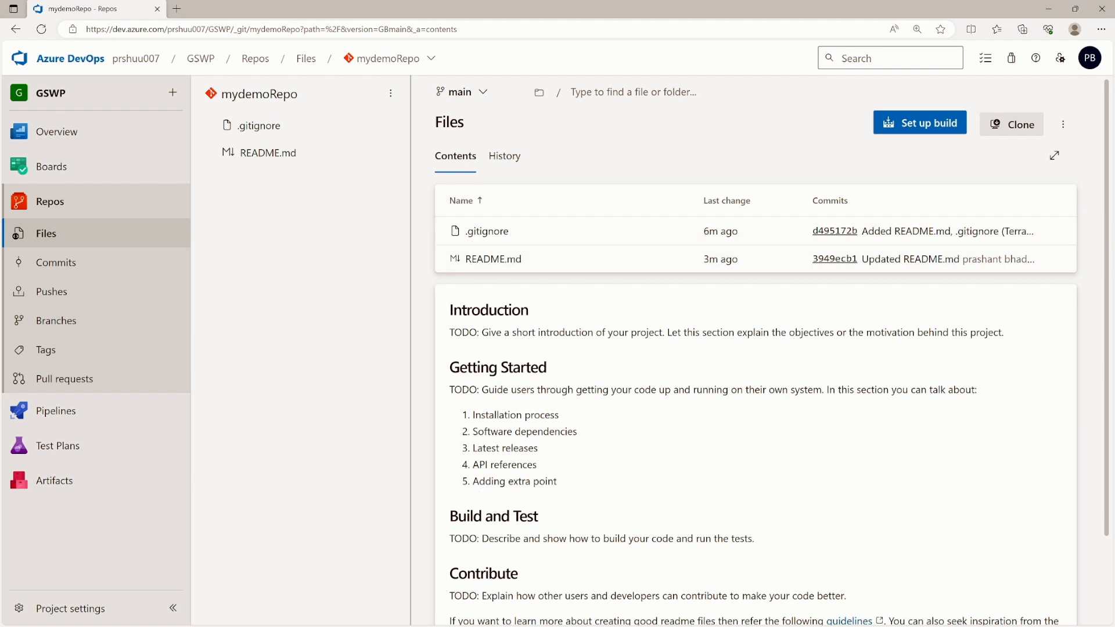
pyautogui.moveTo(473, 481); pyautogui.dragTo(557, 482)
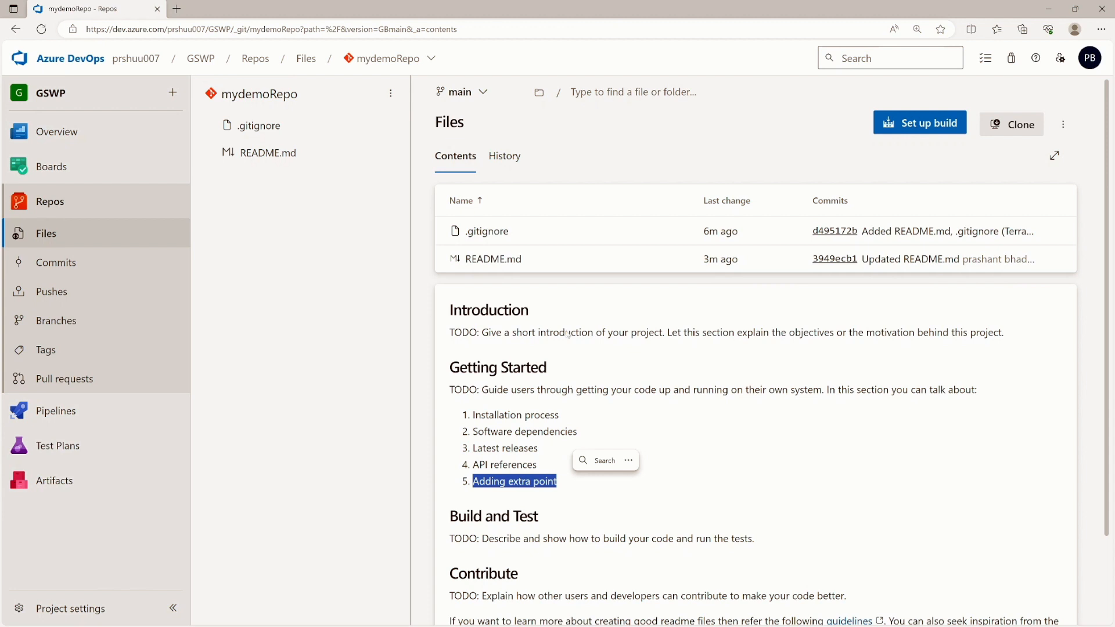
# - Inspect main's commit history and the merge commit's details, then open the branch list
pyautogui.click(506, 162)
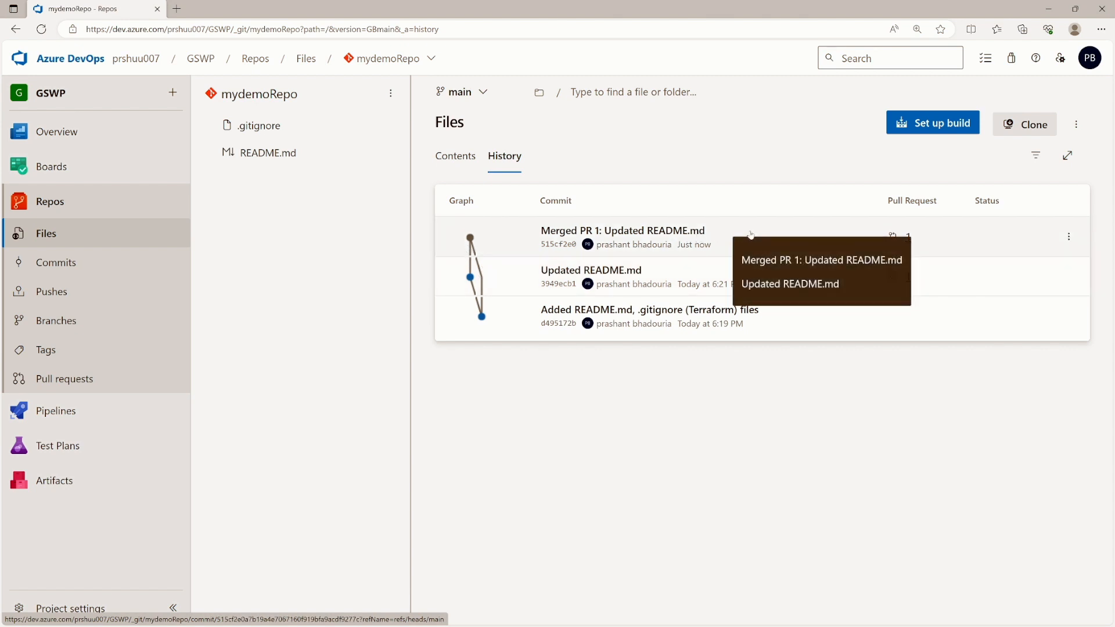
pyautogui.click(730, 233)
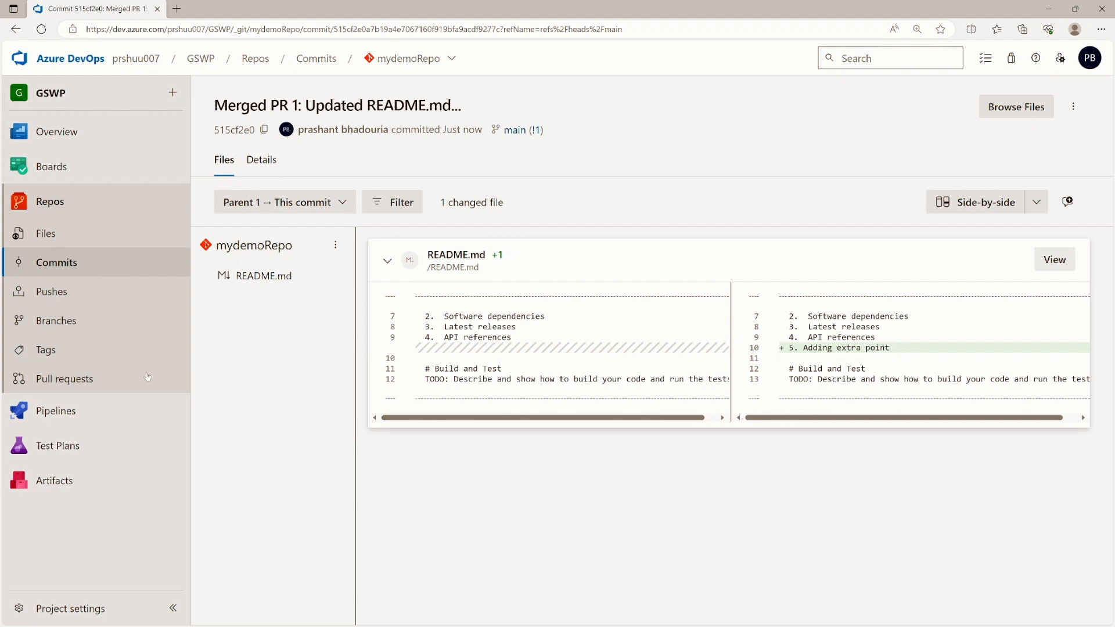
pyautogui.click(64, 328)
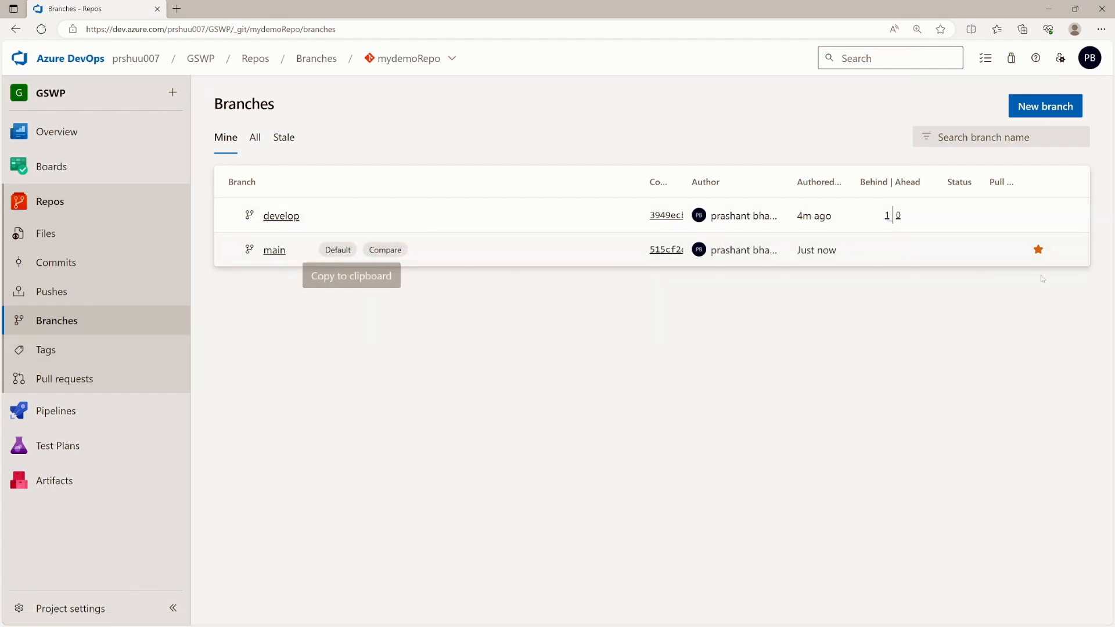
# - Open main's branch policies and require a minimum of 1 reviewer
pyautogui.click(1069, 249)
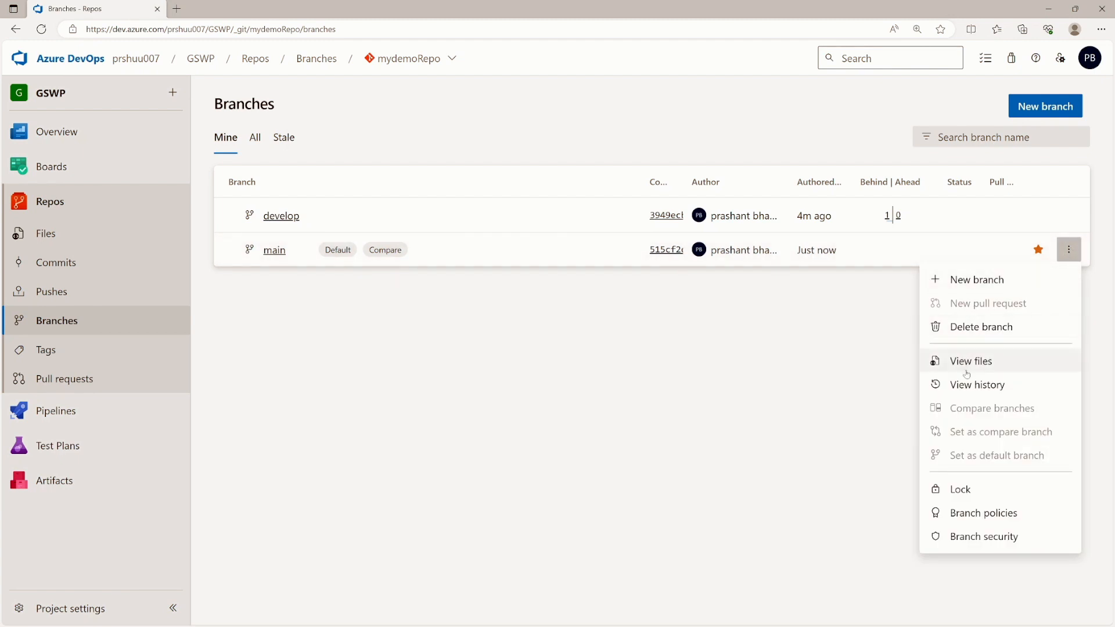
pyautogui.click(981, 514)
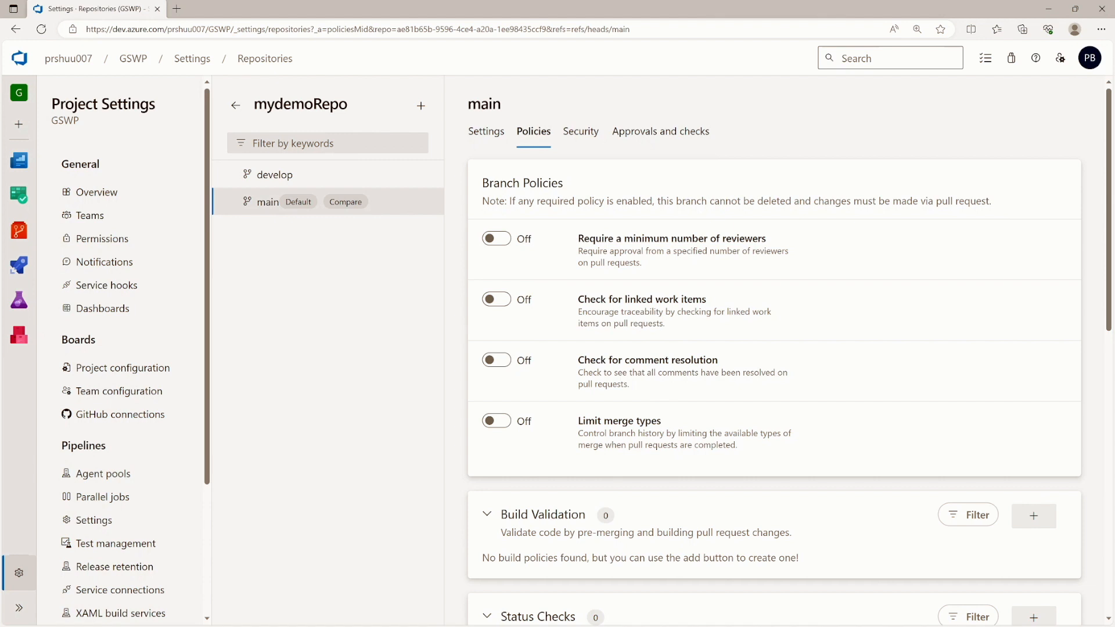
pyautogui.click(505, 238)
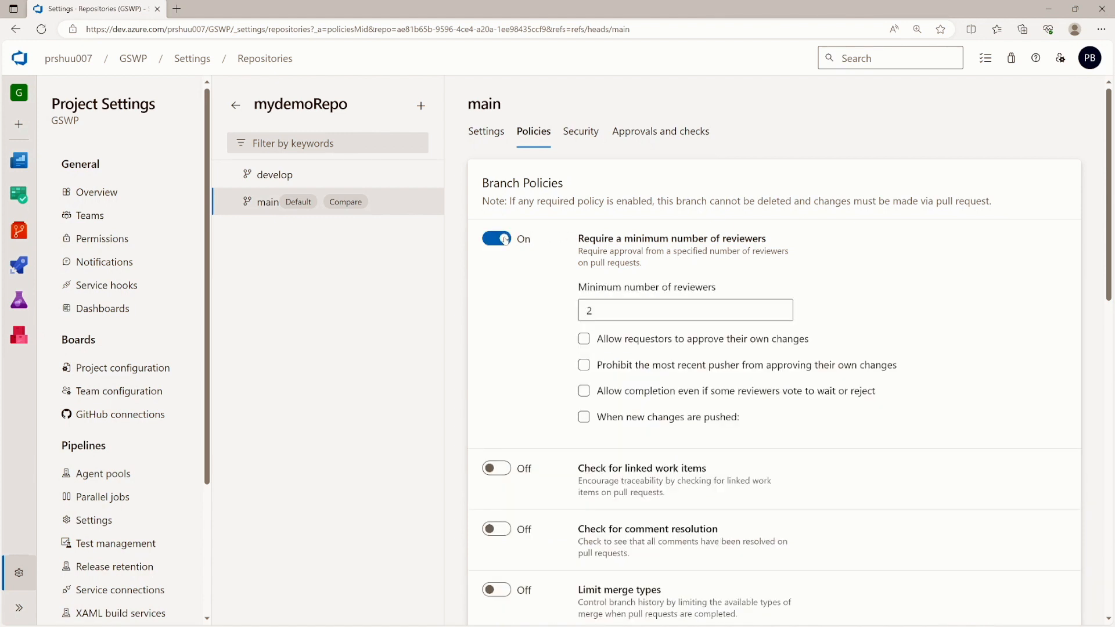
pyautogui.doubleClick(577, 310)
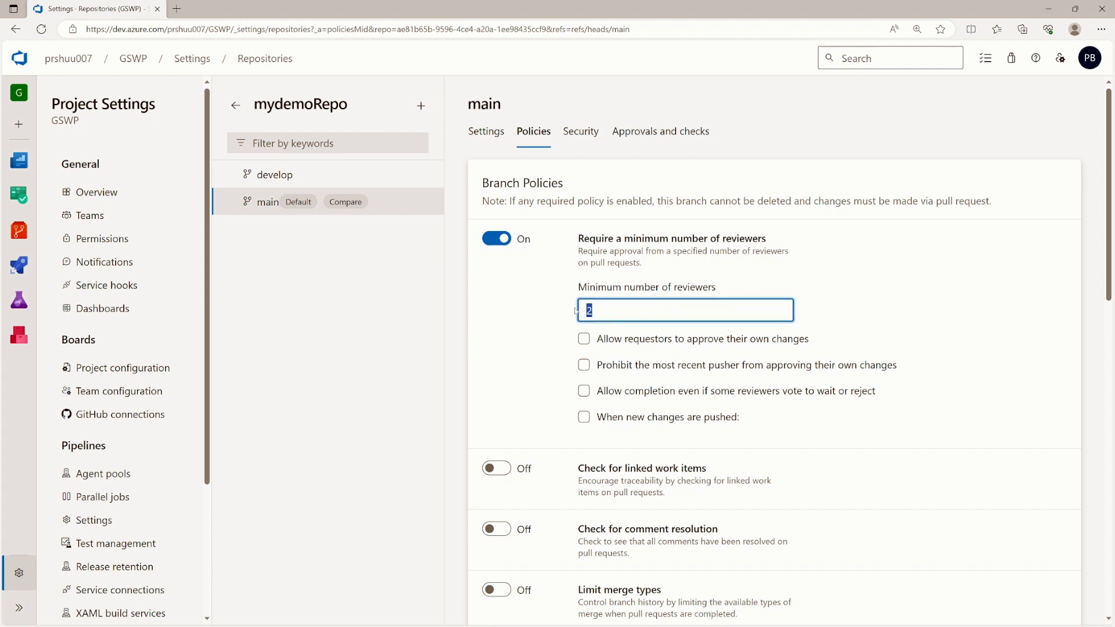
pyautogui.write('1')
# - Allow requestors to approve their own changes, review the policy page, and return to Files
pyautogui.click(585, 340)
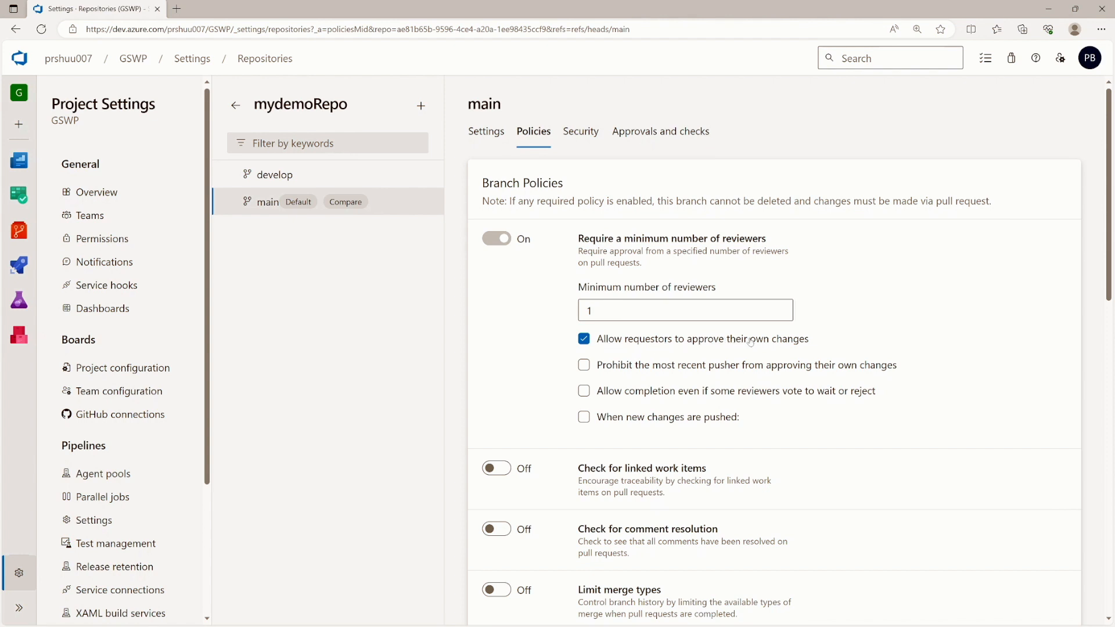
pyautogui.click(584, 344)
pyautogui.click(584, 340)
pyautogui.scroll(-2, 509, 341)
pyautogui.scroll(-2, 509, 342)
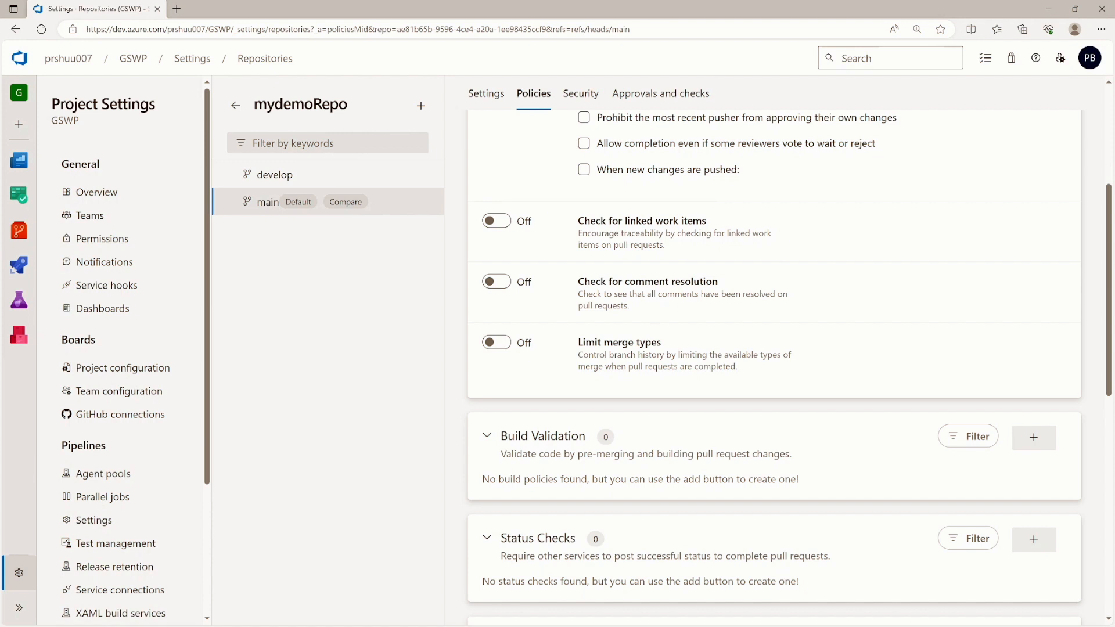
pyautogui.scroll(-5, 774, 369)
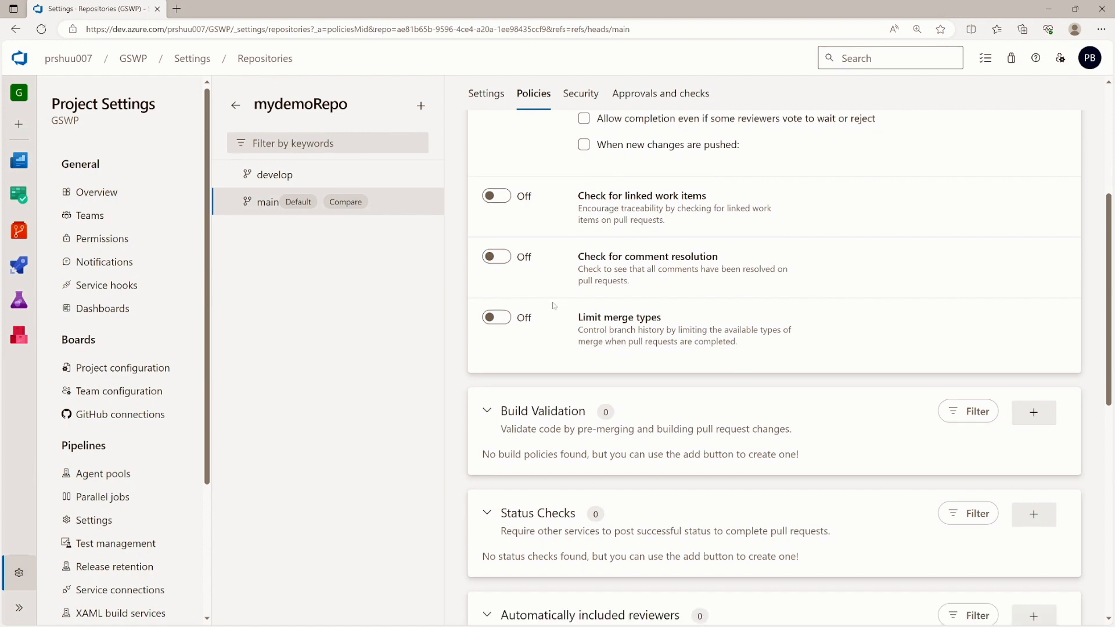
pyautogui.scroll(8, 559, 308)
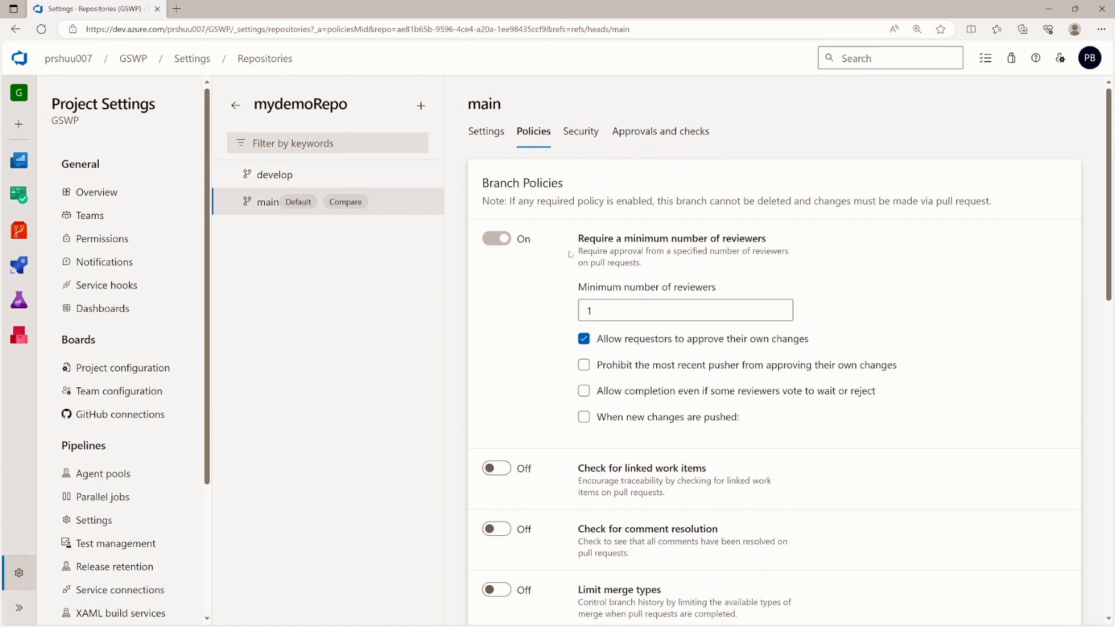
pyautogui.scroll(-10, 679, 325)
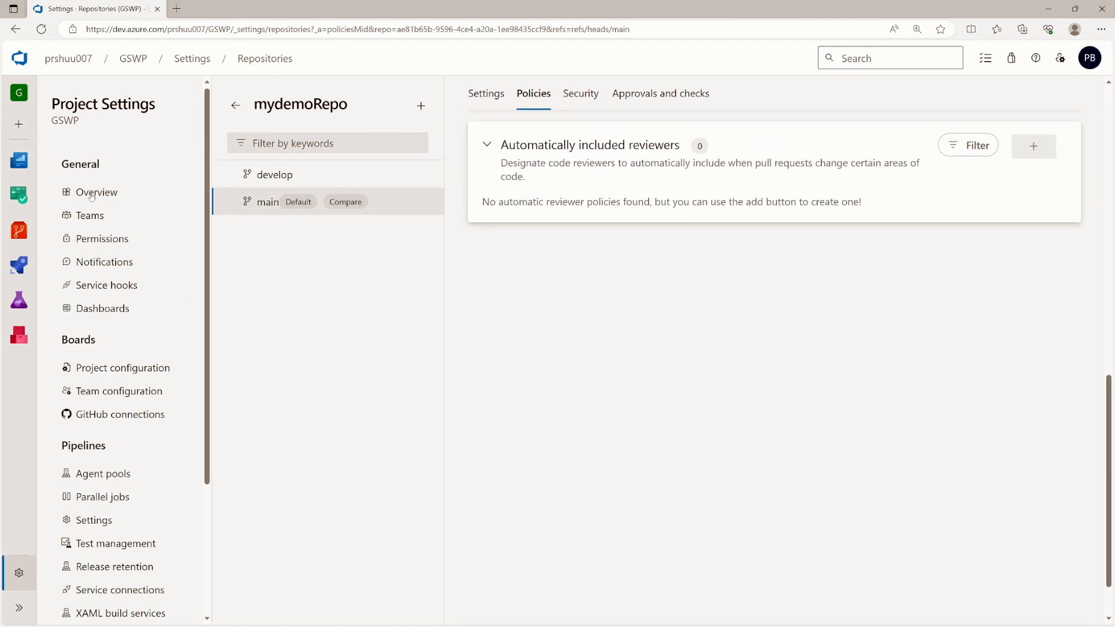
pyautogui.click(19, 231)
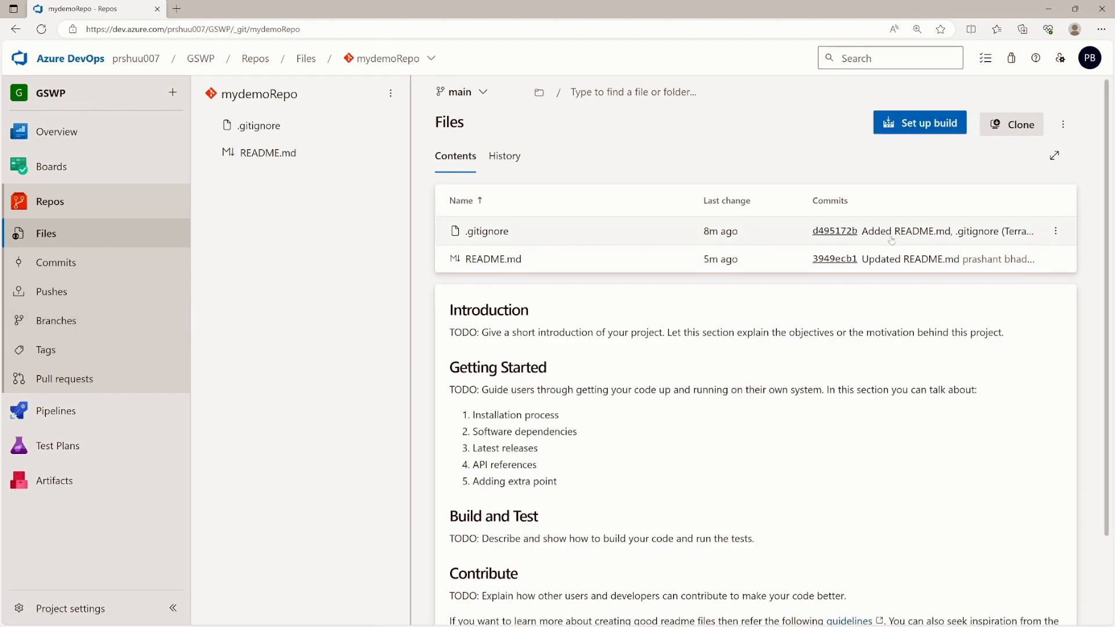
# - Open README.md on main in edit mode
pyautogui.click(289, 157)
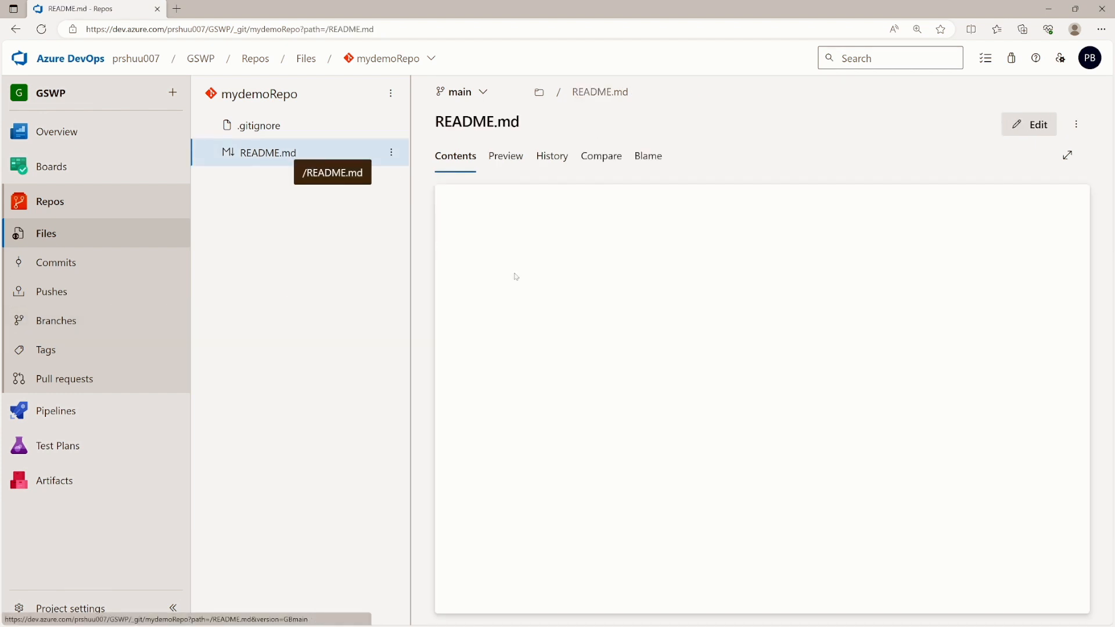
pyautogui.click(572, 295)
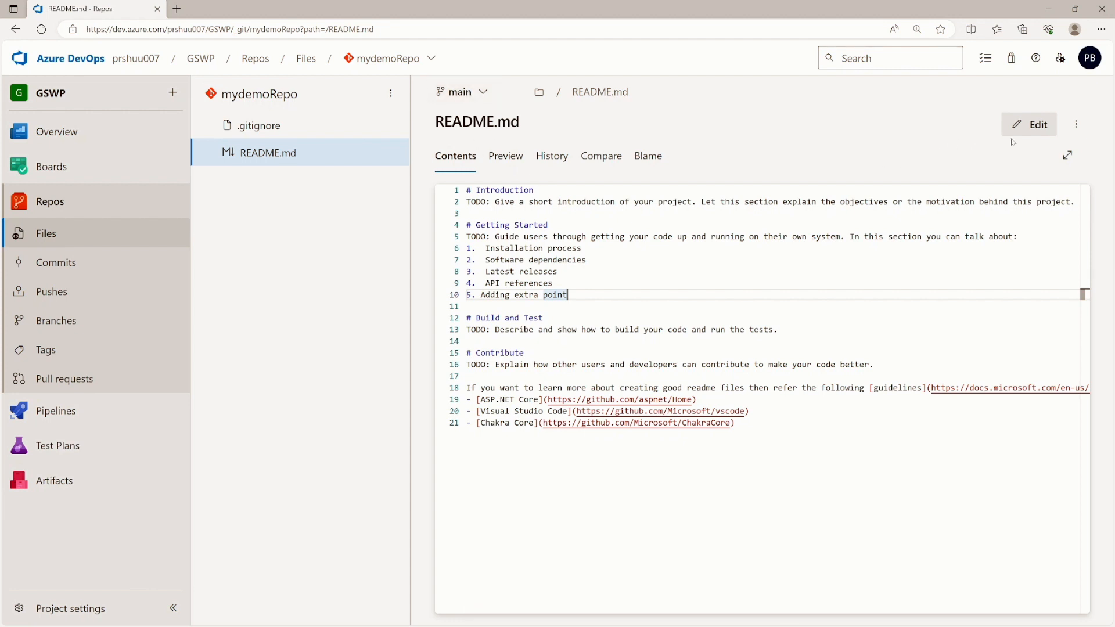
pyautogui.click(1039, 131)
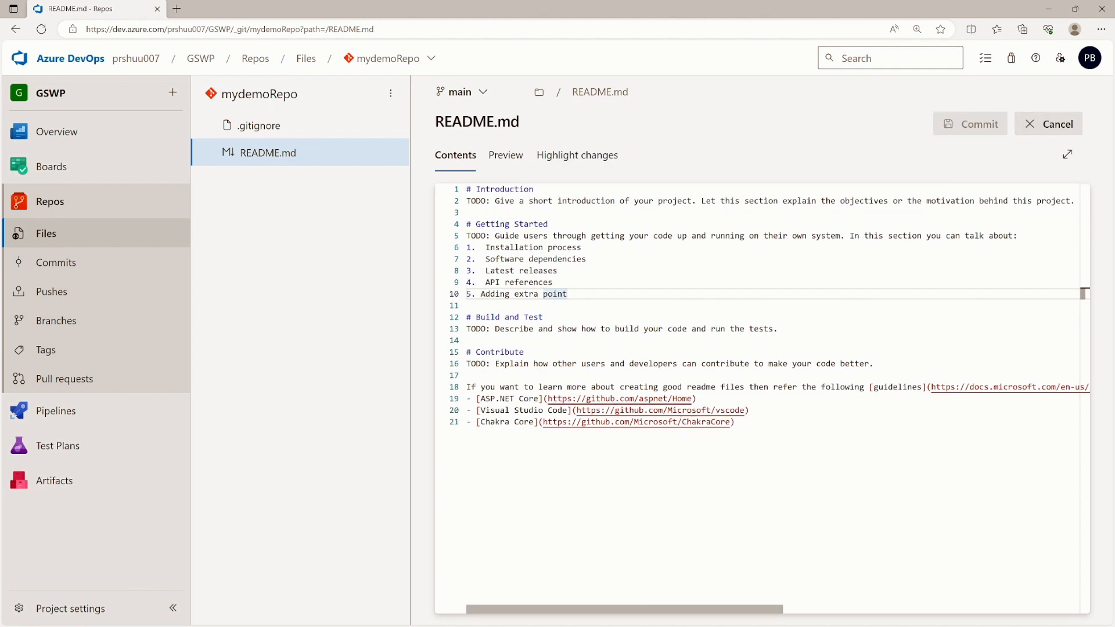
# - Add the line '6. checking commit directly to main branch' after item 5
pyautogui.press('Return')
pyautogui.write('5. ')
pyautogui.write('codeed')
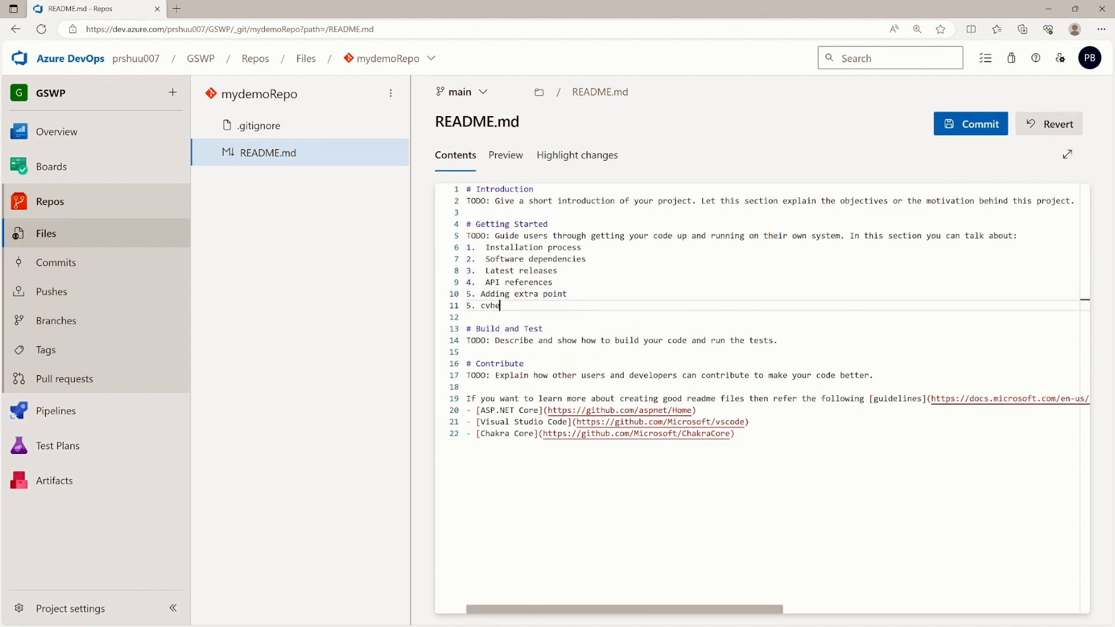
pyautogui.press('BackSpace')
pyautogui.press('BackSpace')
pyautogui.press('BackSpace')
pyautogui.press('BackSpace')
pyautogui.press('BackSpace')
pyautogui.write('hcking')
pyautogui.click(490, 305)
pyautogui.write('e')
pyautogui.write('commit directlu')
pyautogui.press('BackSpace')
pyautogui.write('y to')
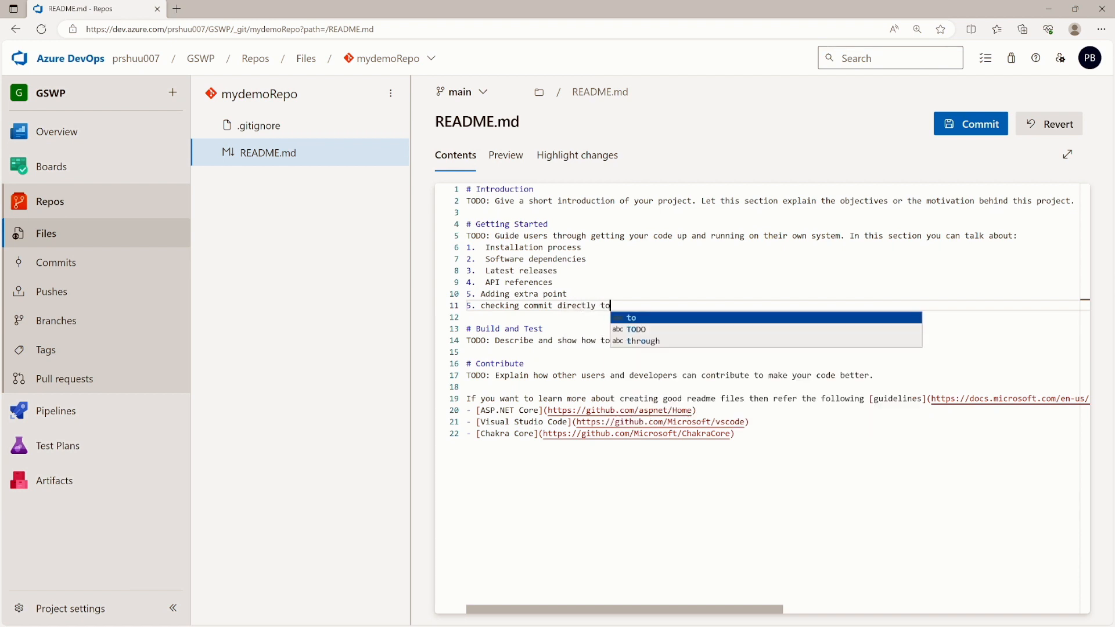
pyautogui.write(' main branch')
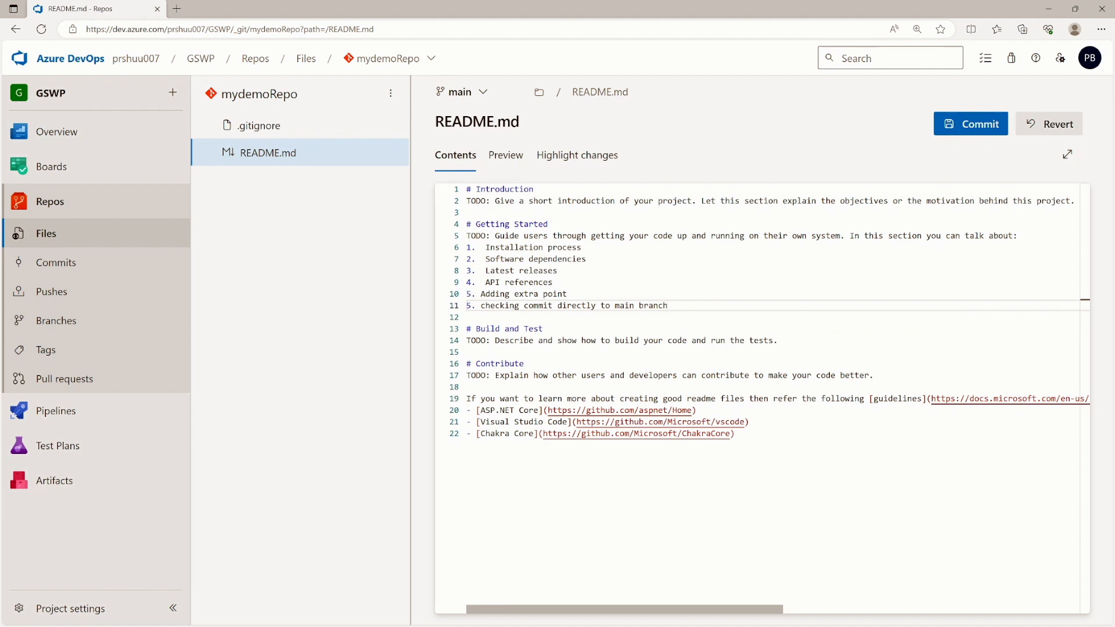
pyautogui.click(471, 305)
pyautogui.press('BackSpace')
pyautogui.write('6')
# - After main rejects the direct commit, commit to a new 'feature' branch with a pull request
pyautogui.click(971, 125)
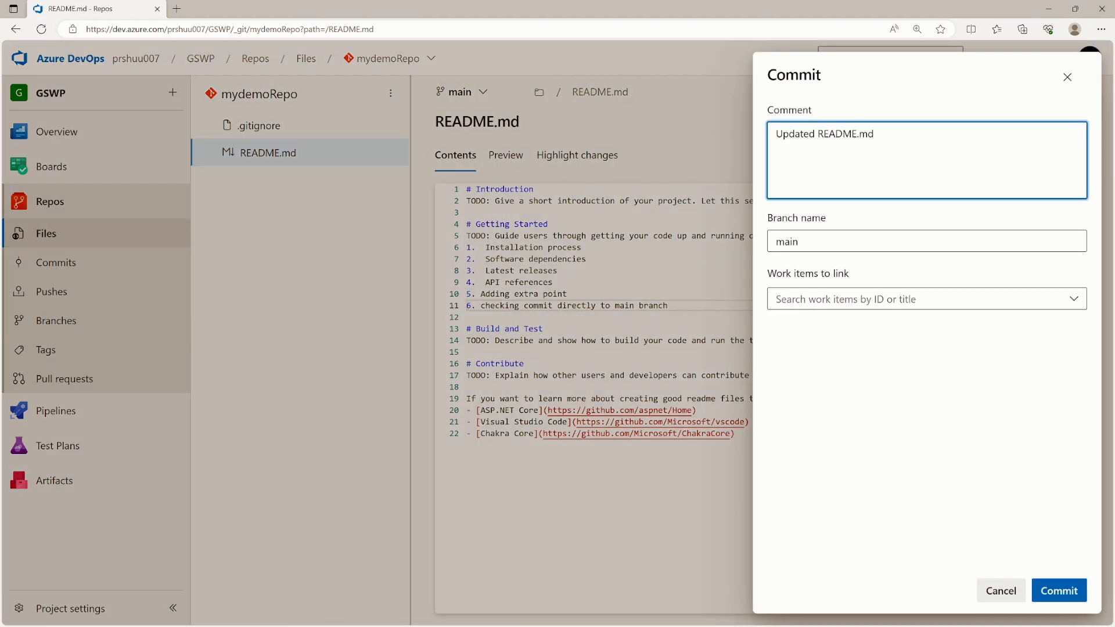
pyautogui.click(1060, 590)
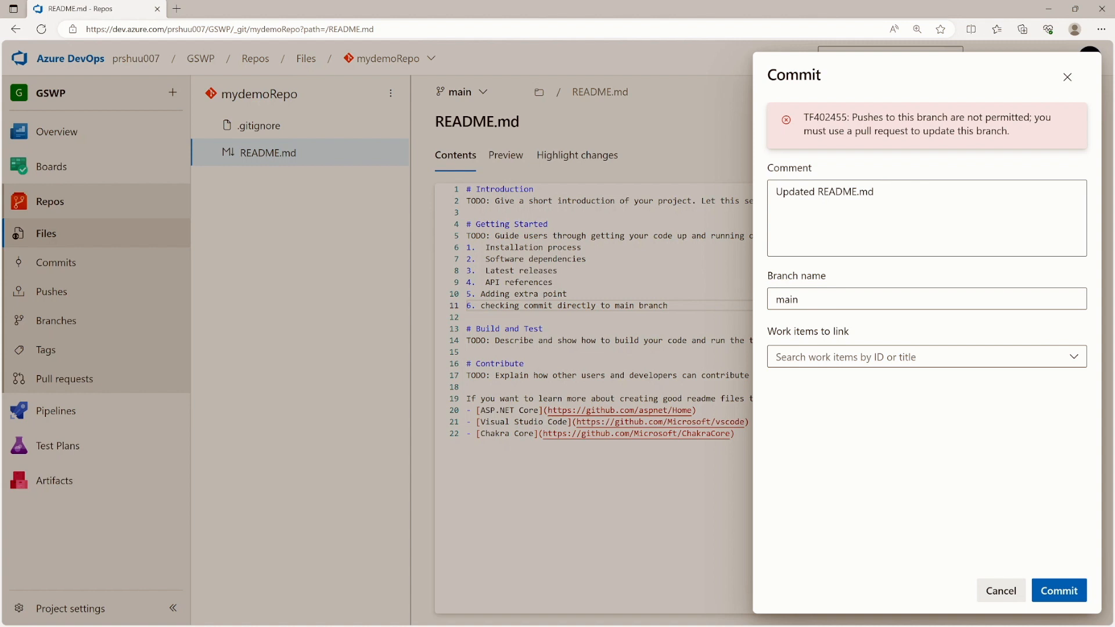
pyautogui.click(865, 299)
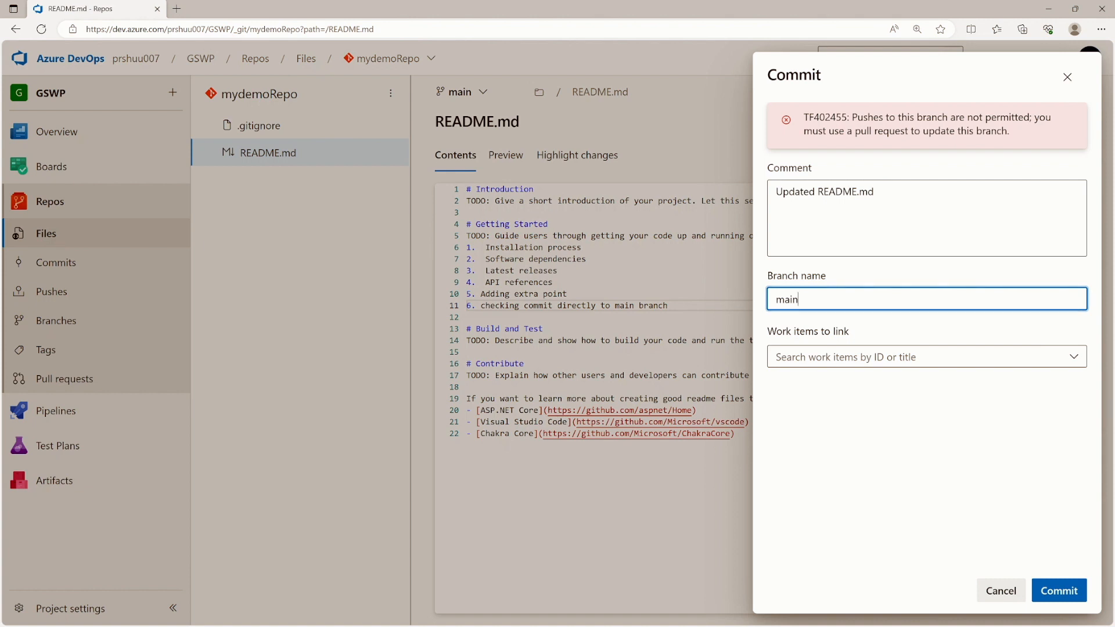
pyautogui.press('BackSpace')
pyautogui.press('BackSpace')
pyautogui.press('BackSpace')
pyautogui.press('BackSpace')
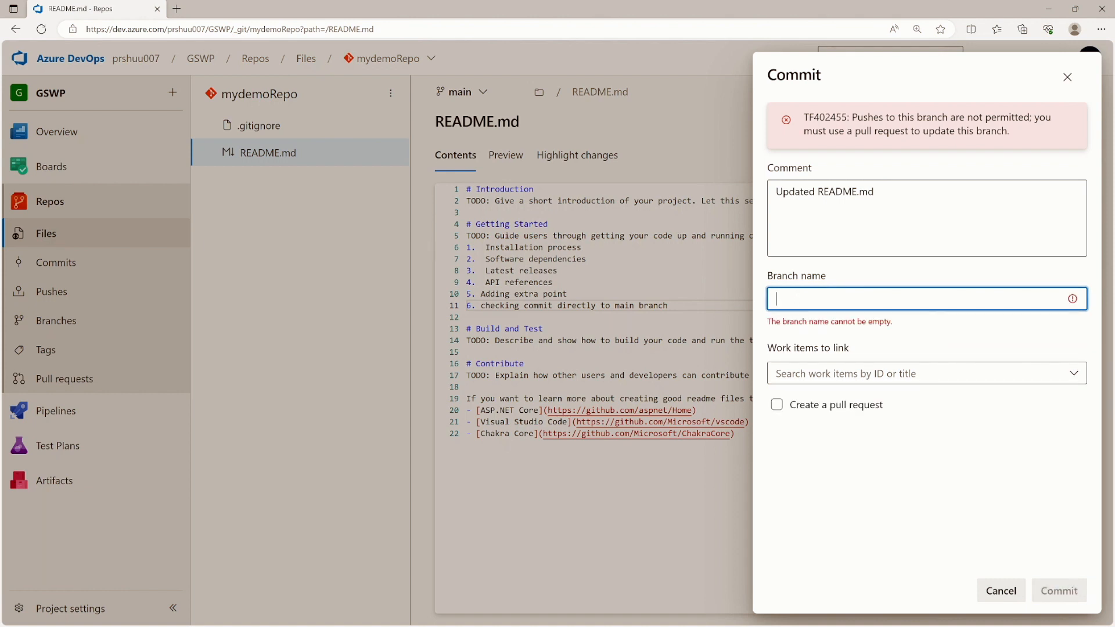
pyautogui.write('feature')
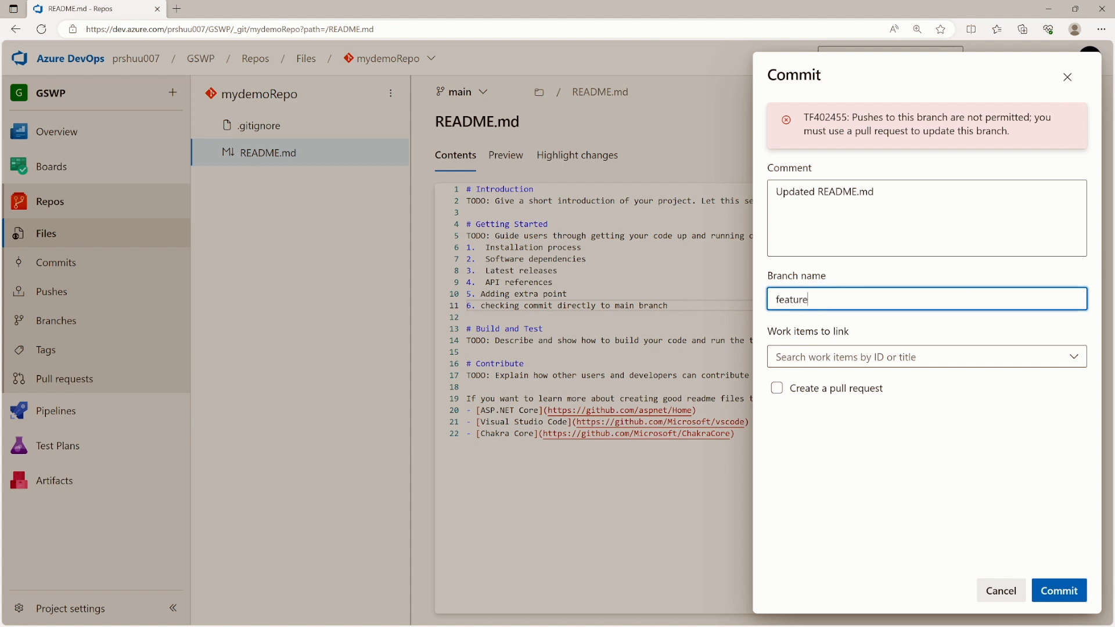
pyautogui.click(776, 387)
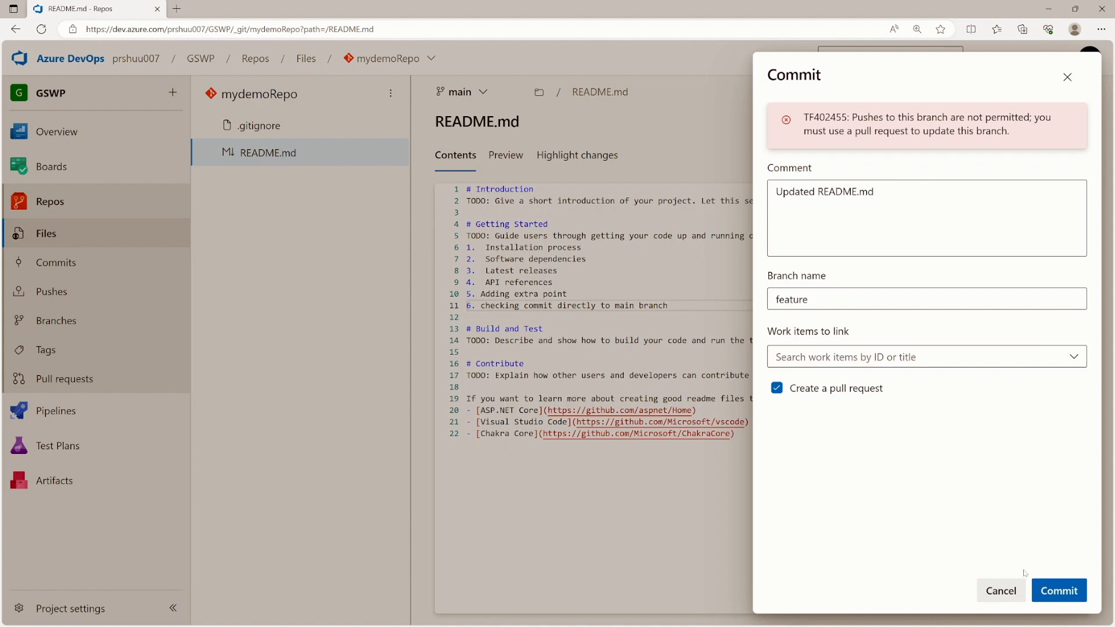
pyautogui.click(1038, 592)
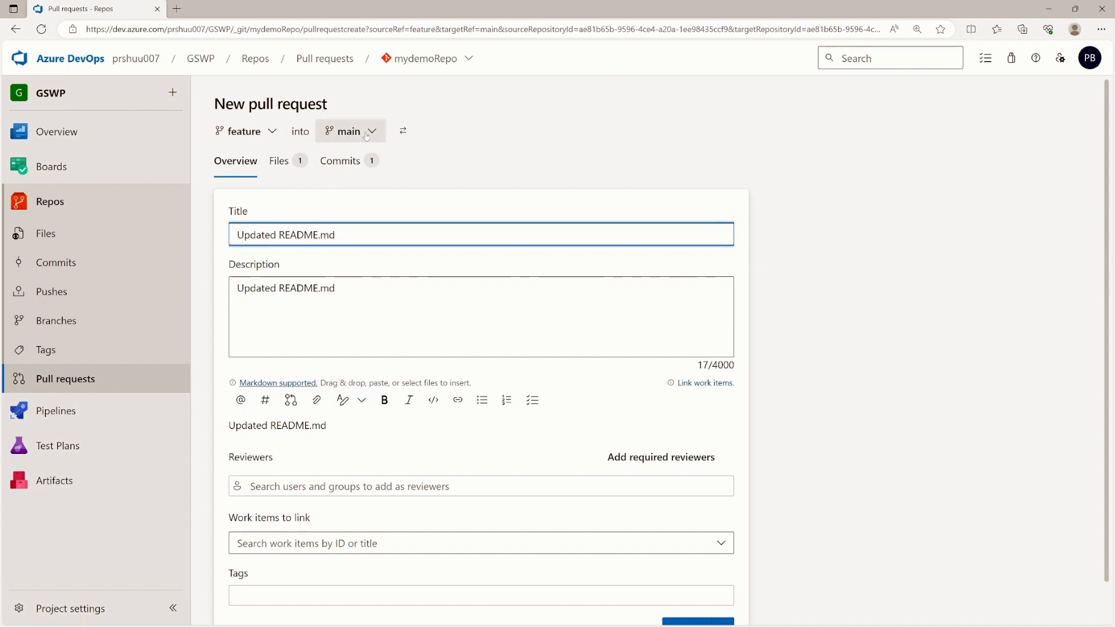
# - Create and approve pull request 2 from feature into main
pyautogui.scroll(-1, 481, 348)
pyautogui.click(676, 587)
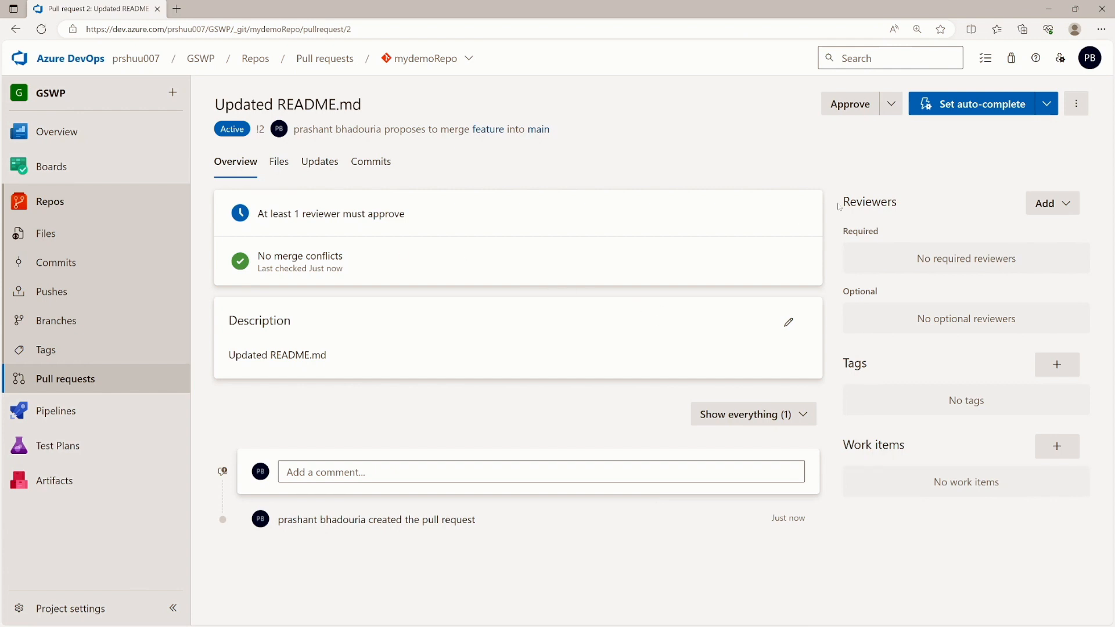
pyautogui.click(843, 108)
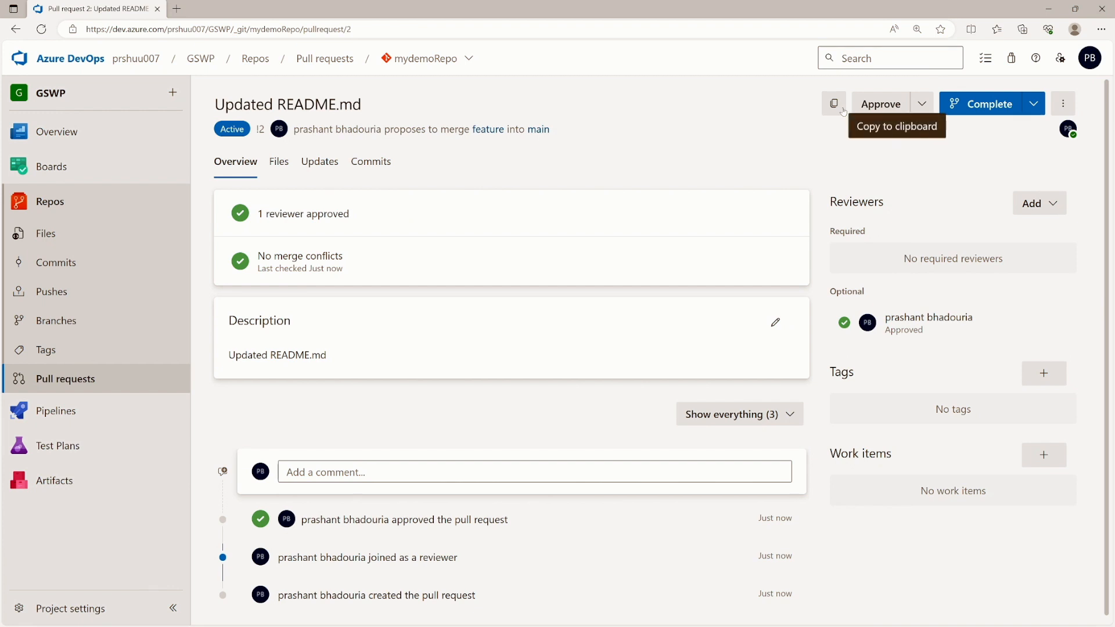
# - Merge pull request 2, skipping work items and deleting feature, then view README item 6 on main
pyautogui.click(987, 105)
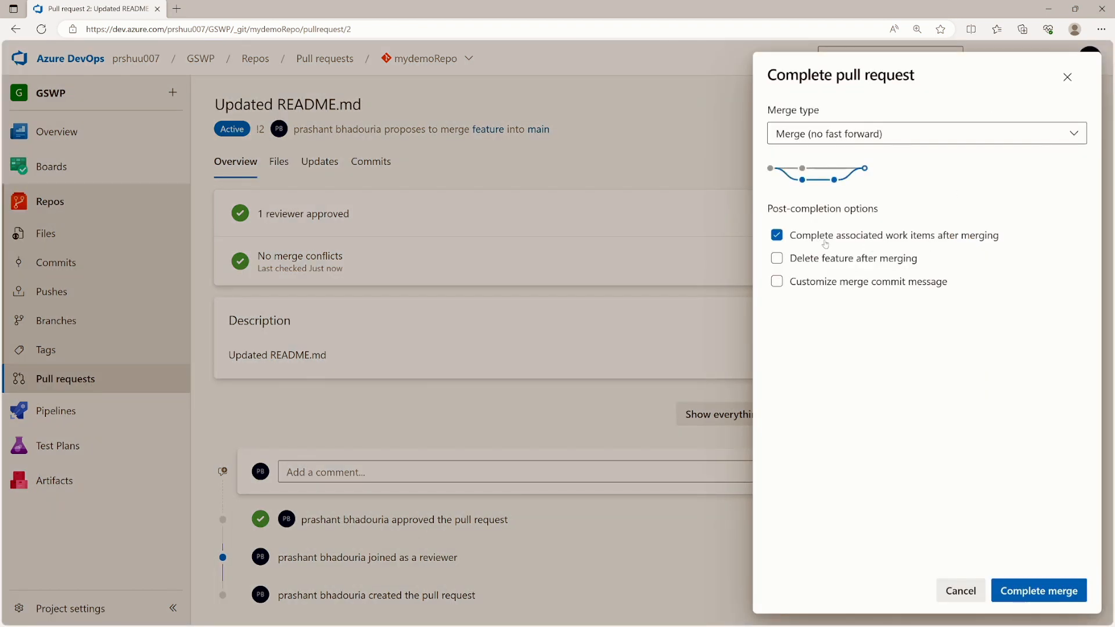
pyautogui.click(777, 236)
pyautogui.click(779, 260)
pyautogui.click(1027, 593)
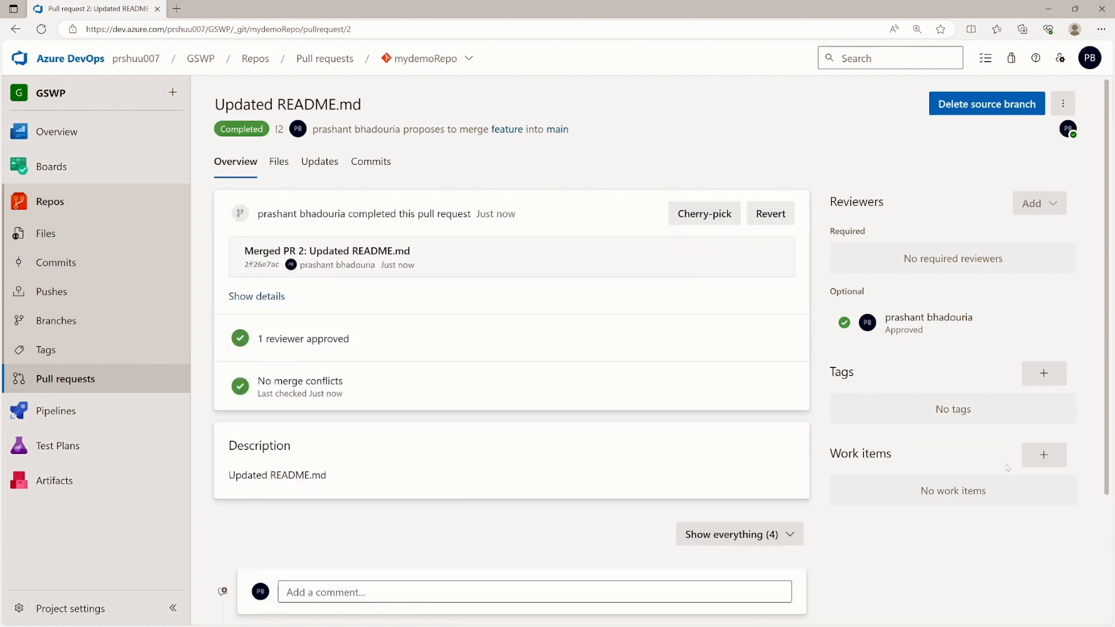
pyautogui.click(52, 240)
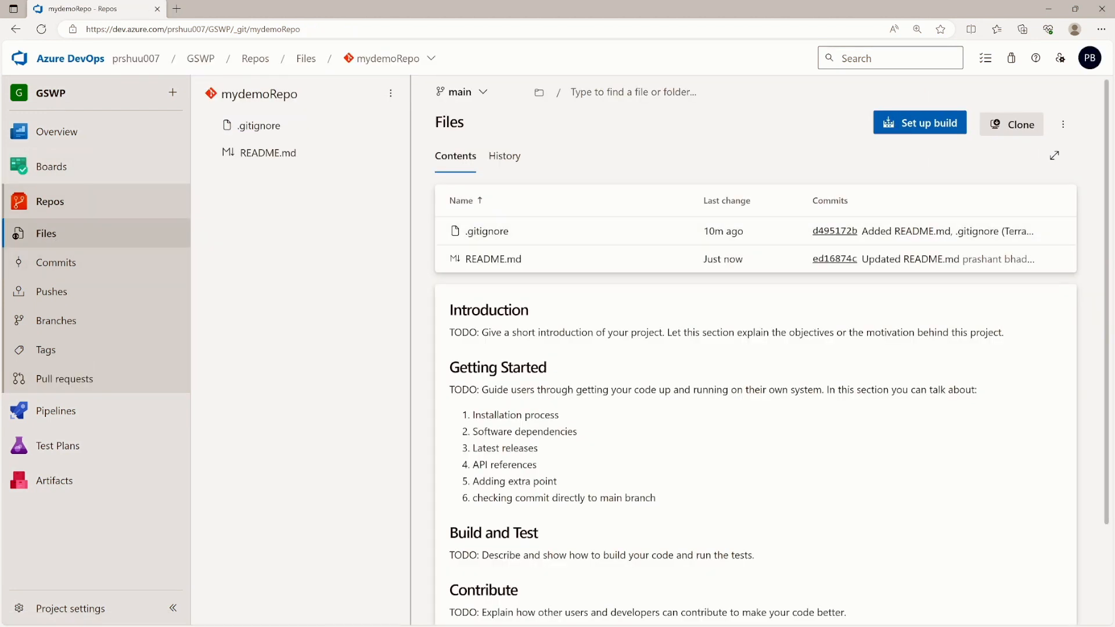
pyautogui.moveTo(657, 498); pyautogui.dragTo(472, 499)
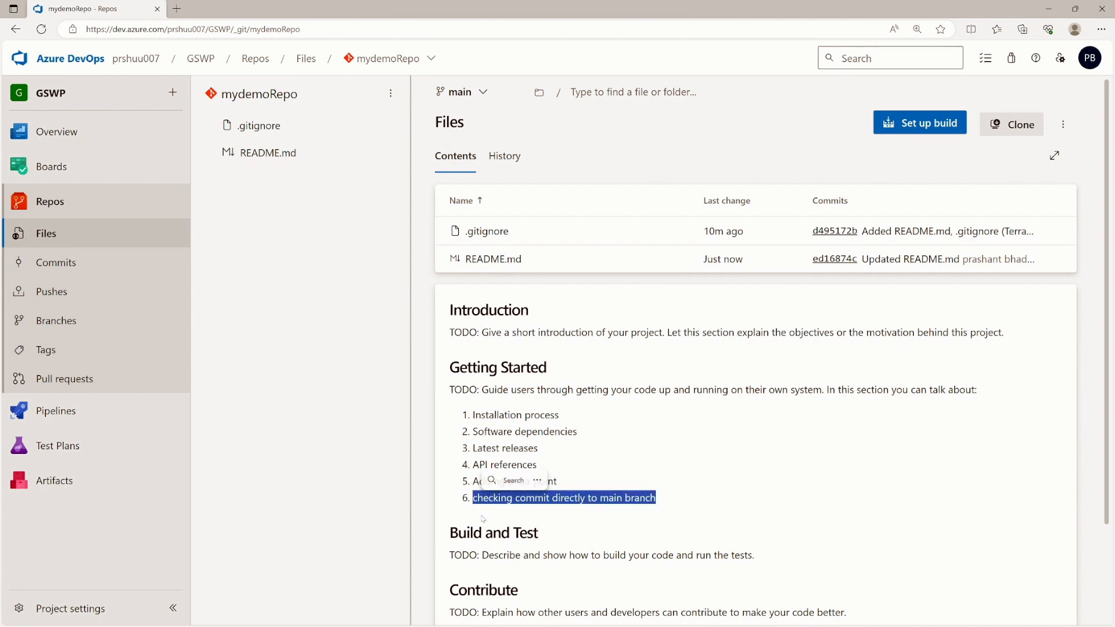
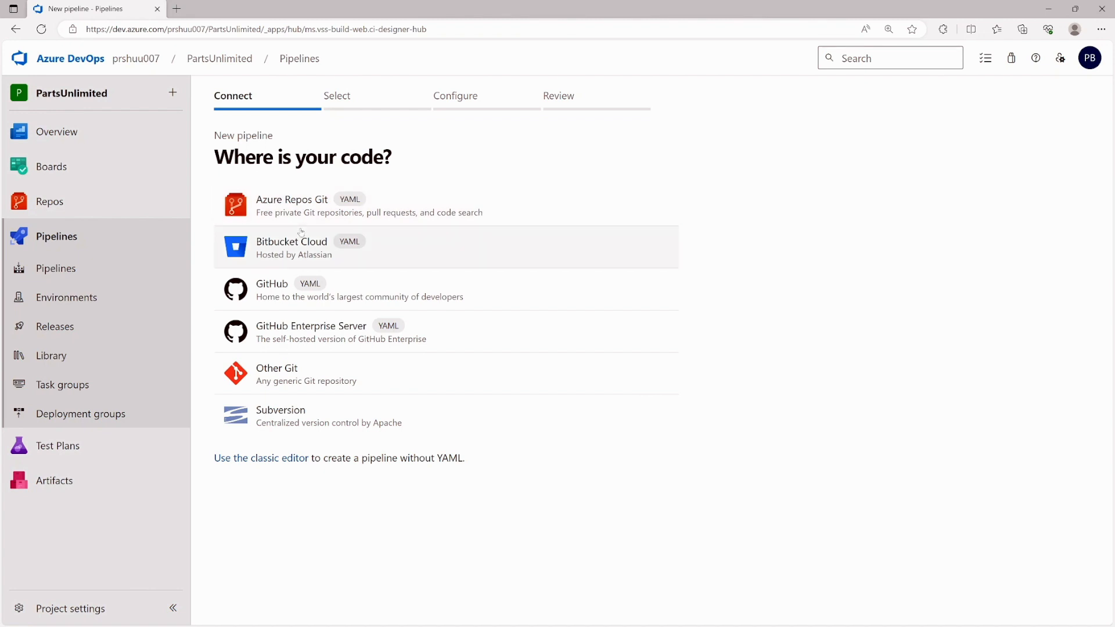
# - Use Azure Repos Git and the PartsUnlimited repository as the pipeline's source
pyautogui.click(269, 208)
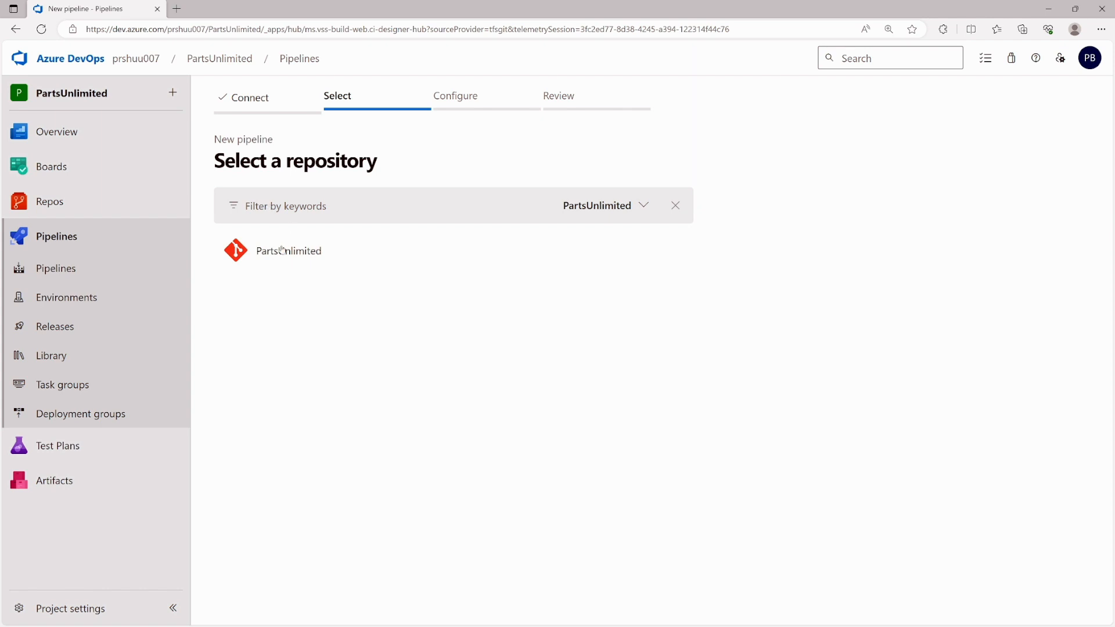
pyautogui.click(278, 257)
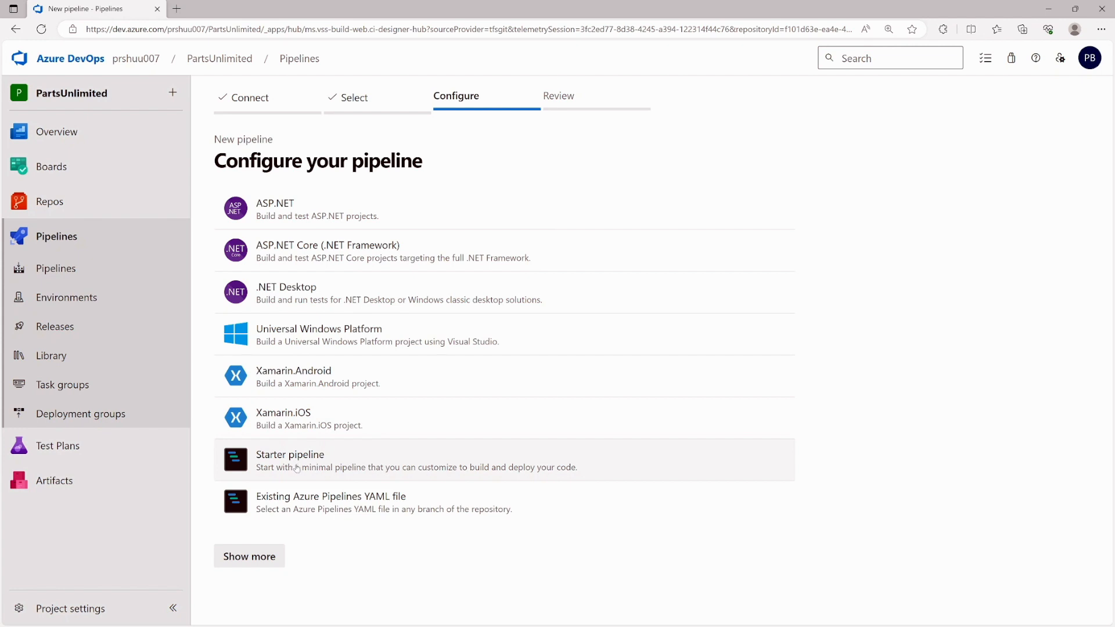
pyautogui.click(264, 557)
# - Browse the full template list and choose the Starter pipeline template
pyautogui.scroll(-3, 341, 400)
pyautogui.scroll(-8, 341, 401)
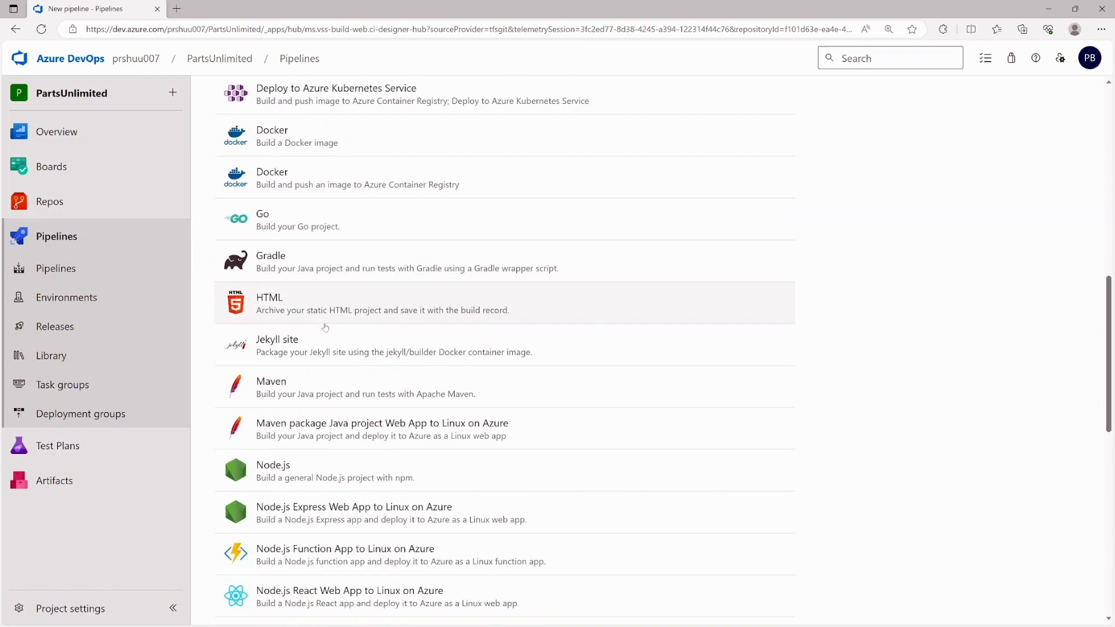
pyautogui.scroll(-10, 325, 328)
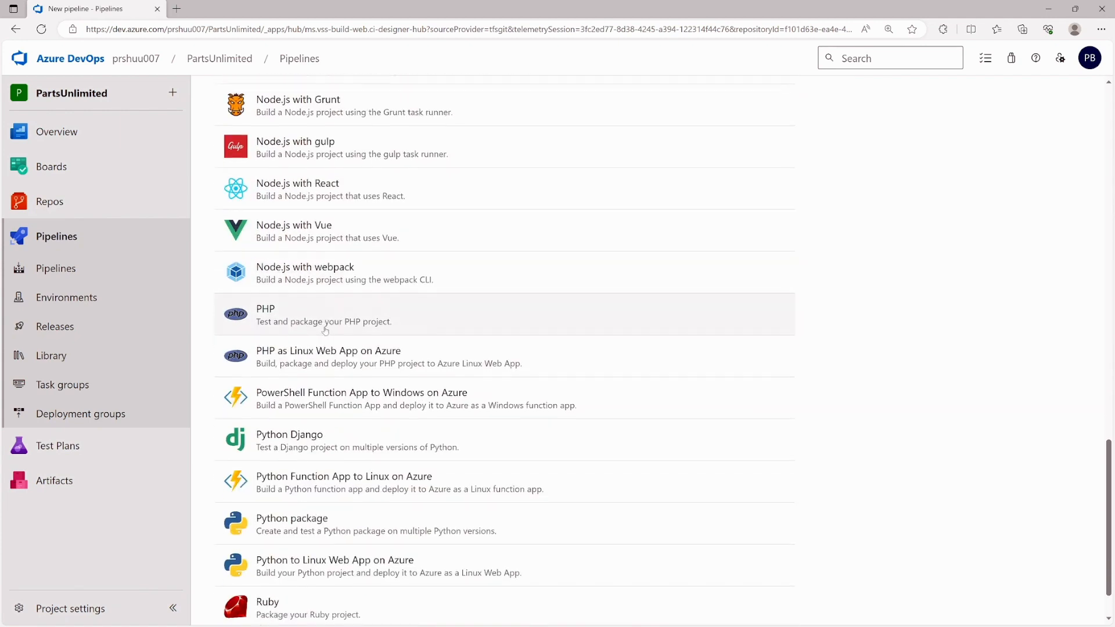
pyautogui.scroll(-1, 325, 330)
pyautogui.scroll(20, 326, 330)
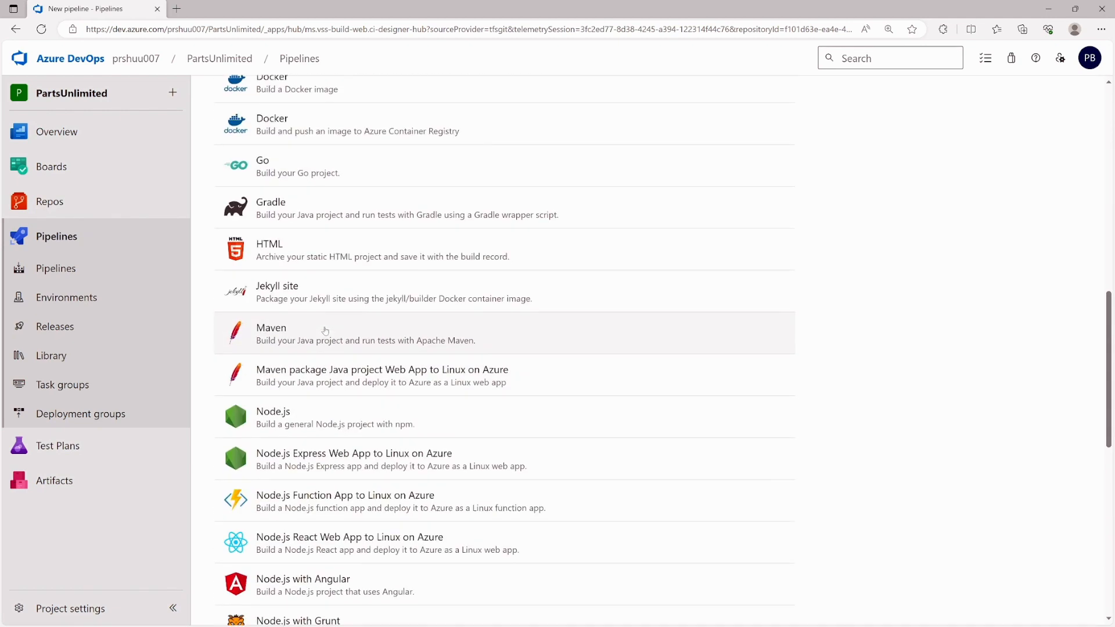
pyautogui.scroll(-4, 327, 353)
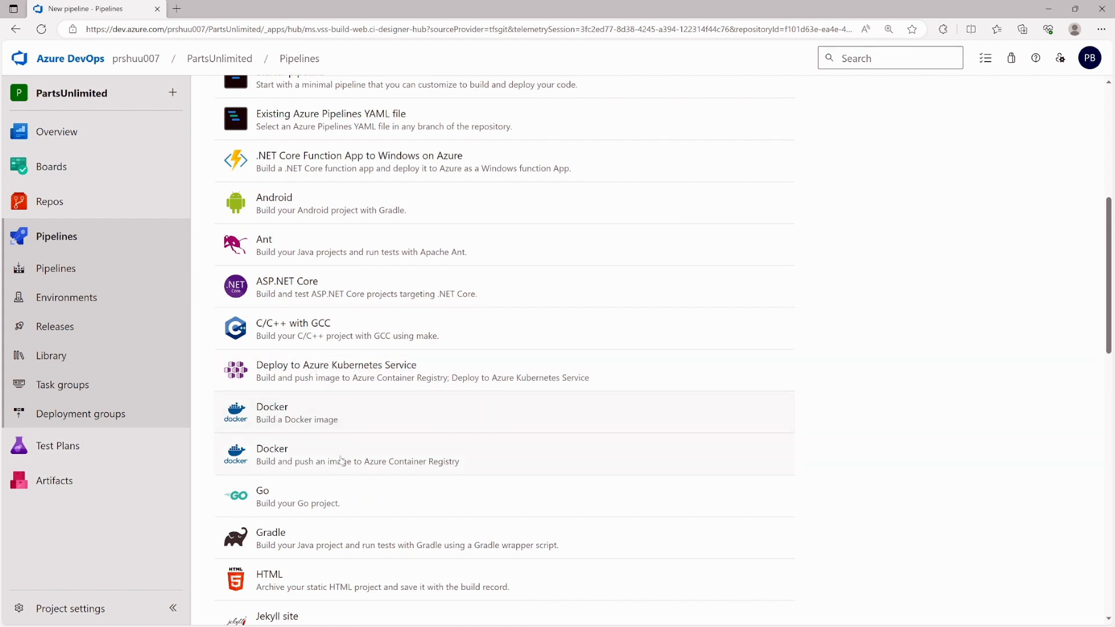
pyautogui.scroll(-15, 294, 500)
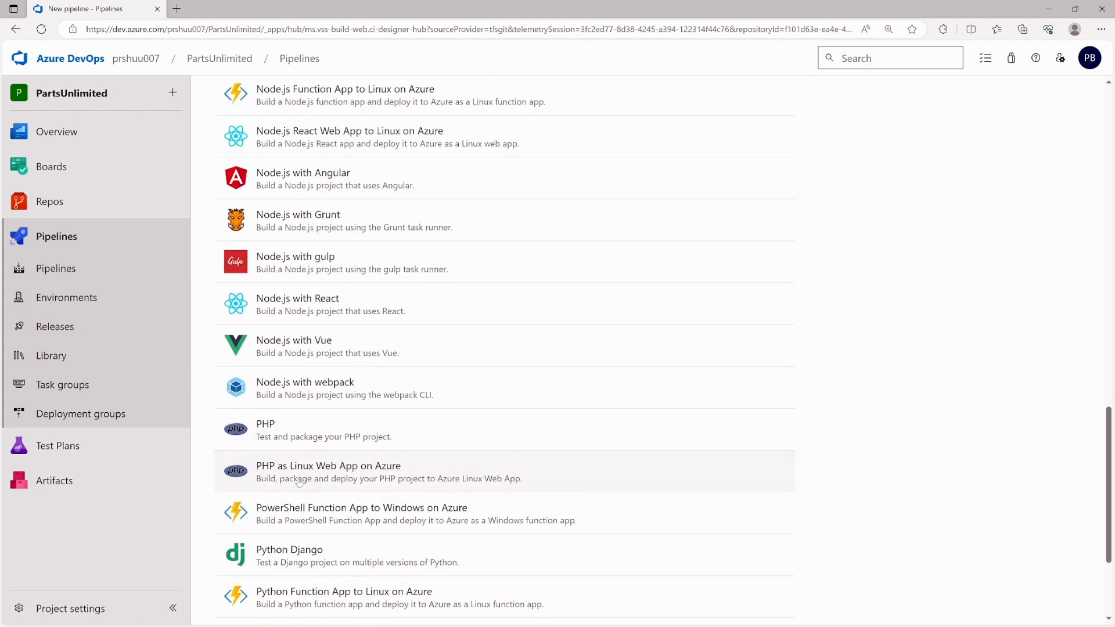
pyautogui.scroll(15, 309, 476)
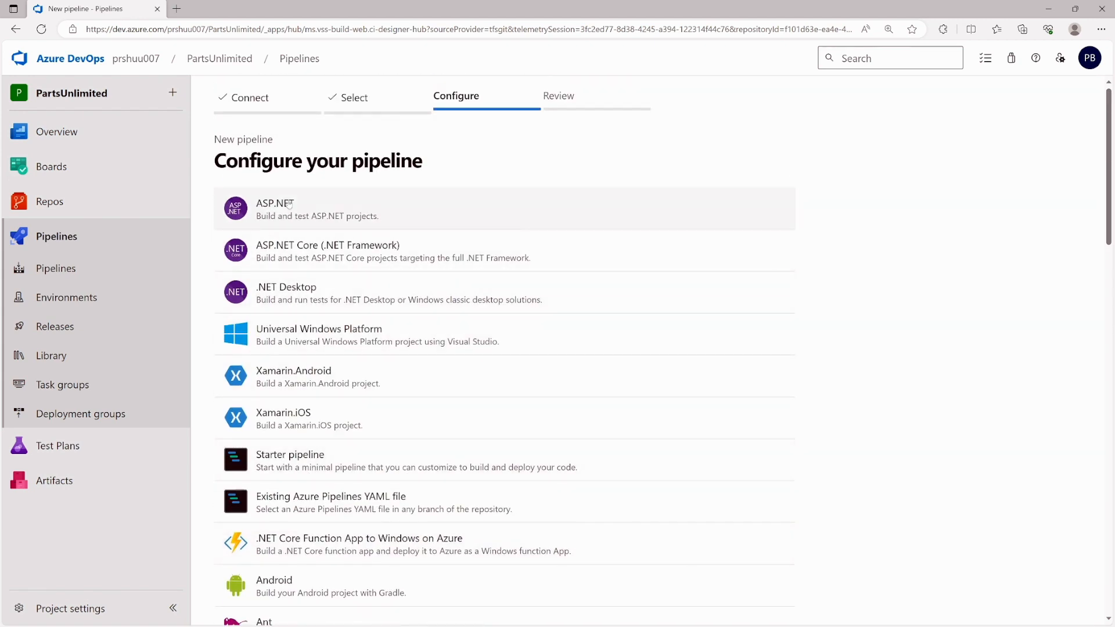
pyautogui.scroll(-2, 325, 344)
pyautogui.scroll(-13, 325, 345)
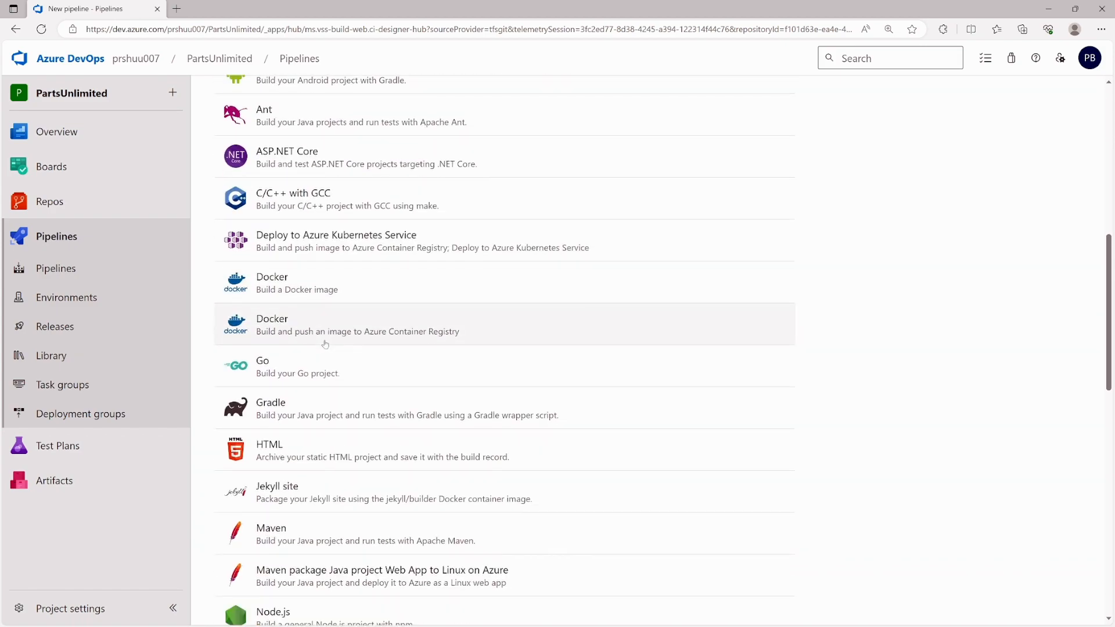
pyautogui.scroll(15, 323, 332)
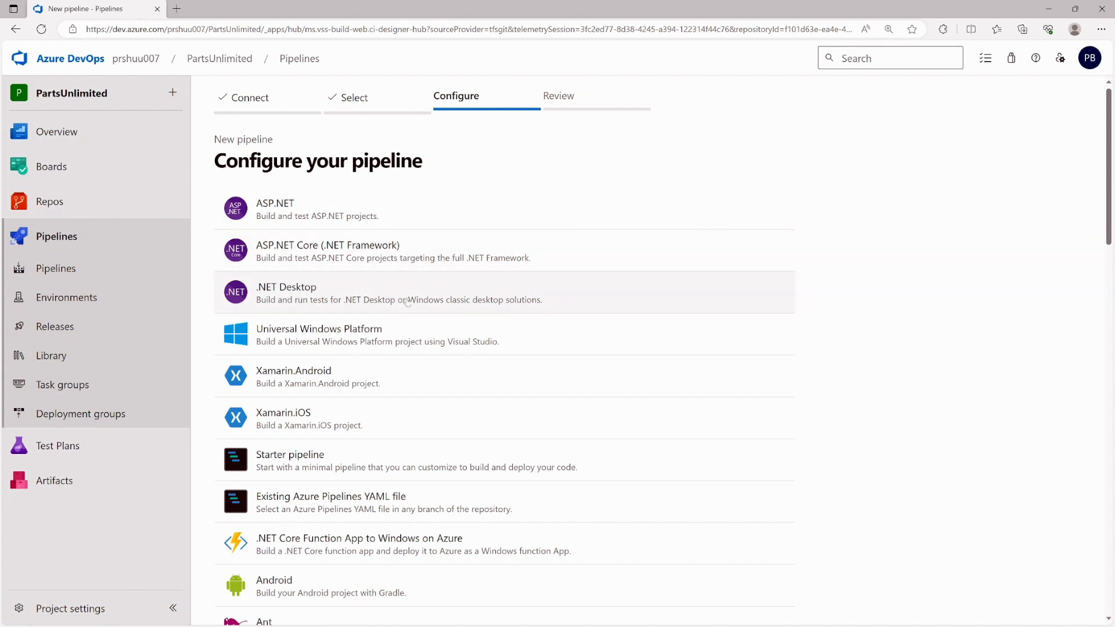
pyautogui.scroll(-2, 348, 325)
pyautogui.click(298, 381)
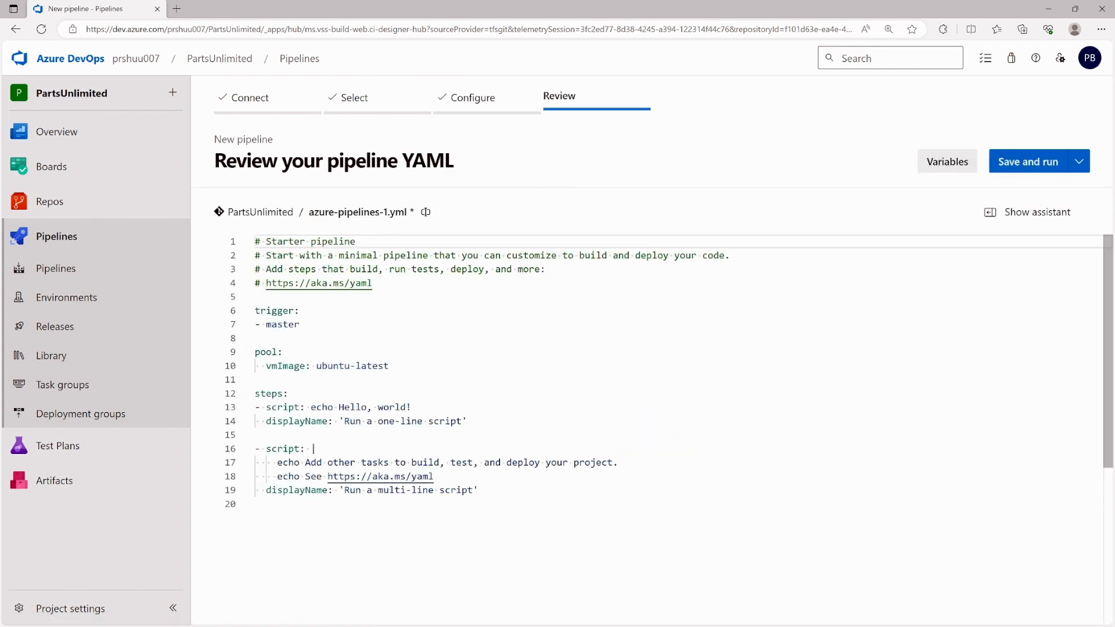
# - Commit azure-pipelines-1.yml to master with 'Set up CI with Azure Pipelines', run it, and check its job
pyautogui.moveTo(477, 490); pyautogui.dragTo(256, 311)
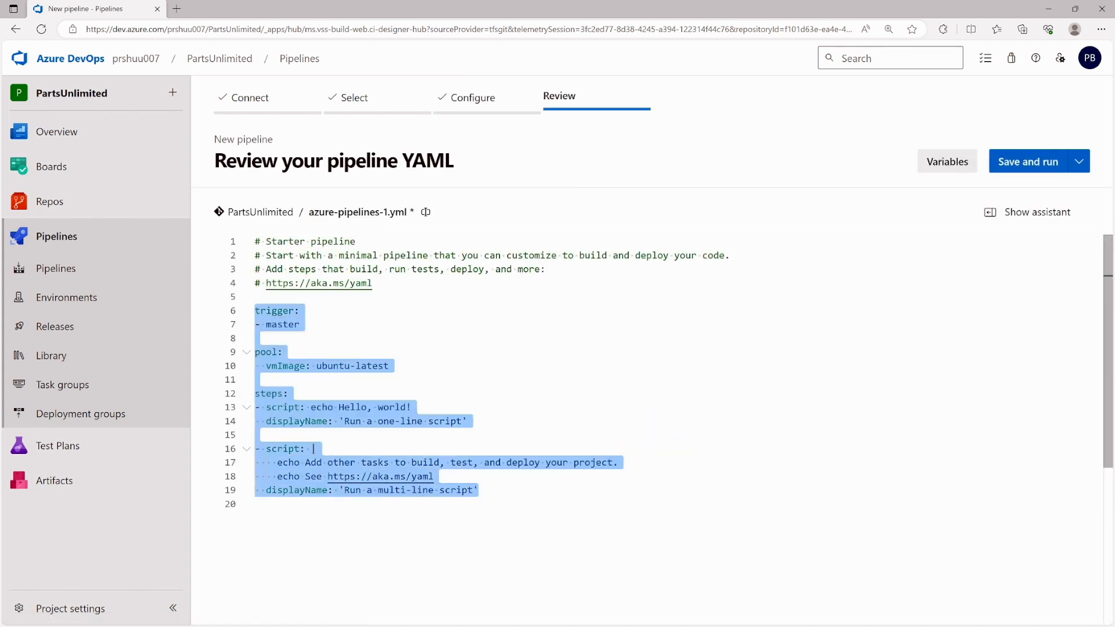
pyautogui.click(479, 490)
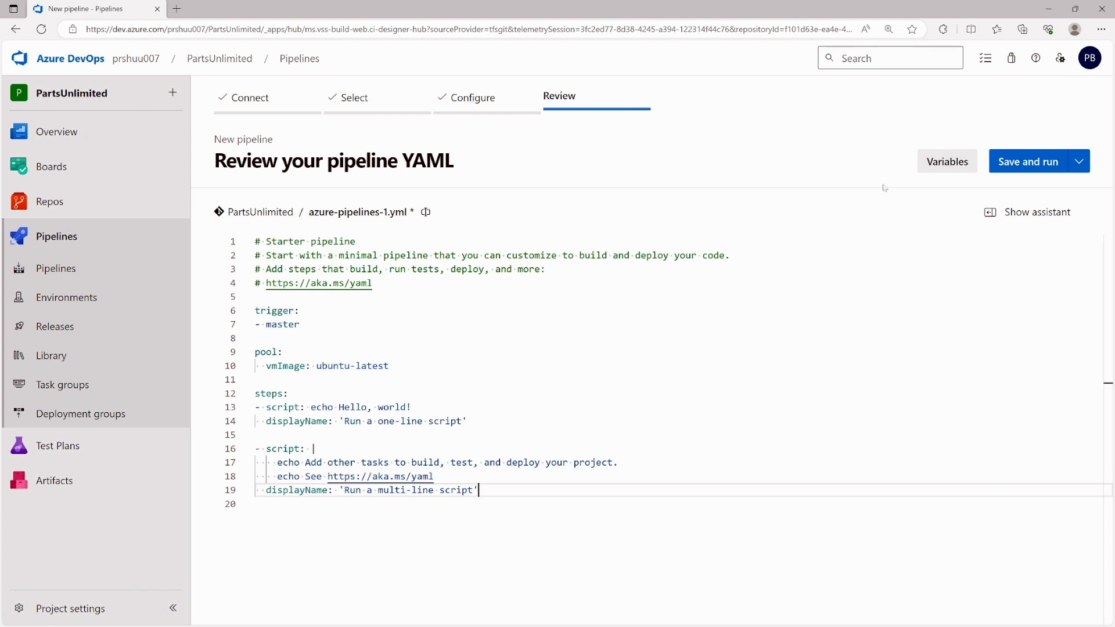
pyautogui.click(1079, 163)
pyautogui.click(965, 196)
pyautogui.click(1013, 165)
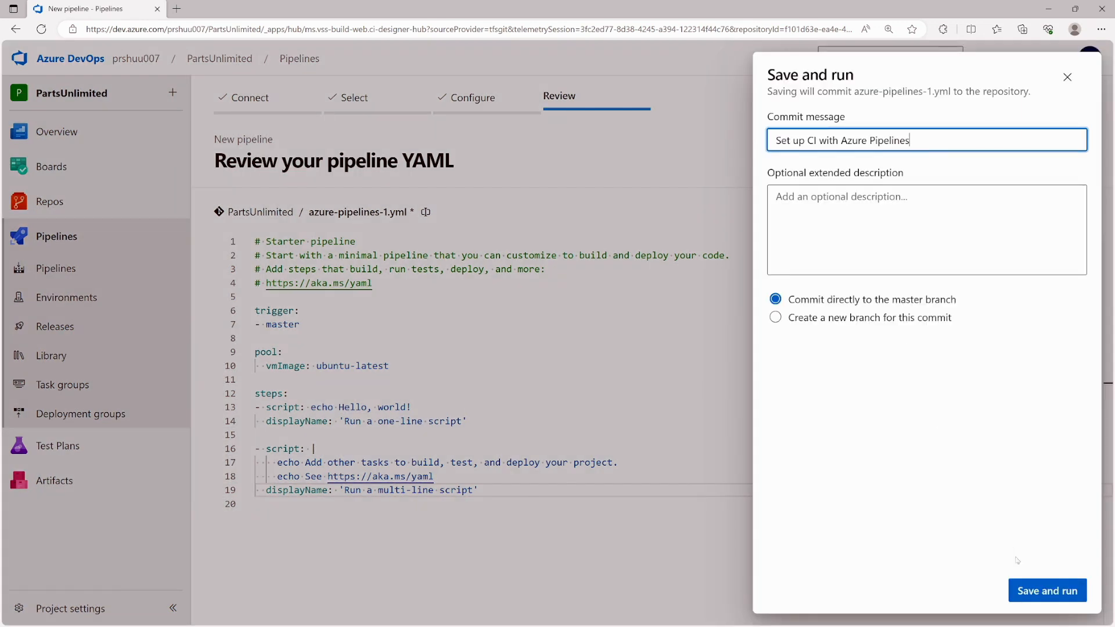
pyautogui.click(1029, 591)
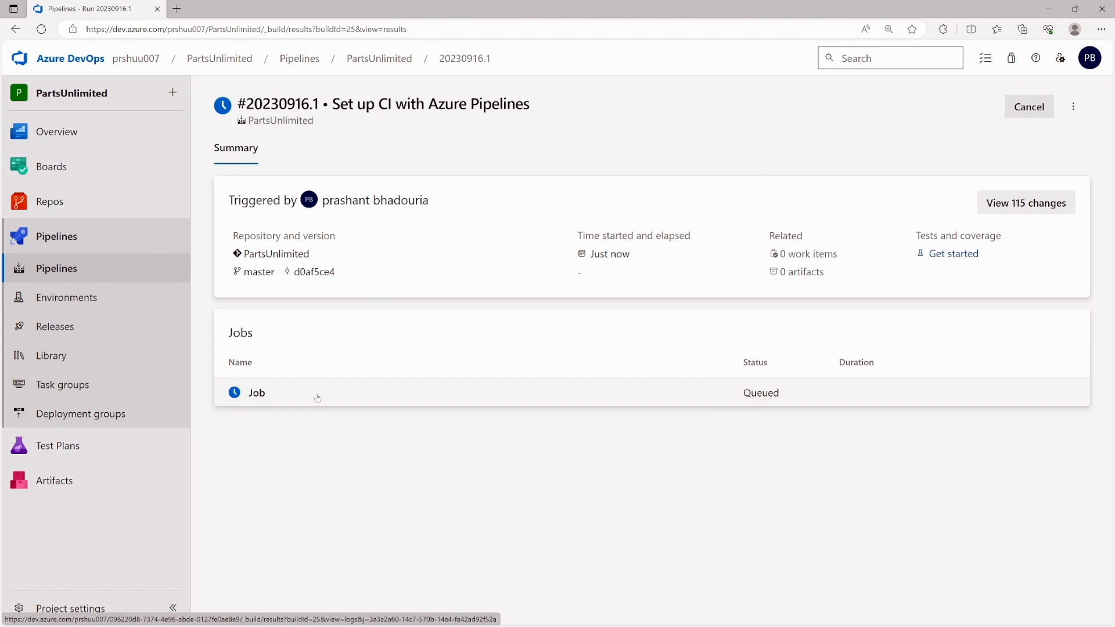
pyautogui.click(317, 398)
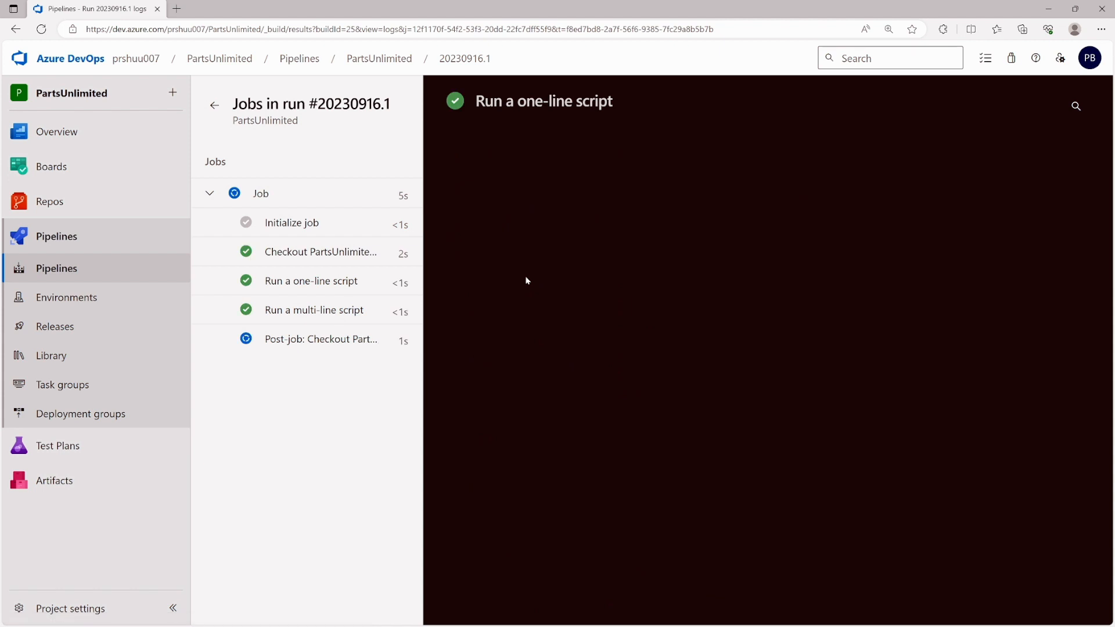
pyautogui.click(61, 273)
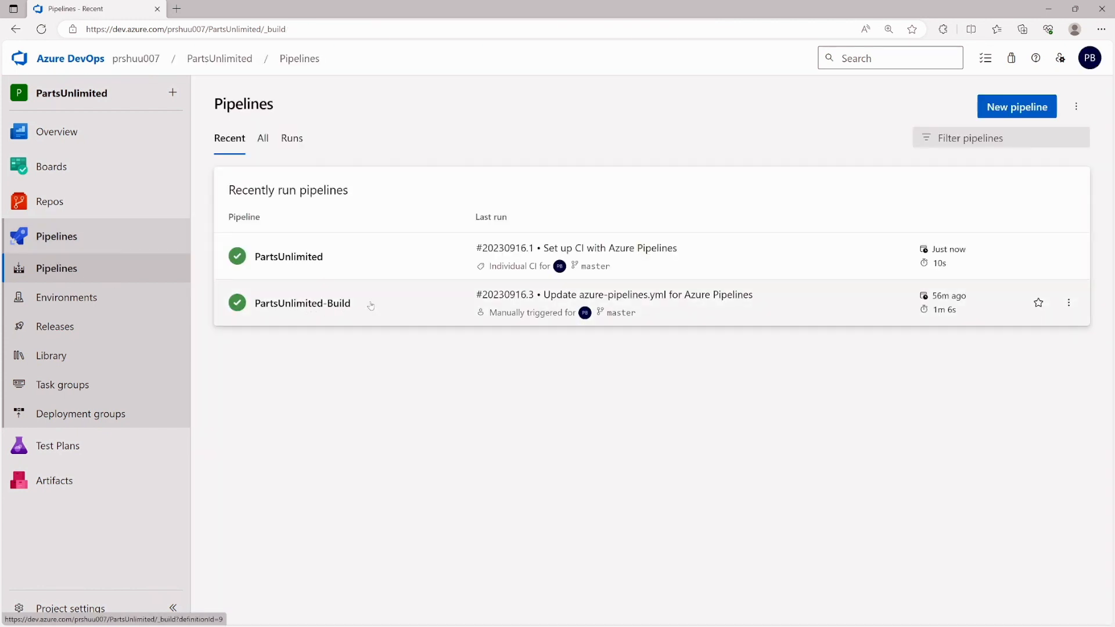
# - Manually run PartsUnlimited-Build on master and confirm the job's logs show success
pyautogui.click(369, 306)
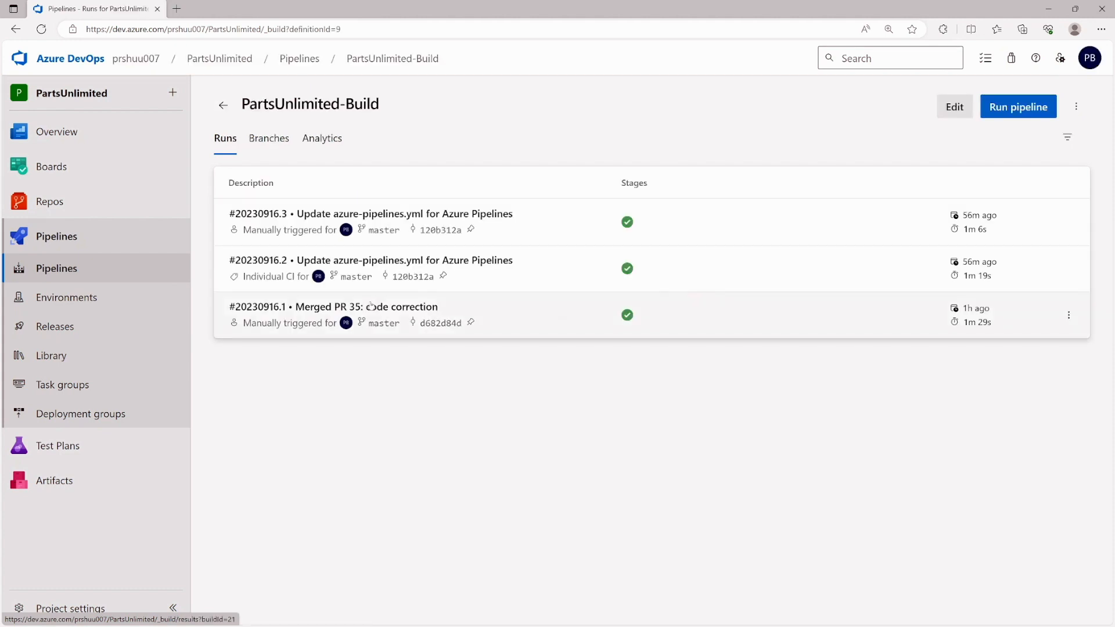
pyautogui.click(995, 111)
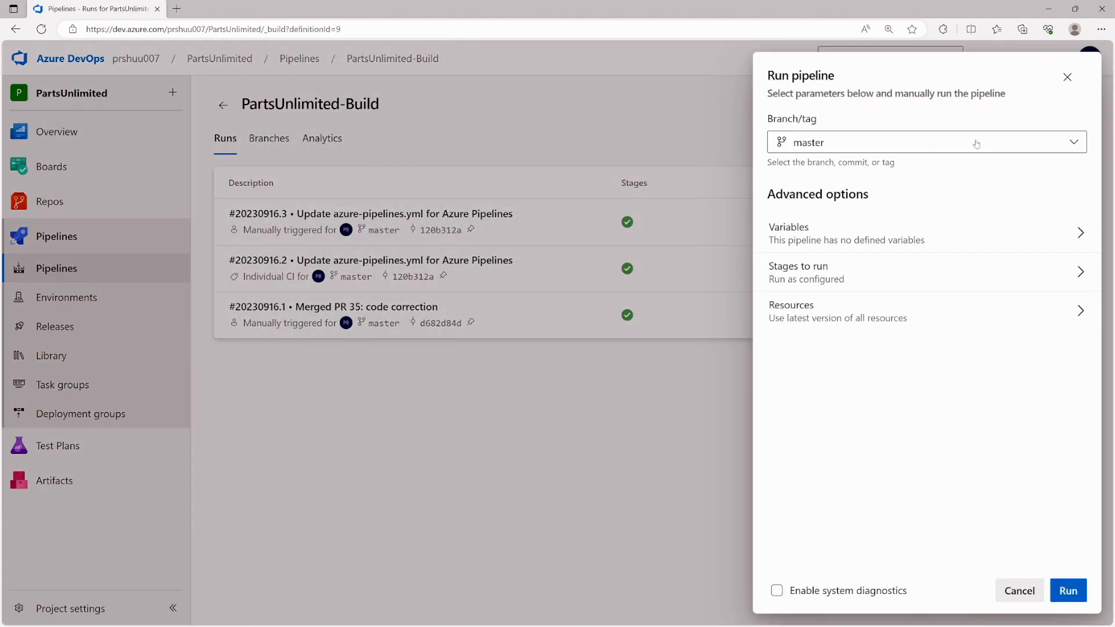
pyautogui.click(1068, 593)
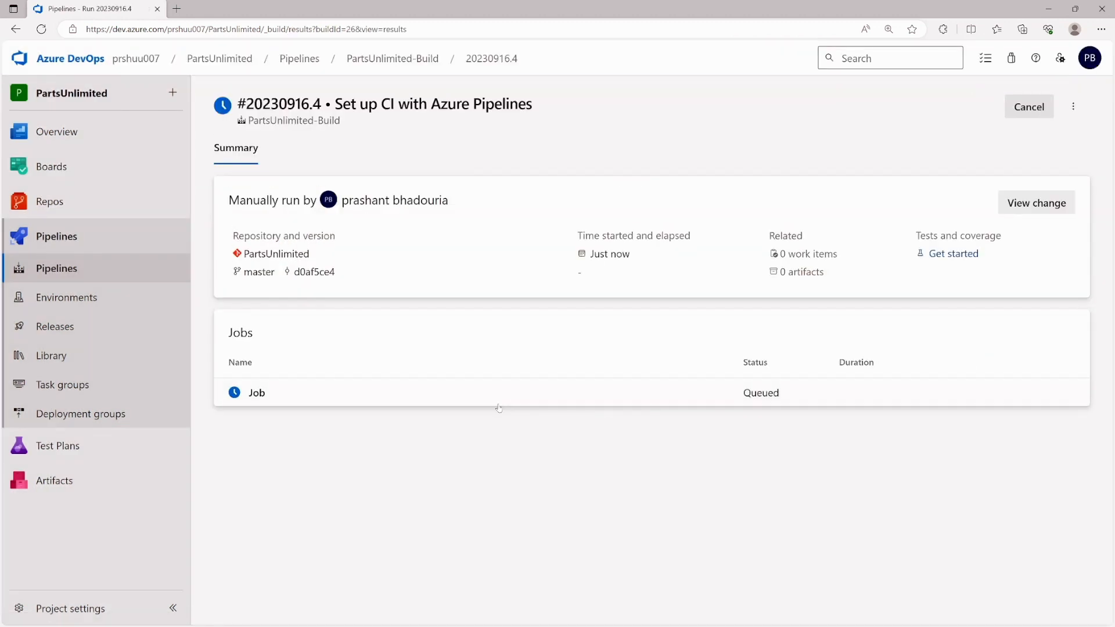
pyautogui.click(339, 392)
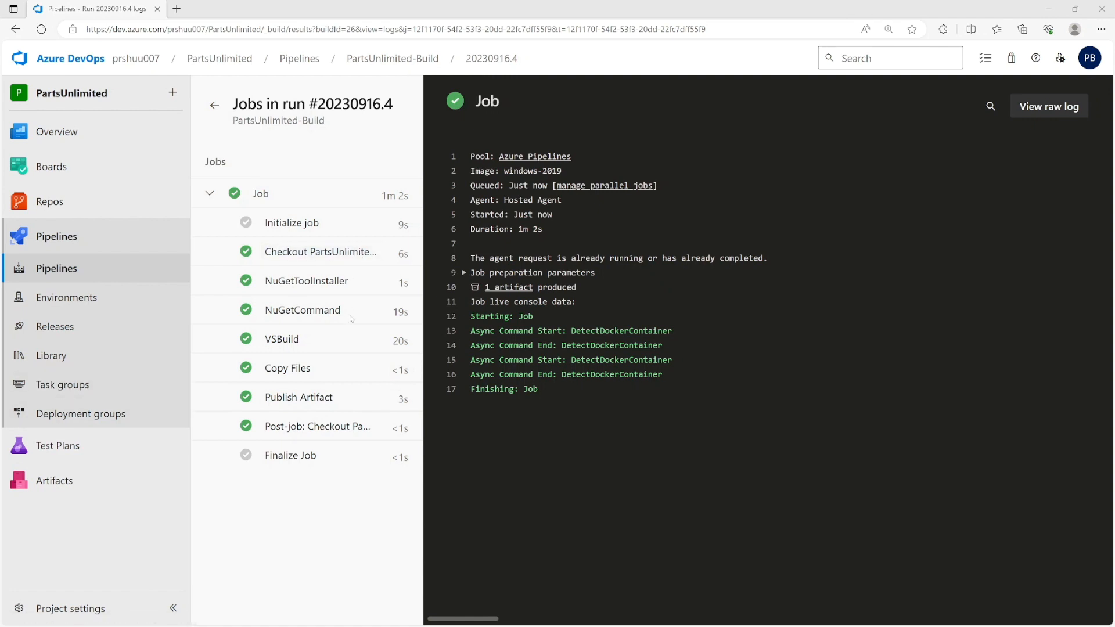
pyautogui.click(75, 328)
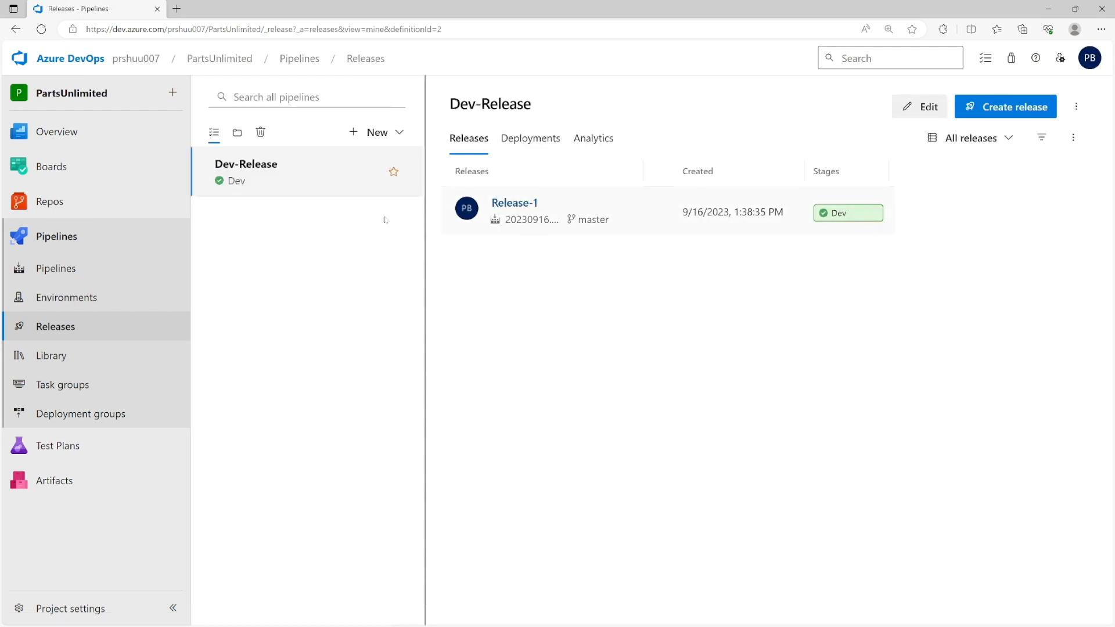
# - Inspect run #20230916.4's drop artifact, expanding PartsUnlimited-aspnet45, env and src folders
pyautogui.click(93, 262)
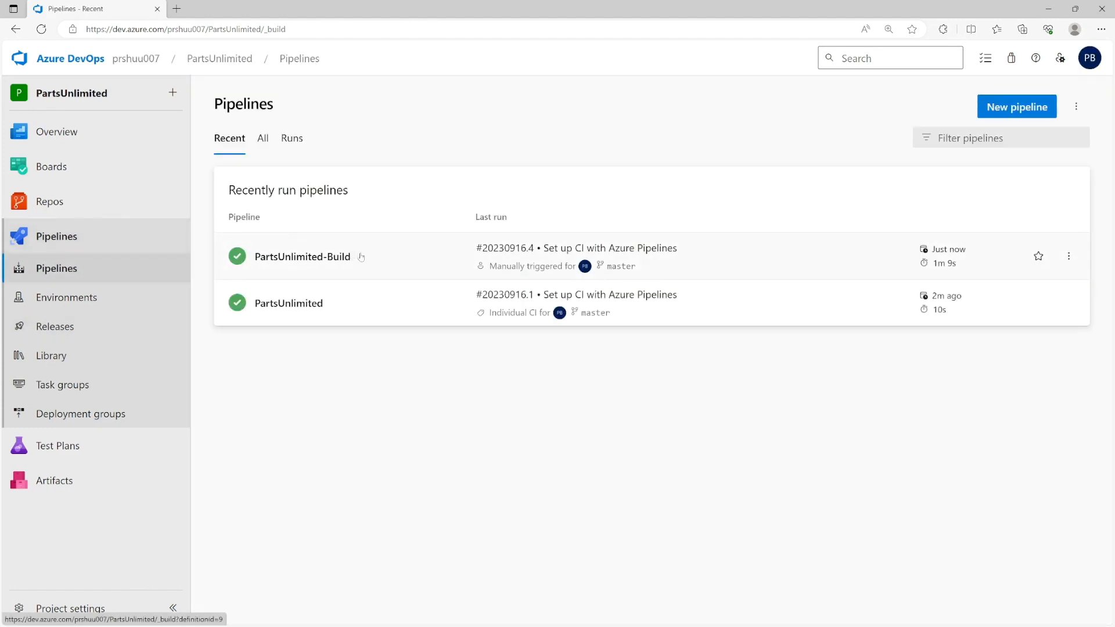
pyautogui.click(386, 257)
pyautogui.click(535, 213)
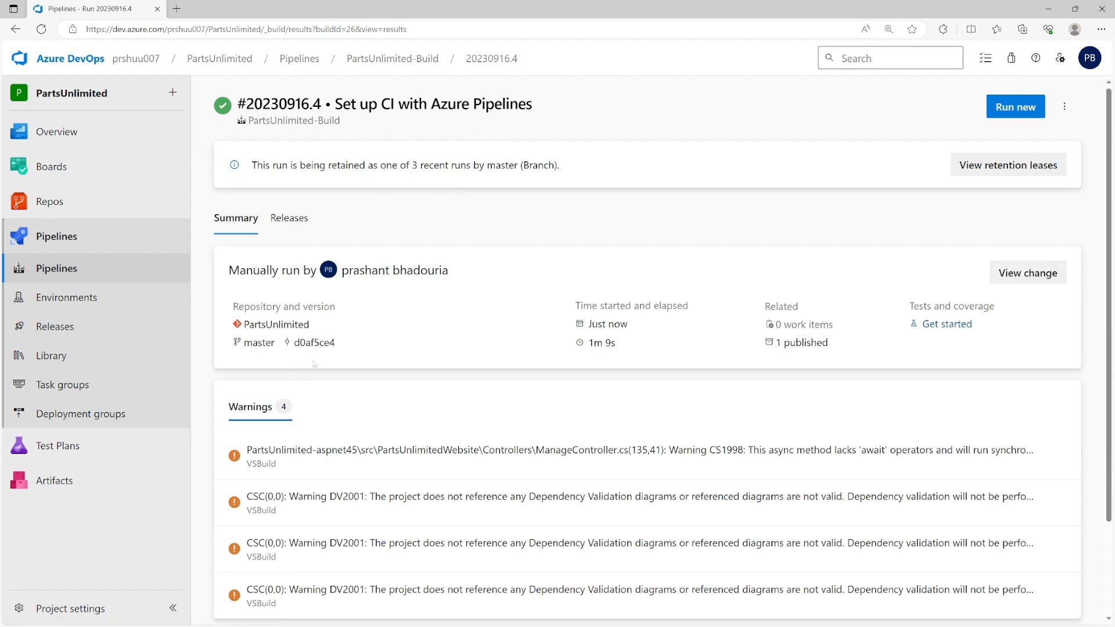
pyautogui.click(787, 344)
pyautogui.click(232, 219)
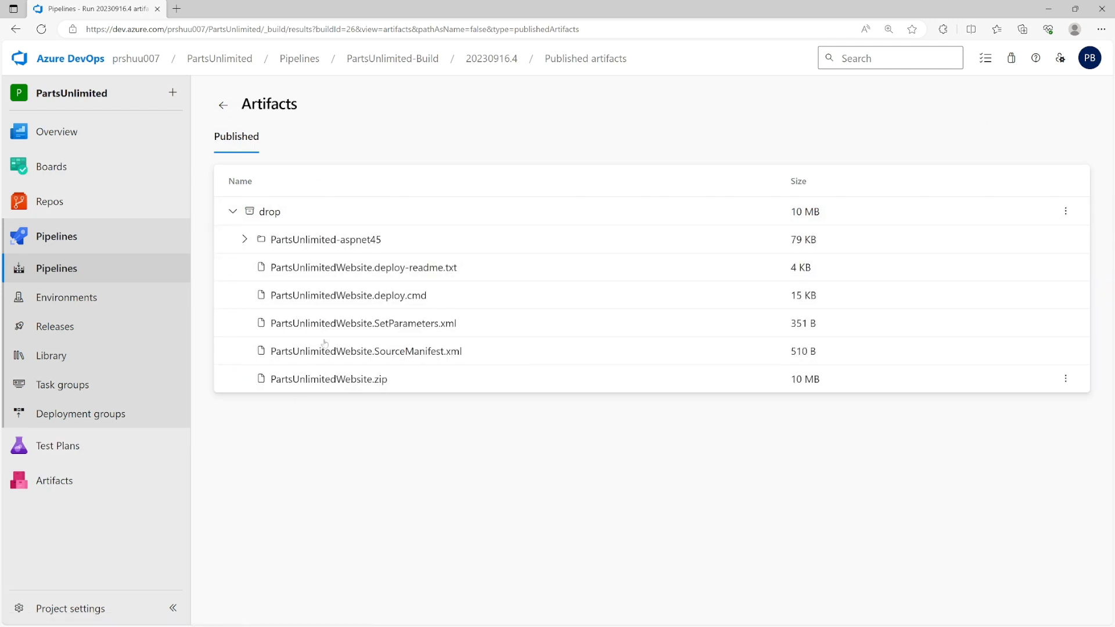
pyautogui.click(244, 239)
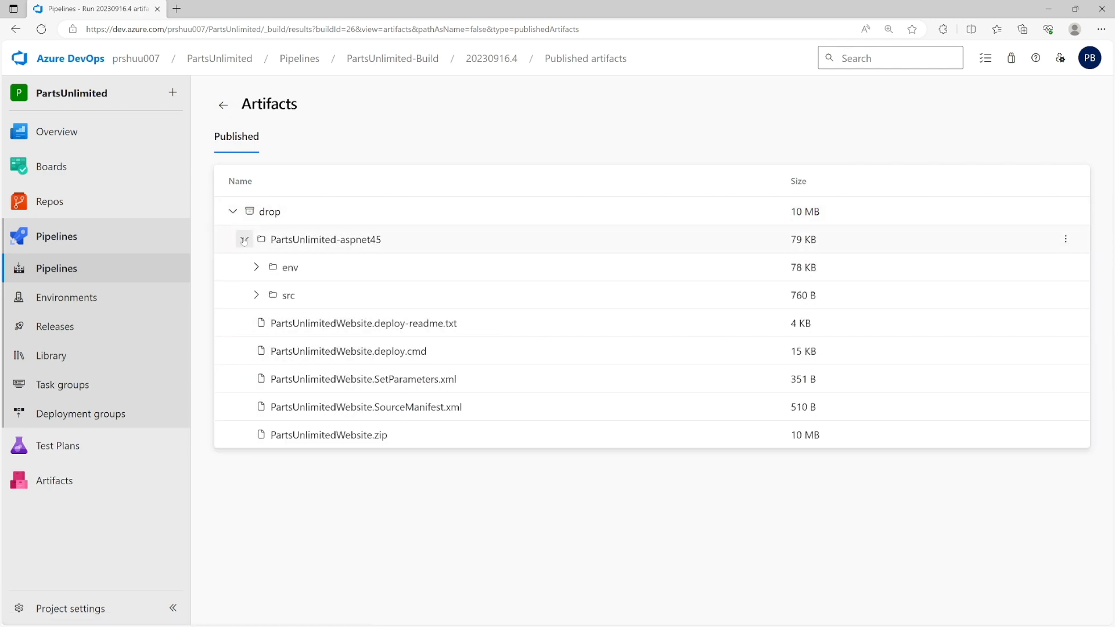
pyautogui.click(257, 267)
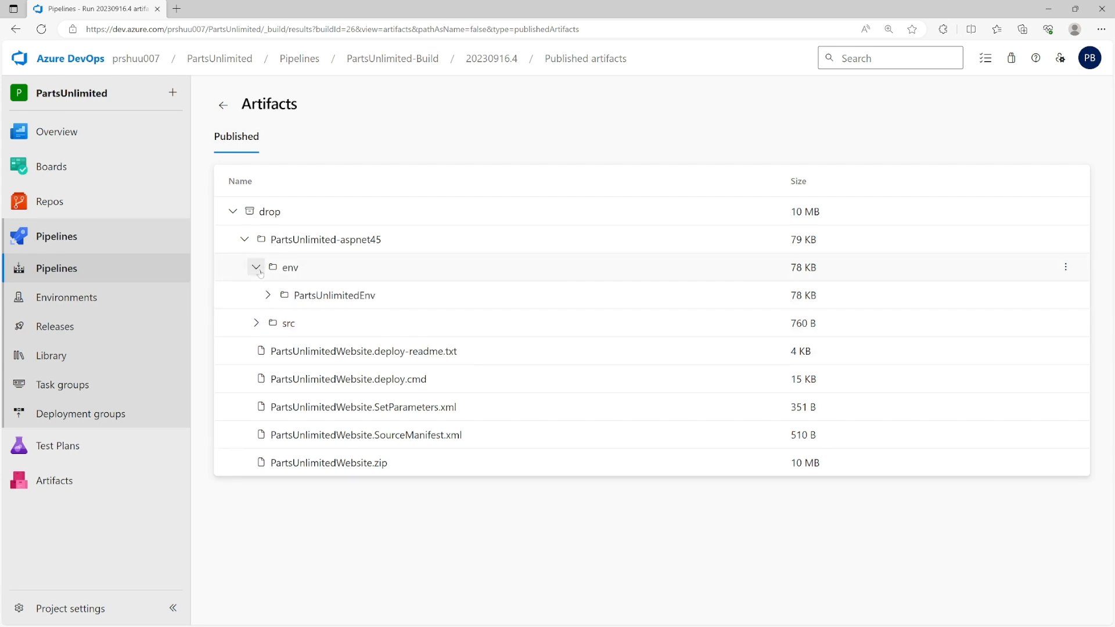
pyautogui.click(256, 324)
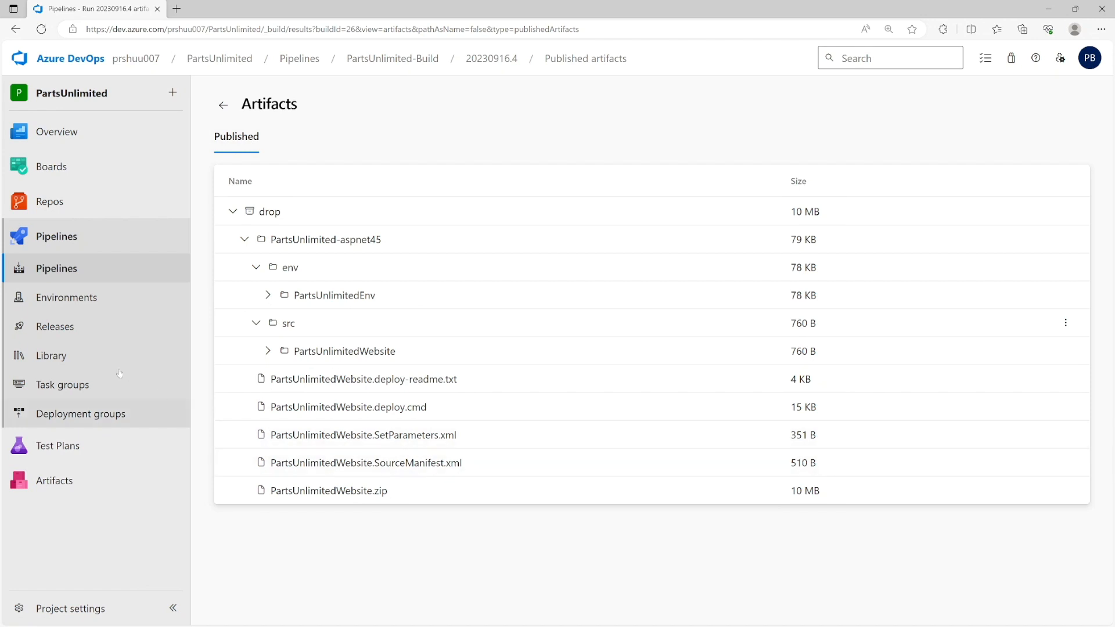
# - Queue Release-2 of Dev-Release from build 20230916.4
pyautogui.click(74, 325)
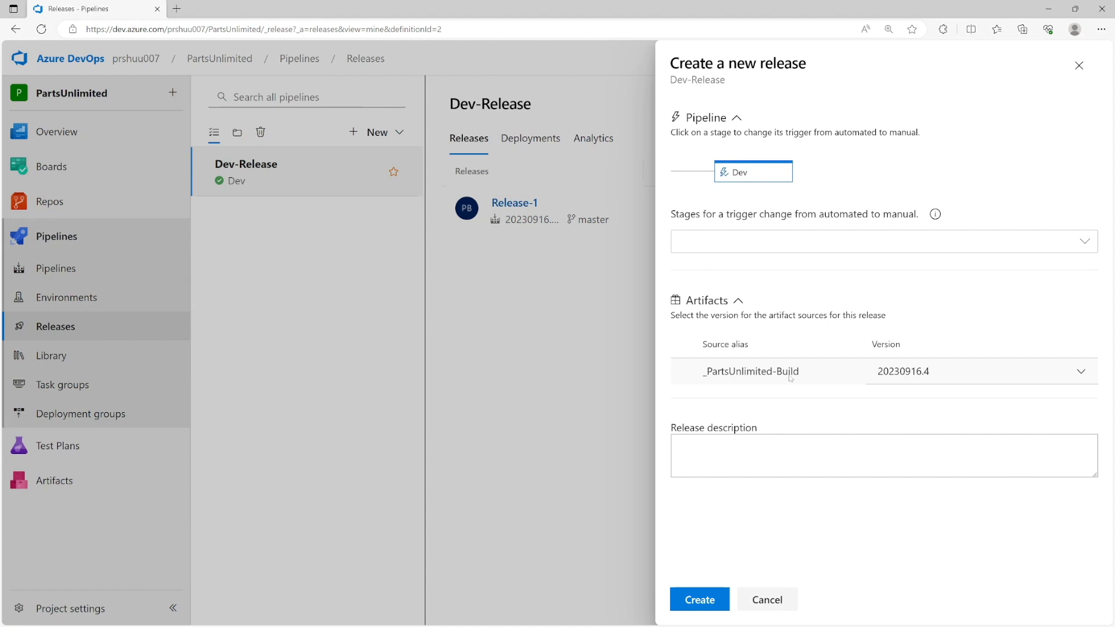
pyautogui.click(697, 600)
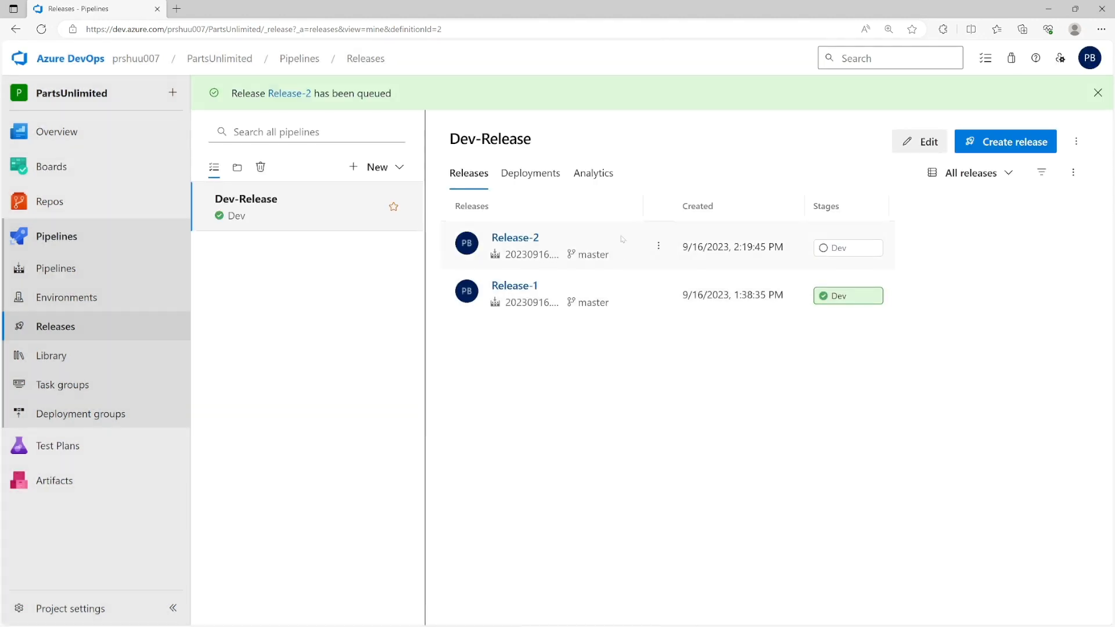
pyautogui.click(372, 168)
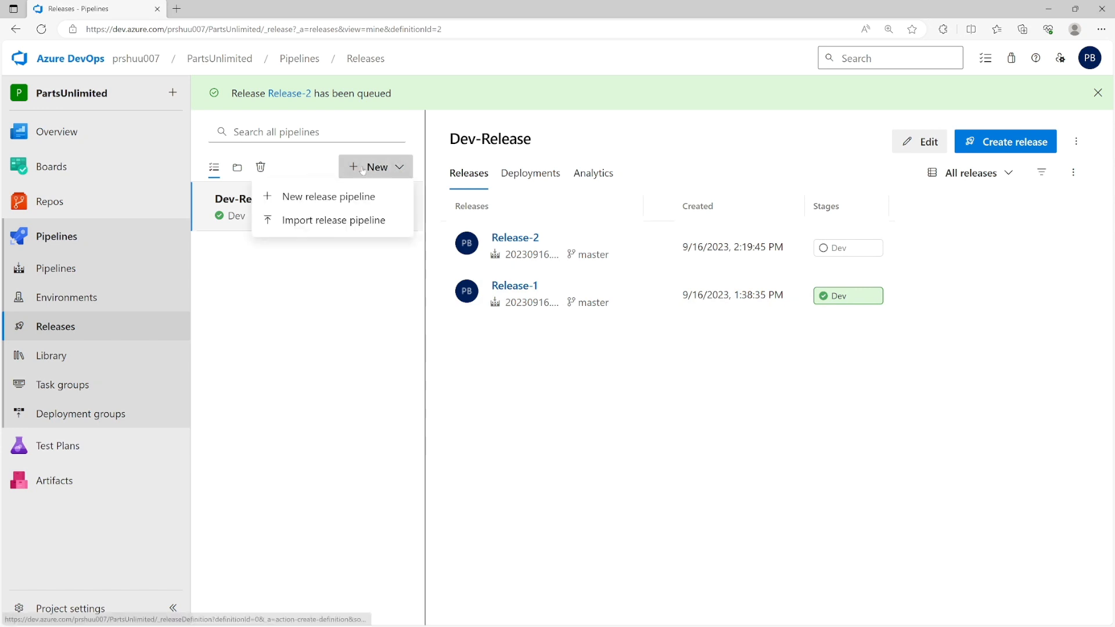
# - Create a release pipeline from the Azure App Service deployment template with its stage named qa
pyautogui.click(321, 197)
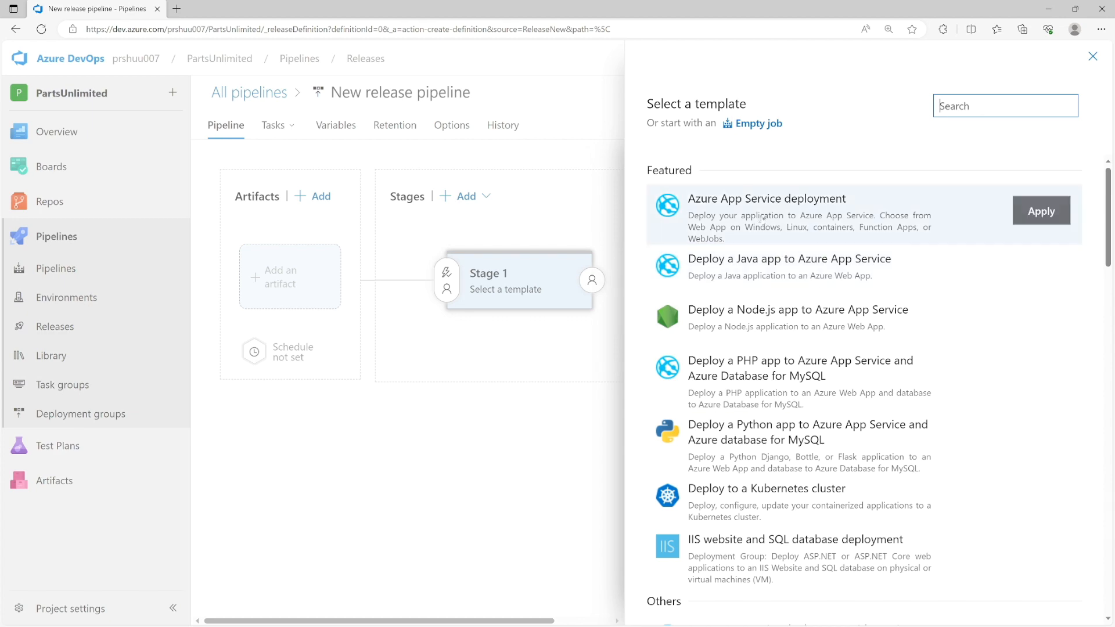
pyautogui.scroll(-8, 865, 348)
pyautogui.scroll(6, 865, 407)
pyautogui.scroll(3, 726, 406)
pyautogui.click(1031, 212)
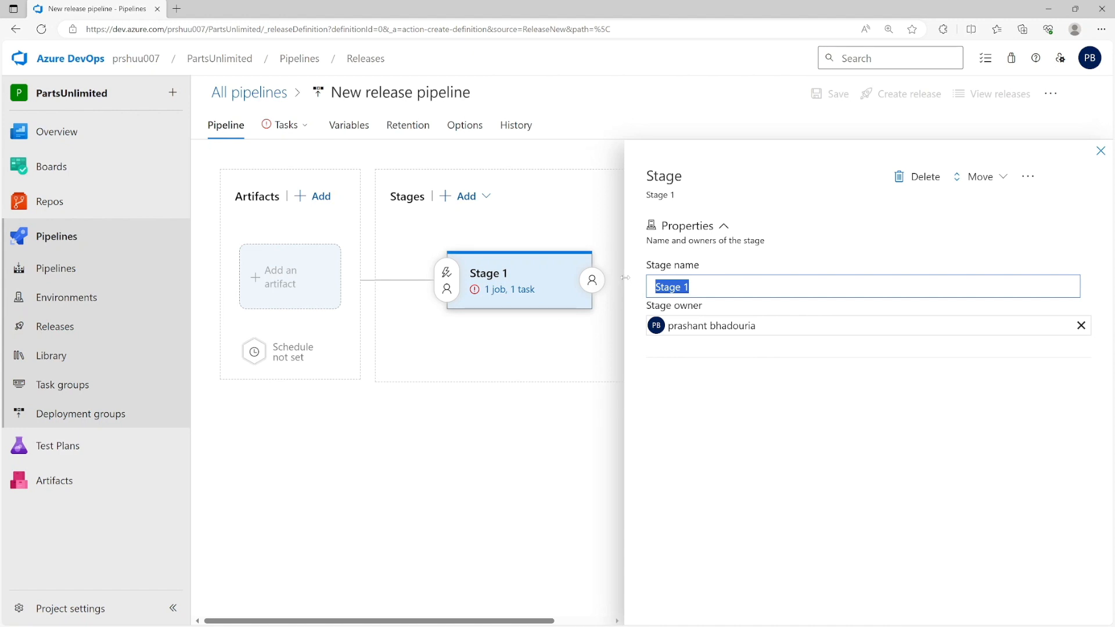
pyautogui.write('qa')
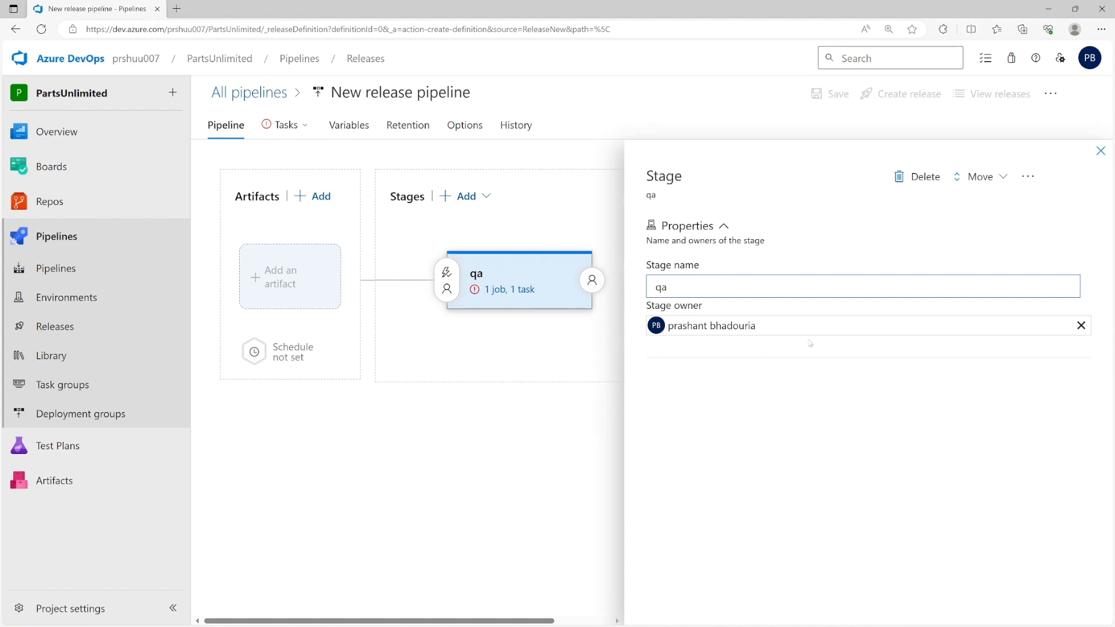
pyautogui.click(1100, 151)
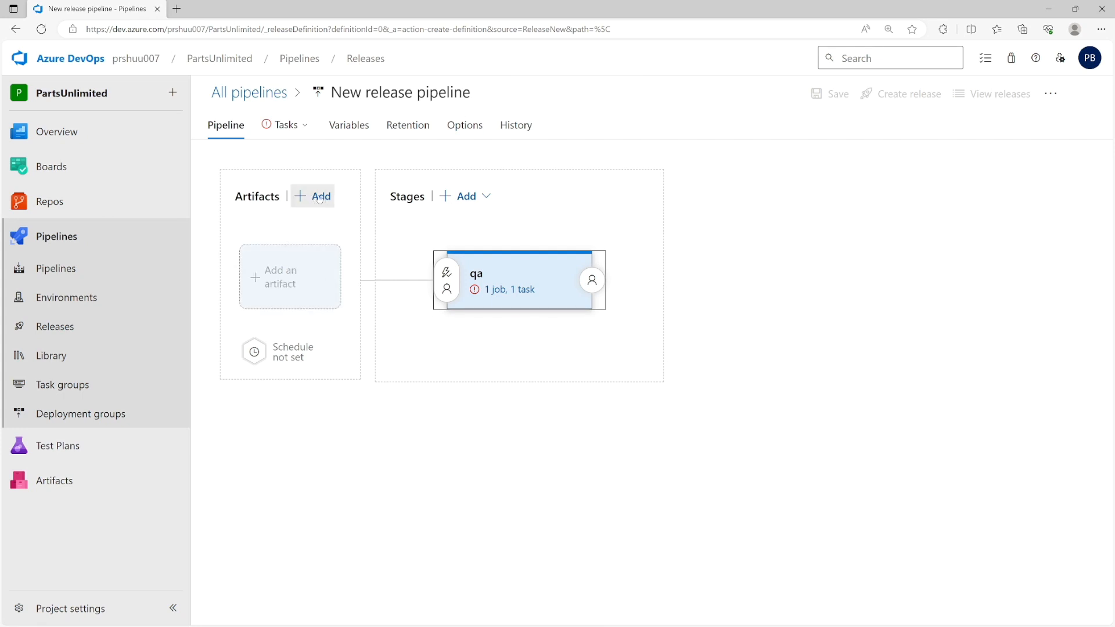
# - Add PartsUnlimited-Build from project PartsUnlimited as the pipeline's build artifact
pyautogui.click(319, 198)
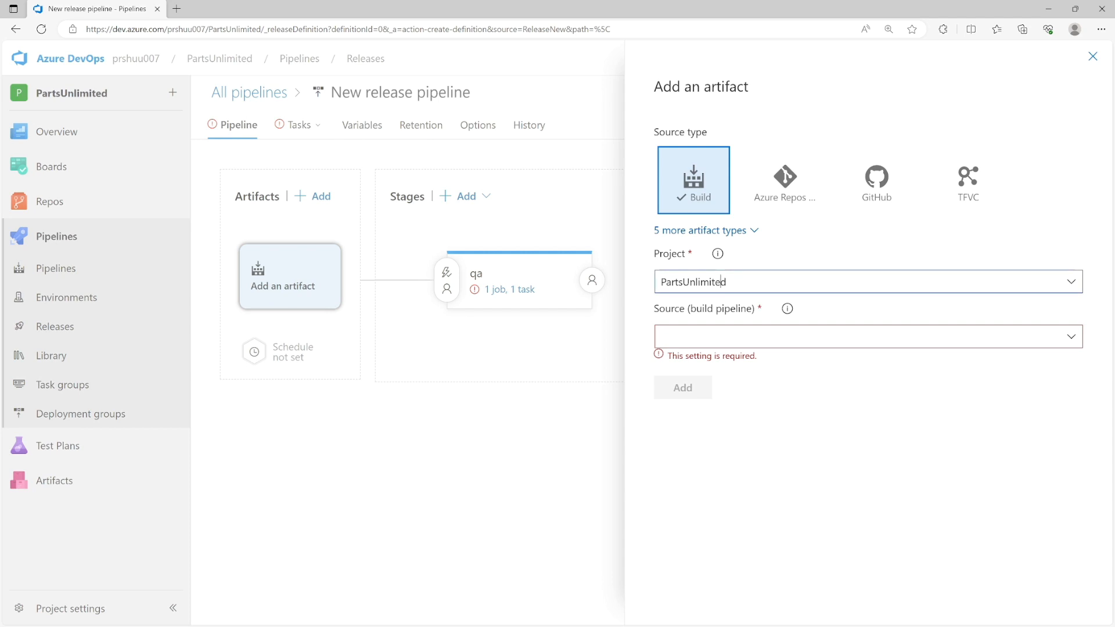
pyautogui.click(1071, 281)
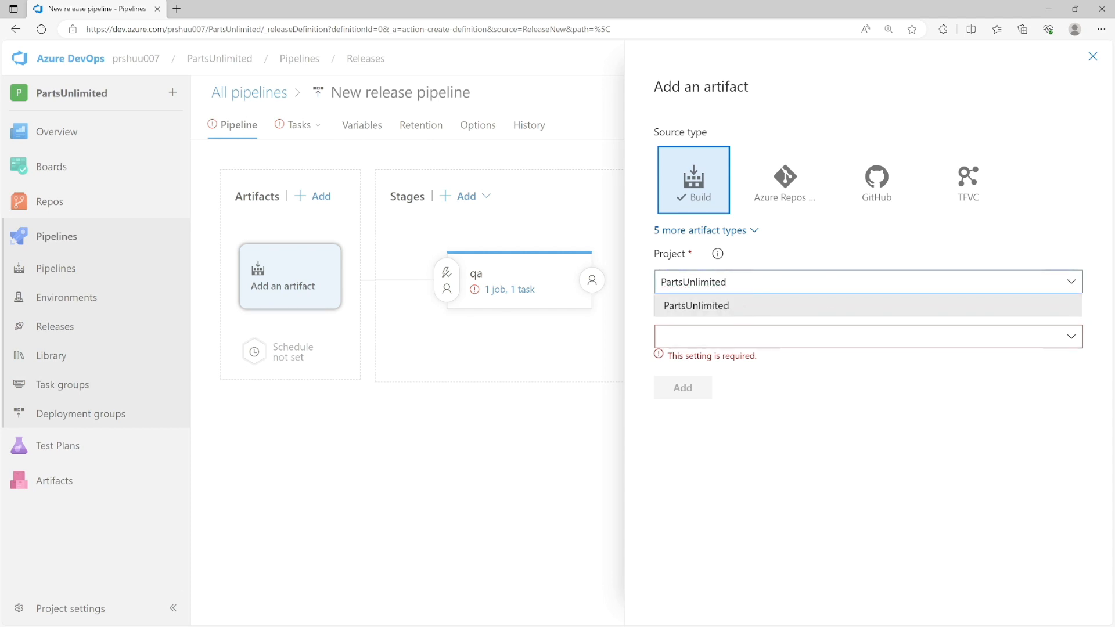
pyautogui.click(696, 305)
pyautogui.click(1069, 338)
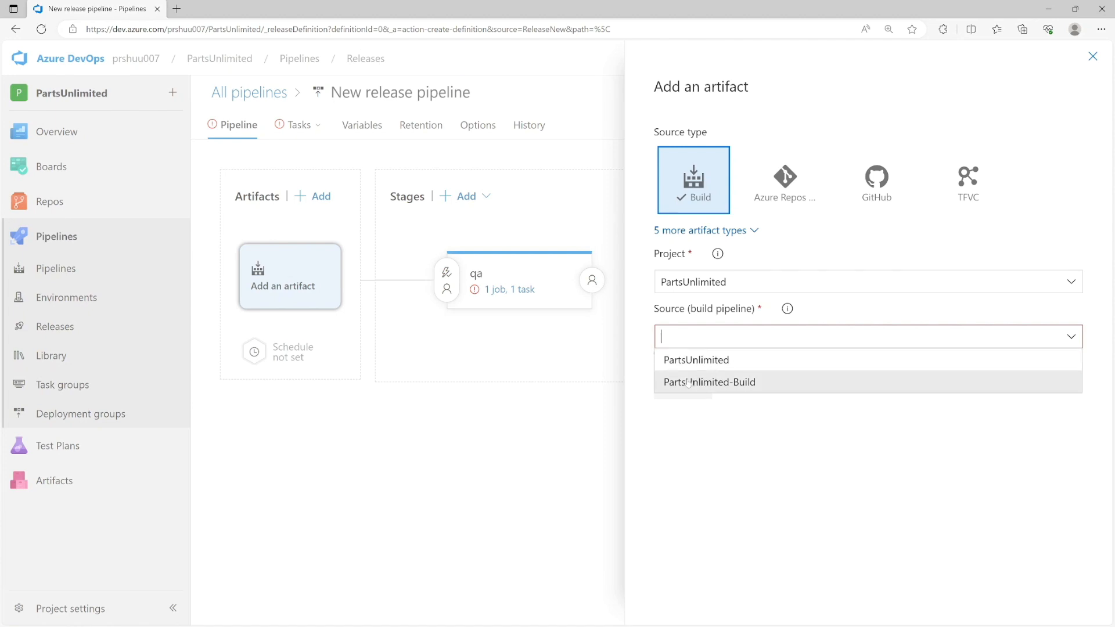
pyautogui.click(740, 386)
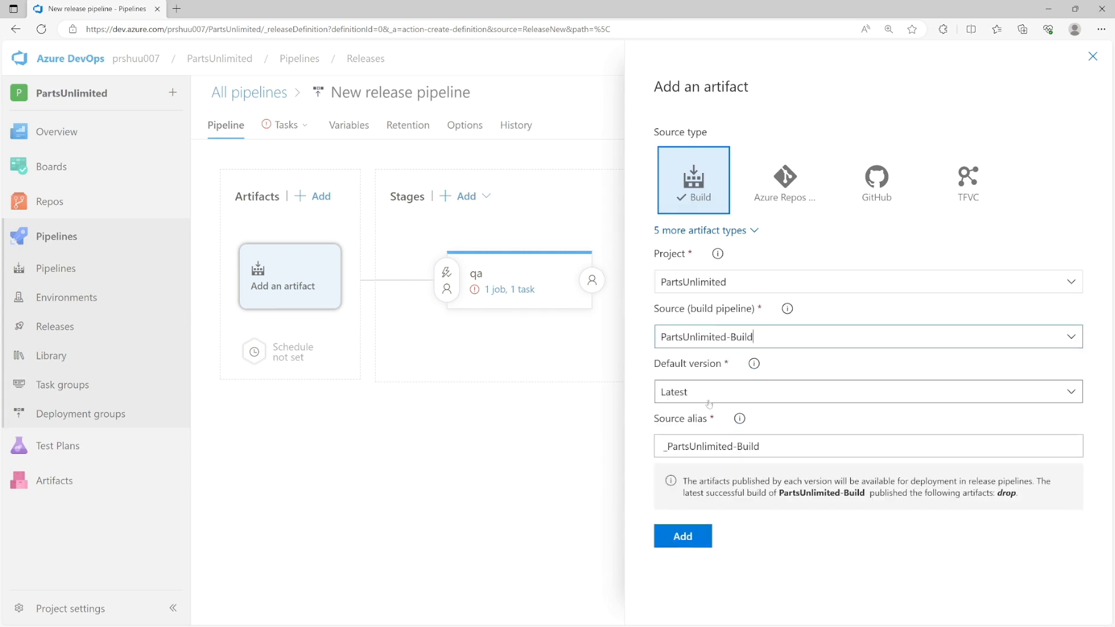
pyautogui.moveTo(760, 445); pyautogui.dragTo(663, 446)
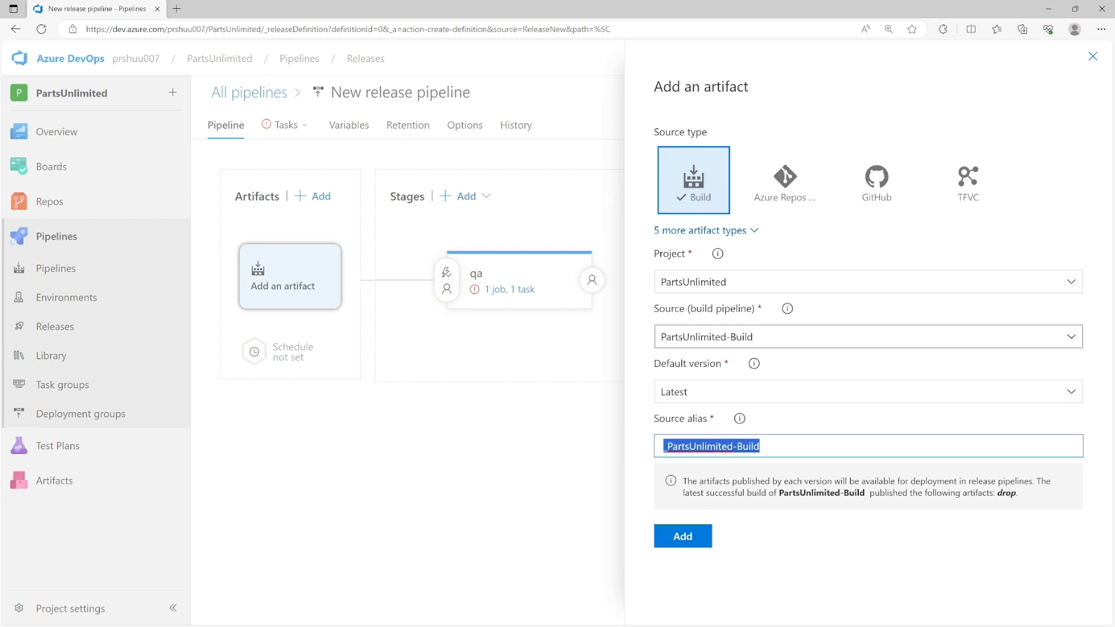
pyautogui.click(690, 536)
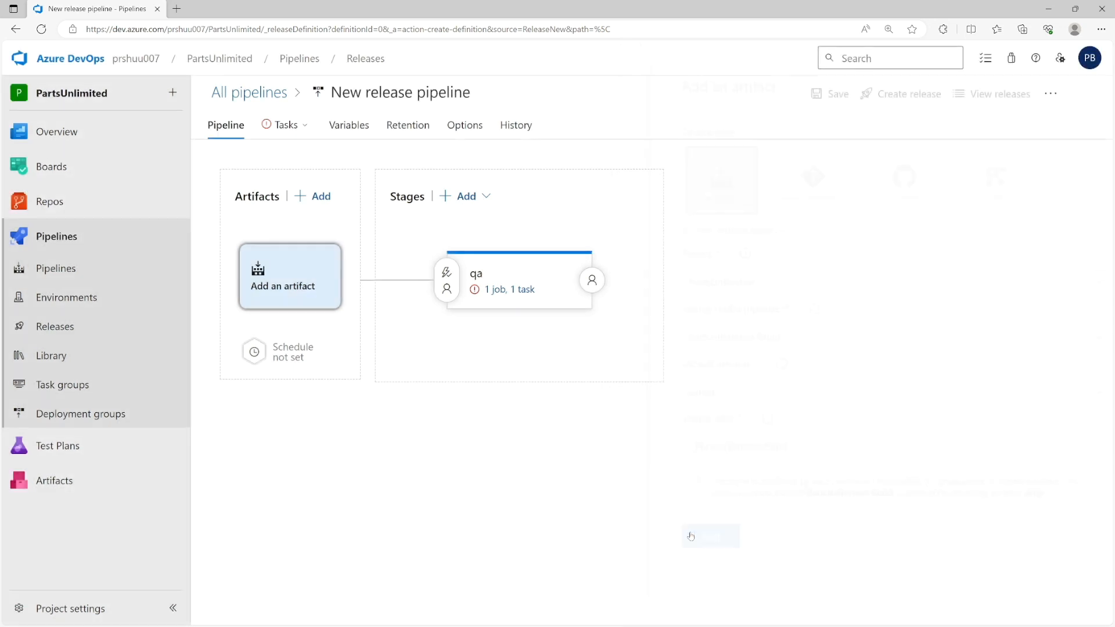
pyautogui.click(514, 294)
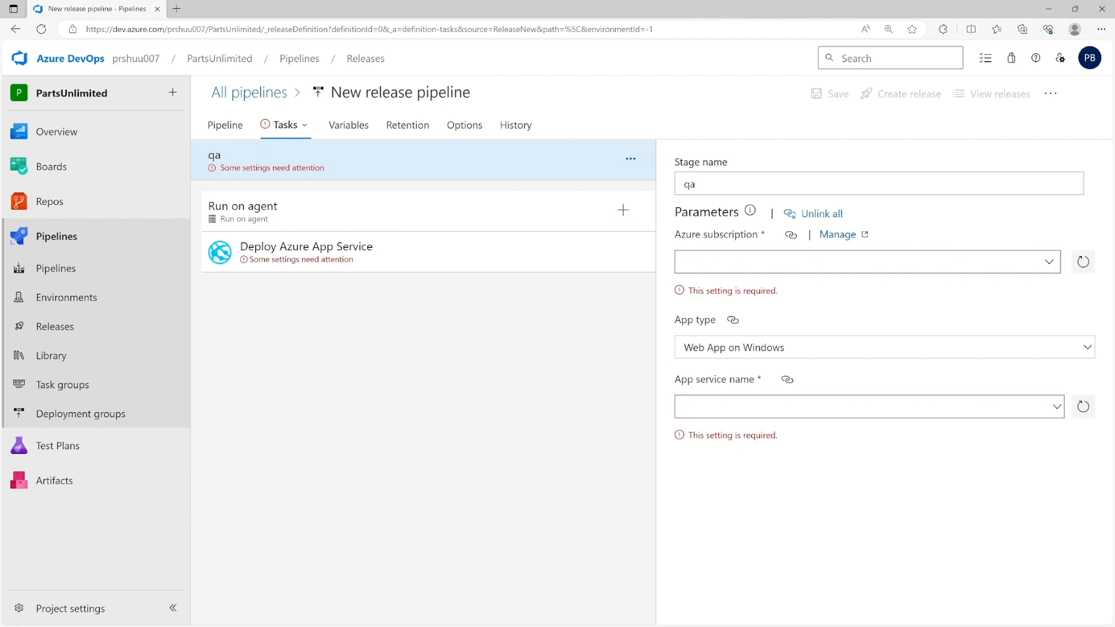
# - Set the qa deploy task to subscription-gswp and the partunlimited231 app service
pyautogui.click(1048, 264)
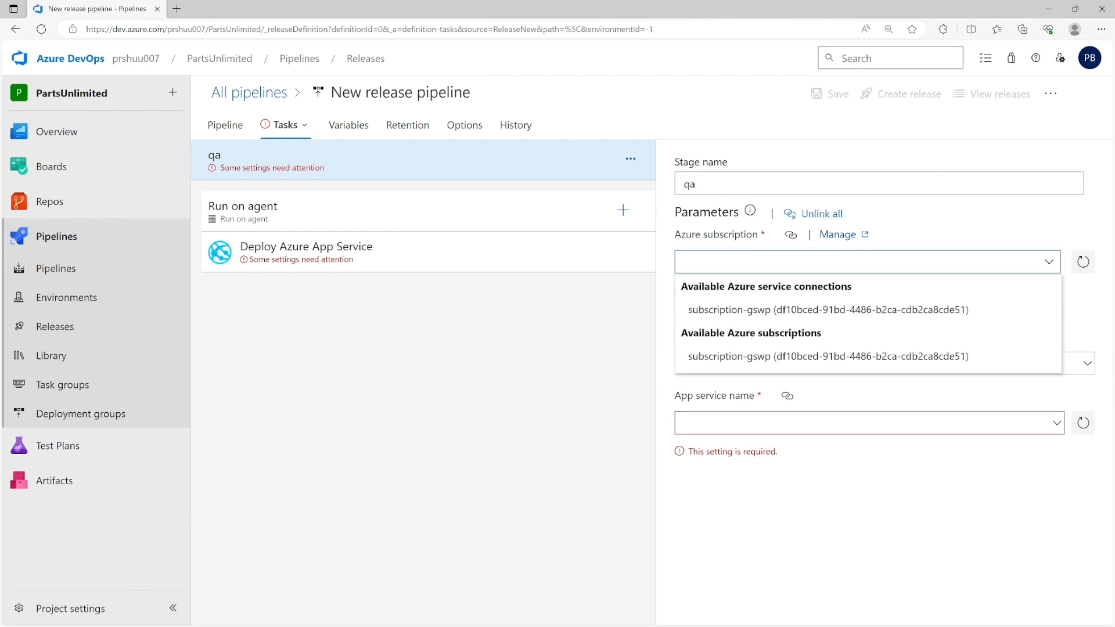
pyautogui.click(749, 311)
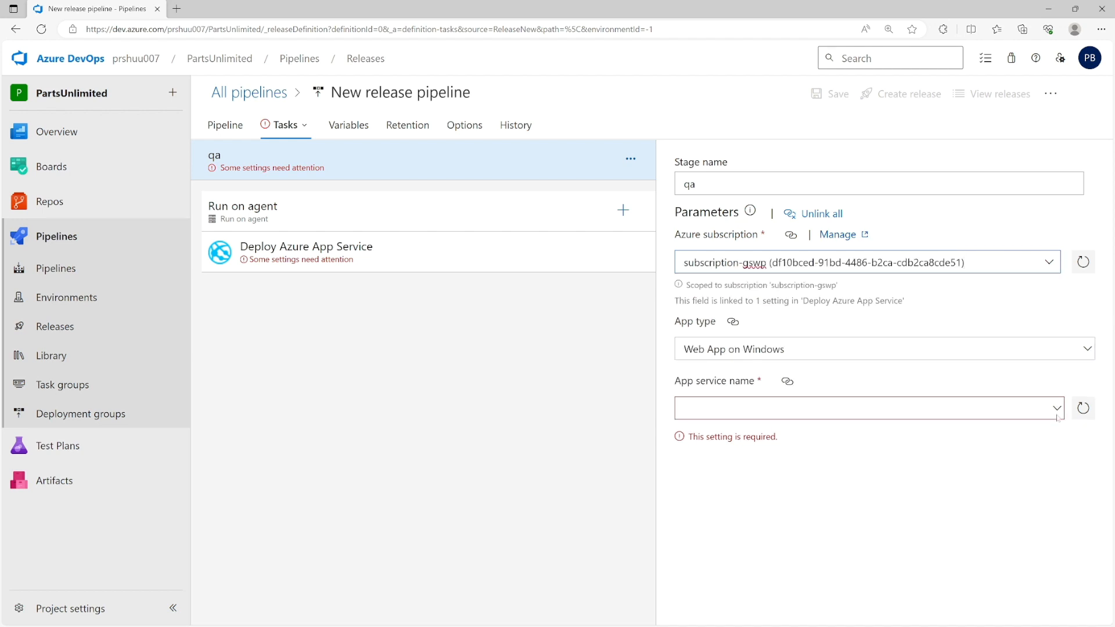
pyautogui.click(1056, 393)
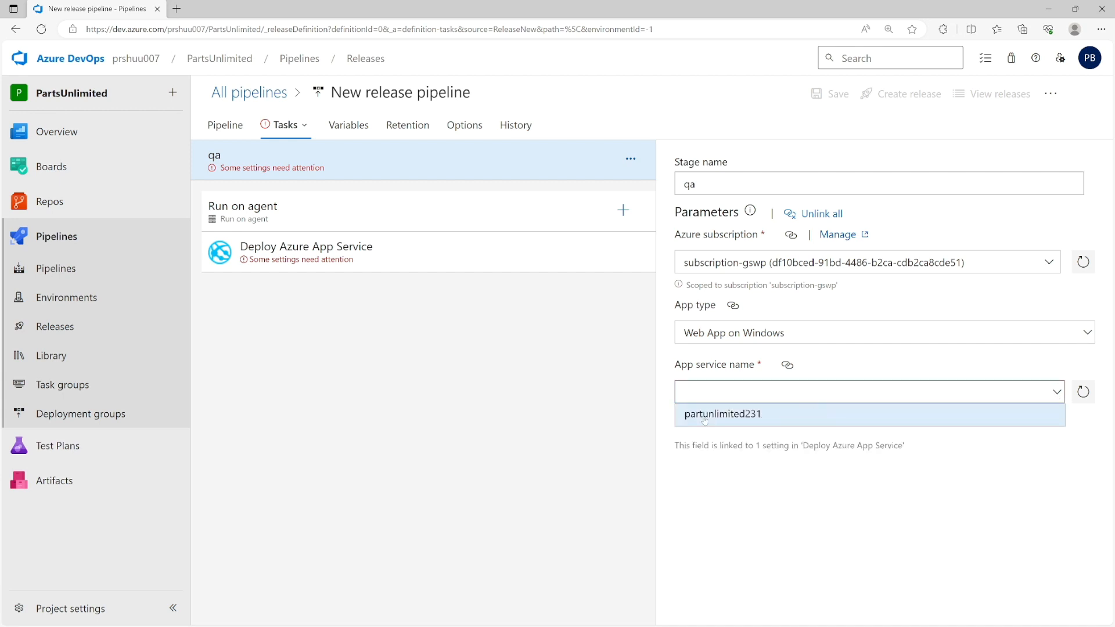
pyautogui.click(703, 417)
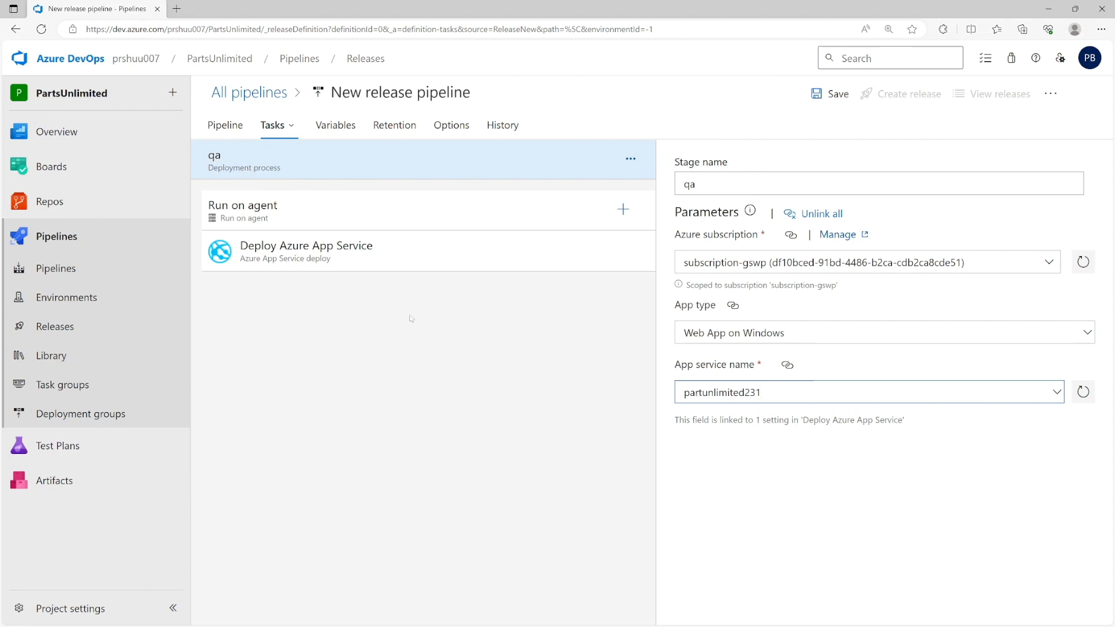
pyautogui.click(368, 260)
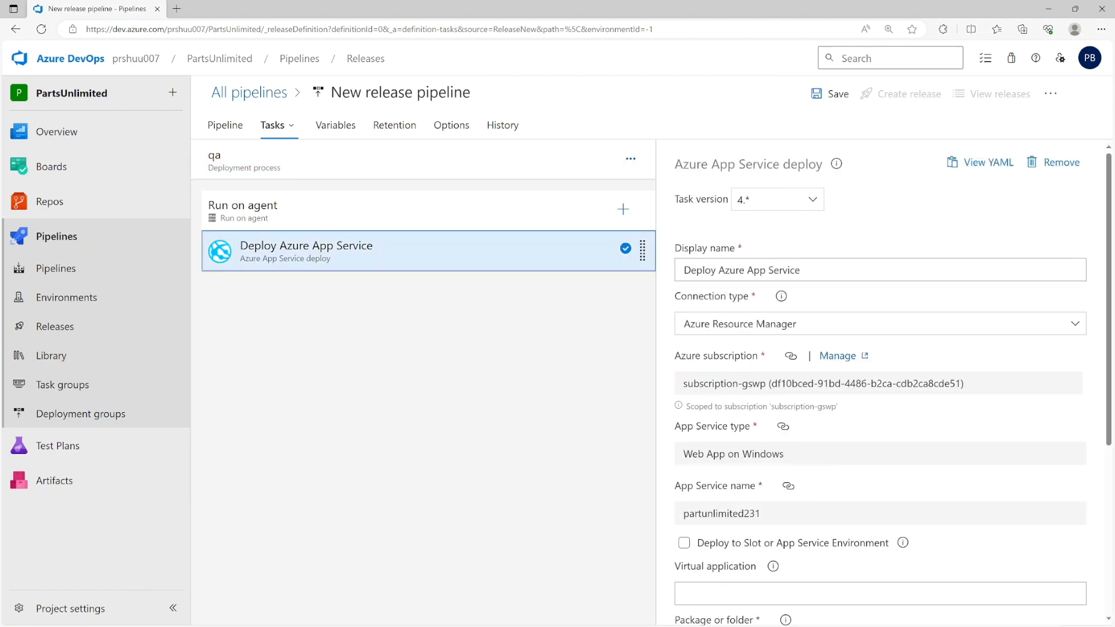
pyautogui.scroll(-5, 786, 432)
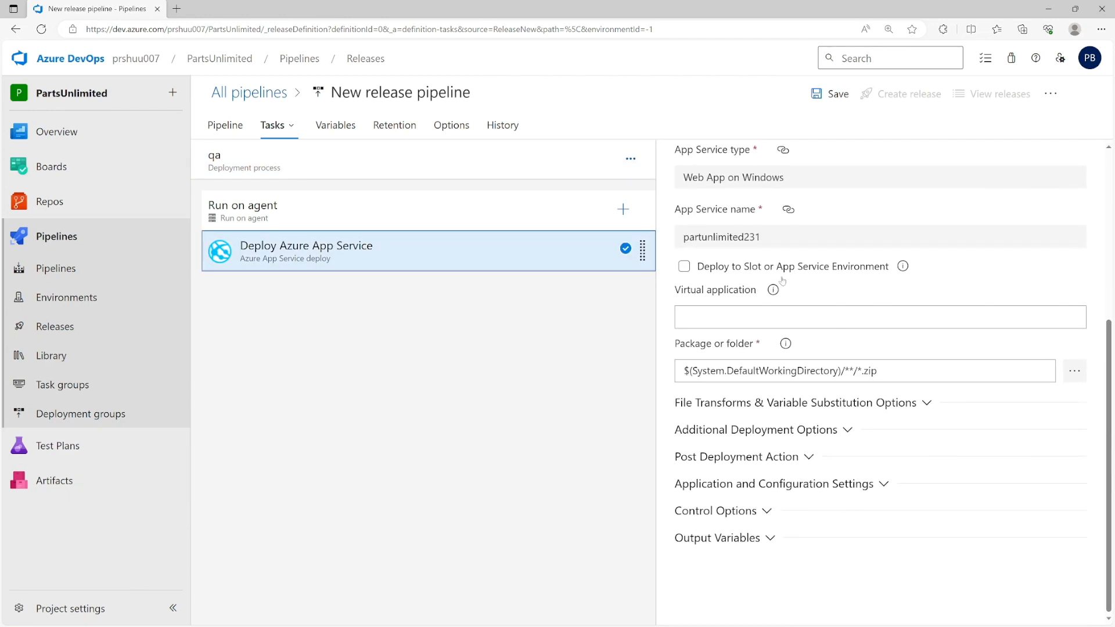
pyautogui.scroll(5, 786, 432)
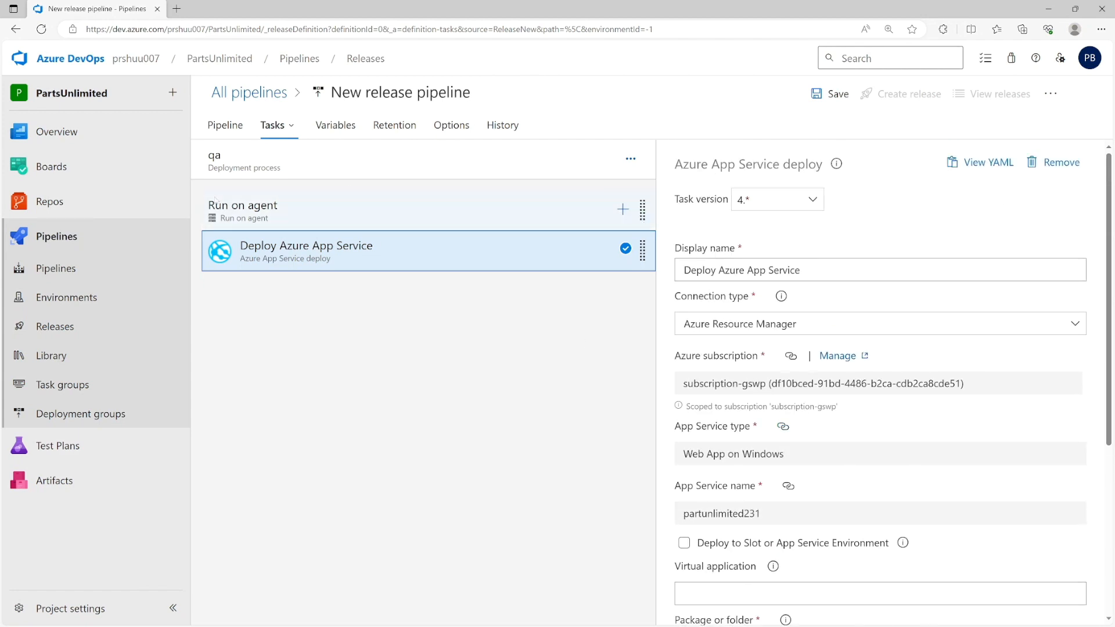
pyautogui.click(225, 127)
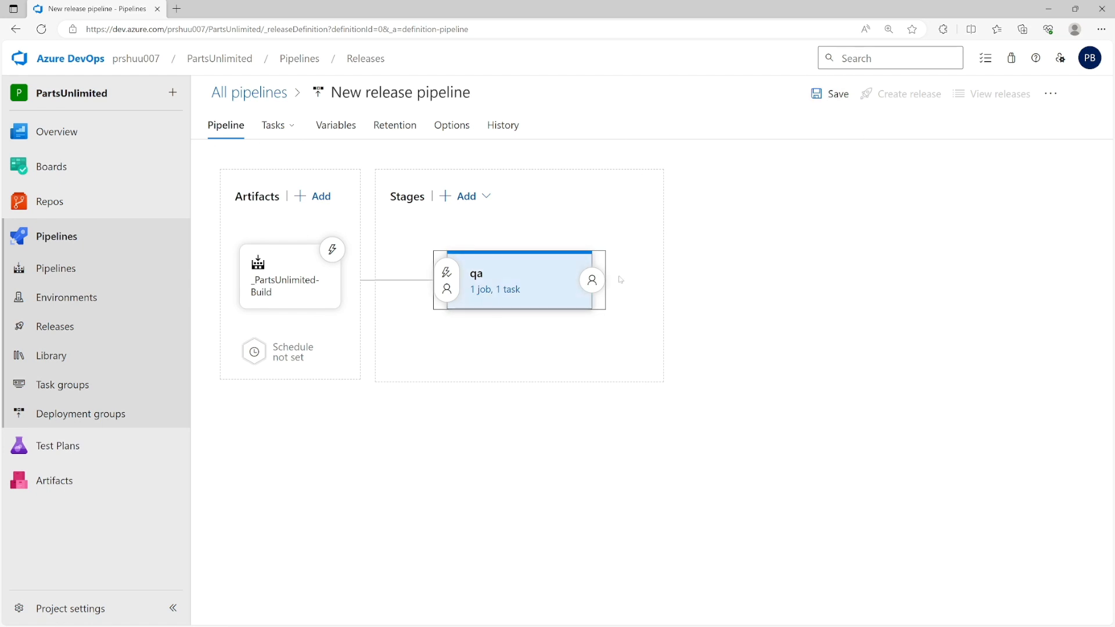
# - Discard the unsaved pipeline, cancel an extra release, and open Dev-Release's Release-2
pyautogui.click(93, 334)
pyautogui.click(642, 377)
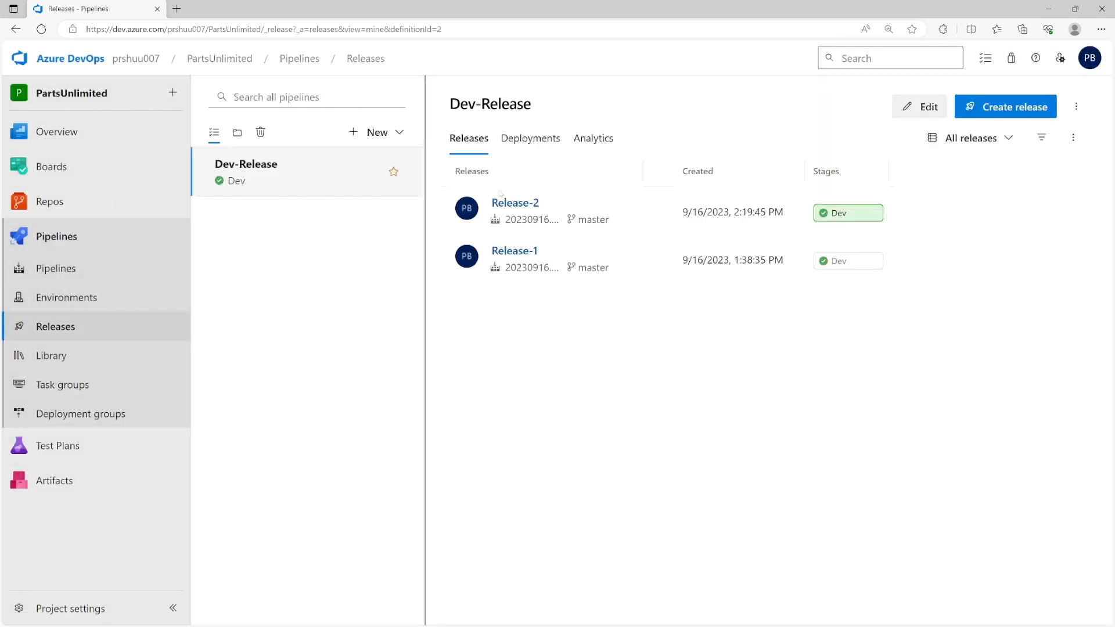
pyautogui.click(1012, 110)
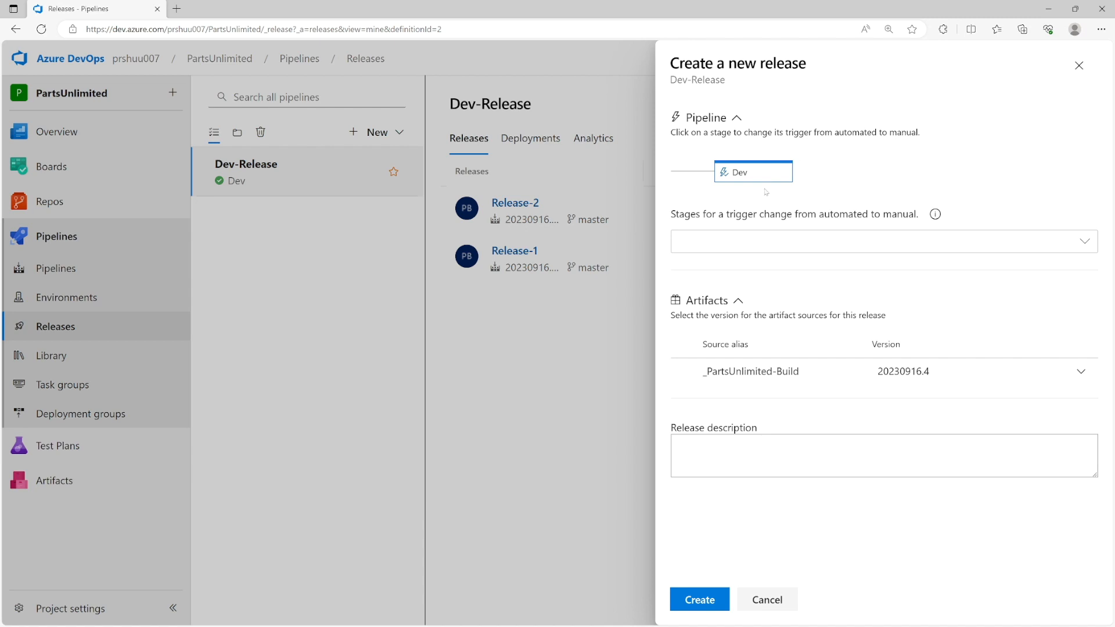
pyautogui.click(769, 598)
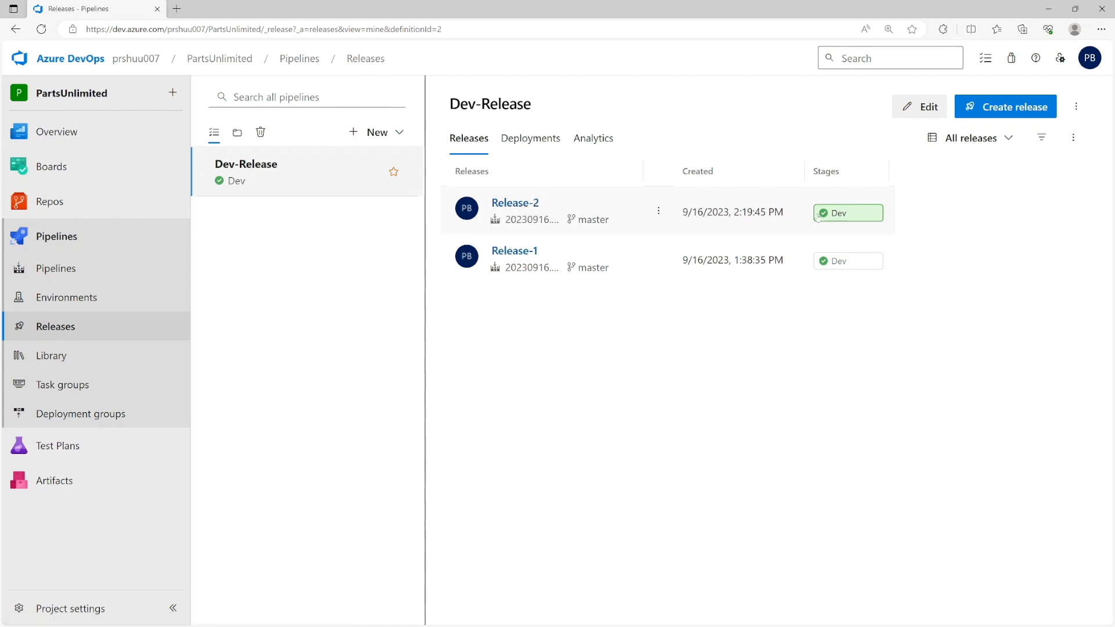
pyautogui.click(539, 204)
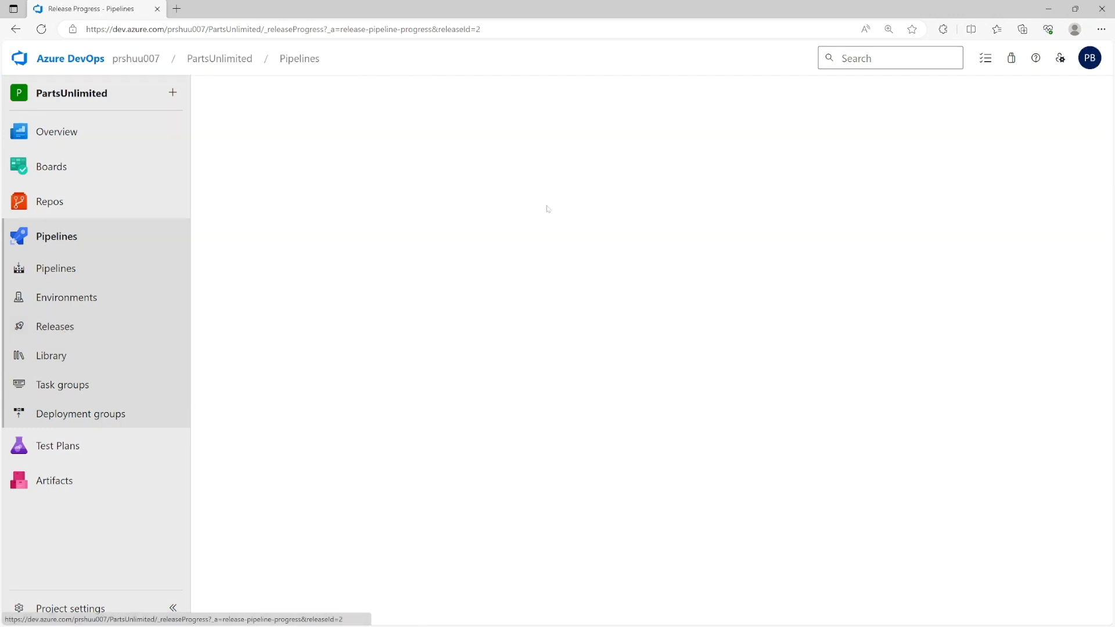
# - Read Release-2's Deploy Azure App Service log down to 'Total changes: 272'
pyautogui.moveTo(525, 290)
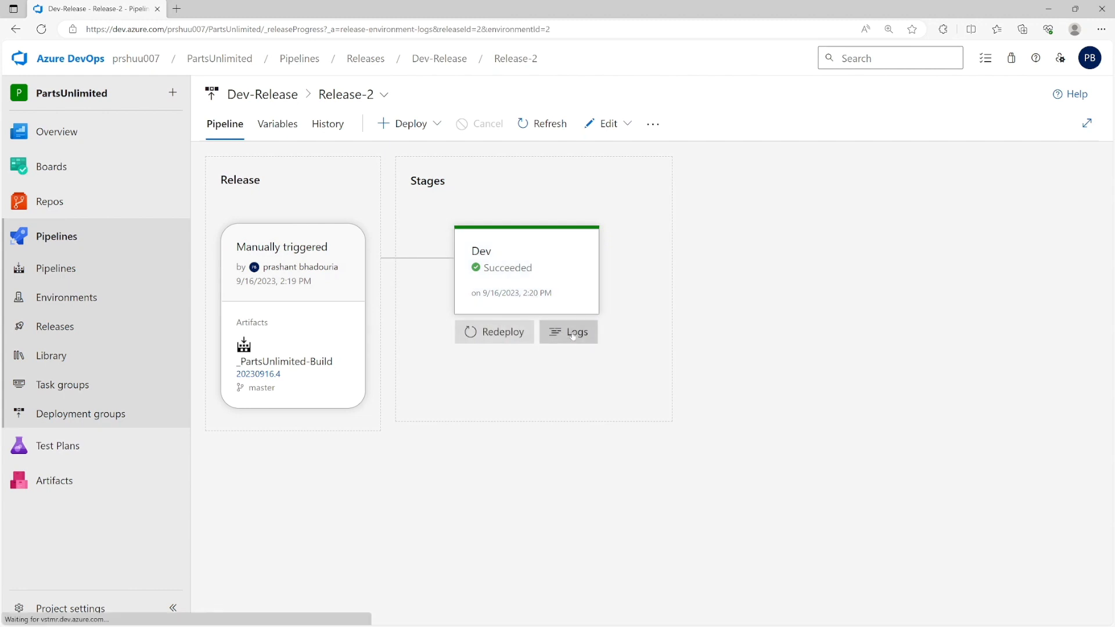
pyautogui.click(574, 332)
pyautogui.moveTo(477, 228)
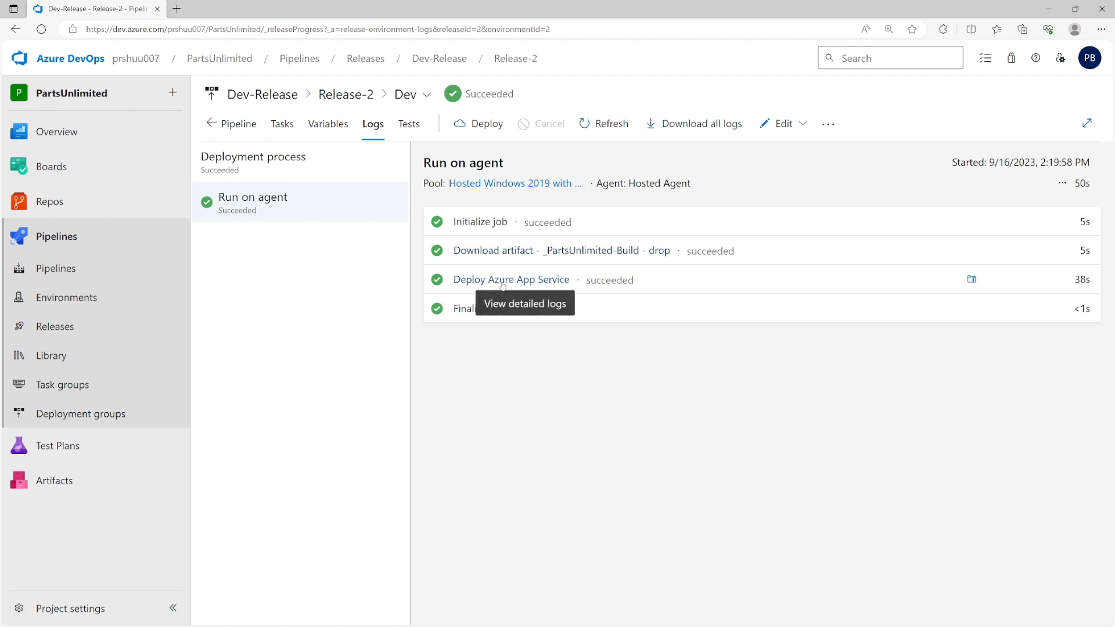
pyautogui.click(501, 284)
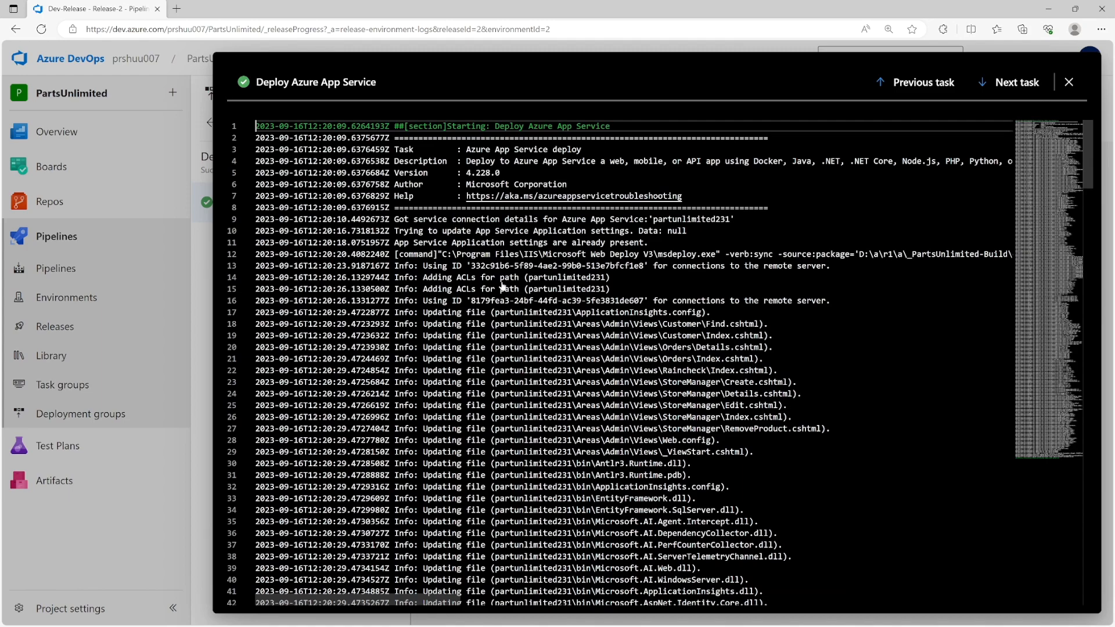
pyautogui.scroll(-15, 503, 286)
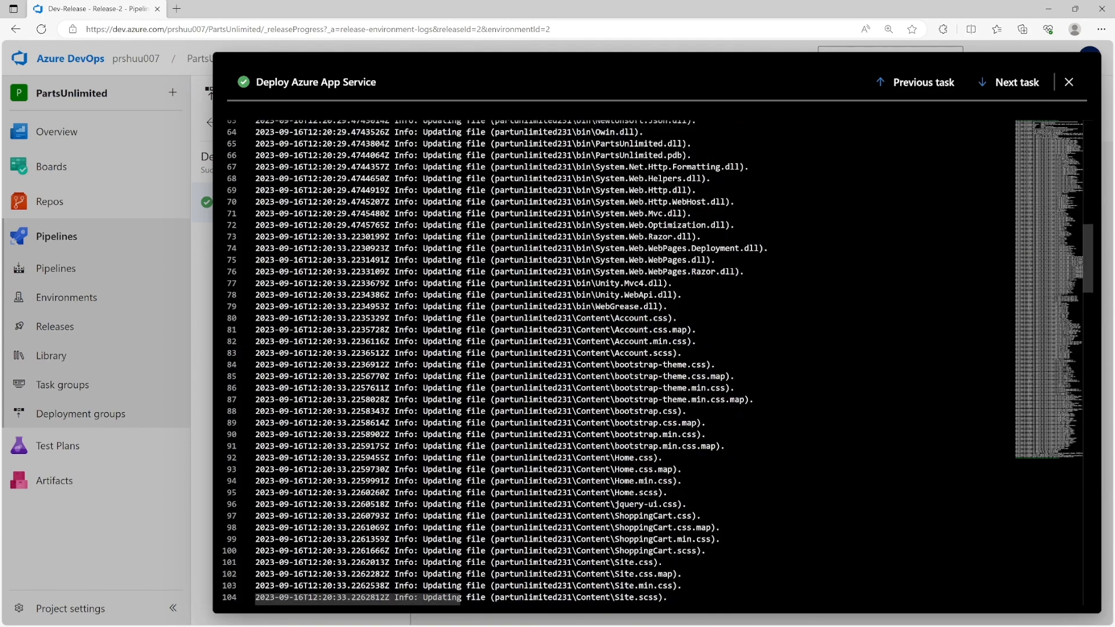
pyautogui.scroll(-20, 657, 363)
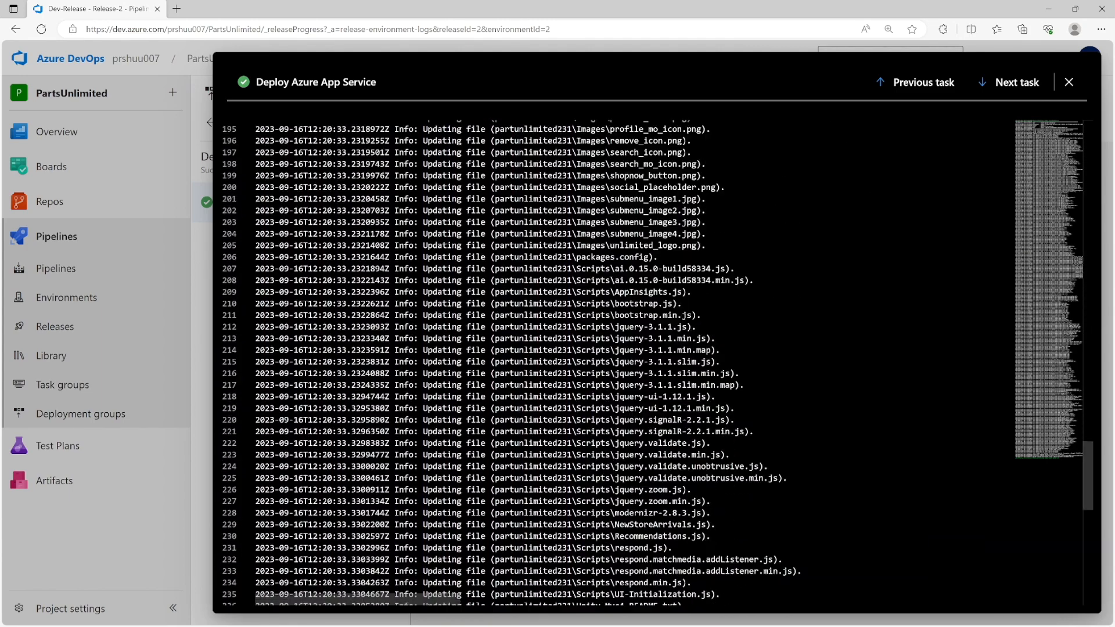
pyautogui.scroll(-5, 657, 363)
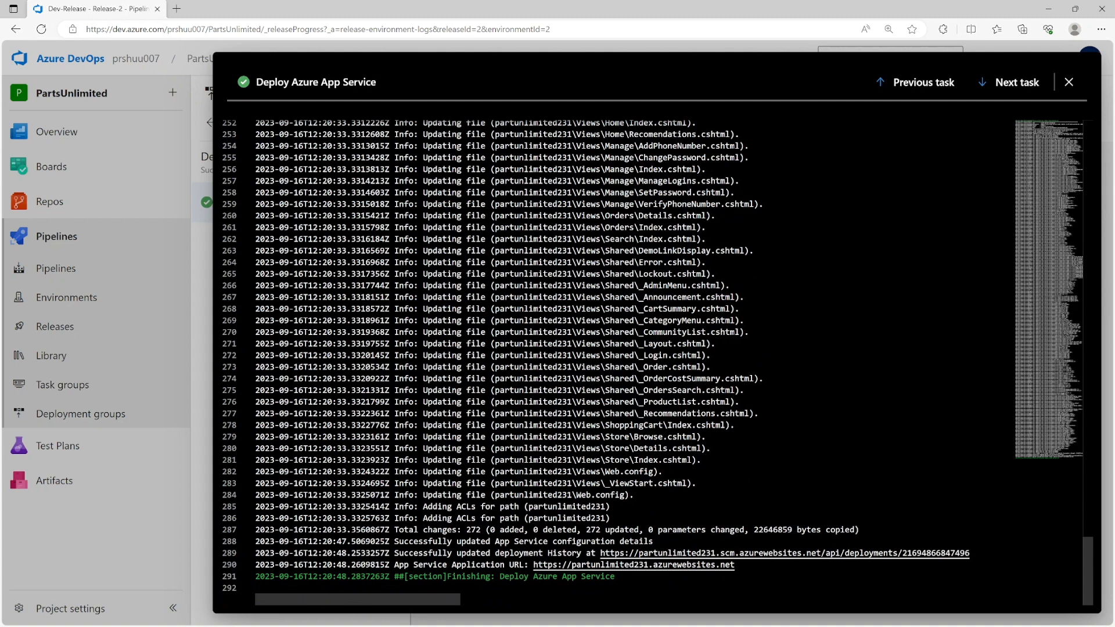
pyautogui.moveTo(394, 530); pyautogui.dragTo(648, 529)
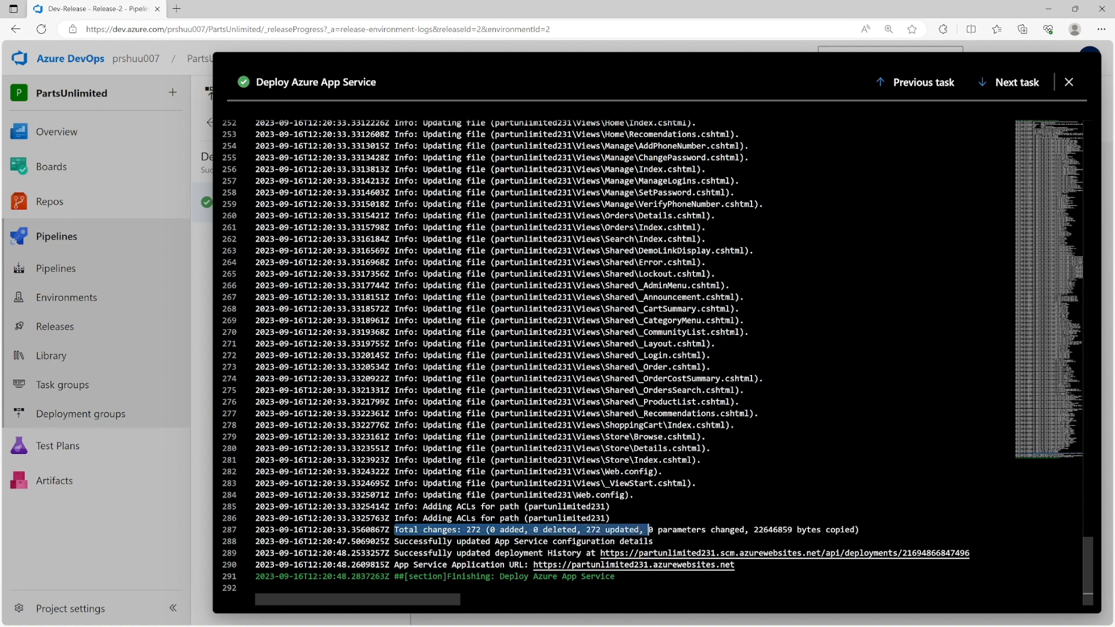
pyautogui.click(1068, 81)
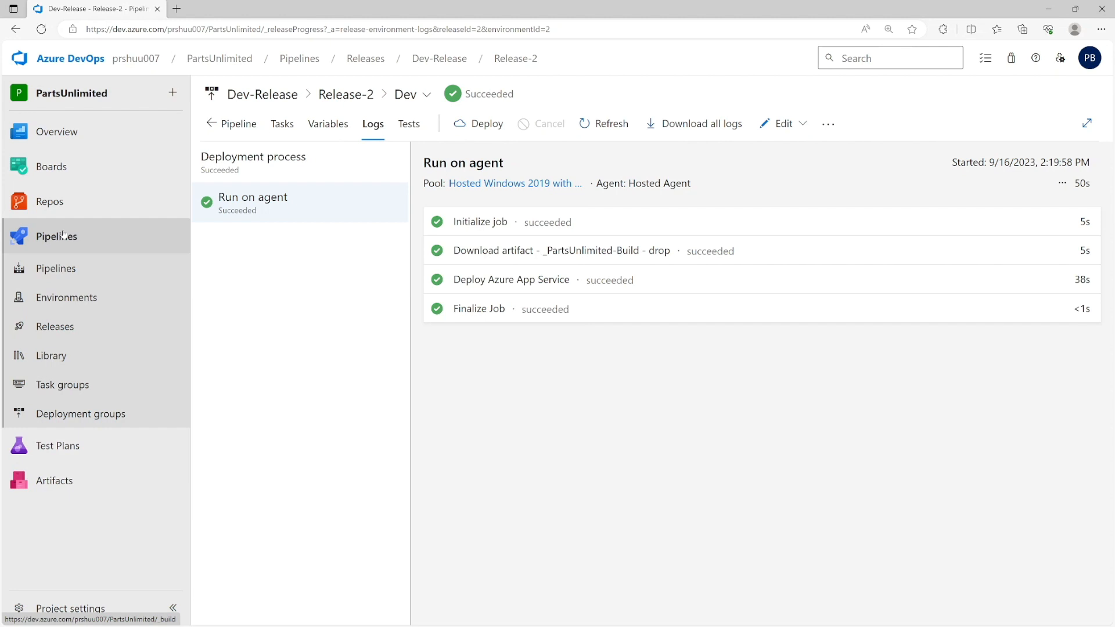
# - Open PartsUnlimited-Build's azure-pipelines.yml and highlight its trigger on master
pyautogui.click(63, 235)
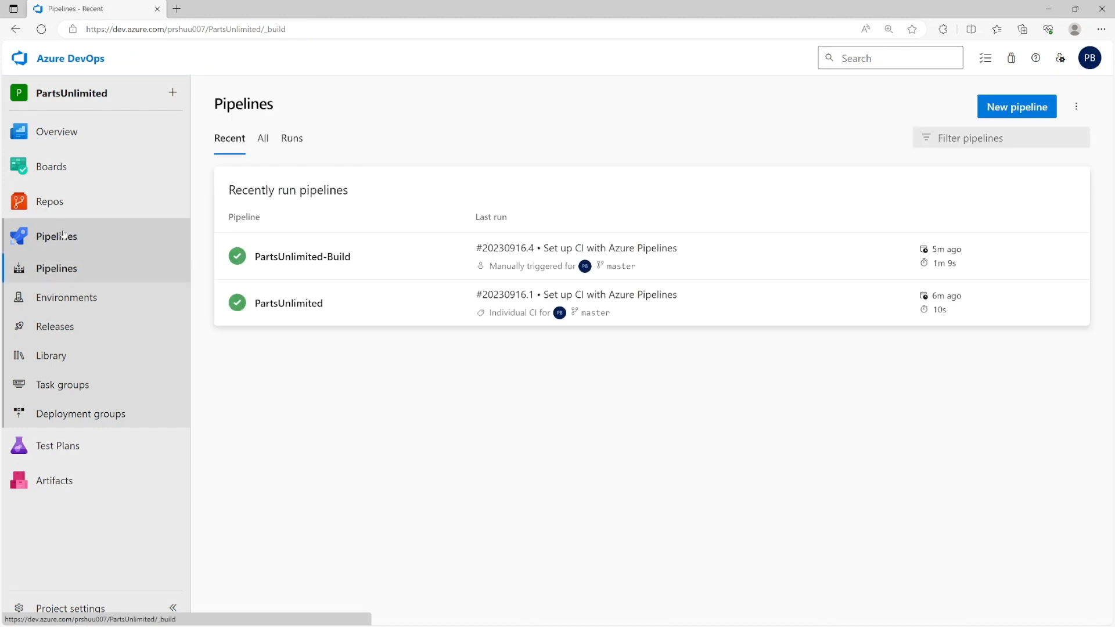
pyautogui.click(392, 265)
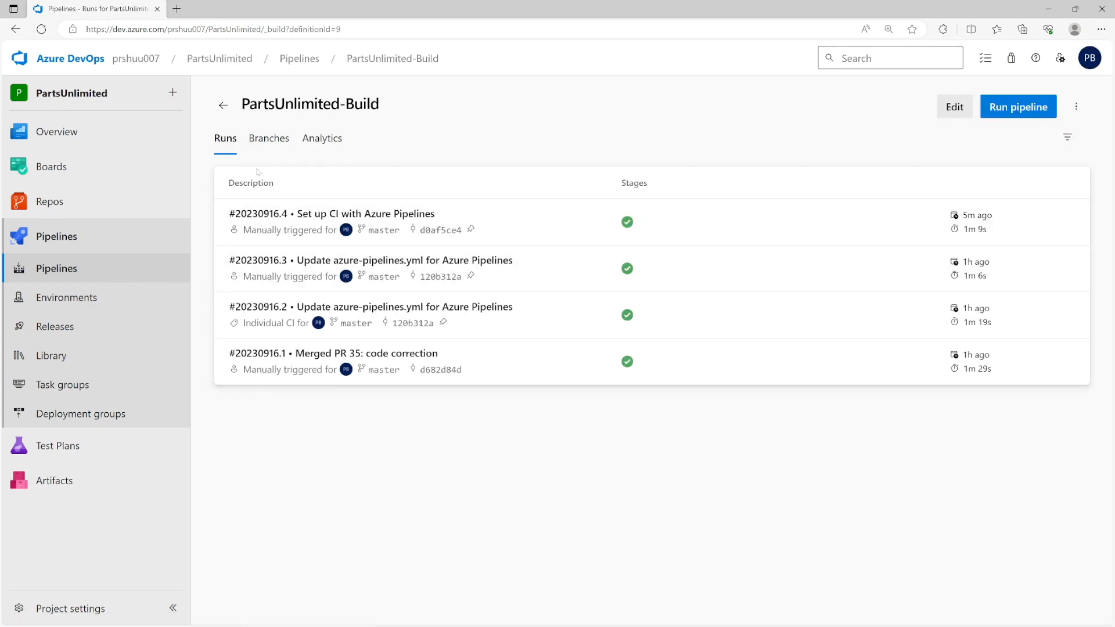
pyautogui.click(946, 111)
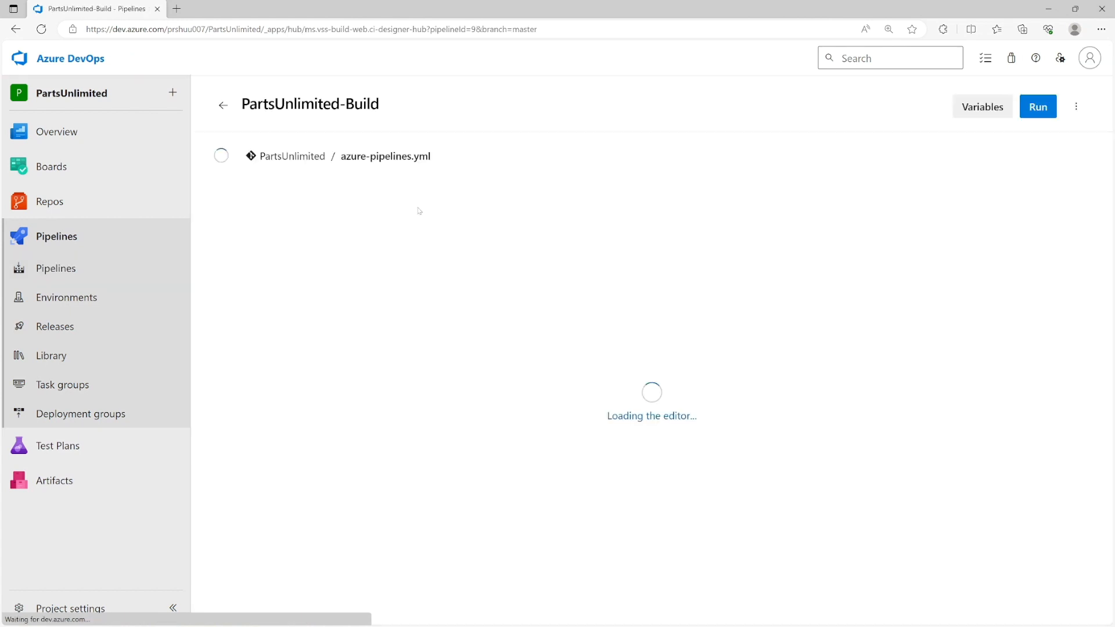
pyautogui.moveTo(299, 268); pyautogui.dragTo(255, 255)
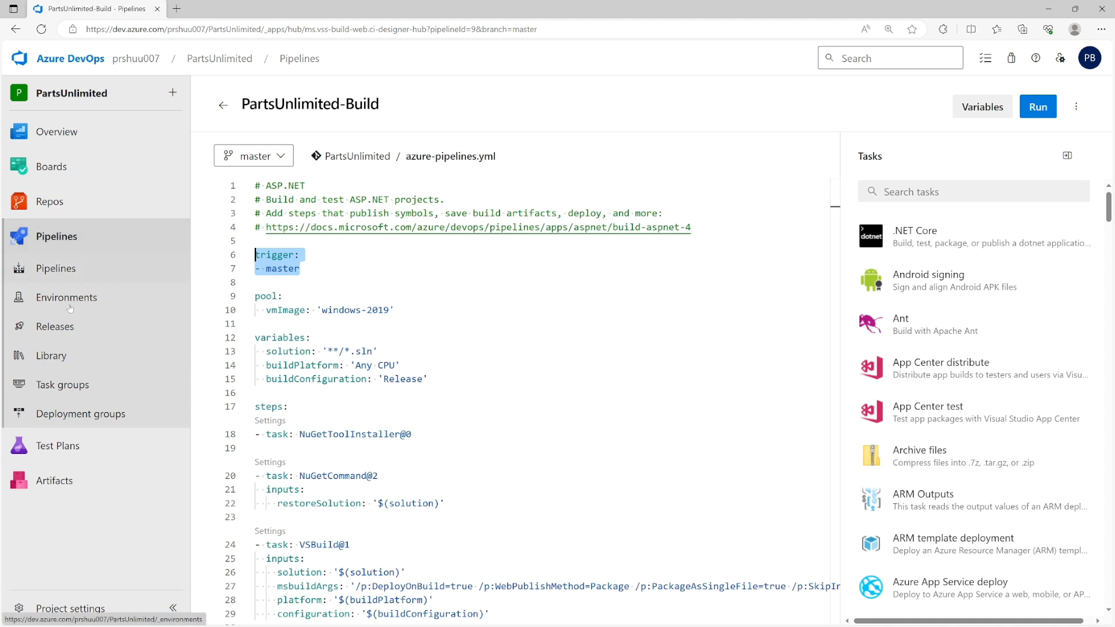
pyautogui.click(68, 329)
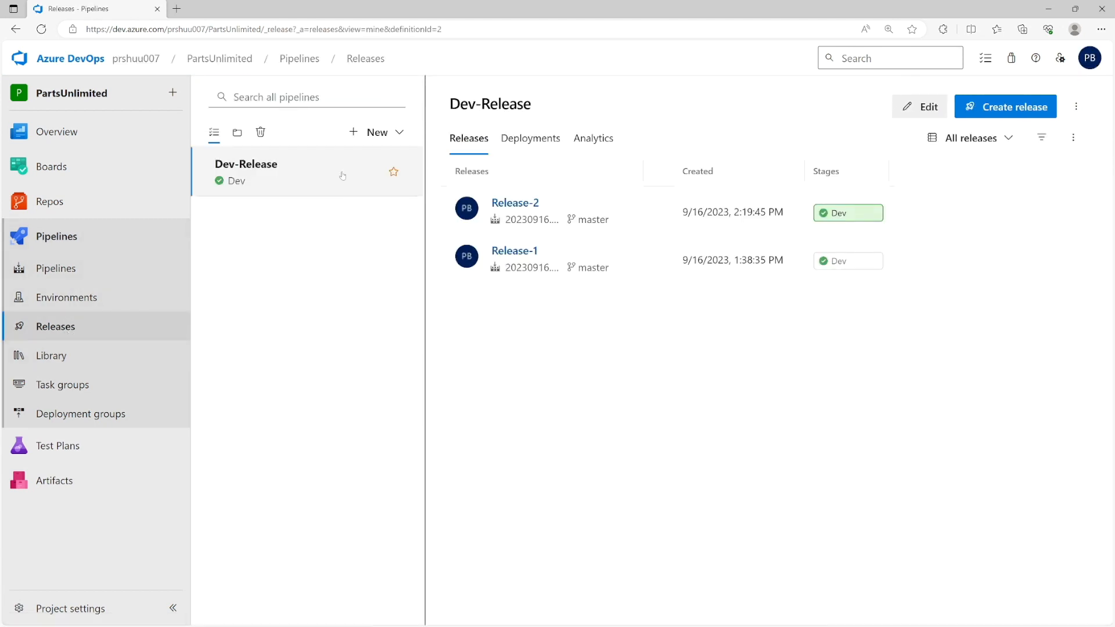
# - Enable the continuous deployment trigger on the _PartsUnlimited-Build artifact, removing the added branch filter row
pyautogui.click(919, 107)
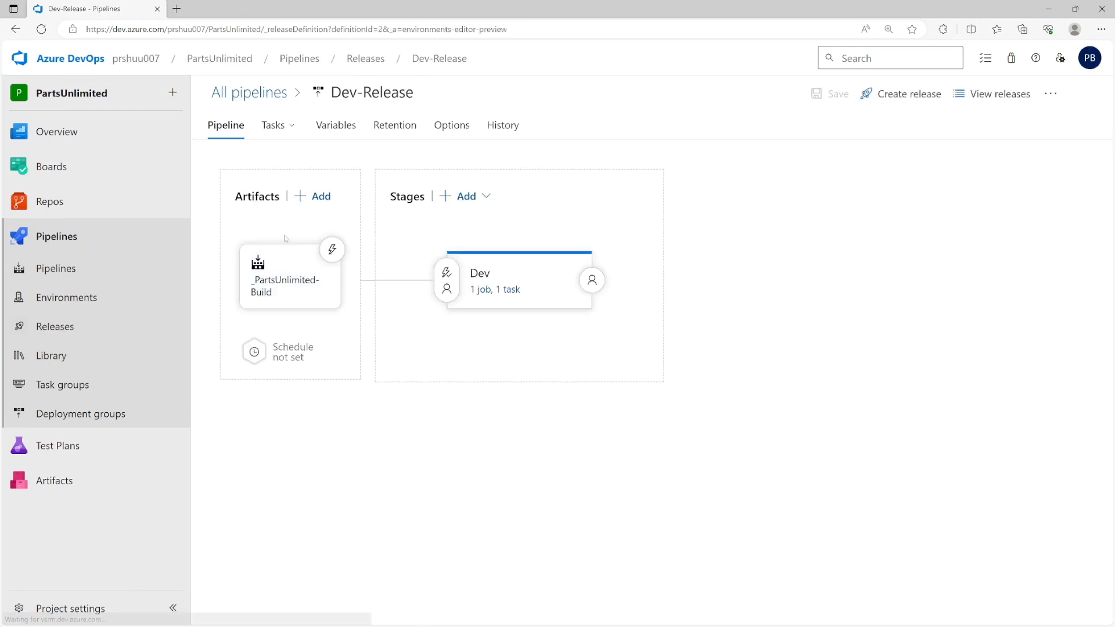
pyautogui.click(331, 250)
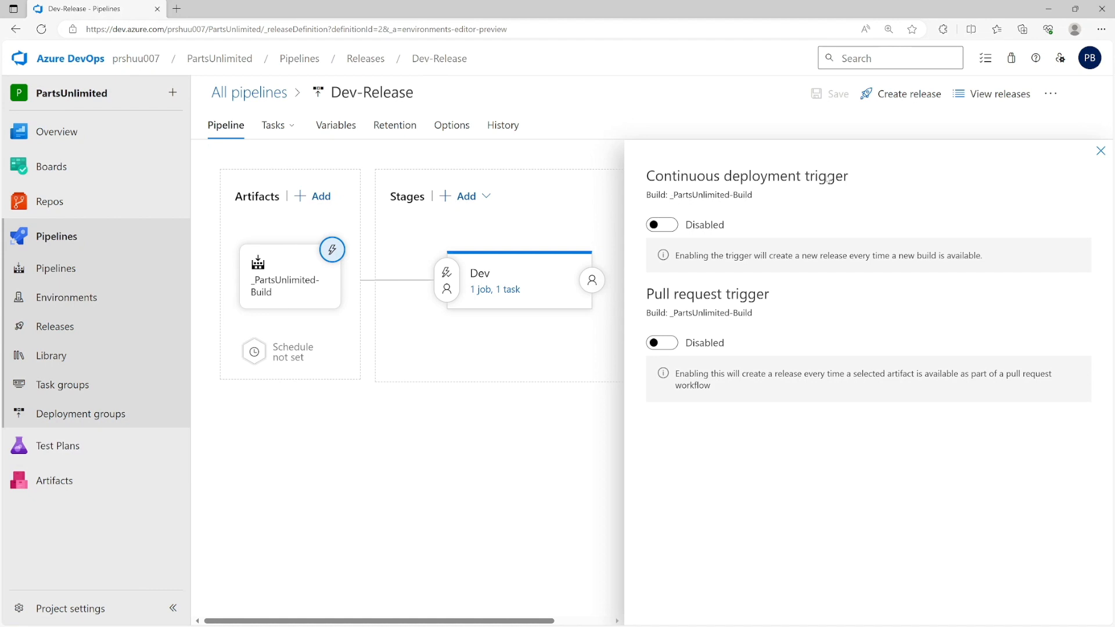
pyautogui.click(666, 227)
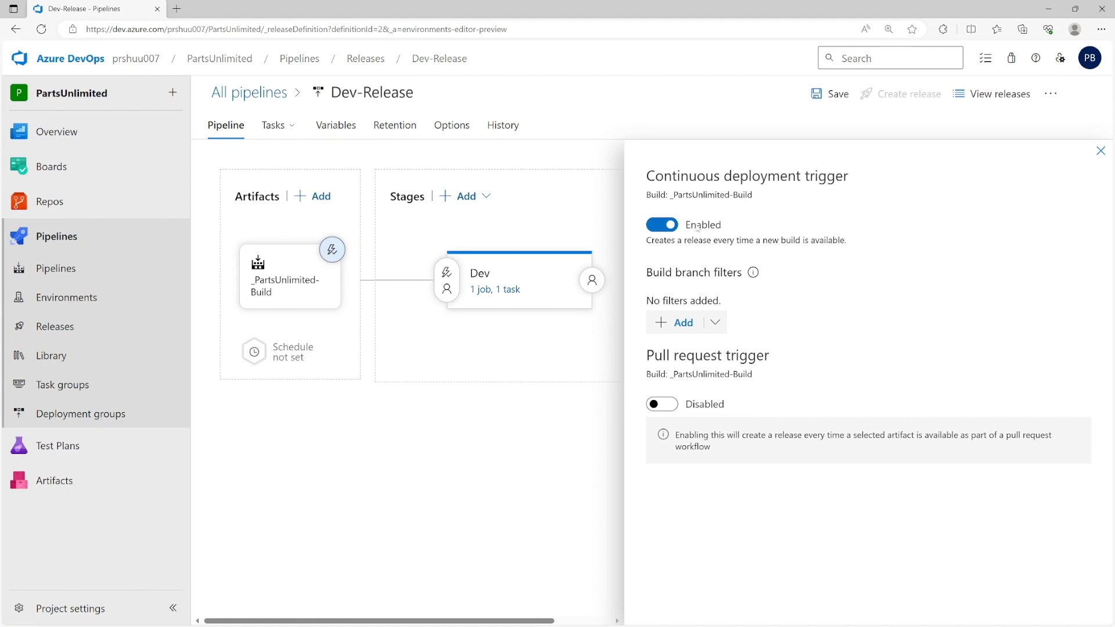
pyautogui.moveTo(548, 332)
pyautogui.click(668, 330)
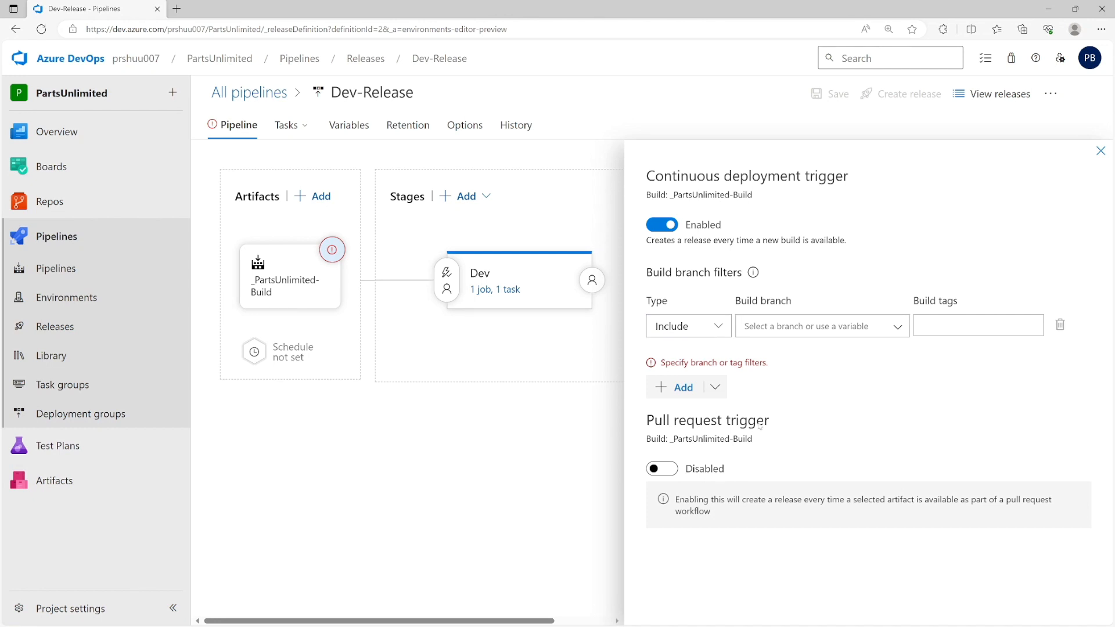
pyautogui.click(1100, 151)
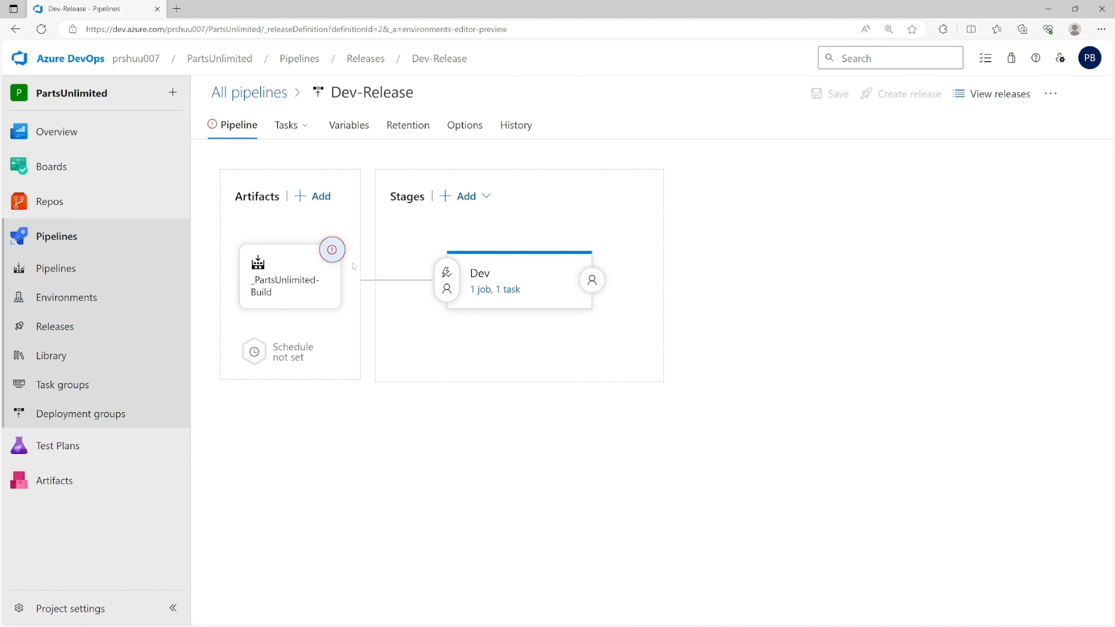
pyautogui.click(332, 250)
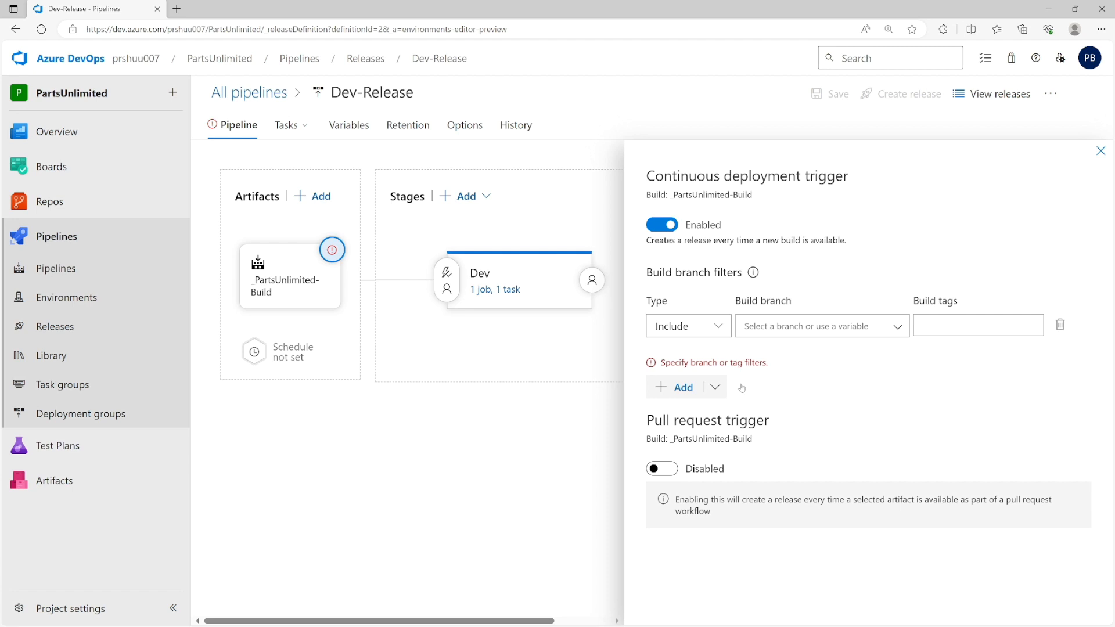
pyautogui.click(1061, 325)
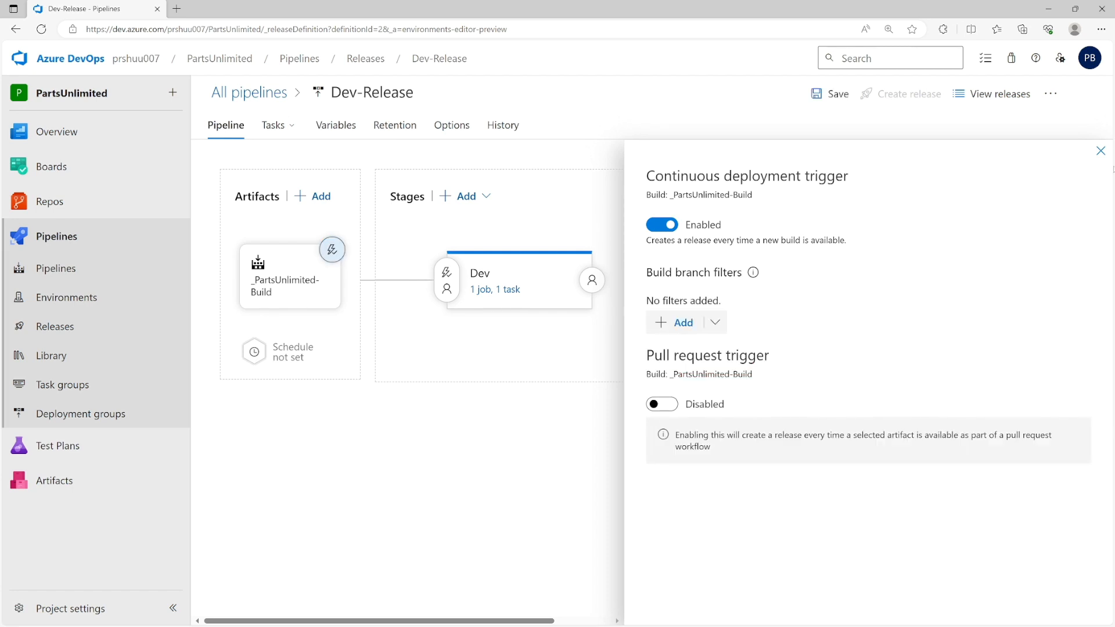
pyautogui.click(1100, 151)
# - Save Dev-Release with the comment 'adddding CD trigger', then open Dev's pre-deployment conditions
pyautogui.click(834, 95)
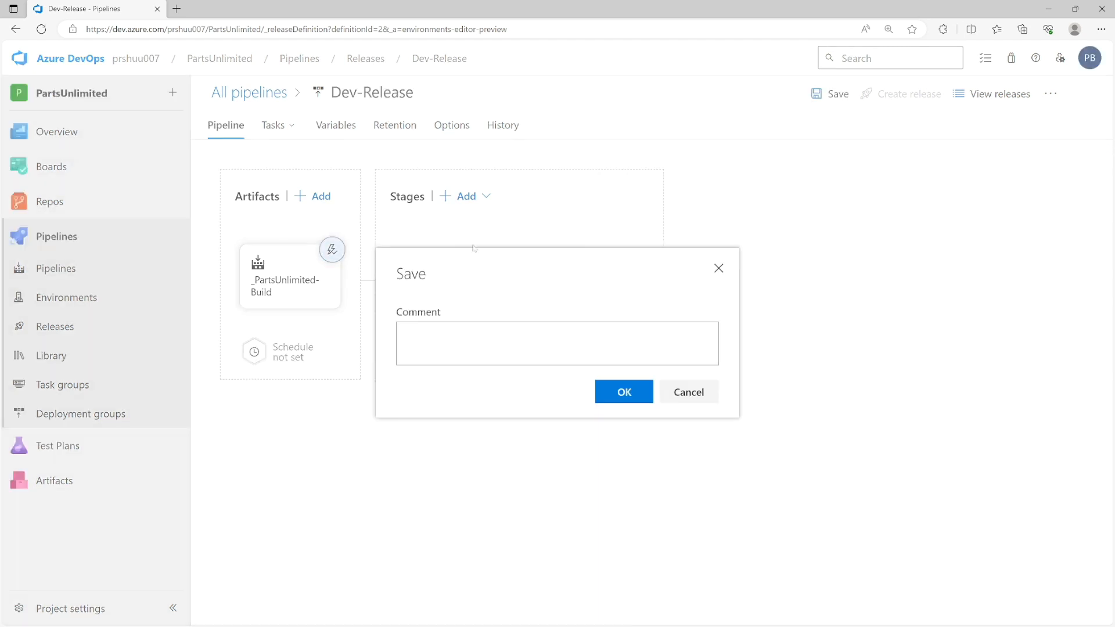
pyautogui.click(406, 347)
pyautogui.write('addding')
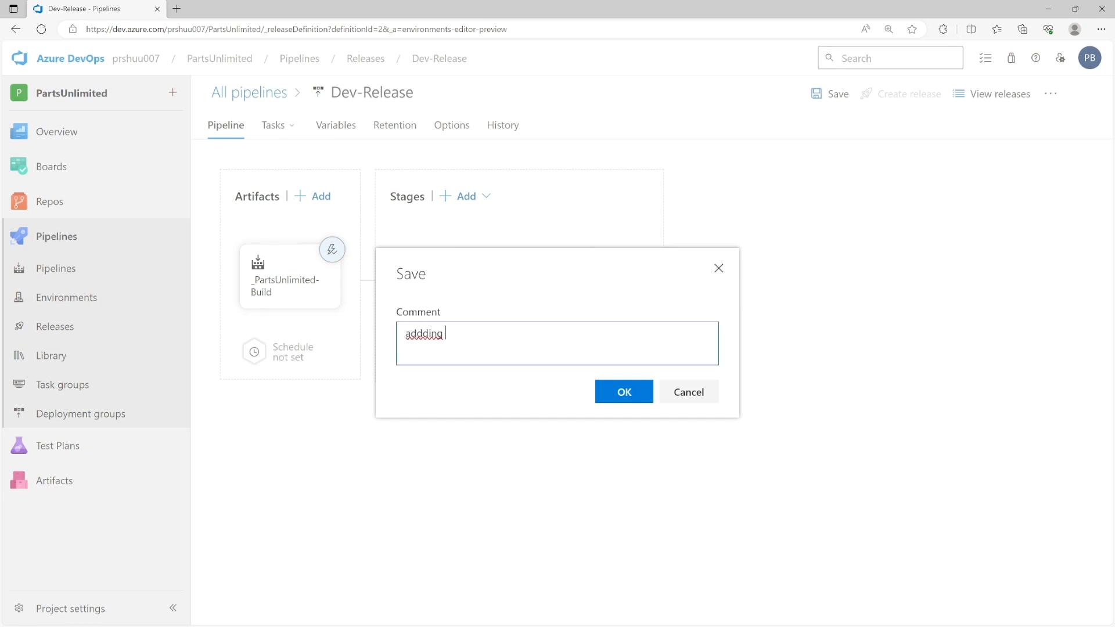
pyautogui.write(' CD trigger')
pyautogui.click(605, 390)
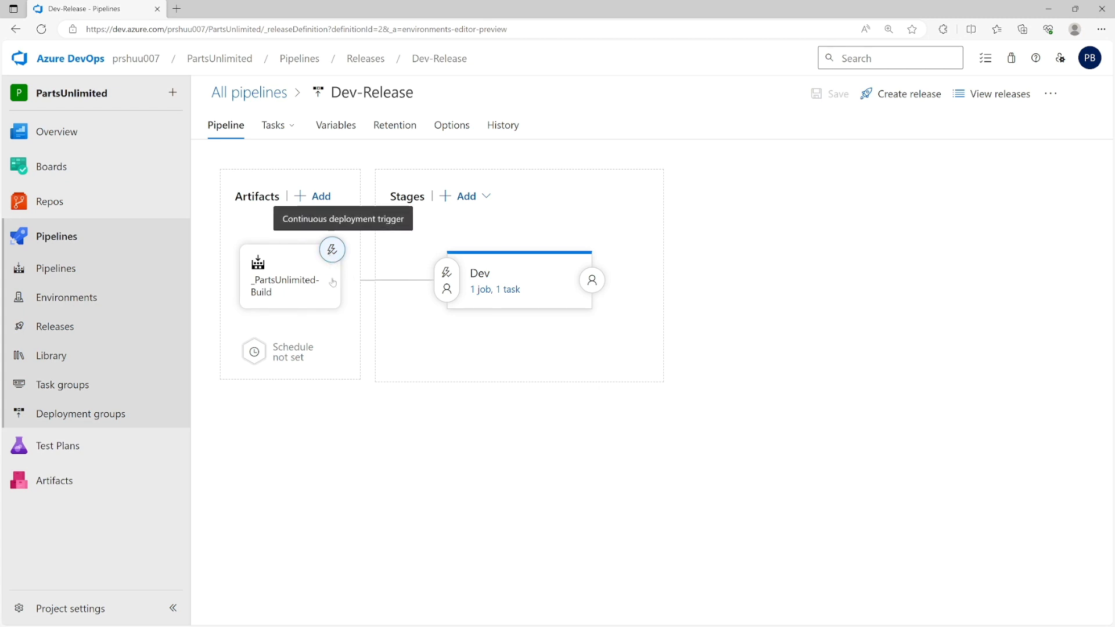
pyautogui.click(447, 281)
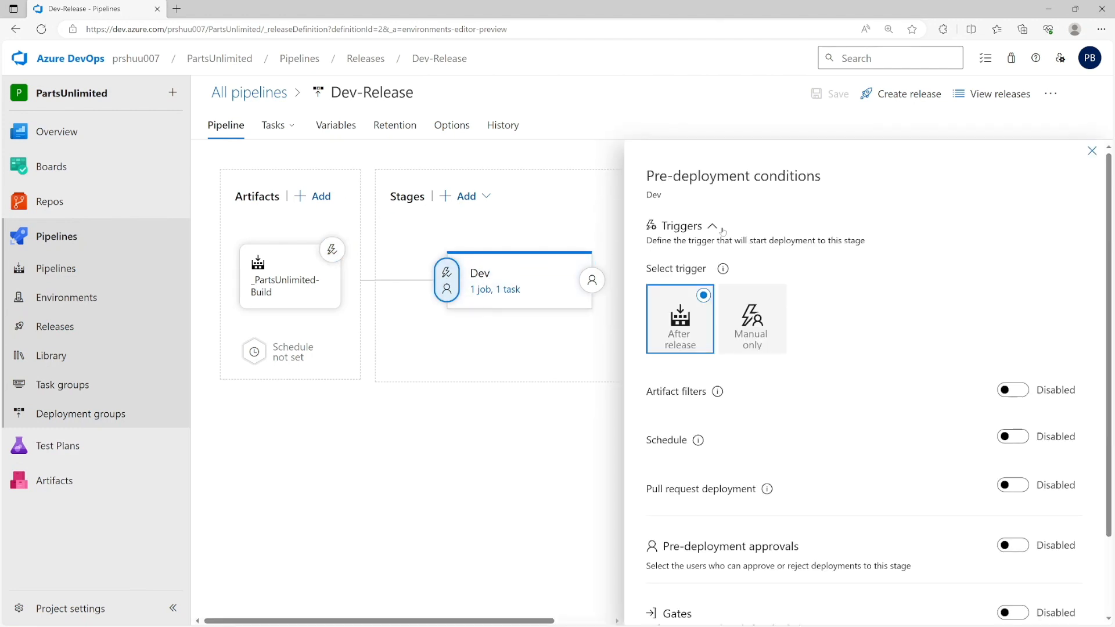
# - Enable gates on the Dev stage without adding a gate, then switch on pre-deployment approvals
pyautogui.scroll(-2, 761, 310)
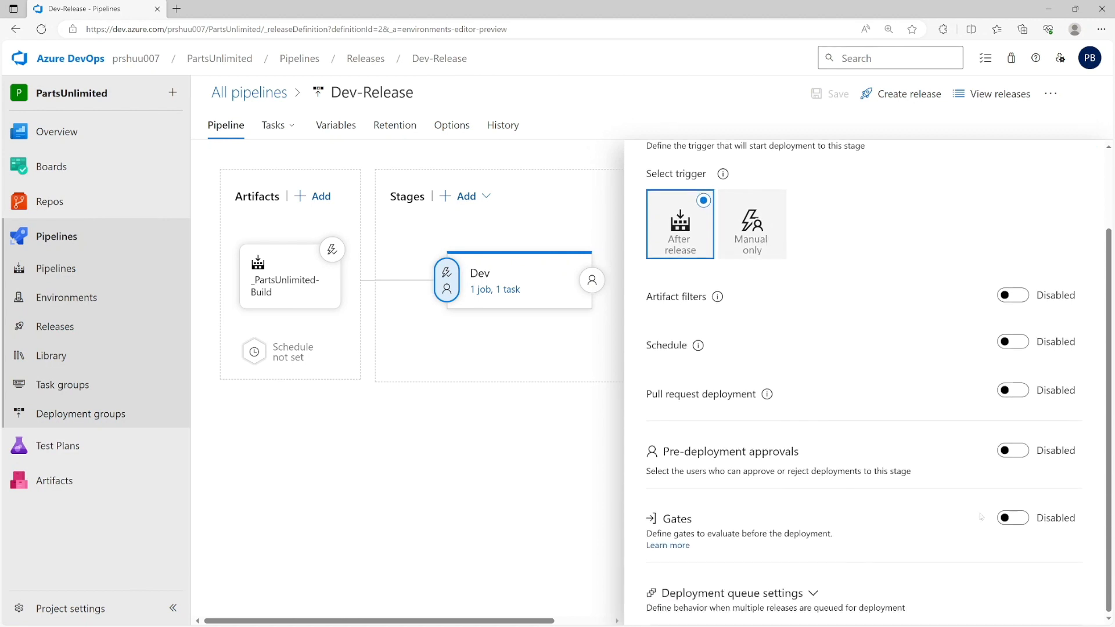
pyautogui.click(1017, 519)
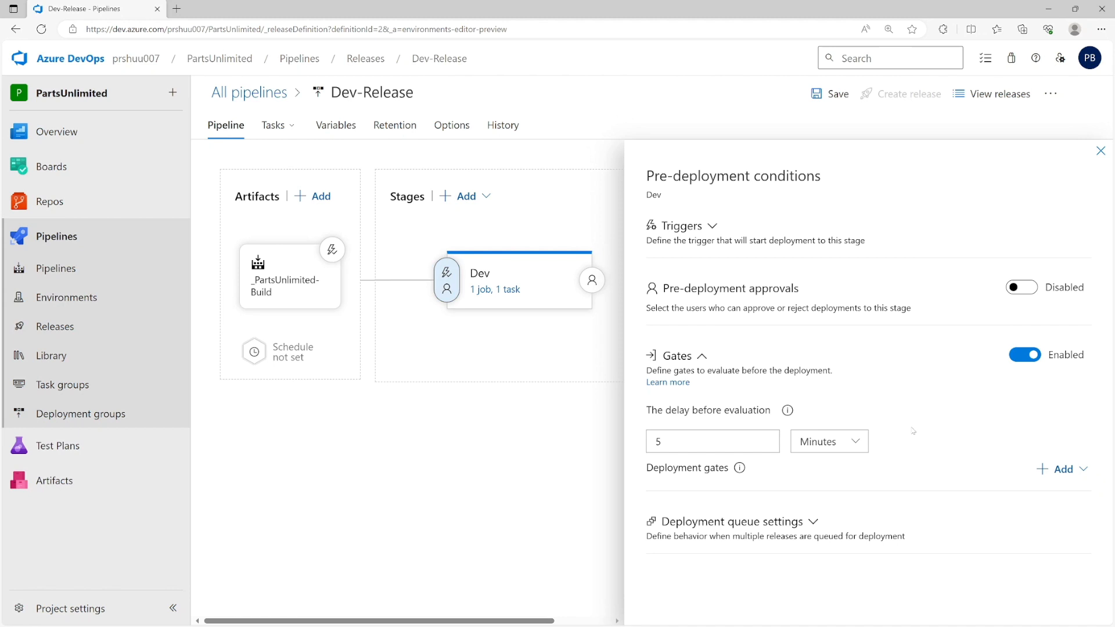
pyautogui.click(1074, 472)
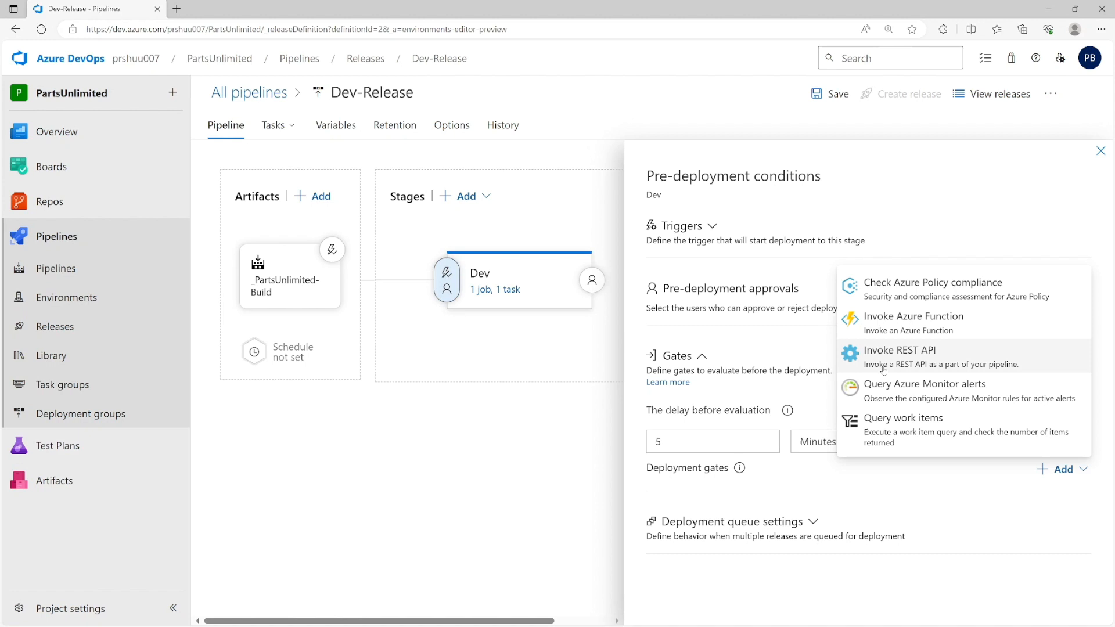
pyautogui.click(759, 499)
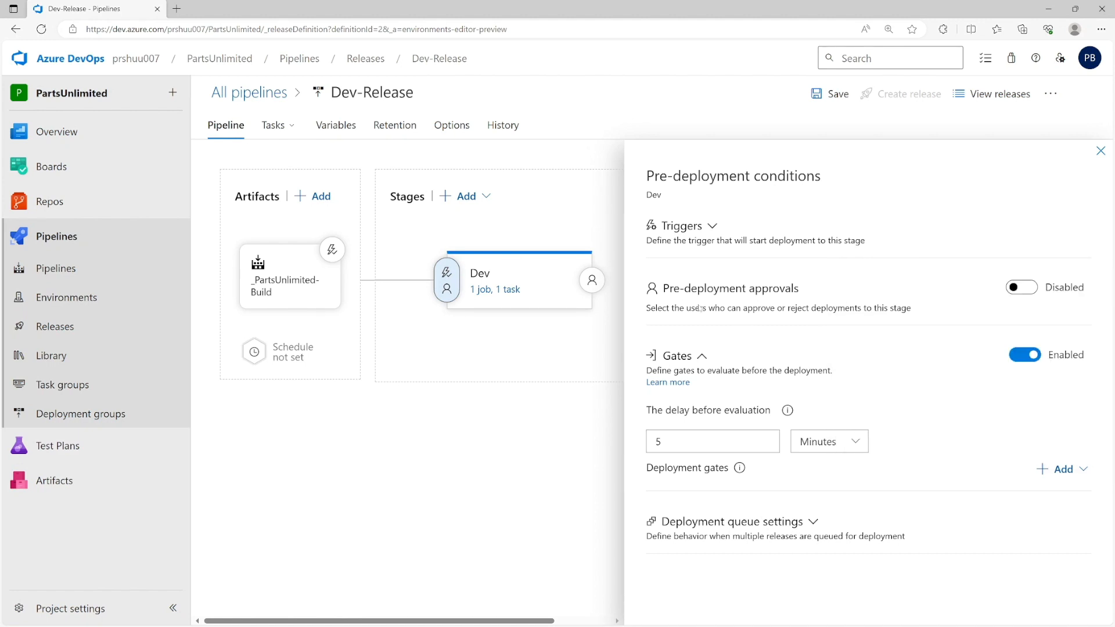
pyautogui.click(1026, 289)
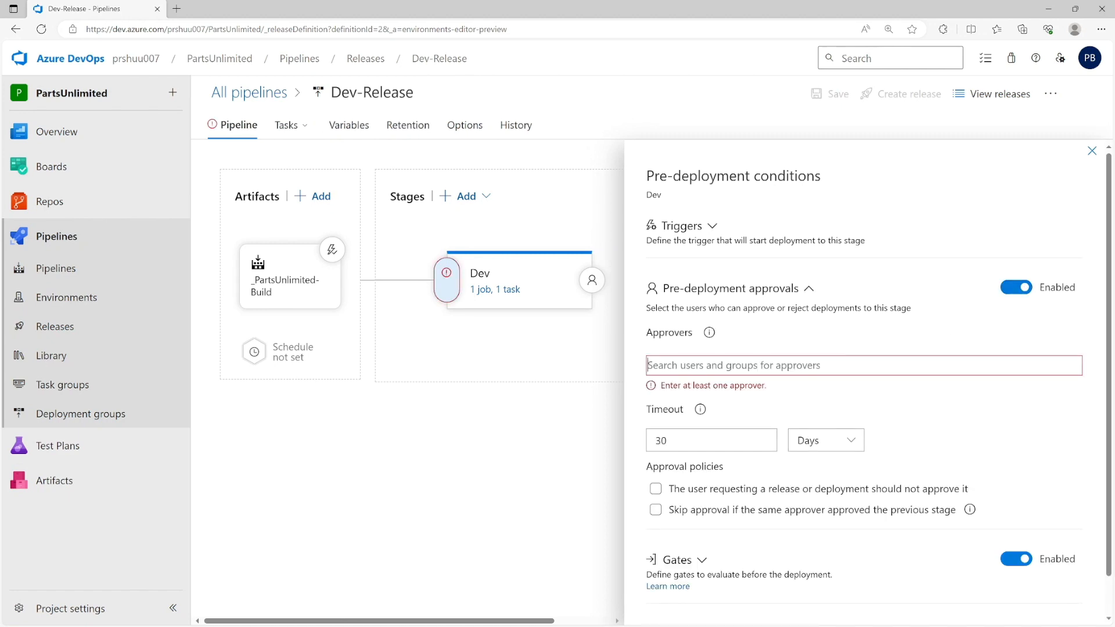
# - Add a user as approver, then turn Dev's approvals and gates back off and close the panel
pyautogui.write('prashant')
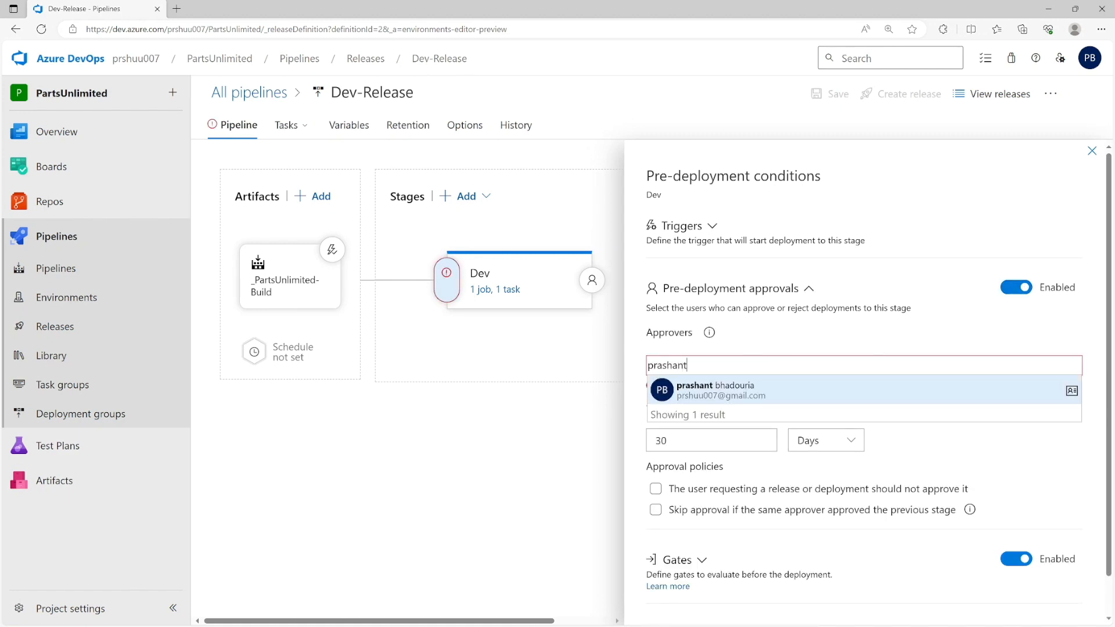
pyautogui.click(718, 390)
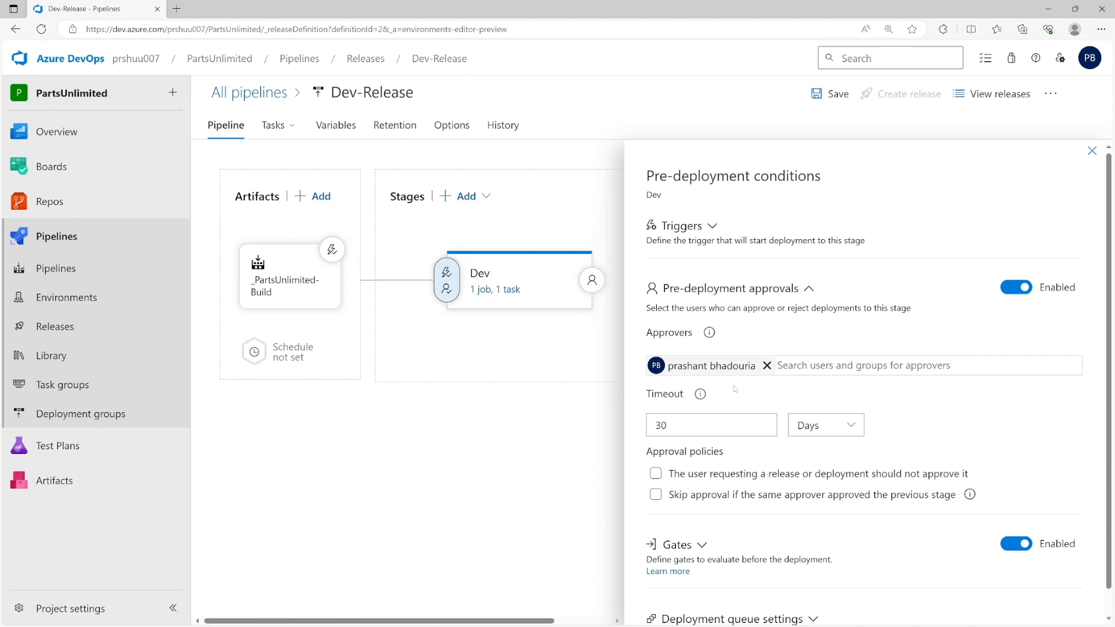
pyautogui.click(1016, 291)
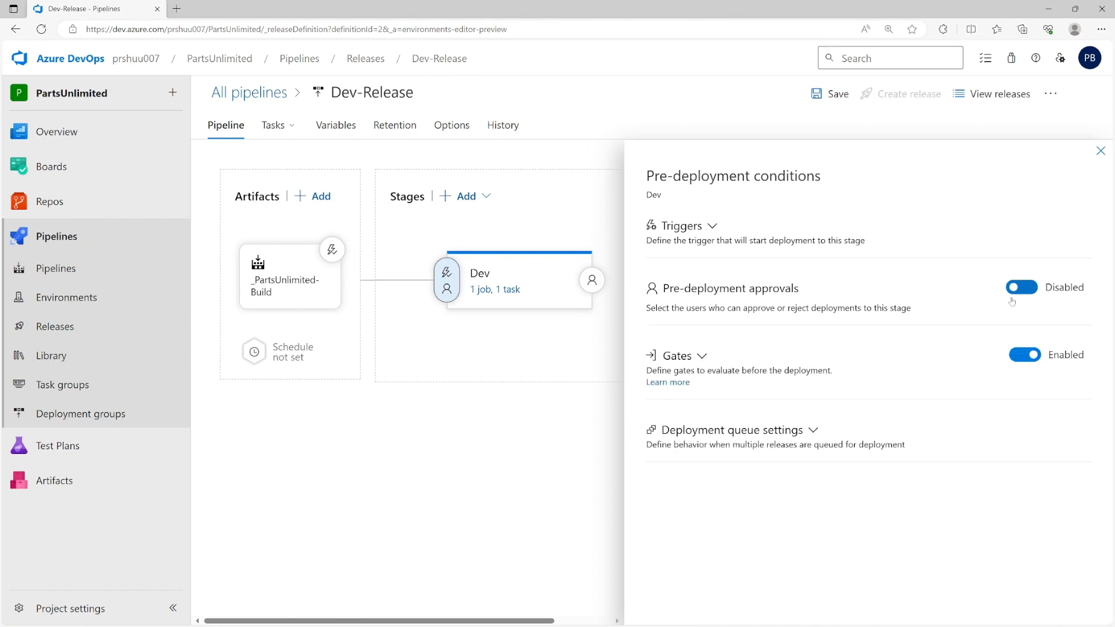
pyautogui.click(1019, 357)
pyautogui.click(1100, 152)
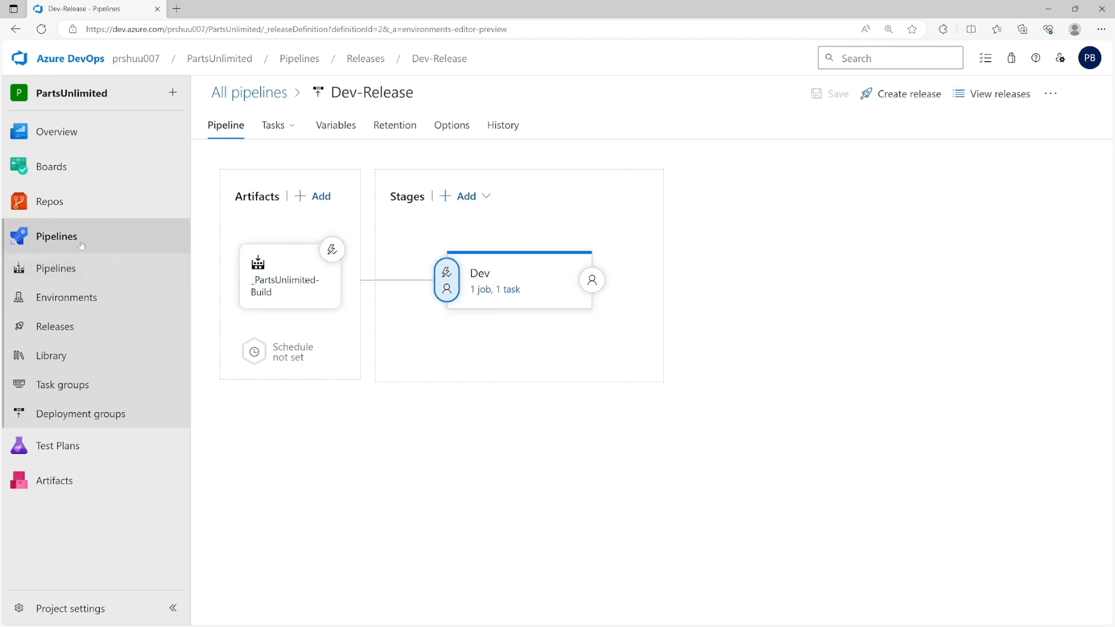
# - Open PartsUnlimited-aspnet45/README.md in the repository files
pyautogui.click(64, 199)
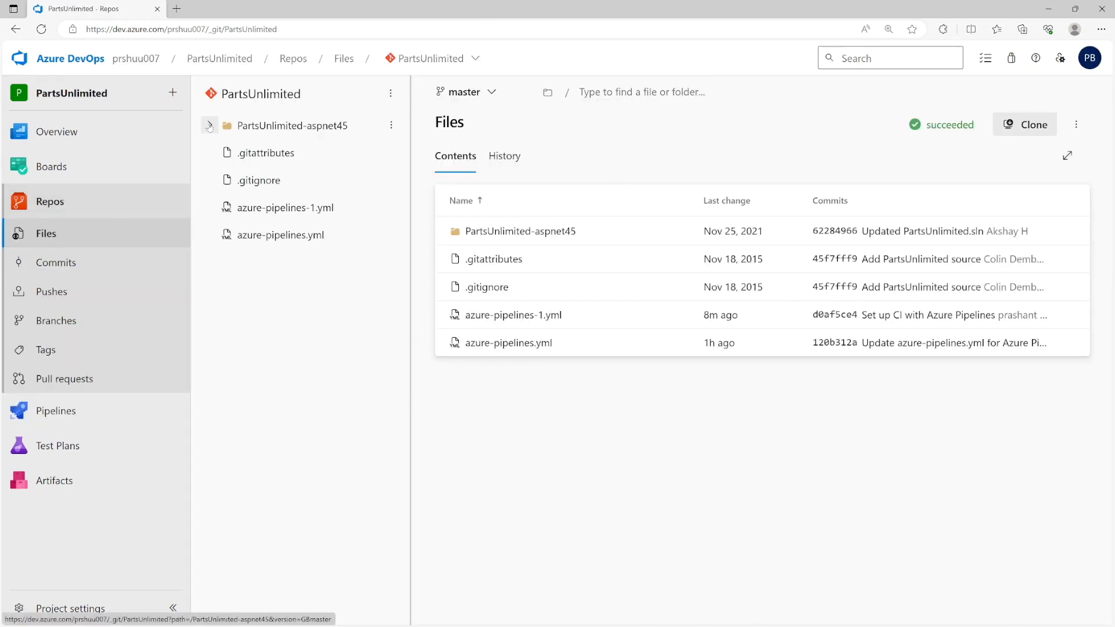
pyautogui.click(209, 126)
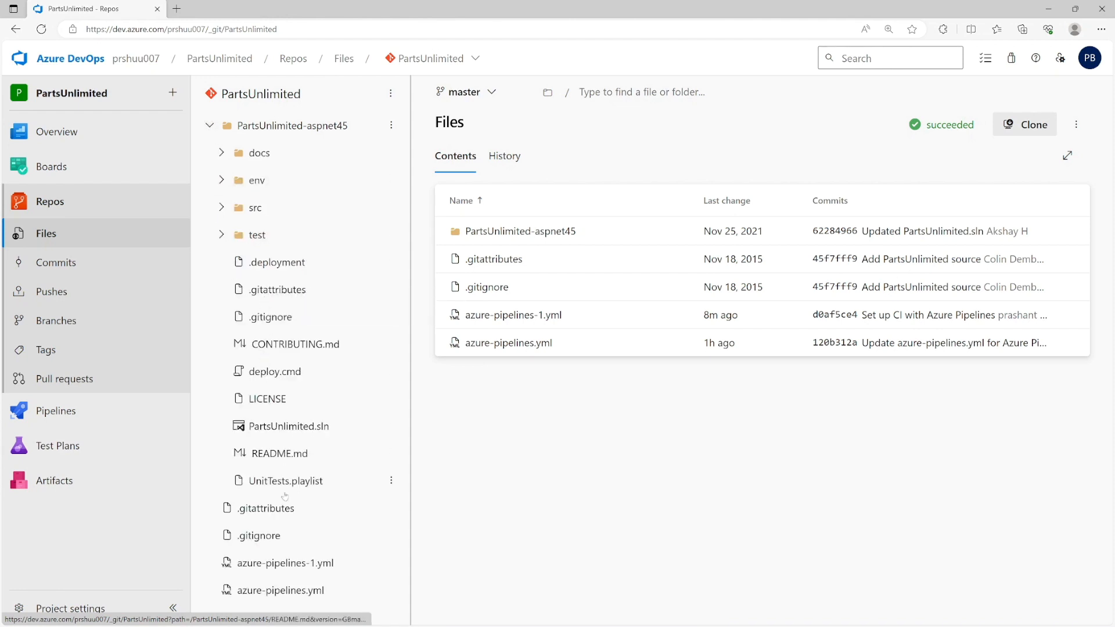
pyautogui.click(285, 459)
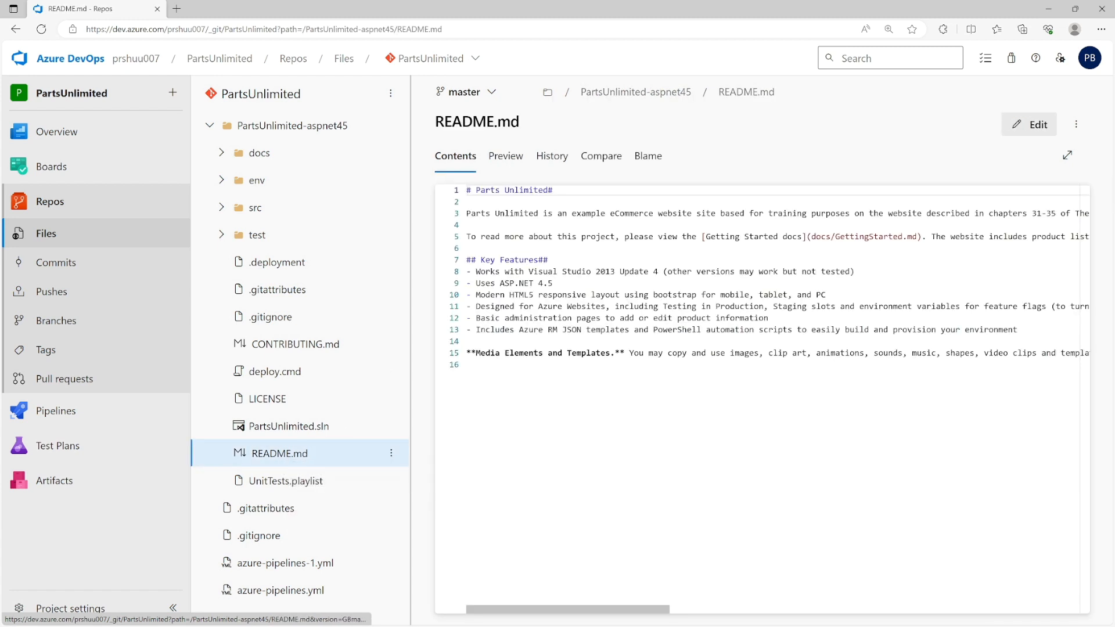
# - Append the line '#adding extra comment' to README.md and commit it to master
pyautogui.click(975, 352)
pyautogui.click(467, 365)
pyautogui.press('Return')
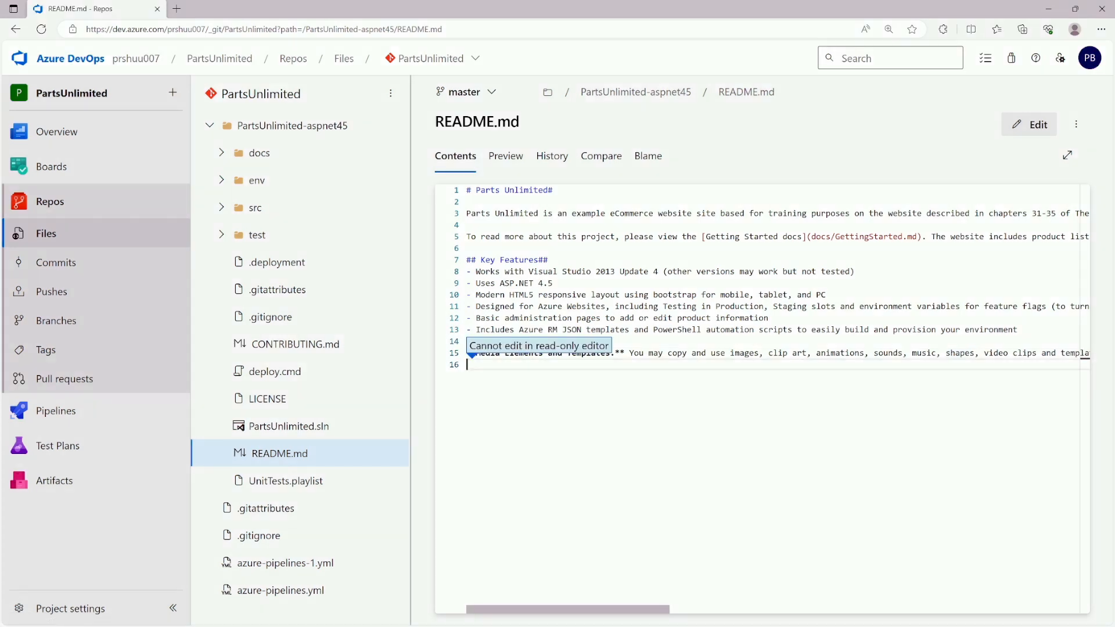
pyautogui.click(1029, 124)
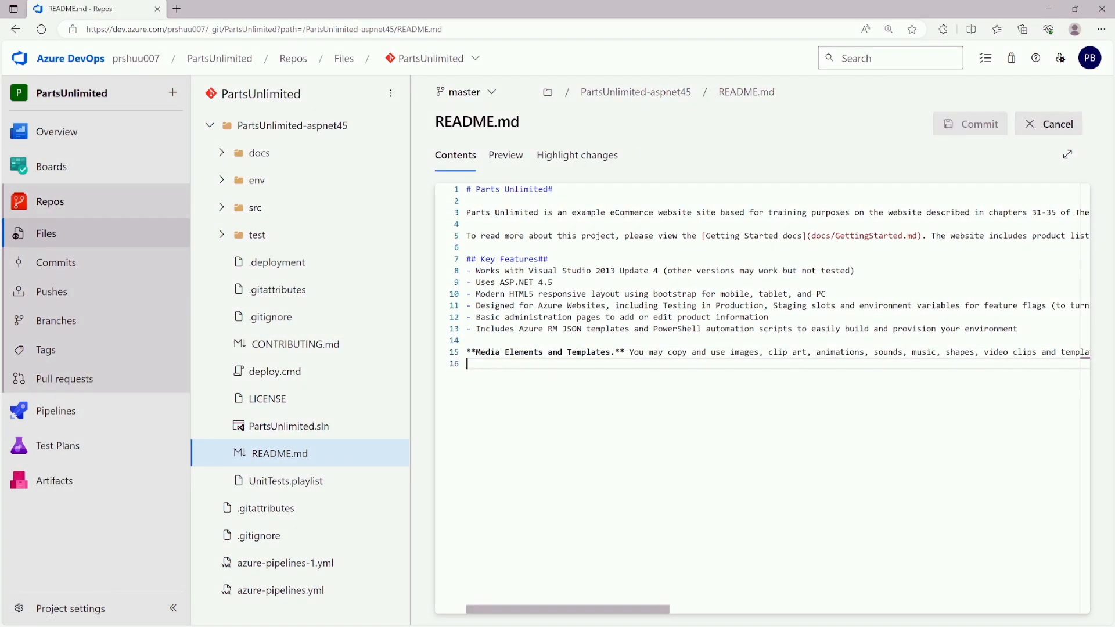
pyautogui.write('#')
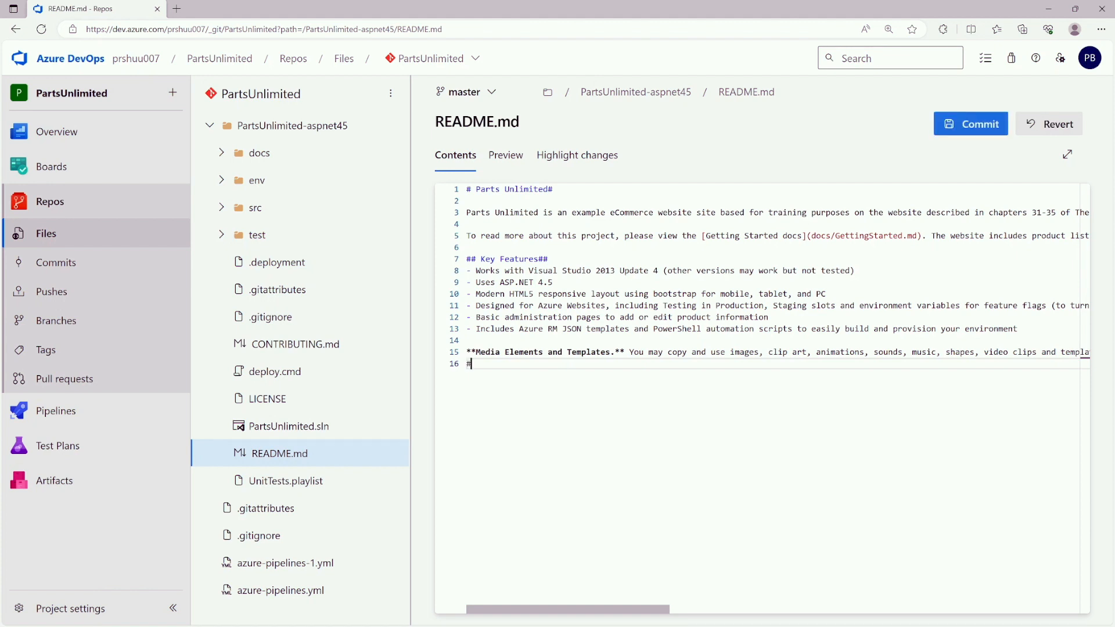
pyautogui.write('adding ')
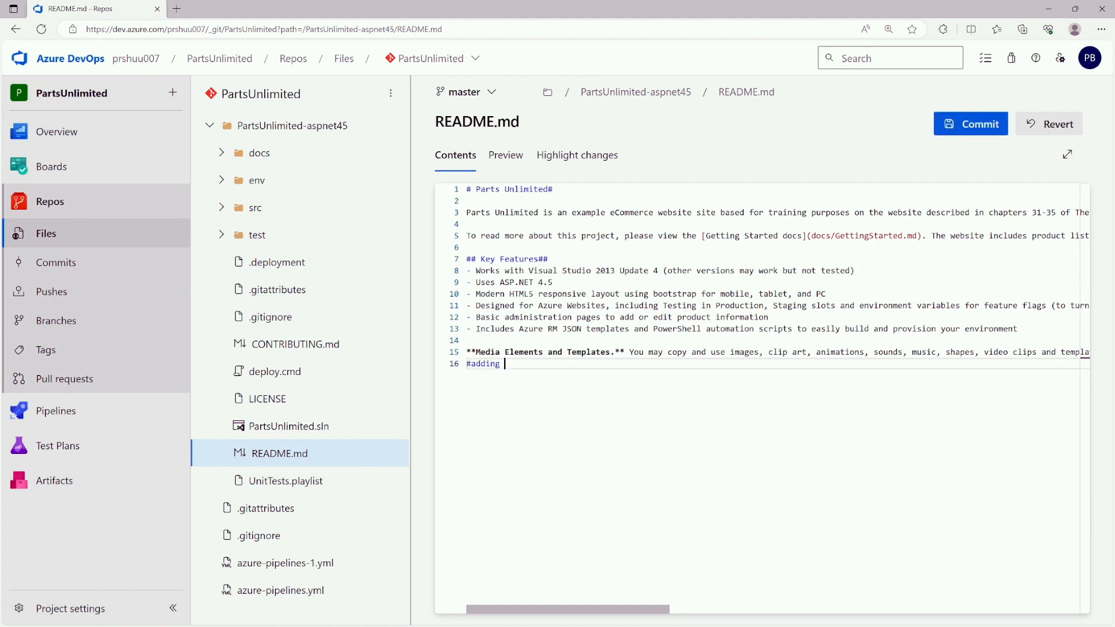
pyautogui.write('extra comment')
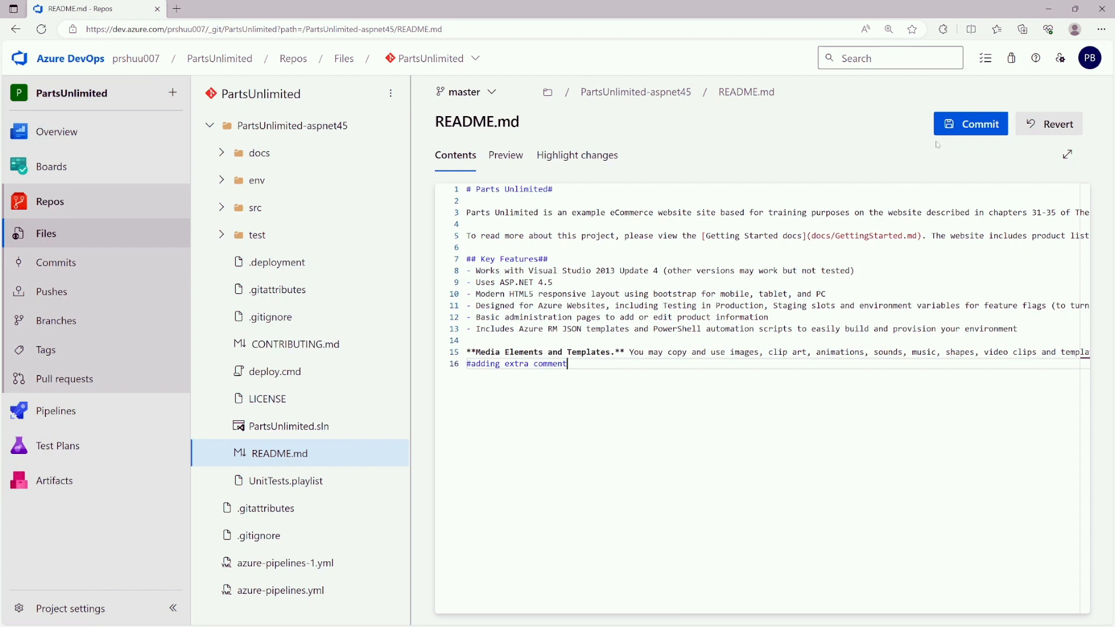
pyautogui.click(957, 123)
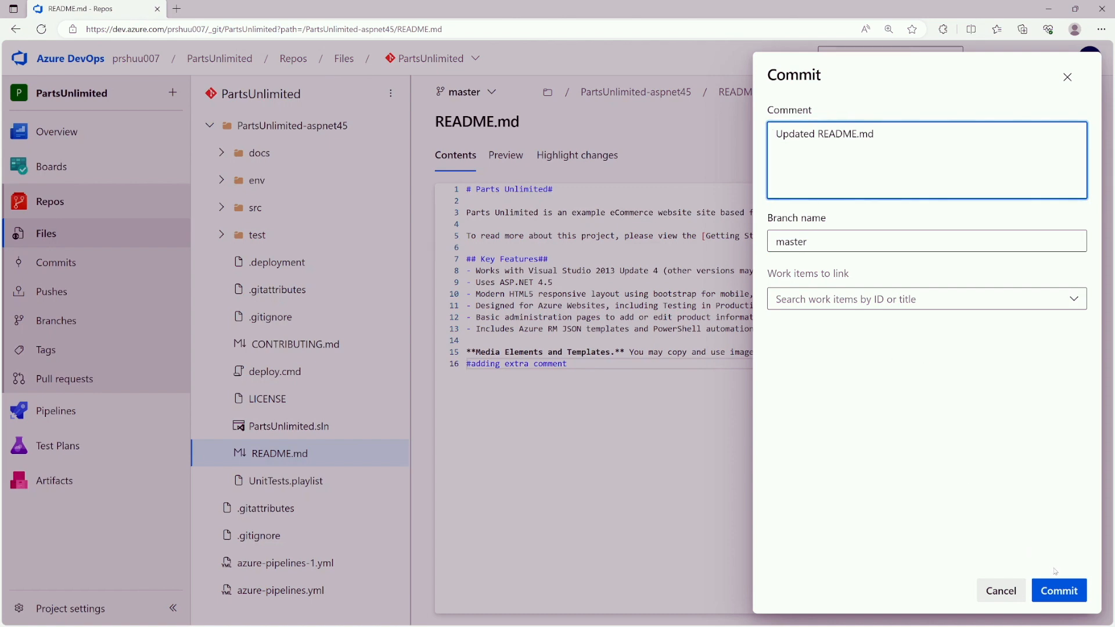
pyautogui.click(1059, 591)
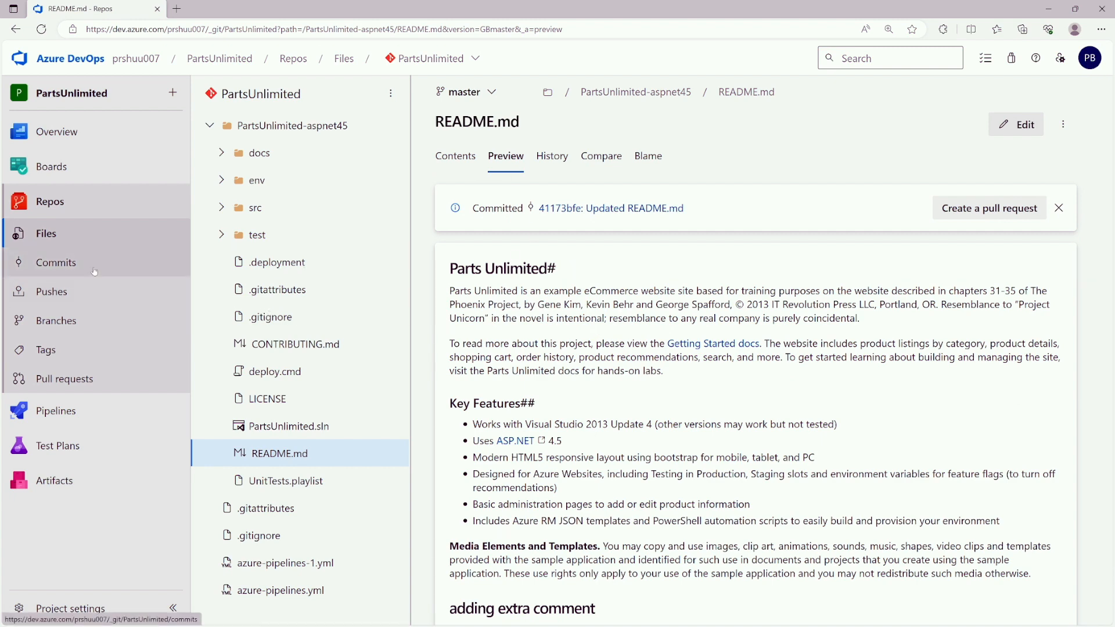
# - Check the job logs of PartsUnlimited-Build run #20230916.5 for success, then go to the Dev-Release releases list
pyautogui.click(75, 413)
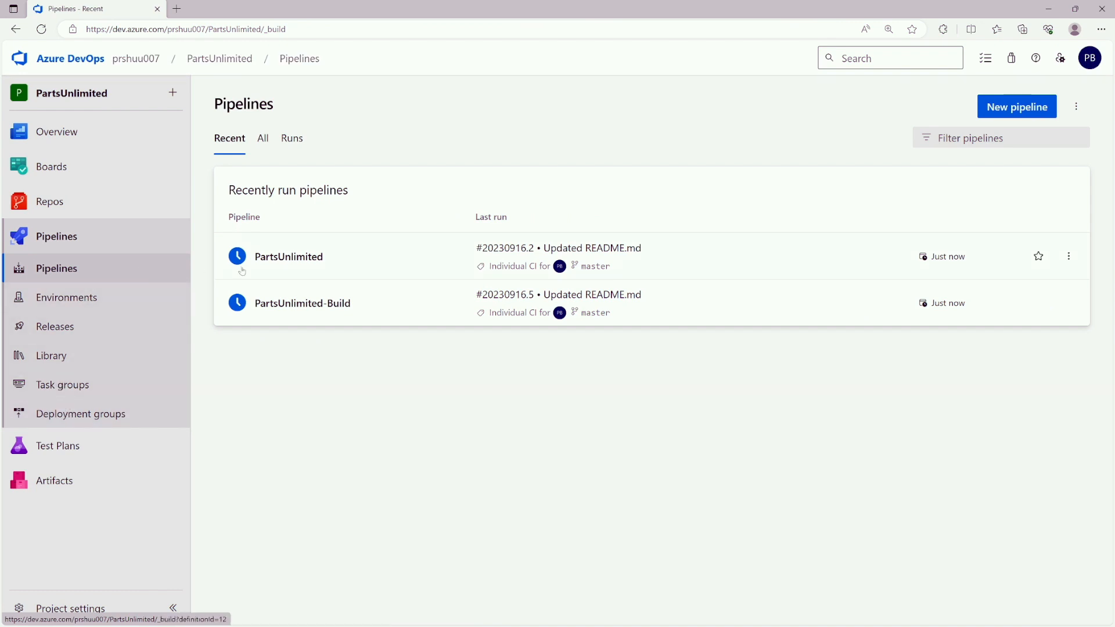
pyautogui.click(385, 306)
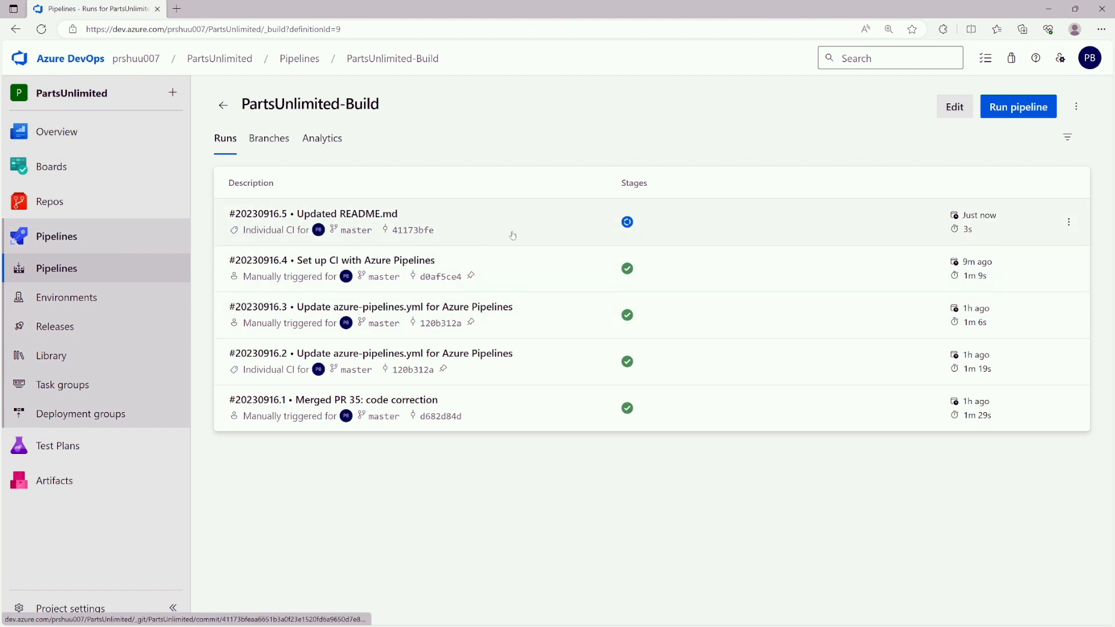
pyautogui.click(533, 223)
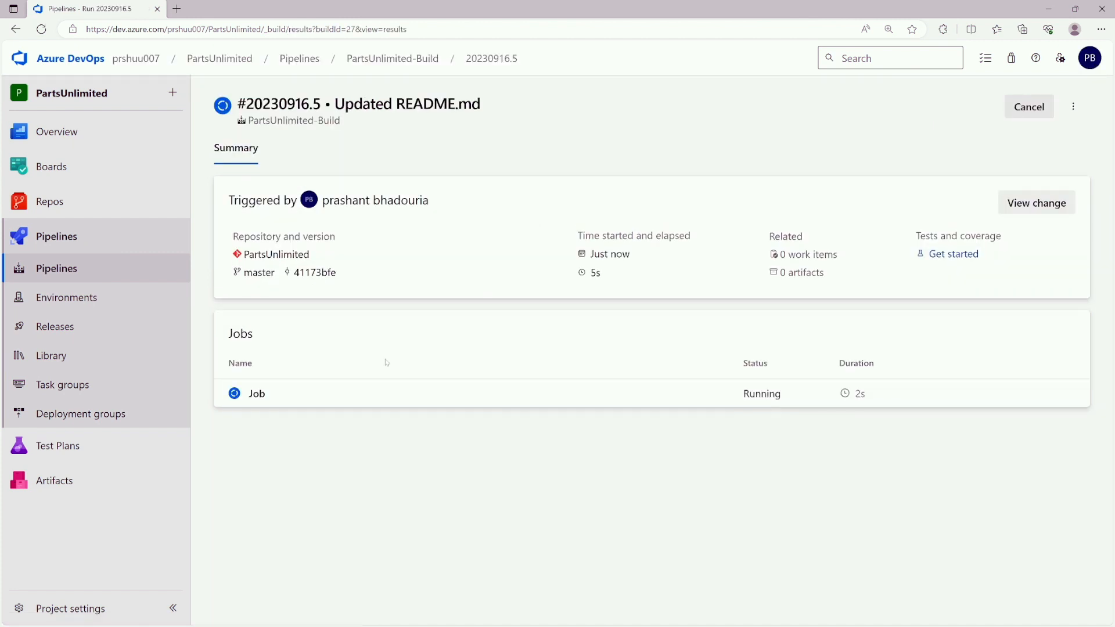
pyautogui.click(369, 392)
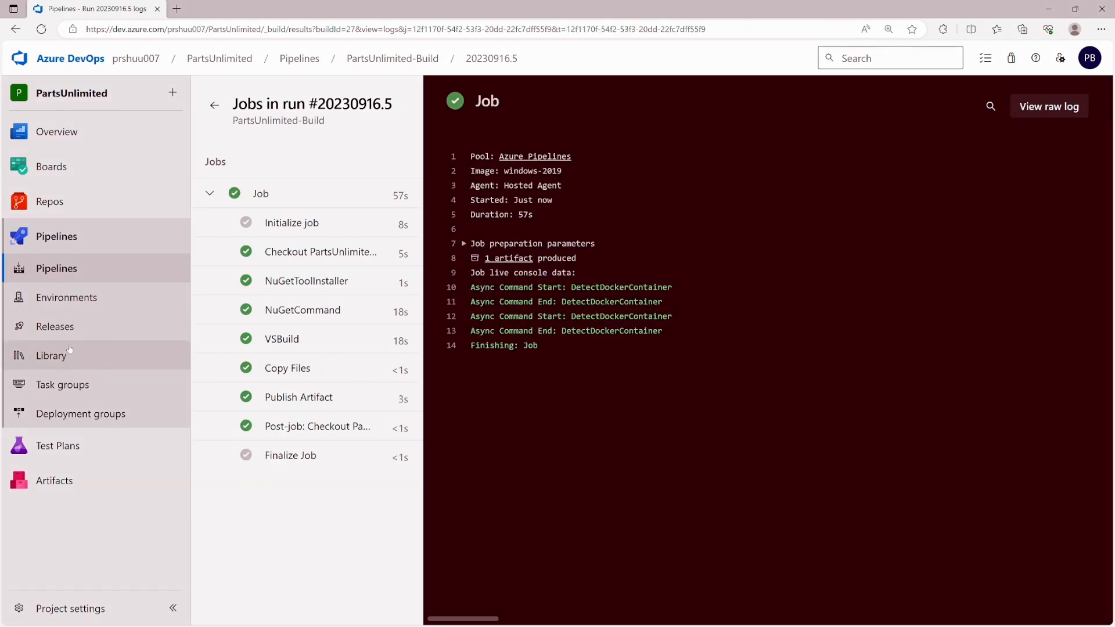
pyautogui.click(60, 328)
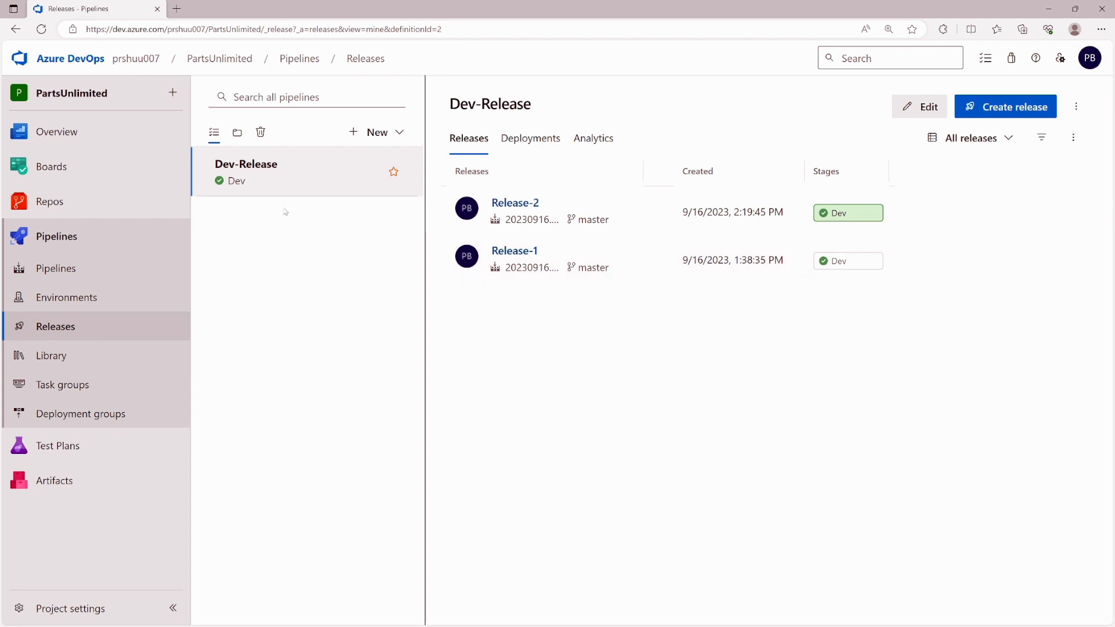
# - Refresh releases and check Release-3's Dev stage logs show a successful deployment, then return to the list
pyautogui.click(42, 29)
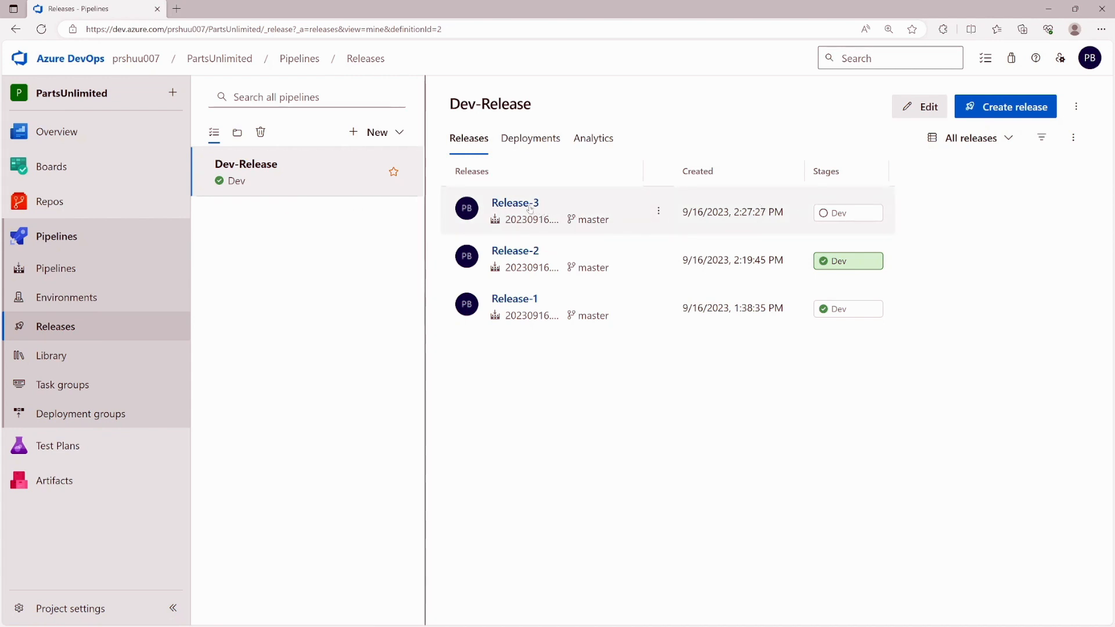
pyautogui.click(526, 207)
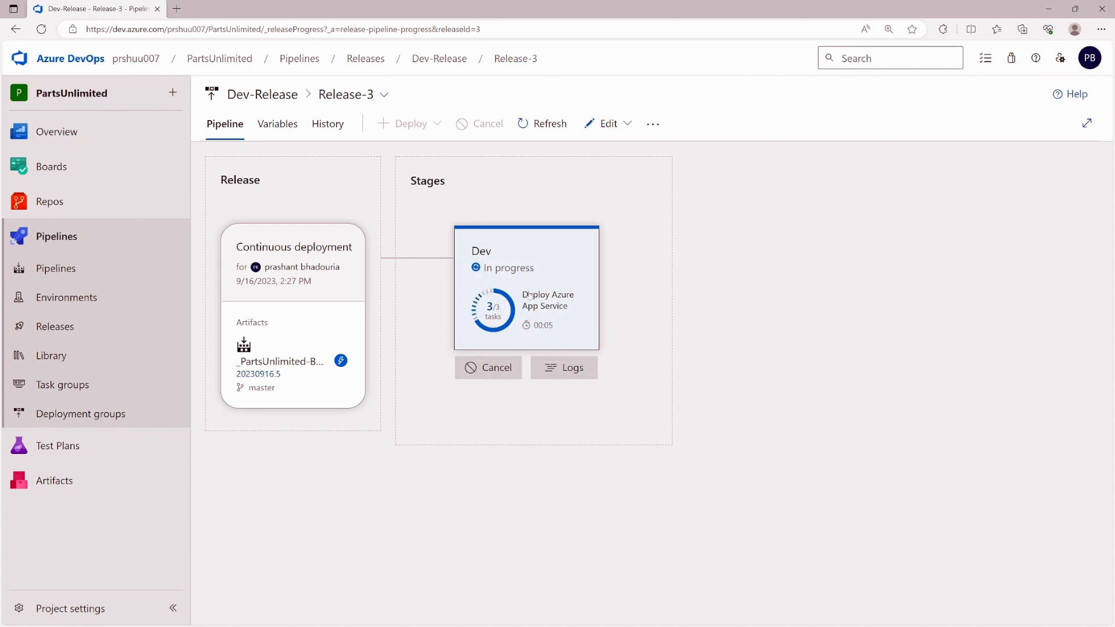
pyautogui.click(556, 369)
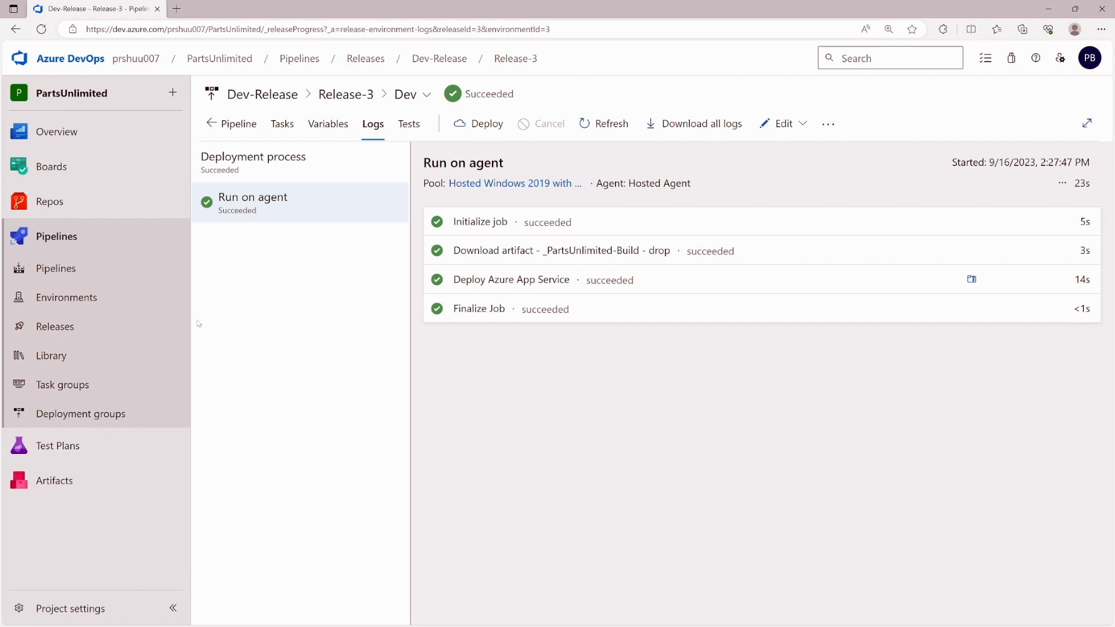
pyautogui.click(45, 328)
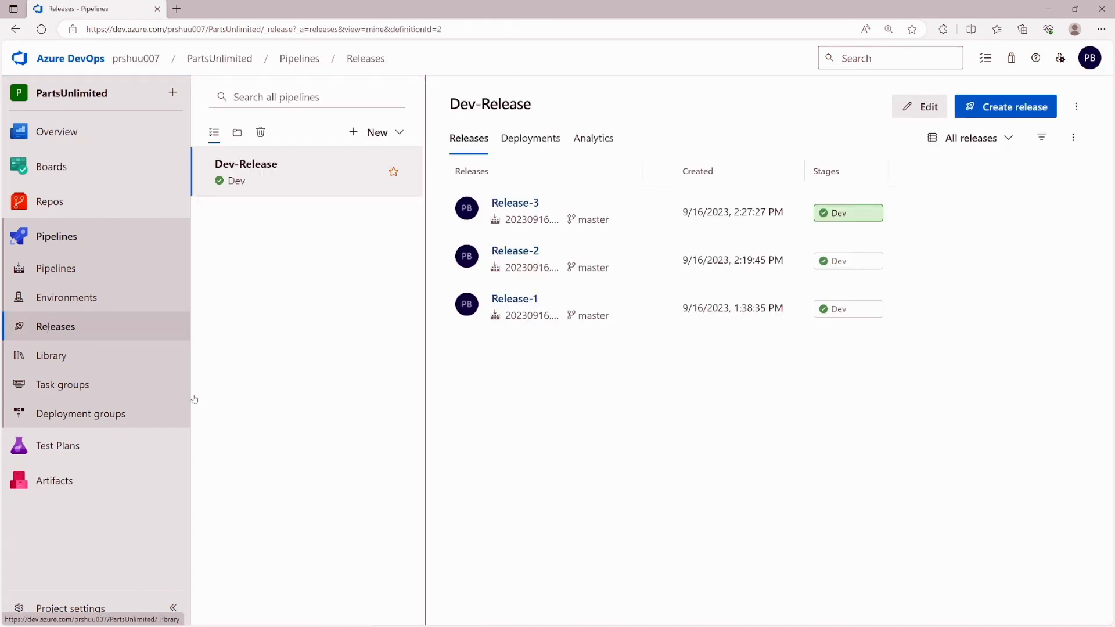
# - Add a new stage named QA using the Azure App Service deployment template
pyautogui.click(920, 107)
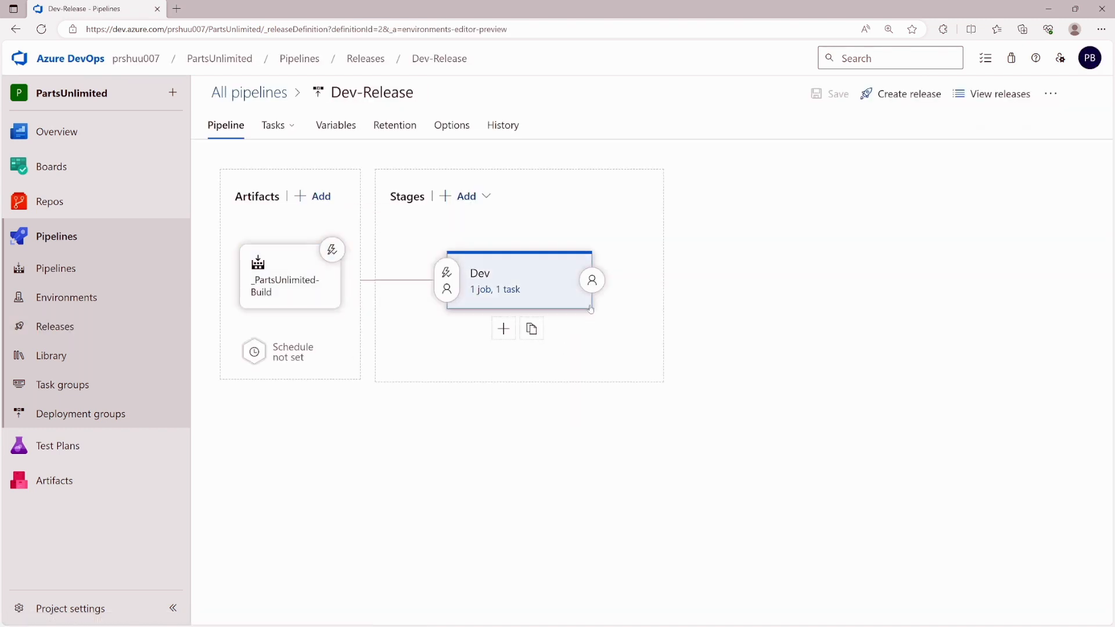
pyautogui.click(486, 198)
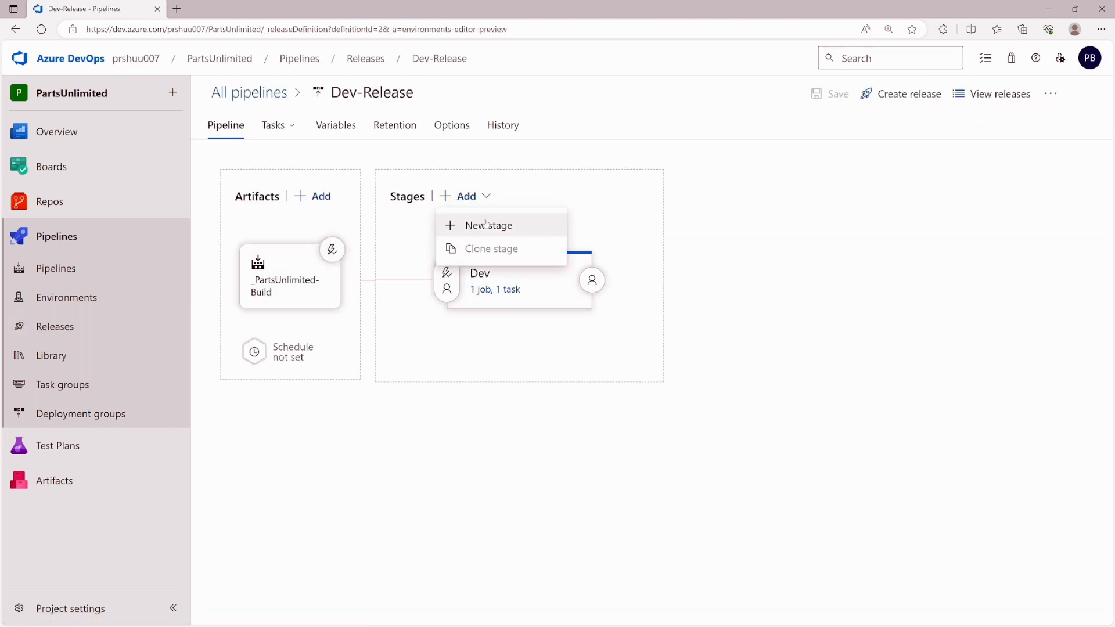
pyautogui.click(487, 226)
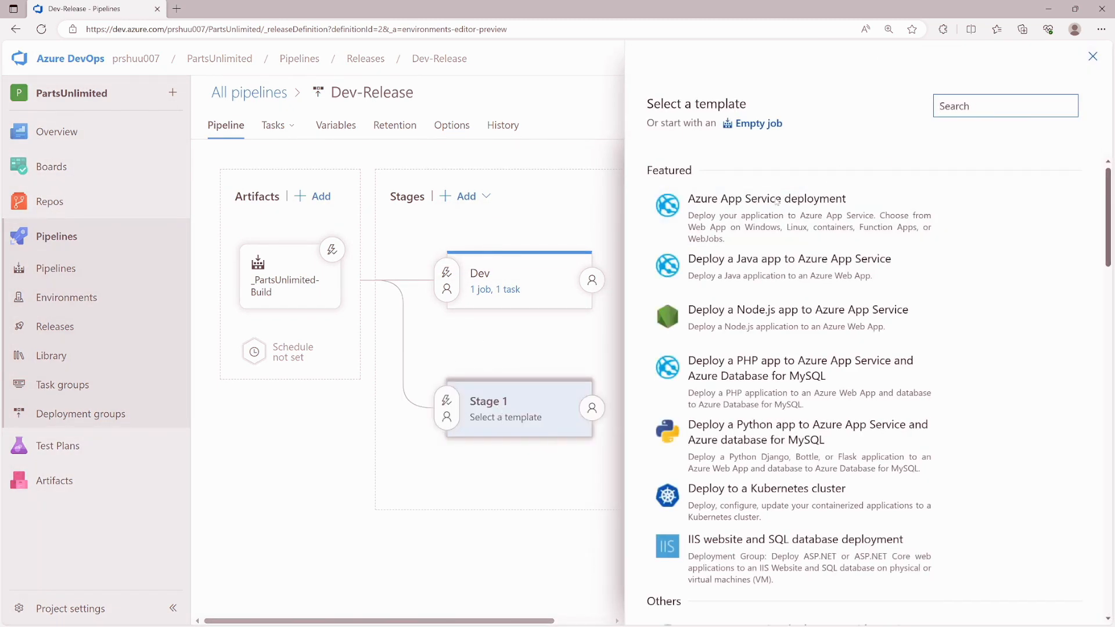
pyautogui.click(1041, 213)
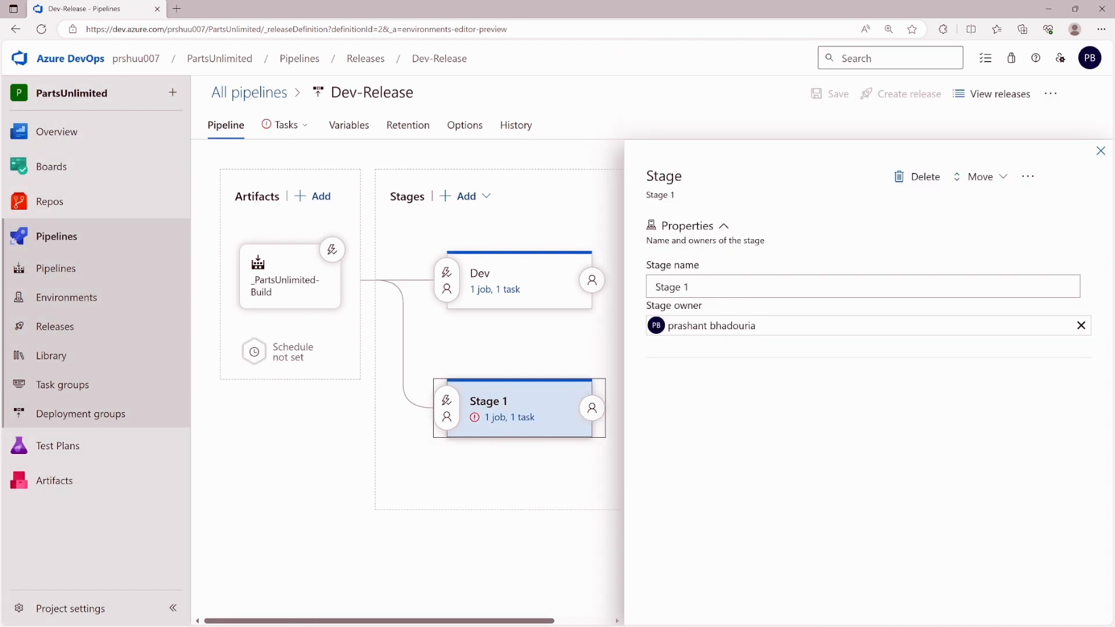
pyautogui.write('QA')
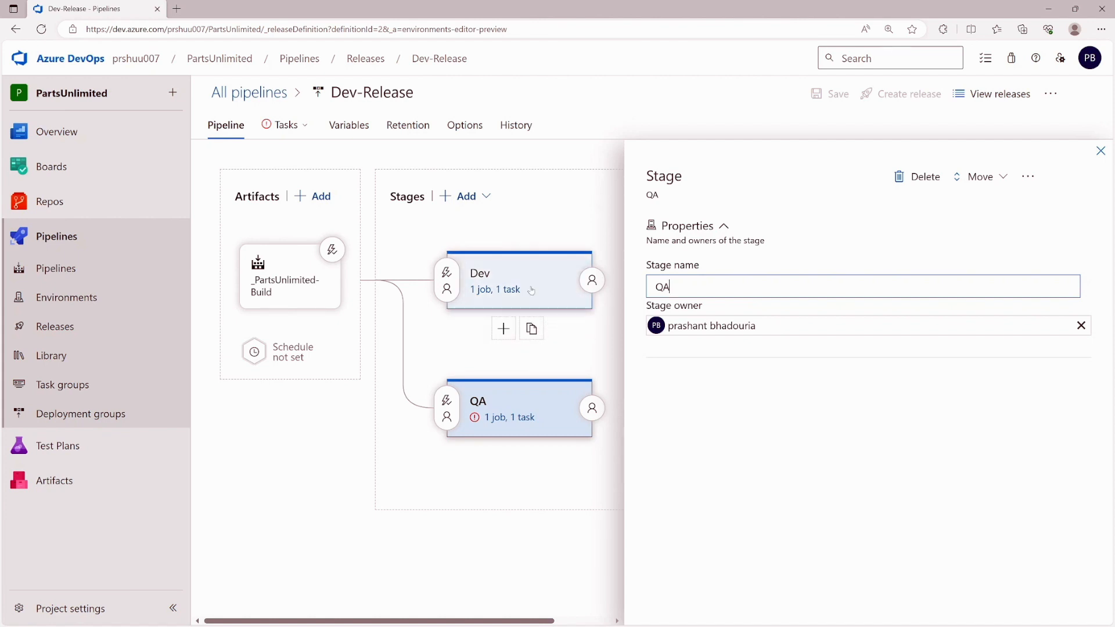
# - Add a Production stage after Dev using the Azure App Service deployment template
pyautogui.click(483, 329)
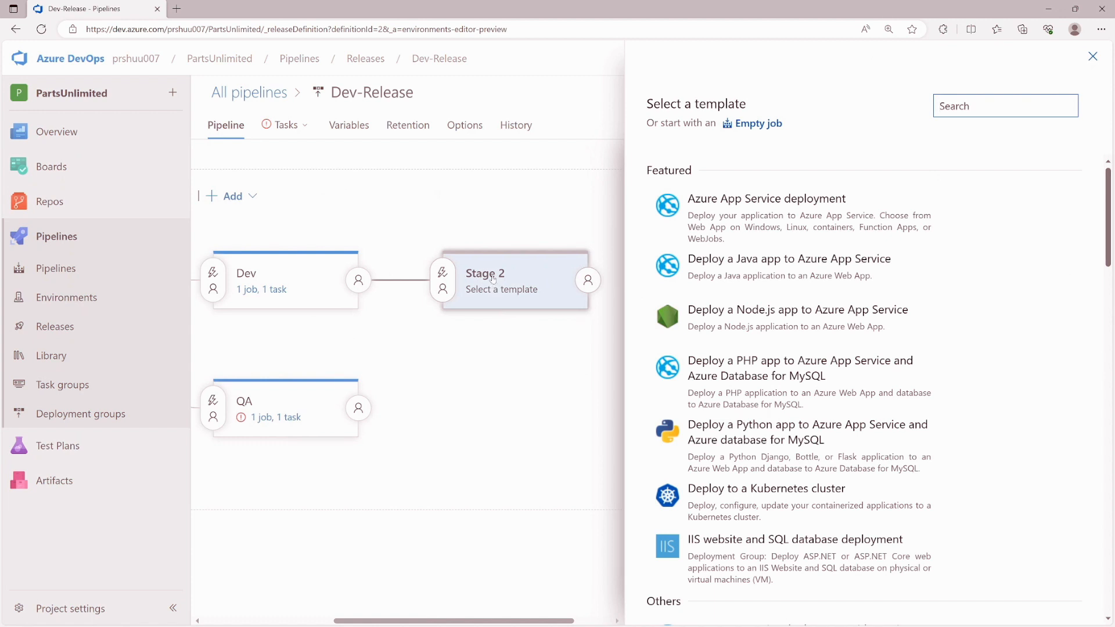
pyautogui.moveTo(810, 208)
pyautogui.click(1024, 212)
pyautogui.moveTo(510, 275)
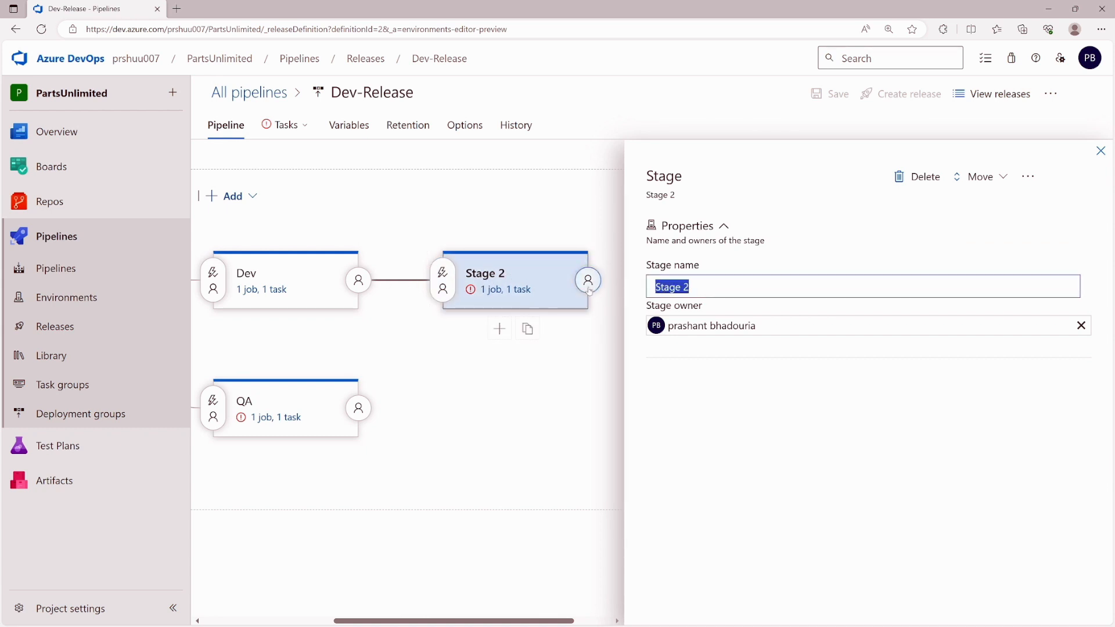
pyautogui.write('Production')
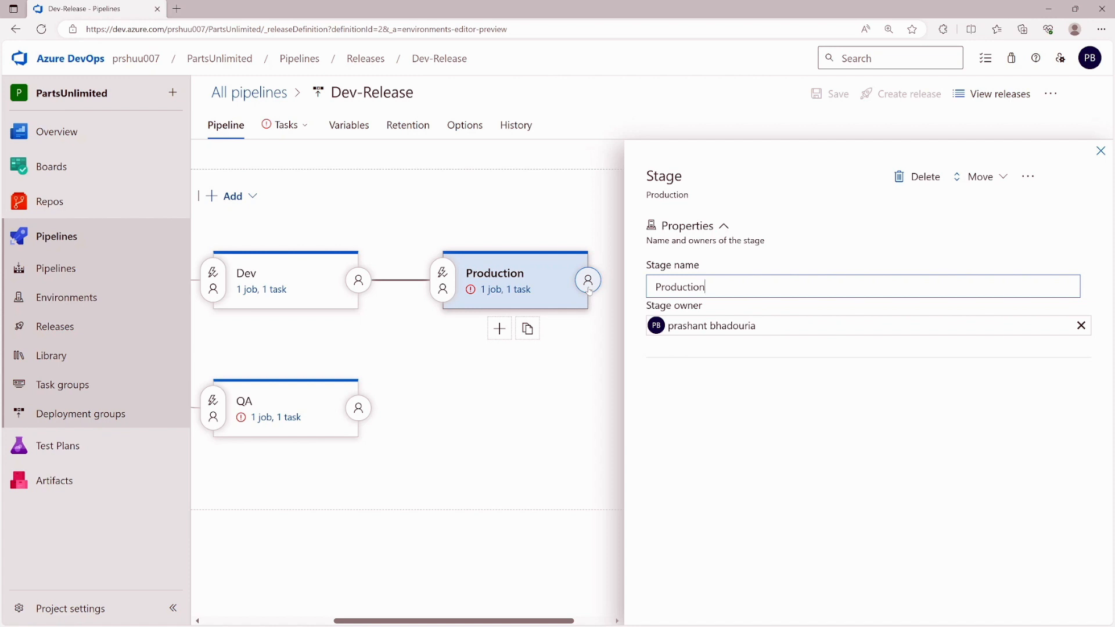
pyautogui.click(1100, 151)
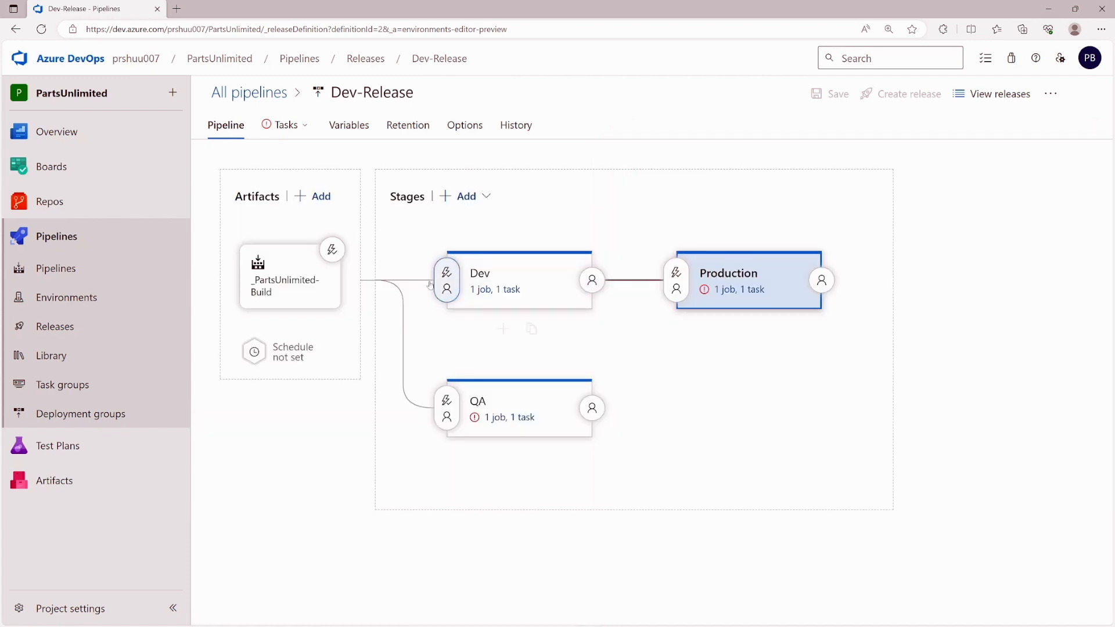